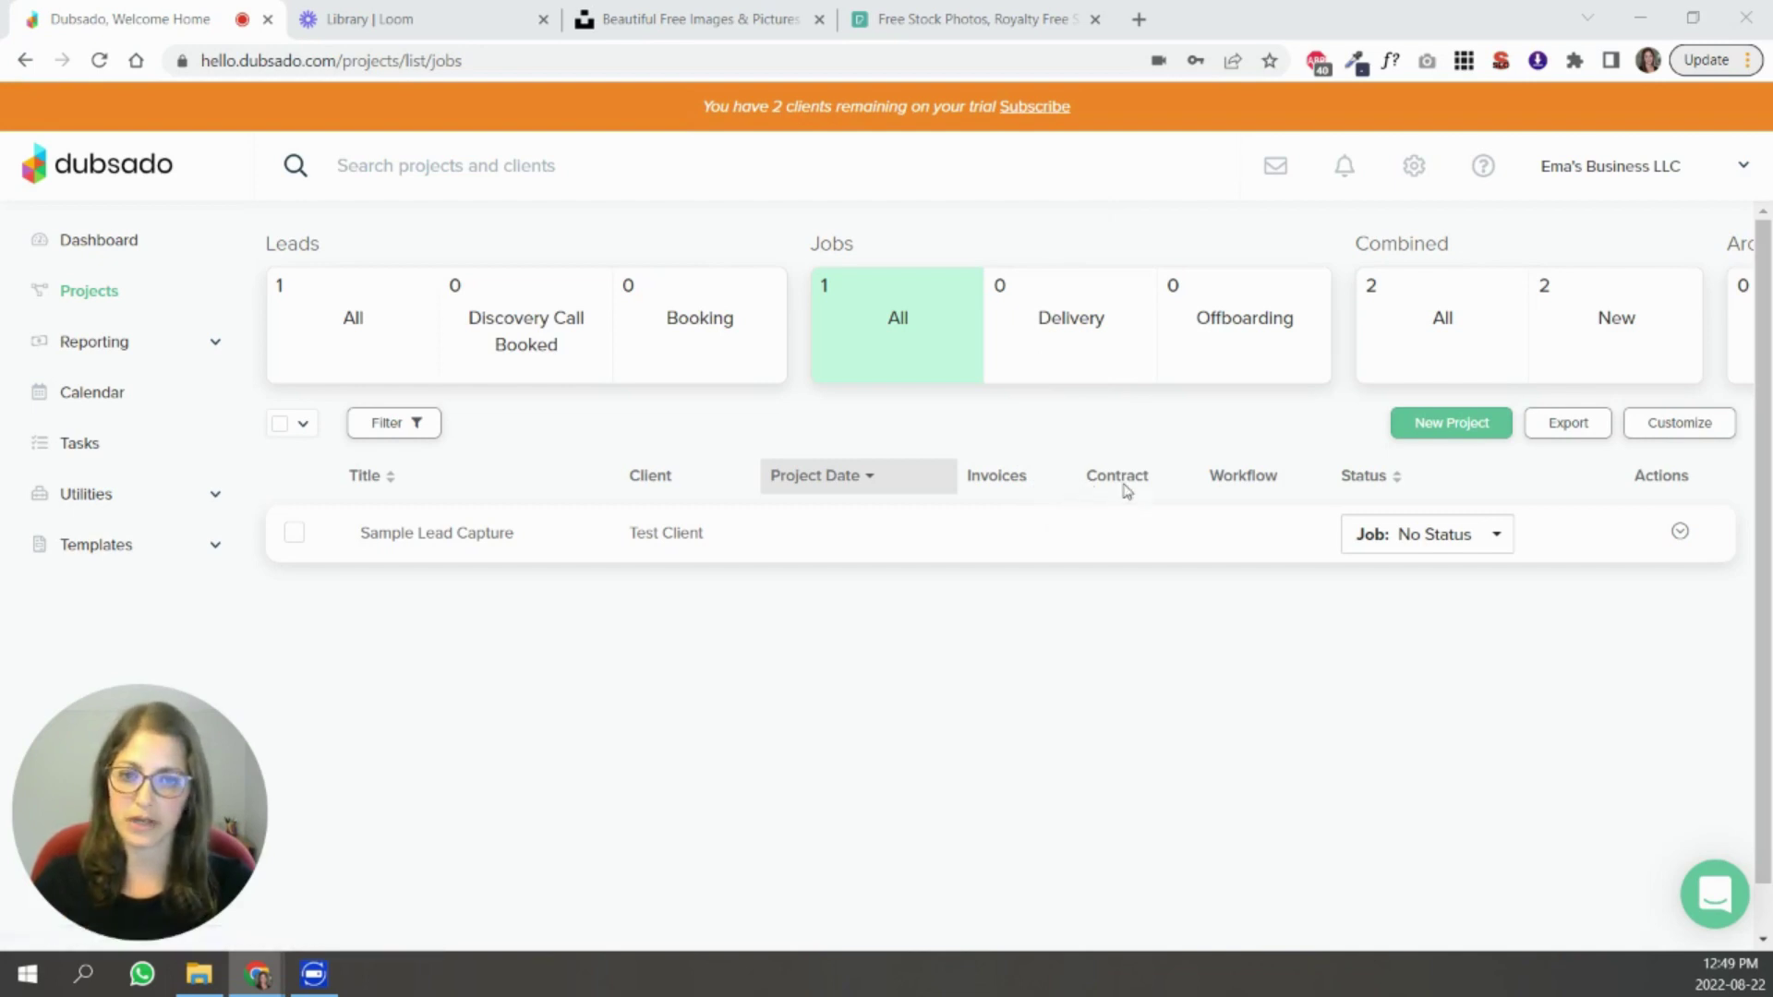
# Paste the shared Template Proposal preview link and copy the proposal into the account.
pyautogui.click(1137, 20)
pyautogui.write('https://hello.dubsado.com/templates/preview/62e41d198d68aaadf314fc55')
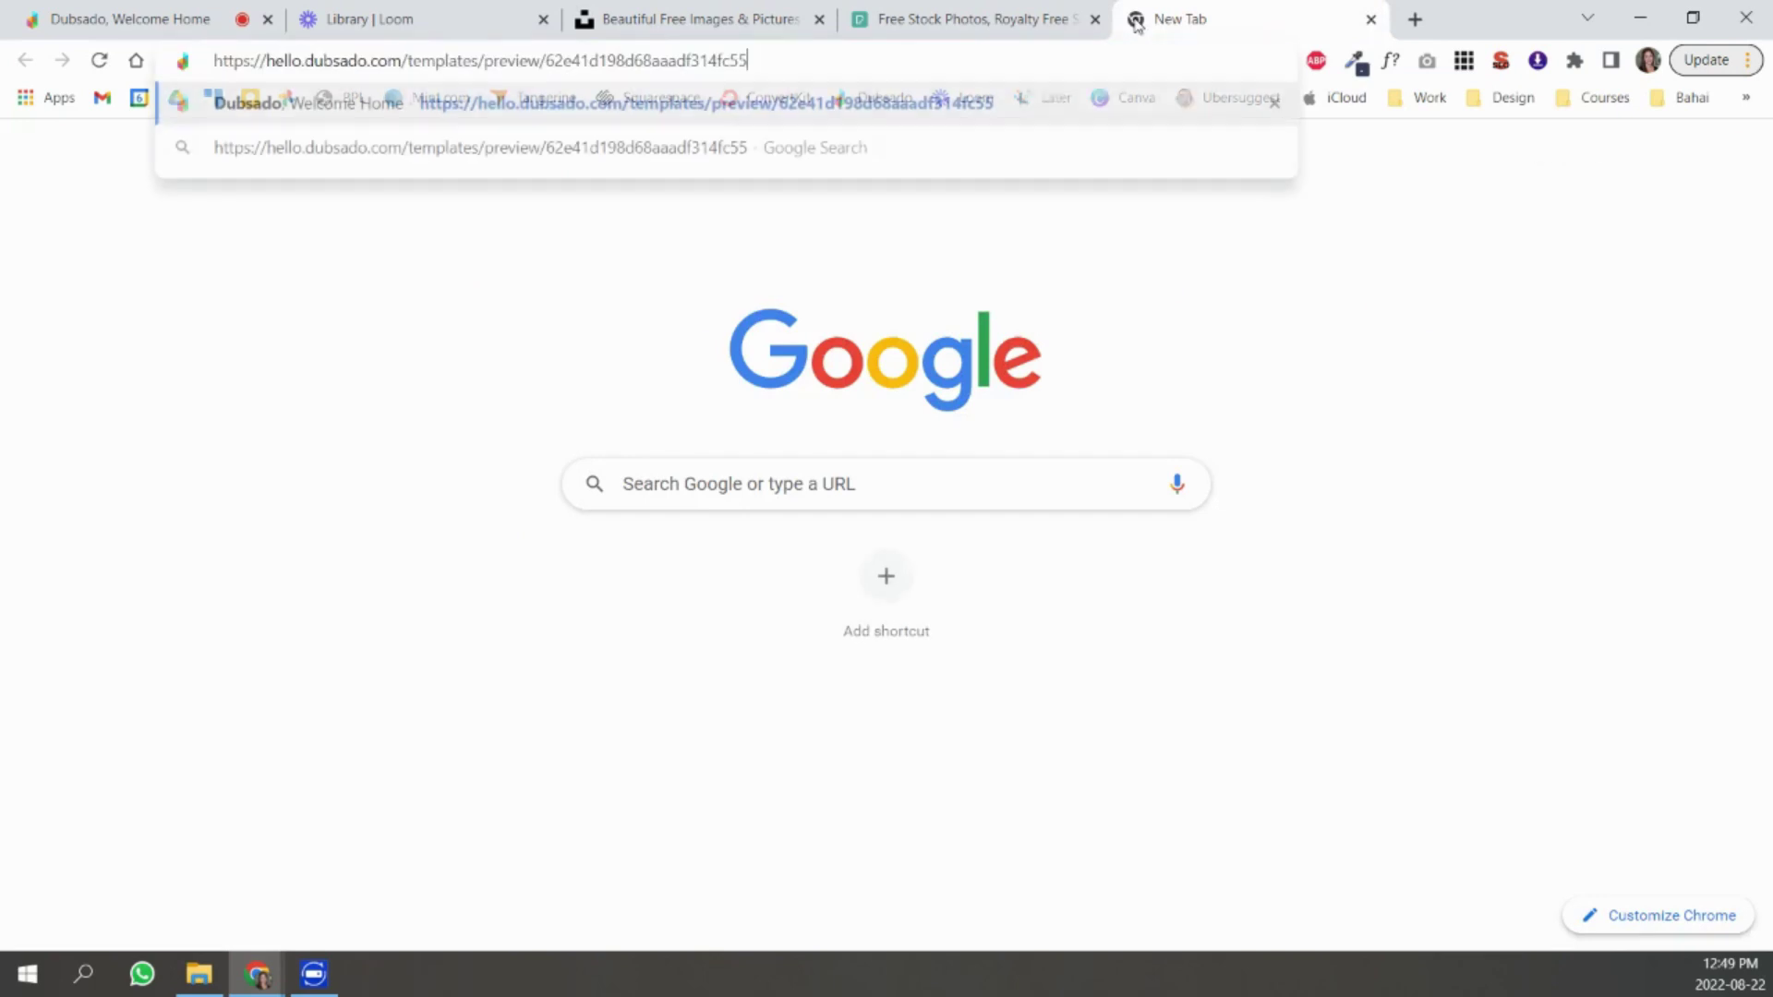
pyautogui.press('Return')
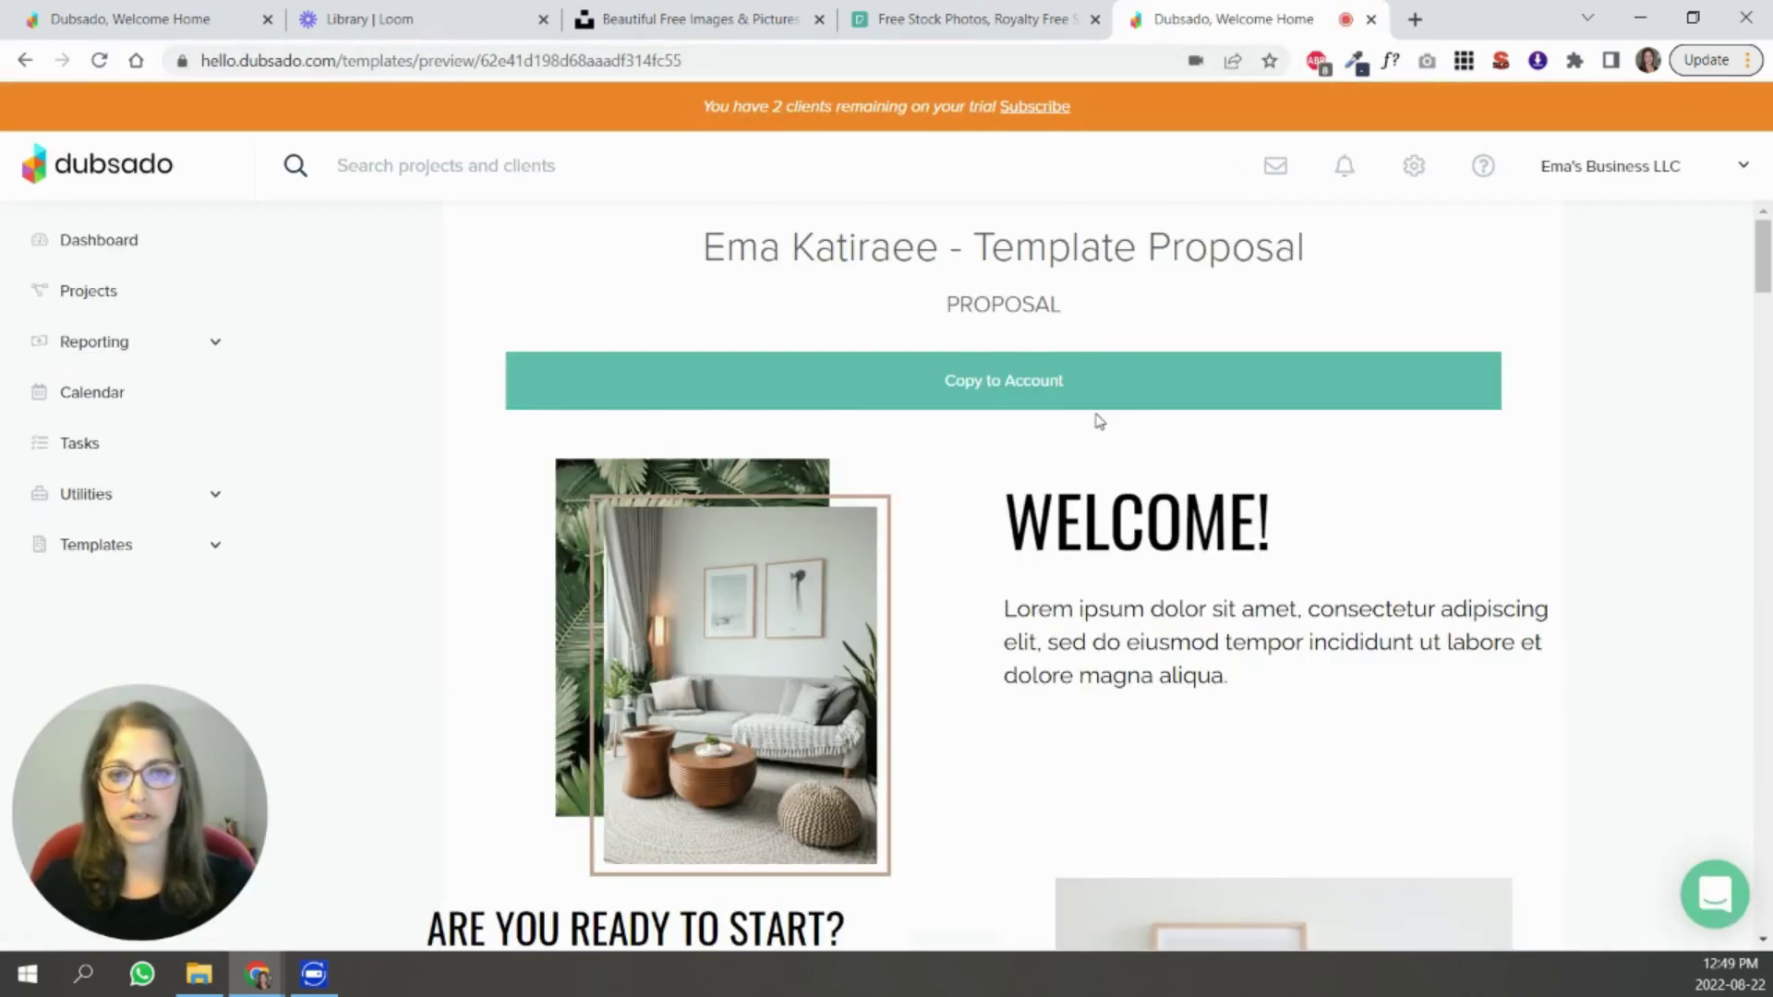
pyautogui.click(995, 386)
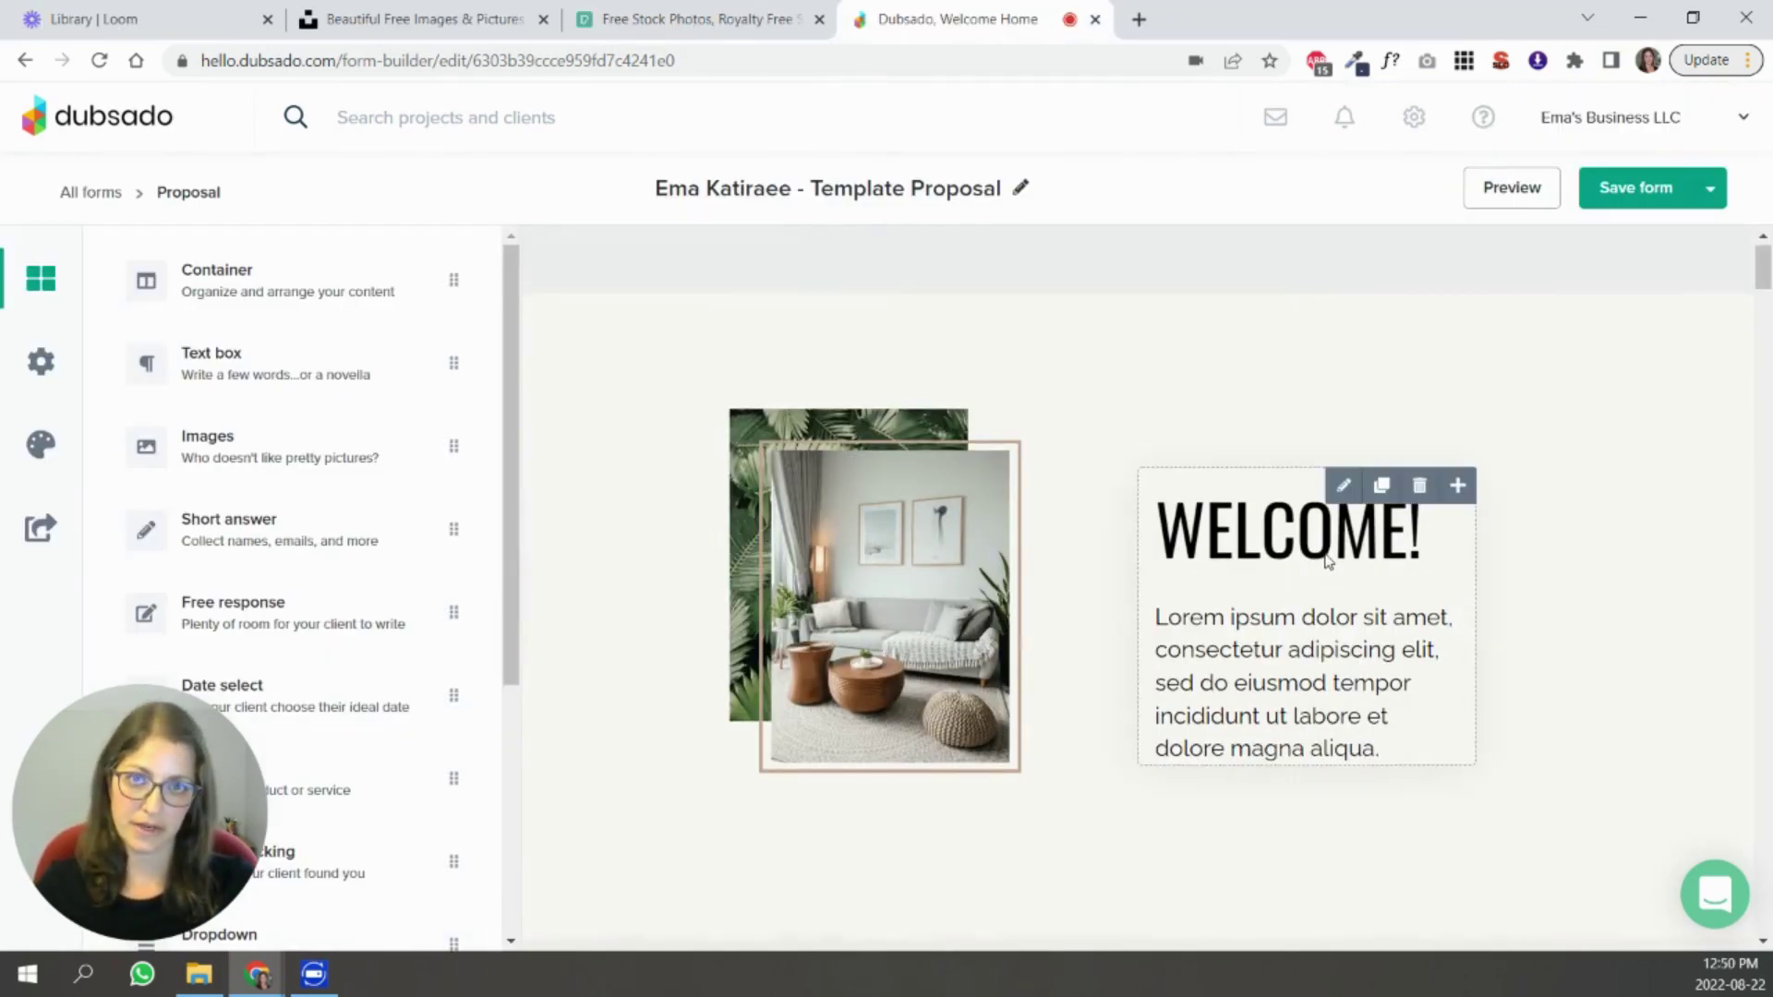
# Change the WELCOME! heading from Oswald 60 to Playfair Display at size 48.
pyautogui.click(1345, 486)
pyautogui.moveTo(1426, 531); pyautogui.dragTo(1174, 529)
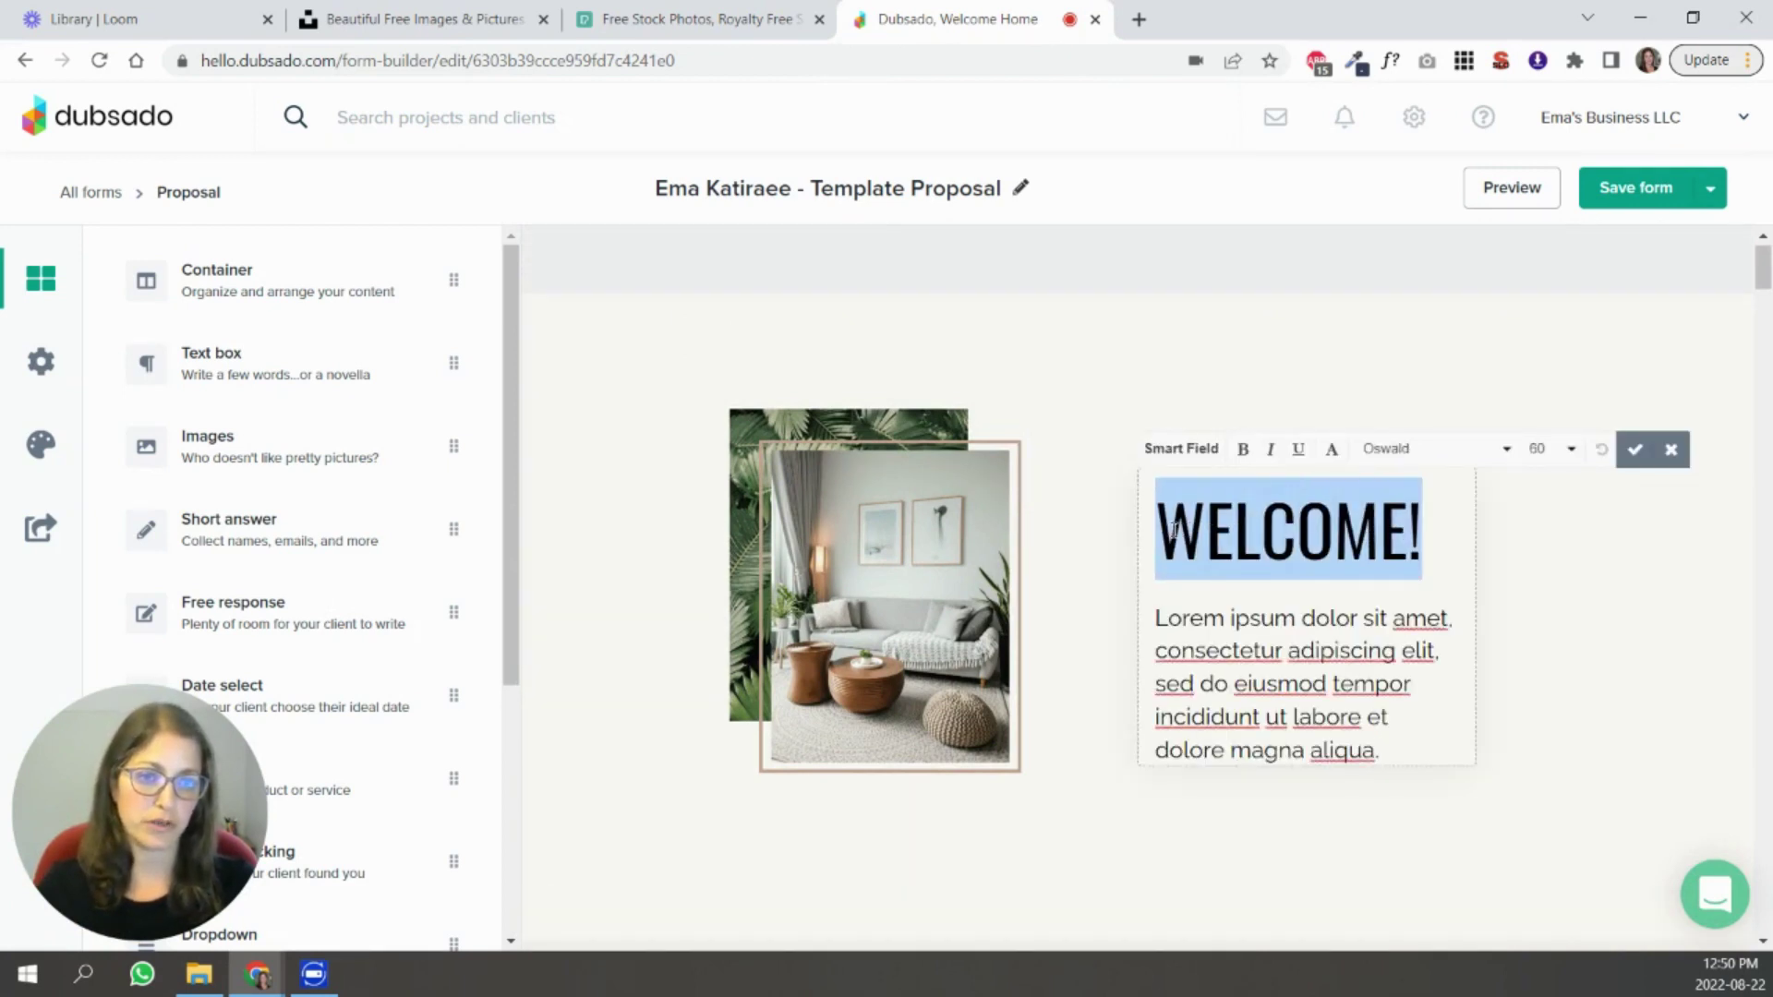
pyautogui.click(1407, 447)
pyautogui.scroll(2, 1455, 554)
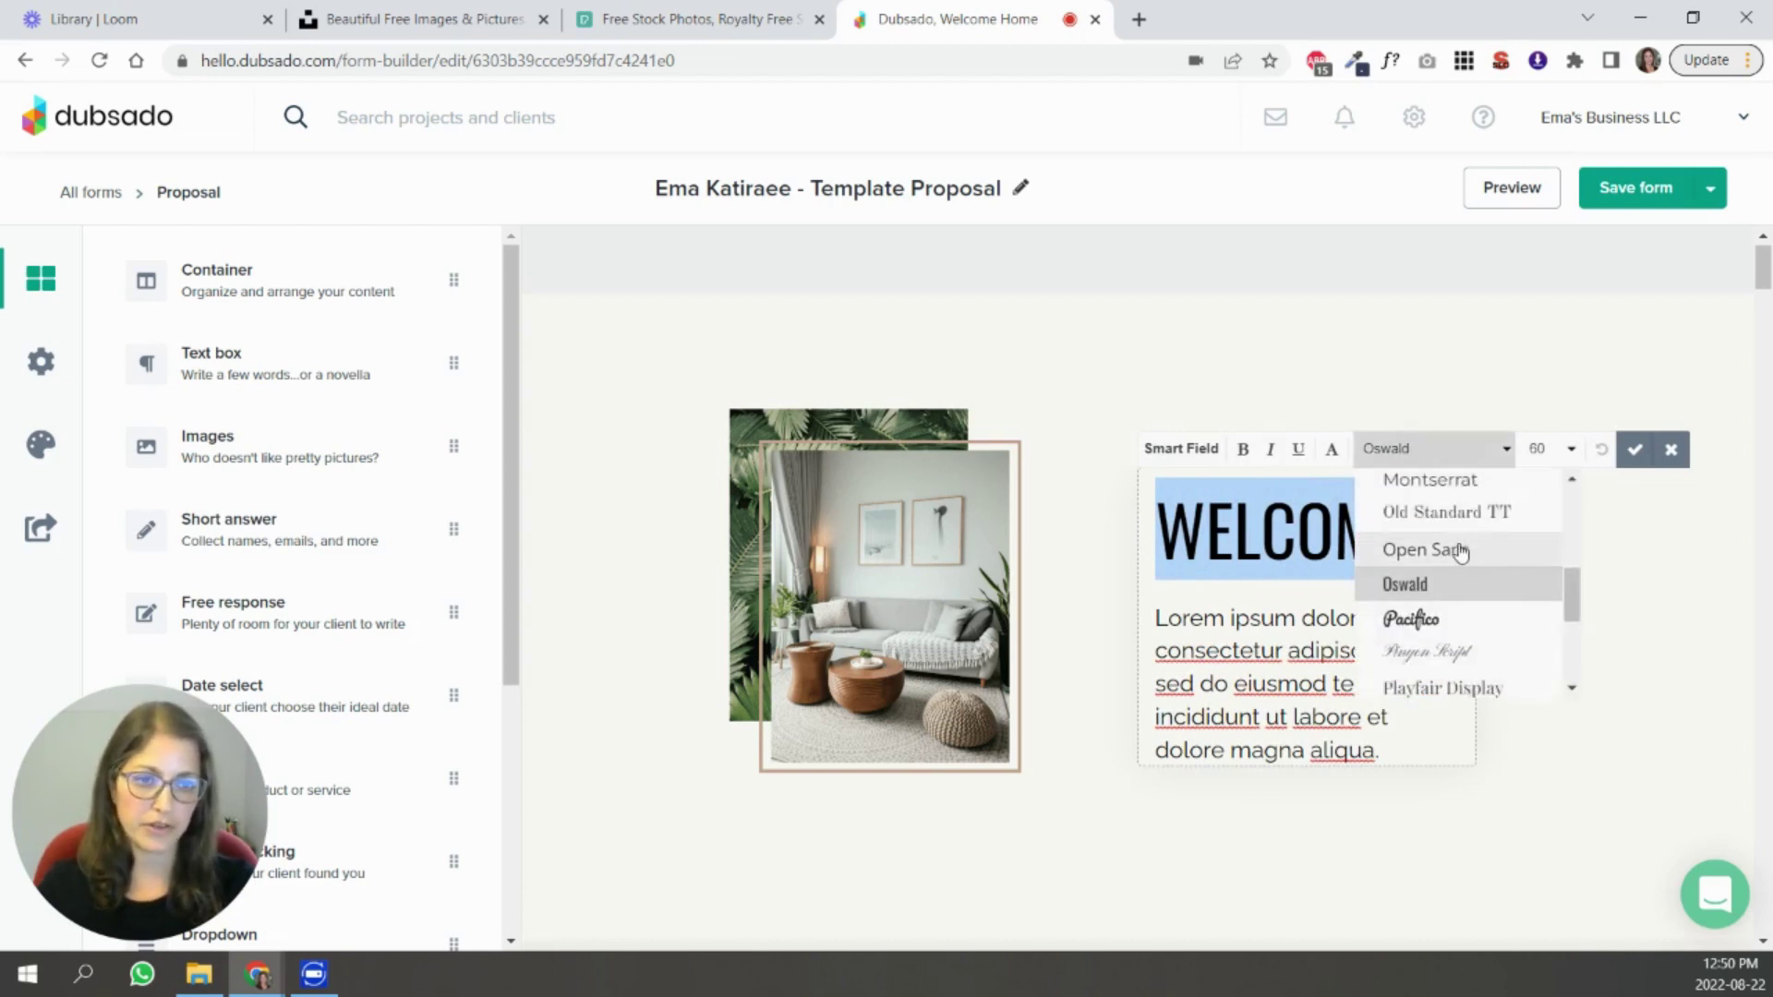
pyautogui.scroll(1, 1452, 563)
pyautogui.scroll(2, 1452, 564)
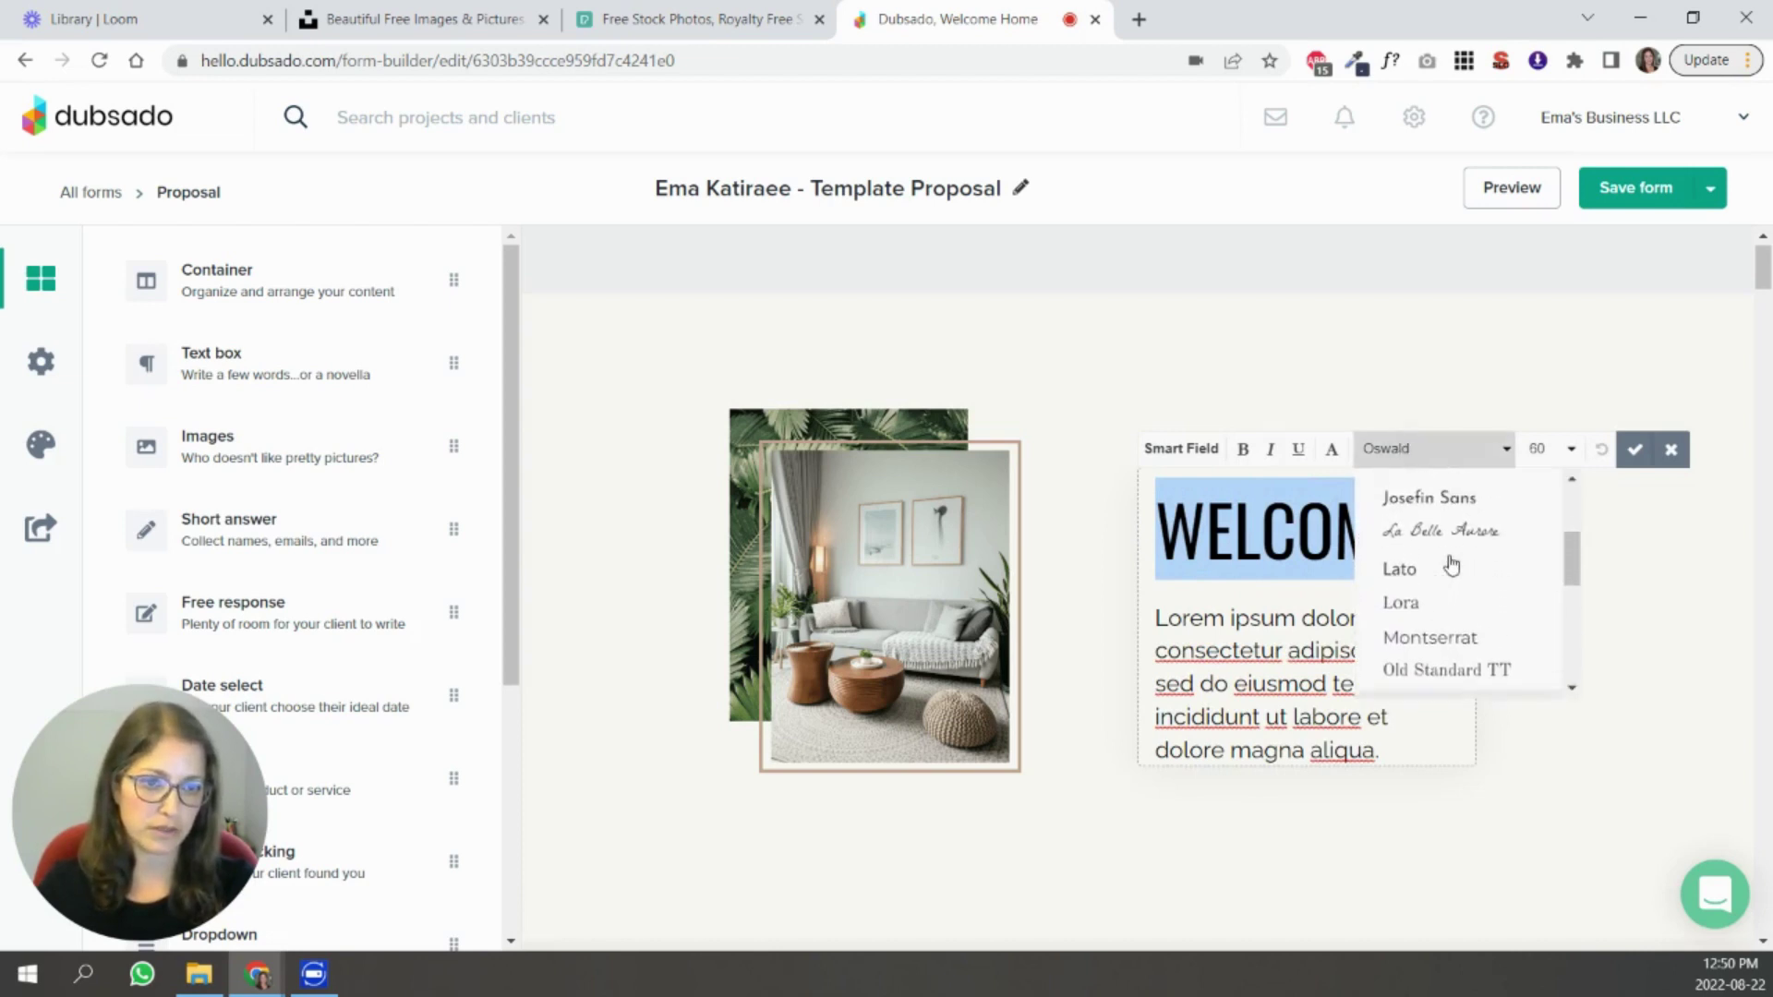
pyautogui.scroll(-4, 1449, 563)
pyautogui.click(1443, 578)
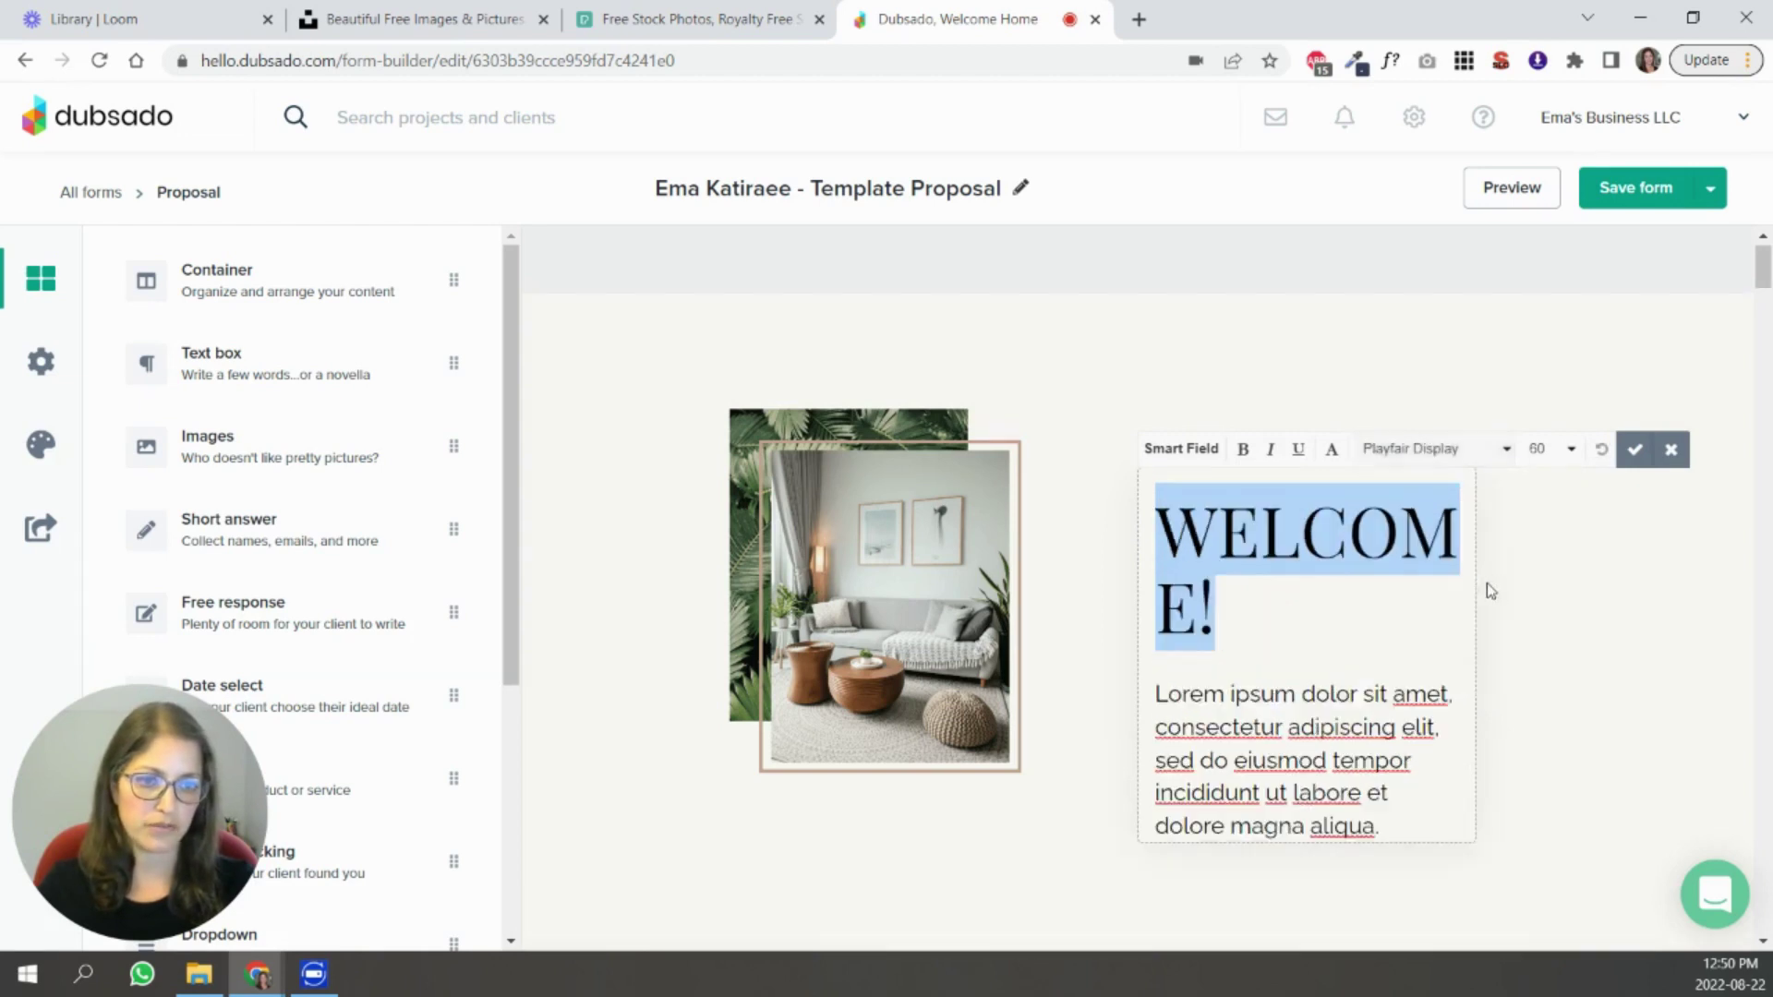
pyautogui.click(1553, 450)
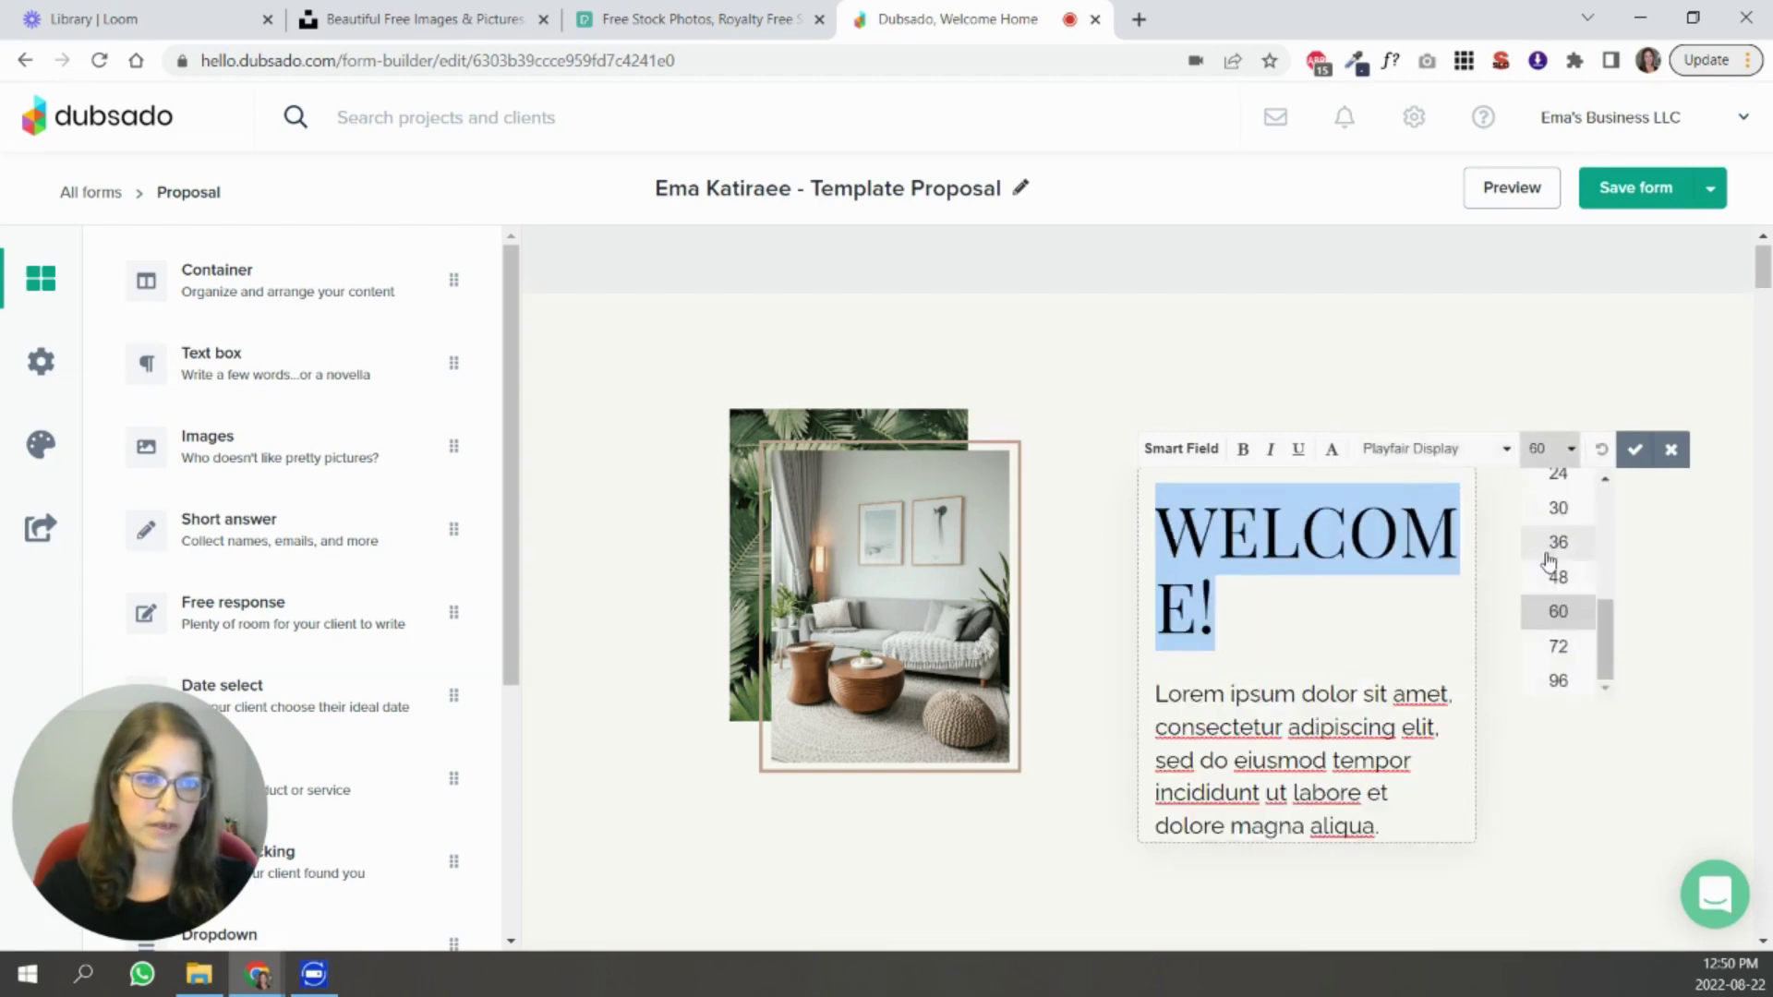
pyautogui.click(1557, 578)
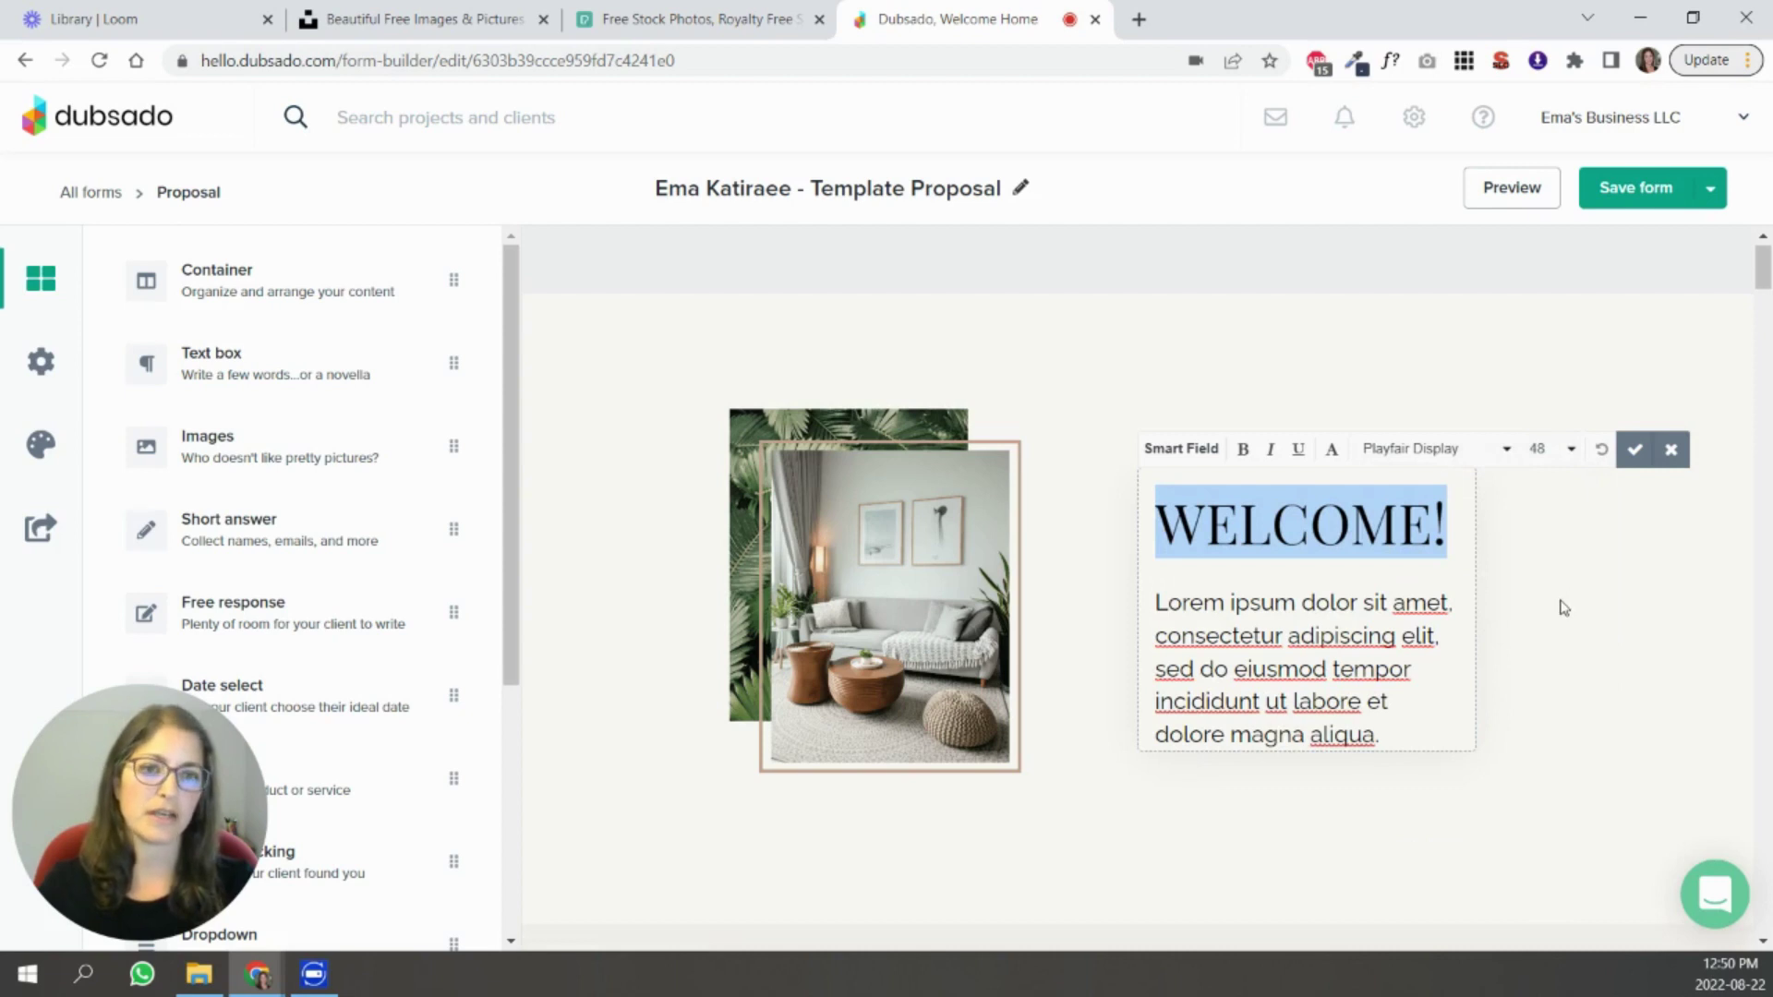
pyautogui.click(1555, 607)
# Switch the Lorem ipsum paragraph under WELCOME! from Raleway to Poppins and confirm it.
pyautogui.click(1369, 672)
pyautogui.click(1410, 721)
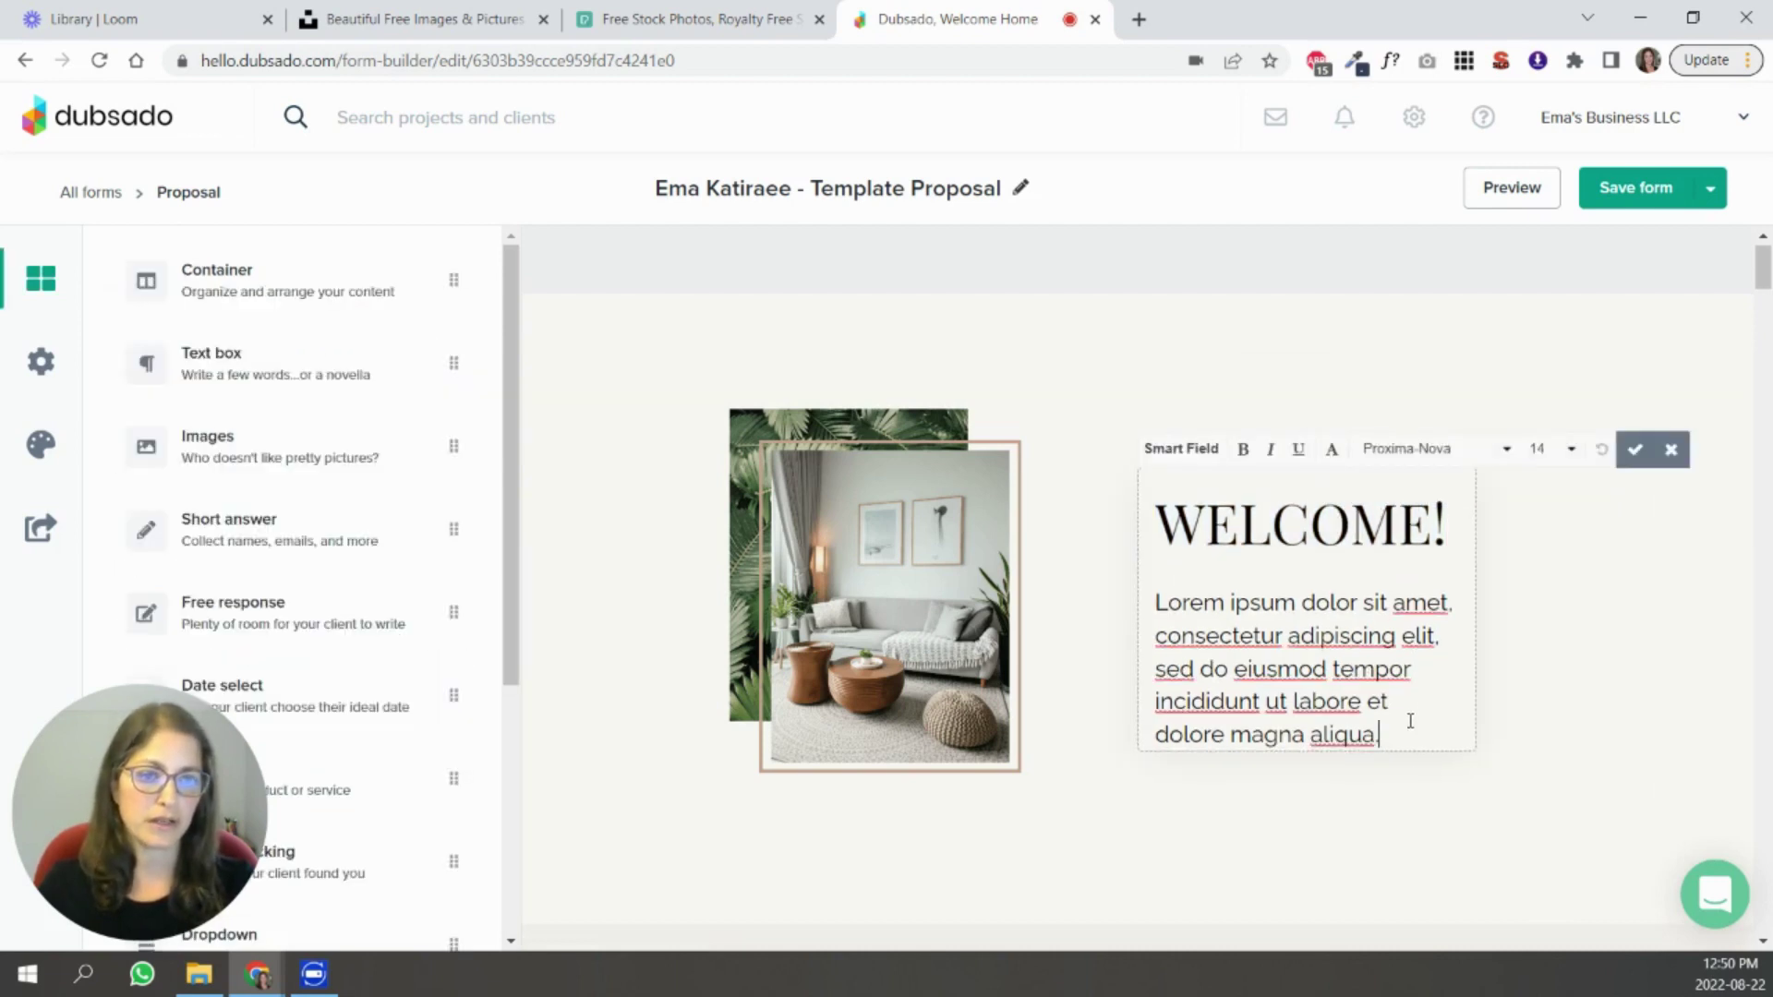
pyautogui.moveTo(1319, 726); pyautogui.dragTo(1132, 622)
pyautogui.click(1355, 515)
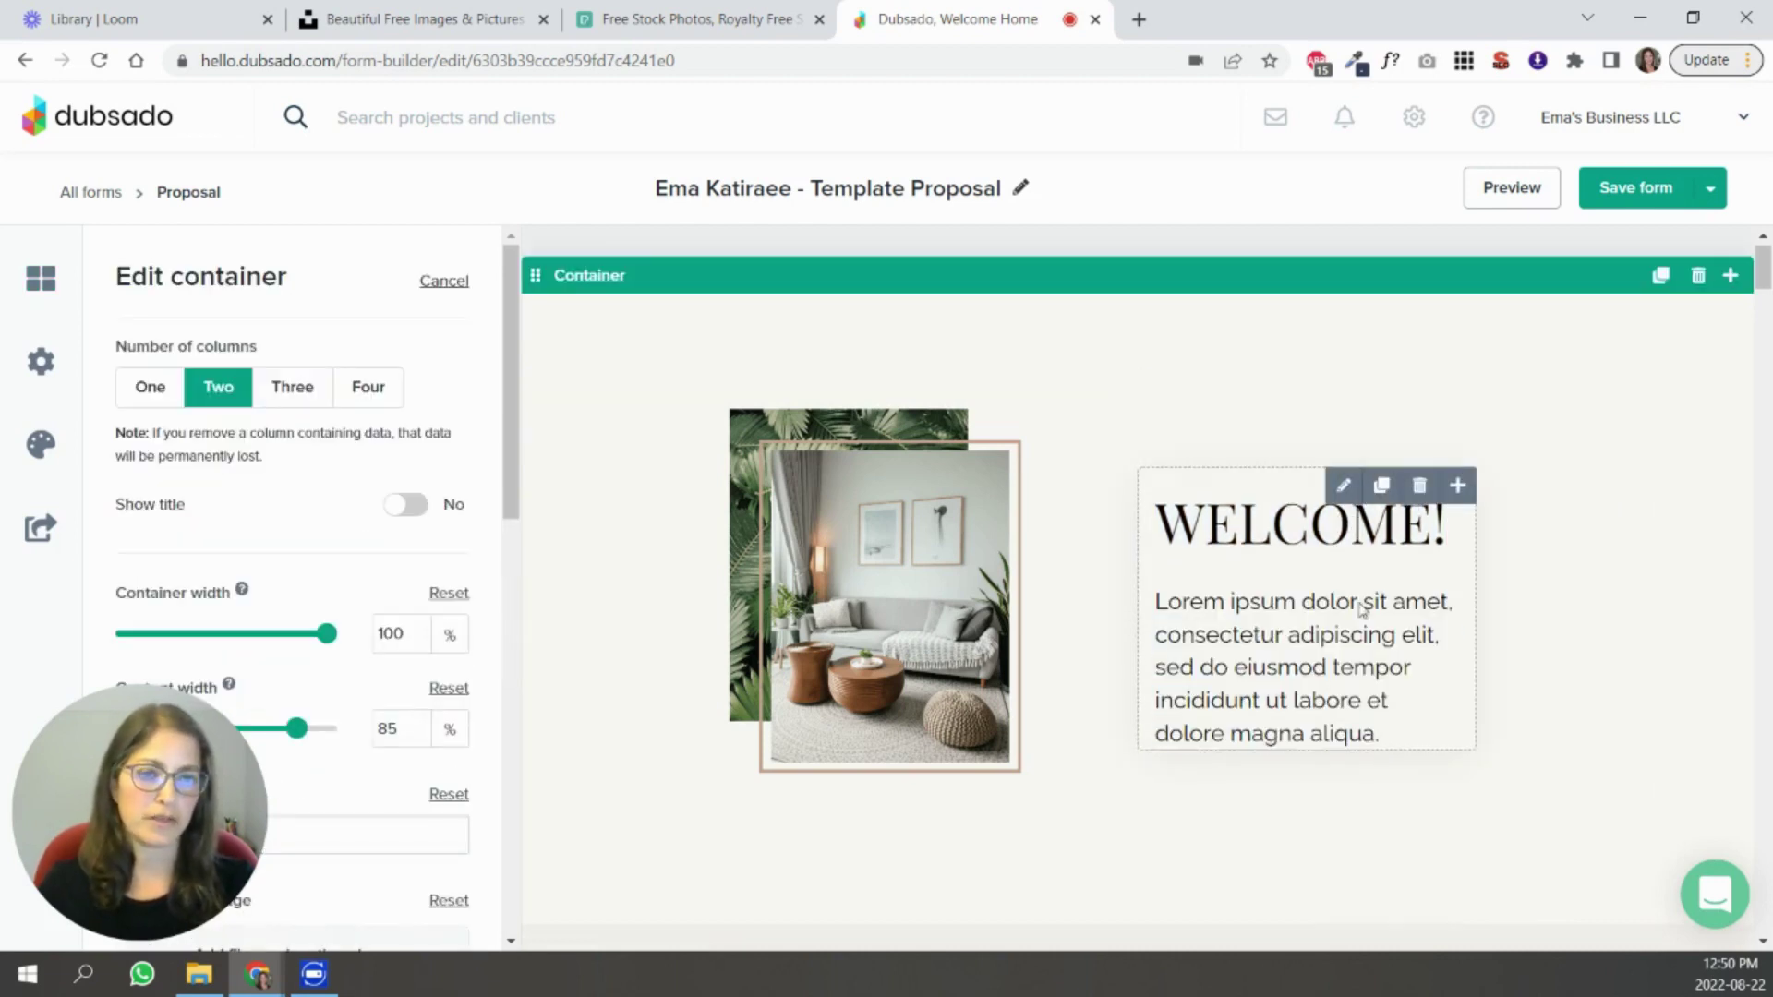
pyautogui.click(1344, 486)
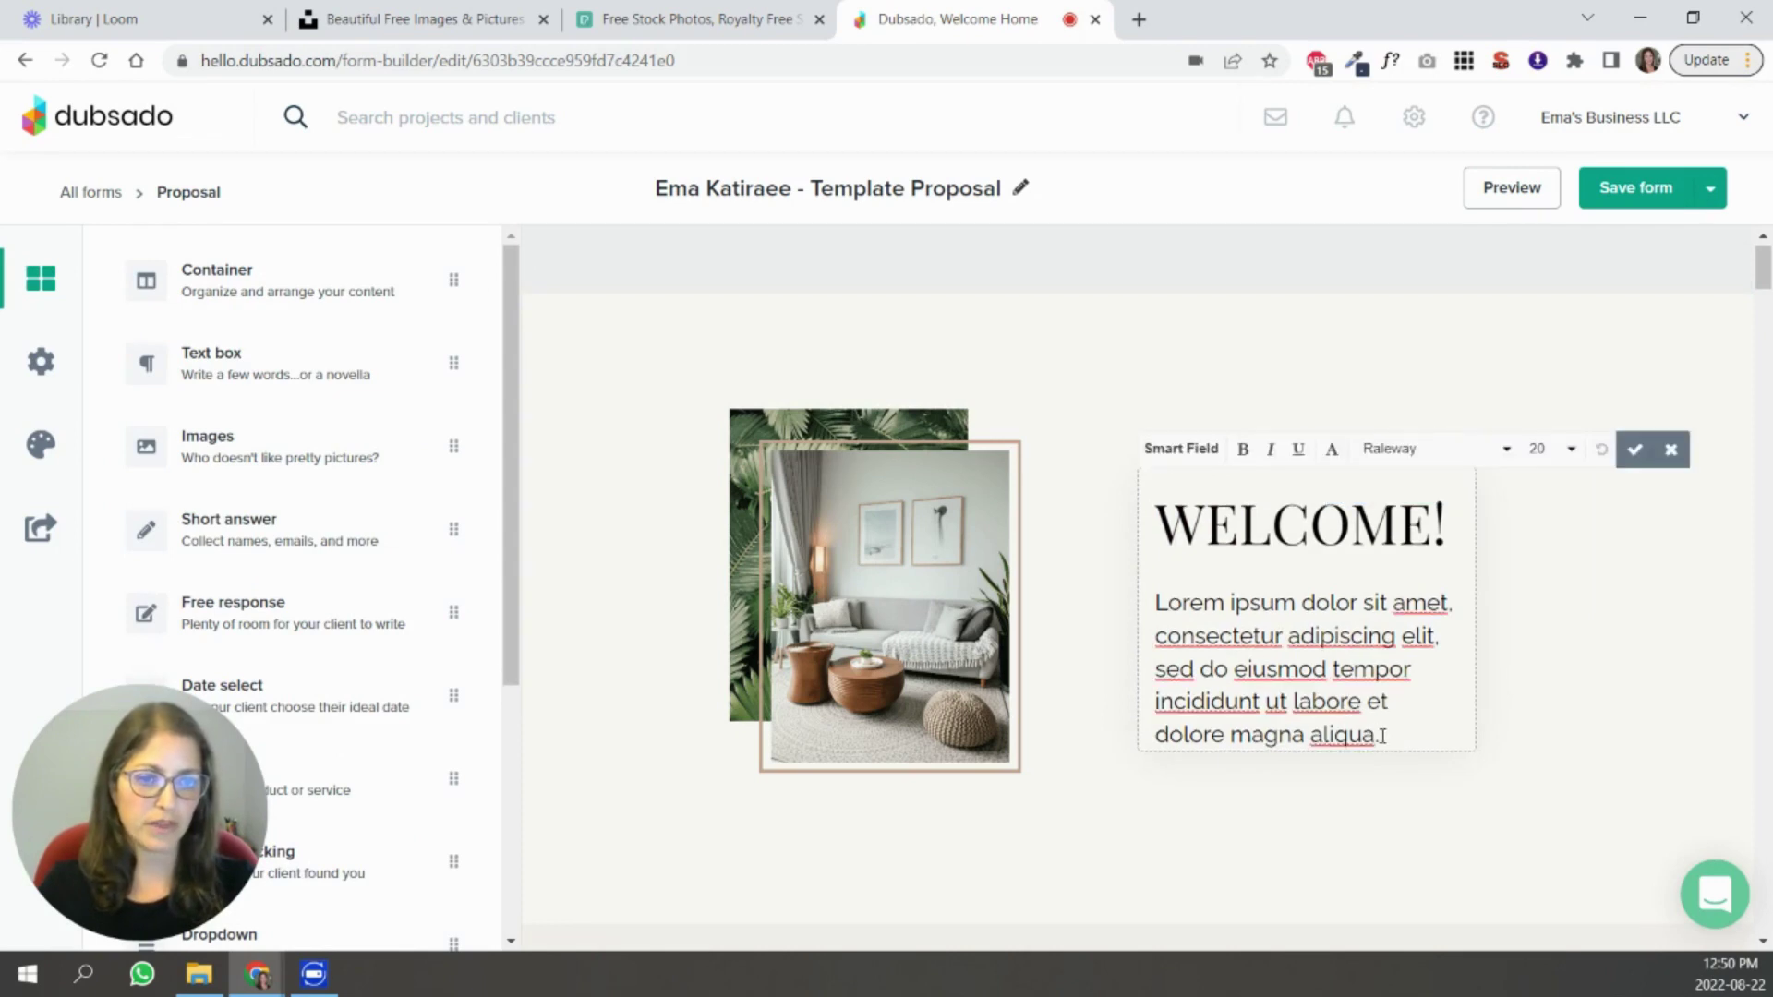
pyautogui.moveTo(1383, 736); pyautogui.dragTo(1157, 612)
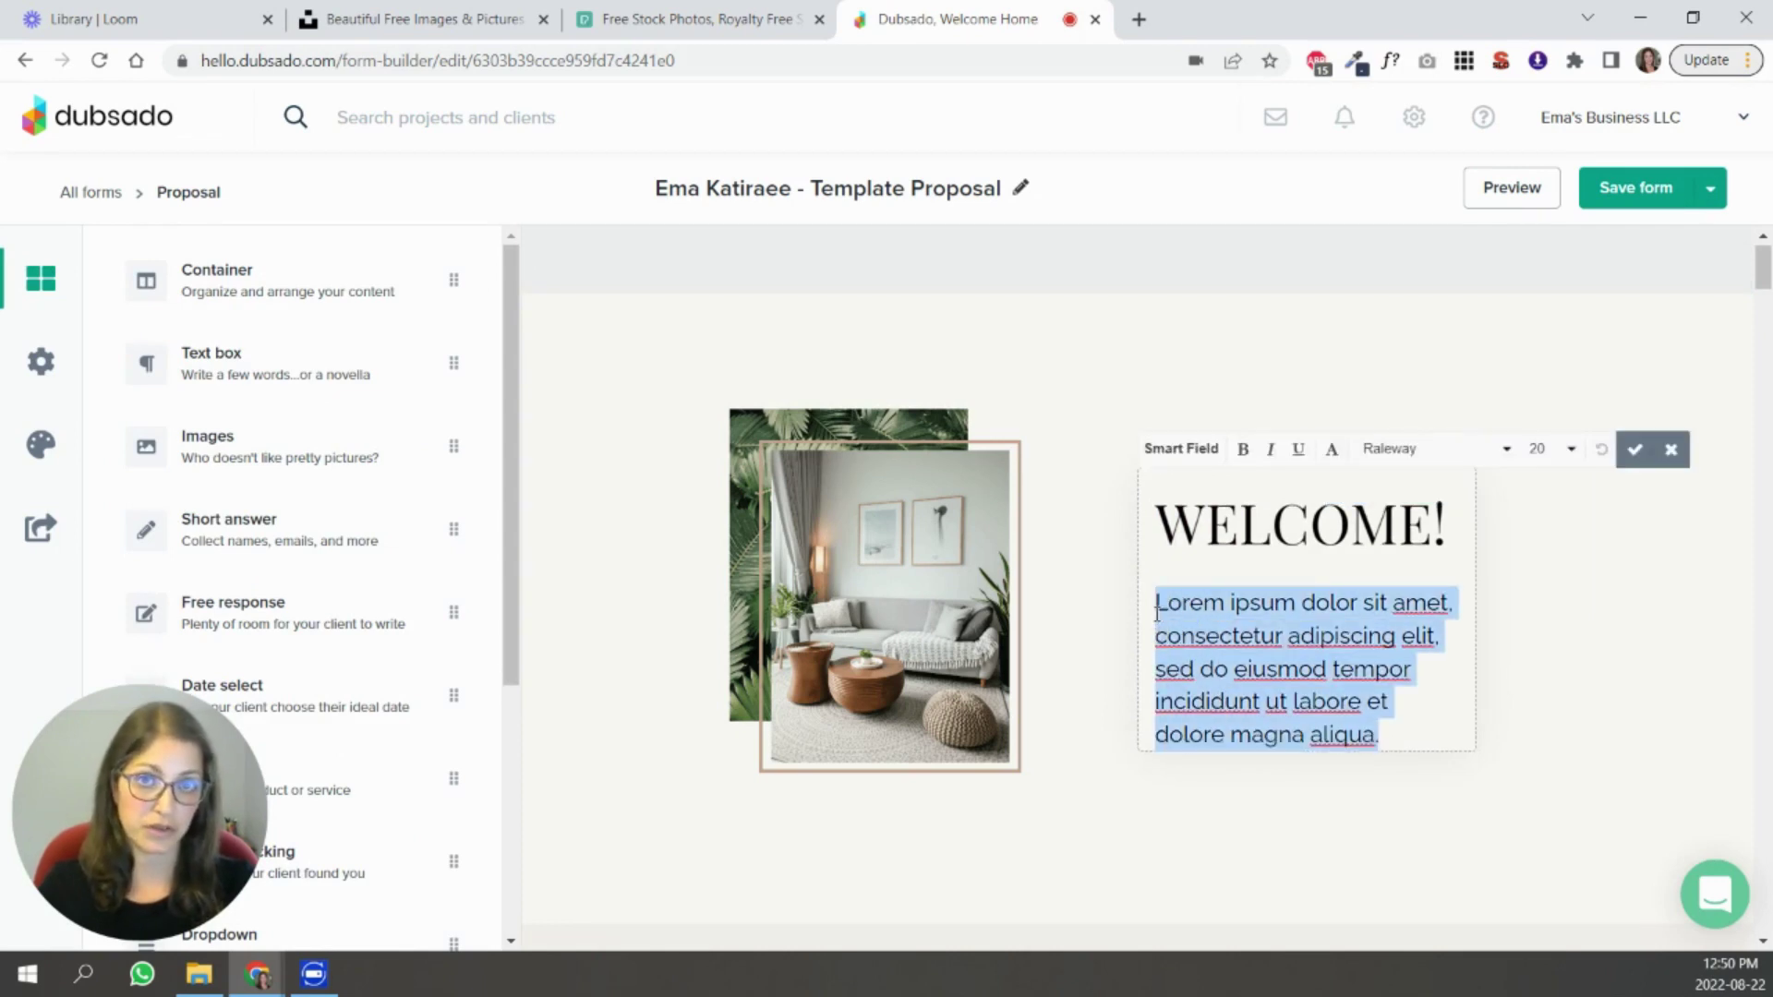
pyautogui.click(1390, 450)
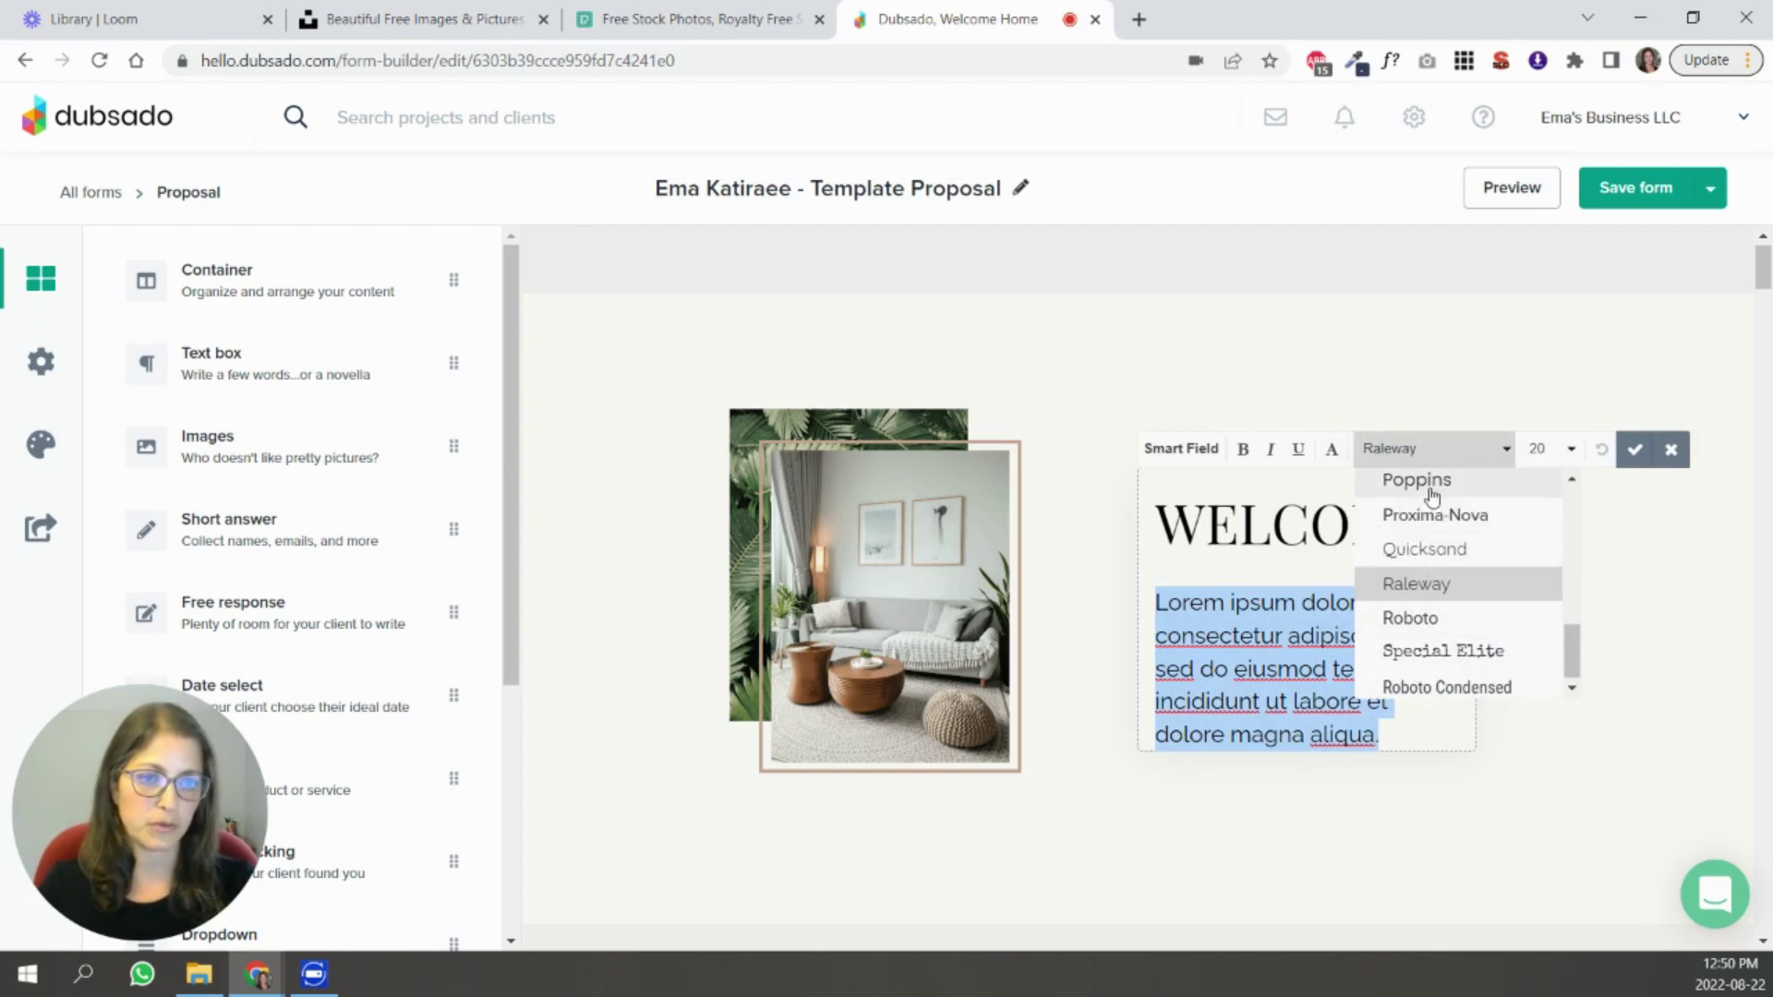
pyautogui.click(1422, 482)
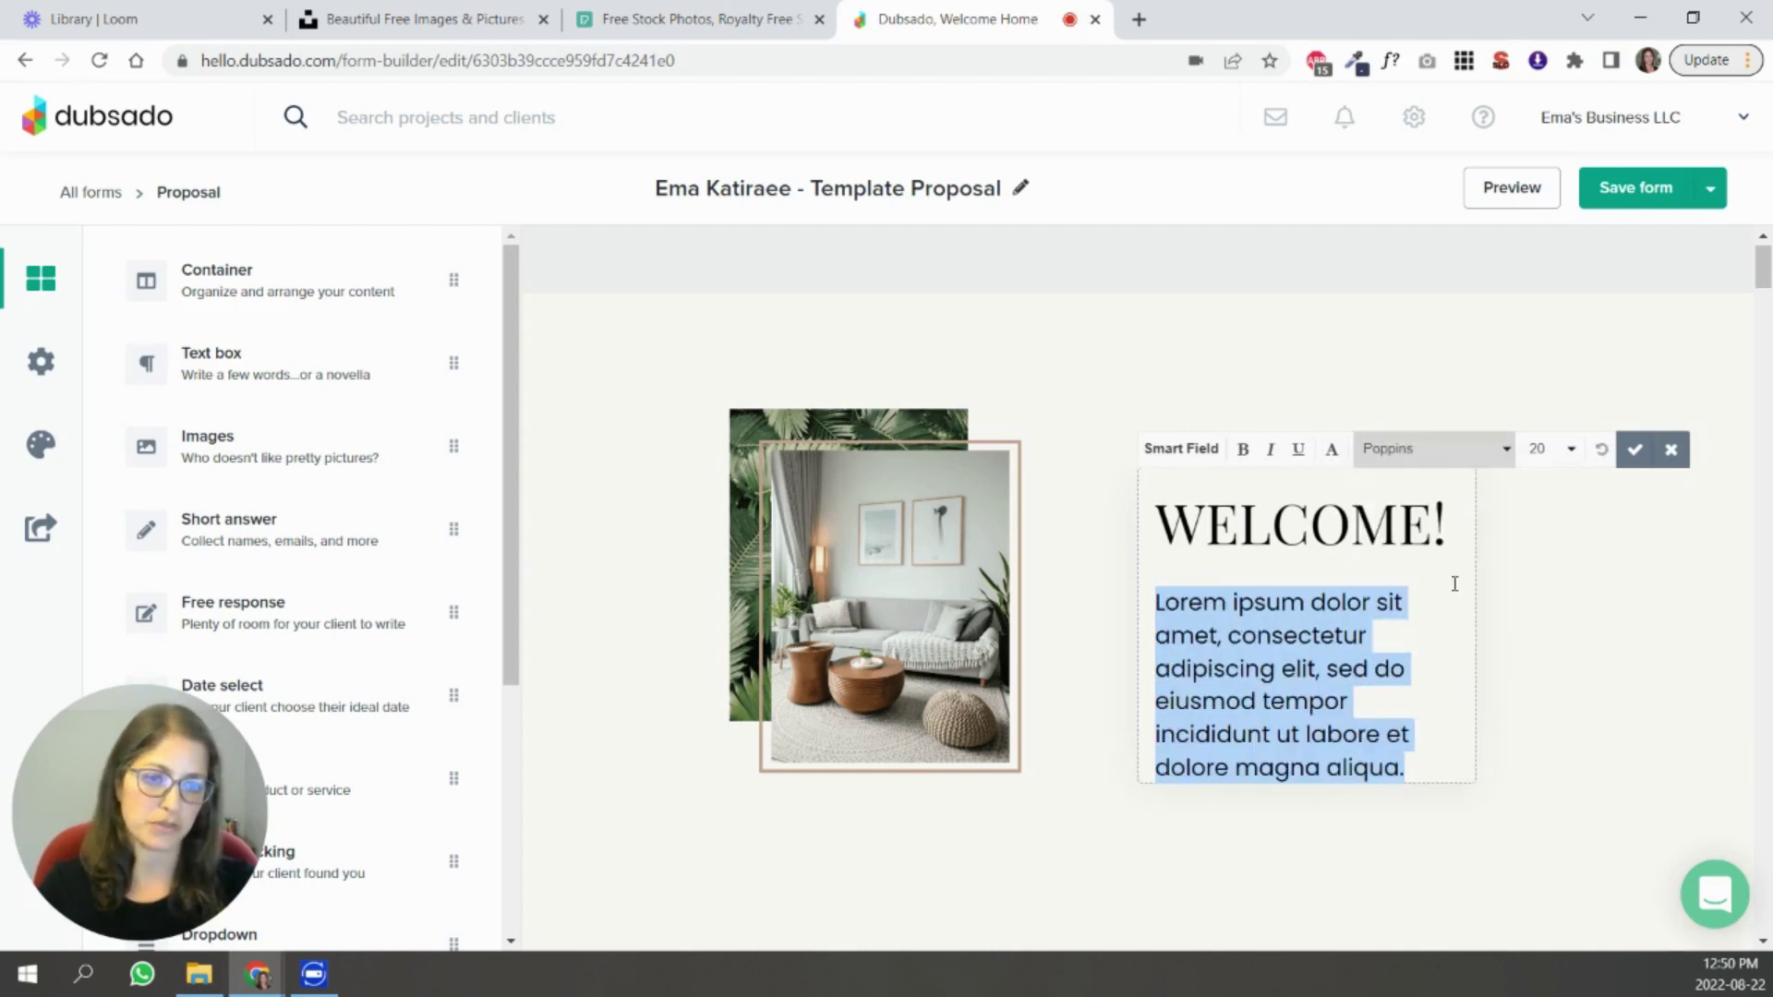
pyautogui.click(1635, 449)
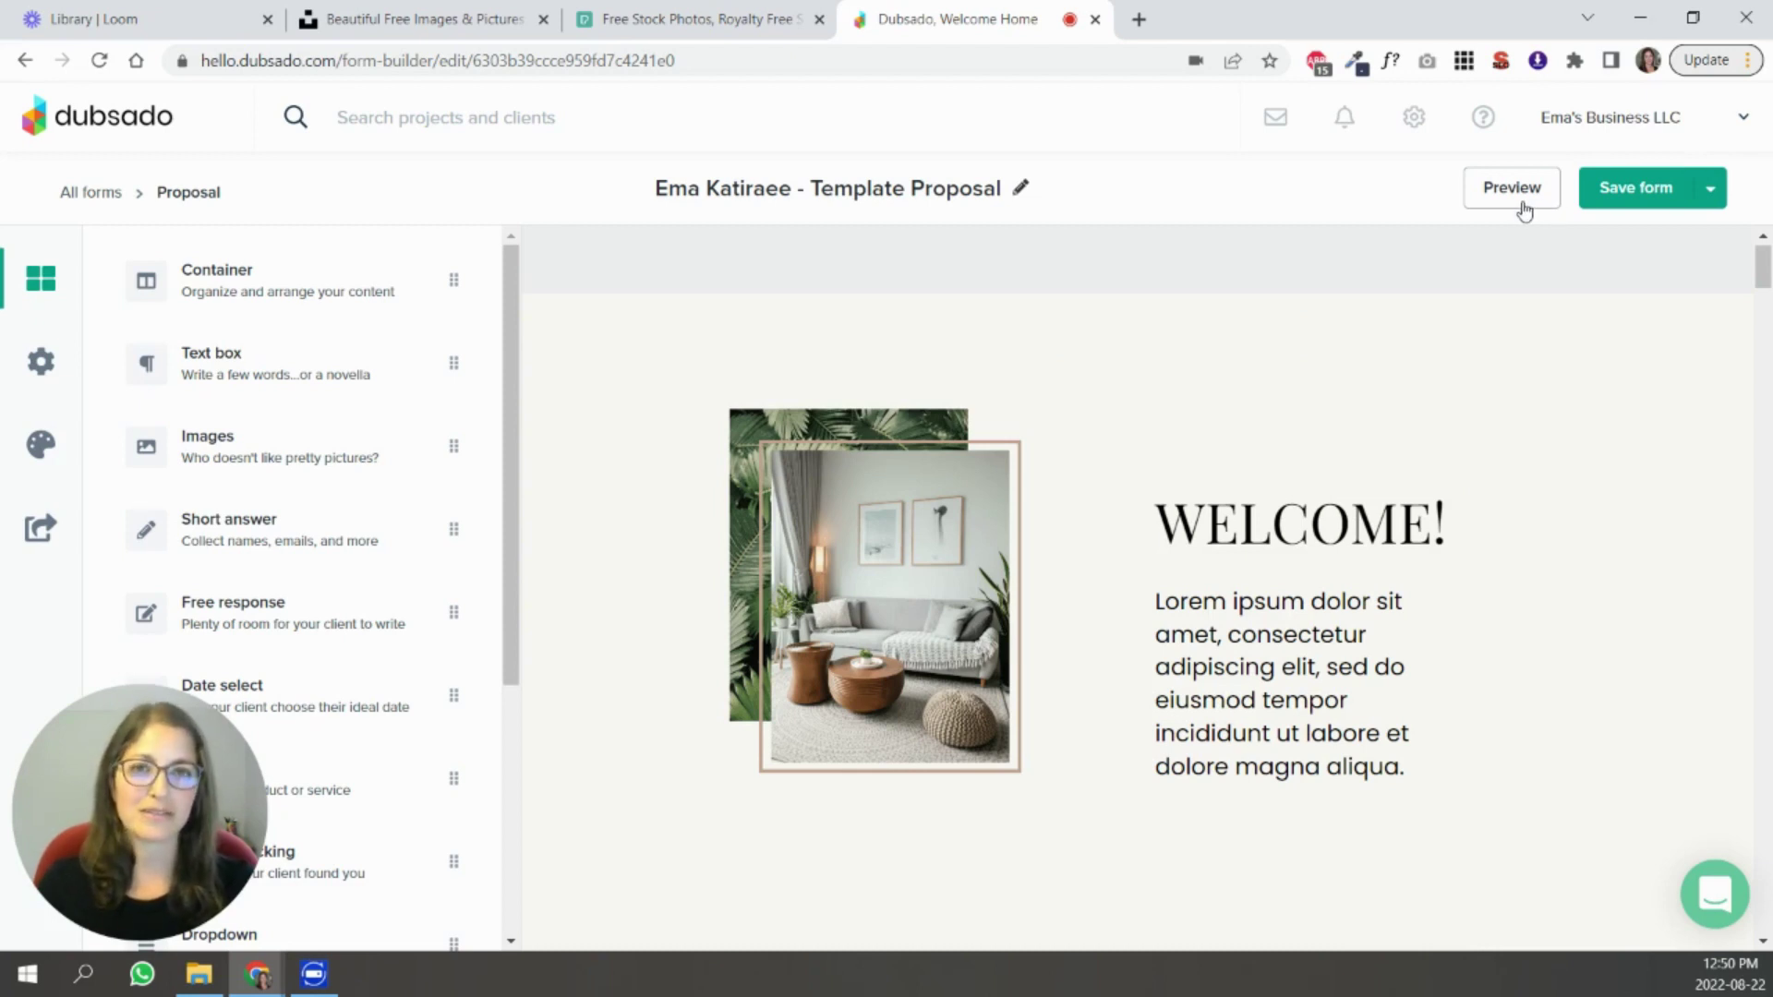
# Open the client preview of the proposal to check the restyled welcome section.
pyautogui.moveTo(1345, 487)
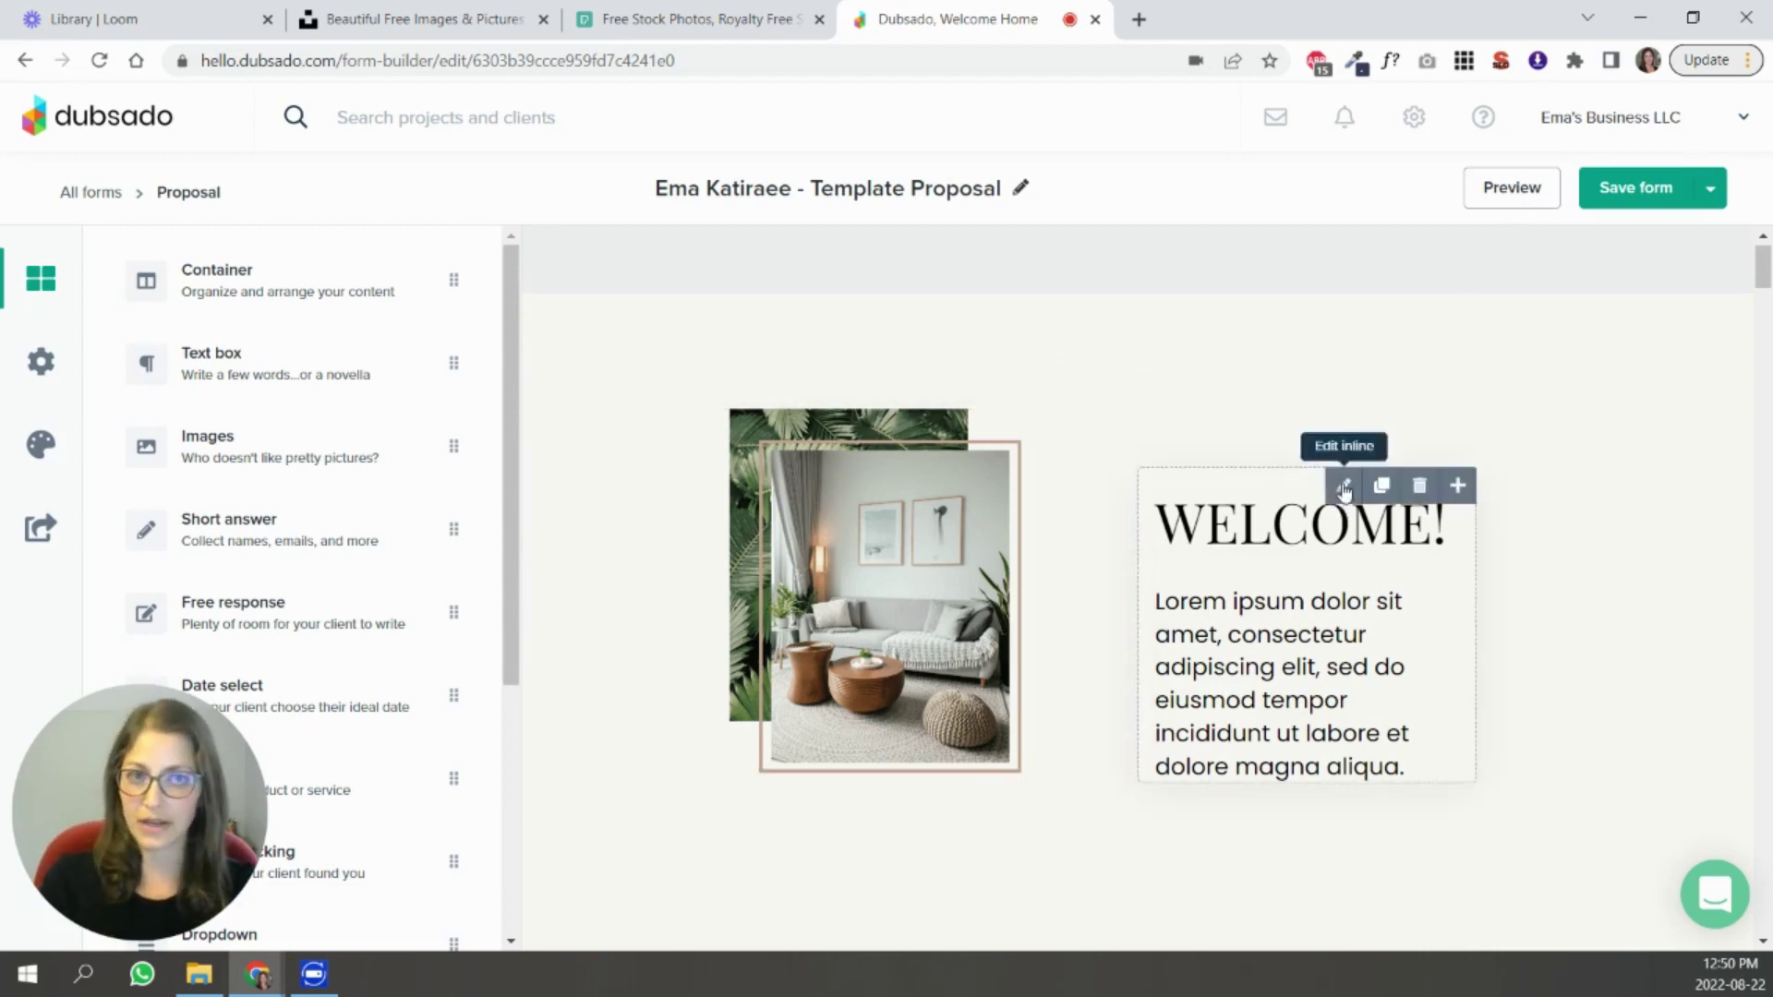
pyautogui.click(1498, 199)
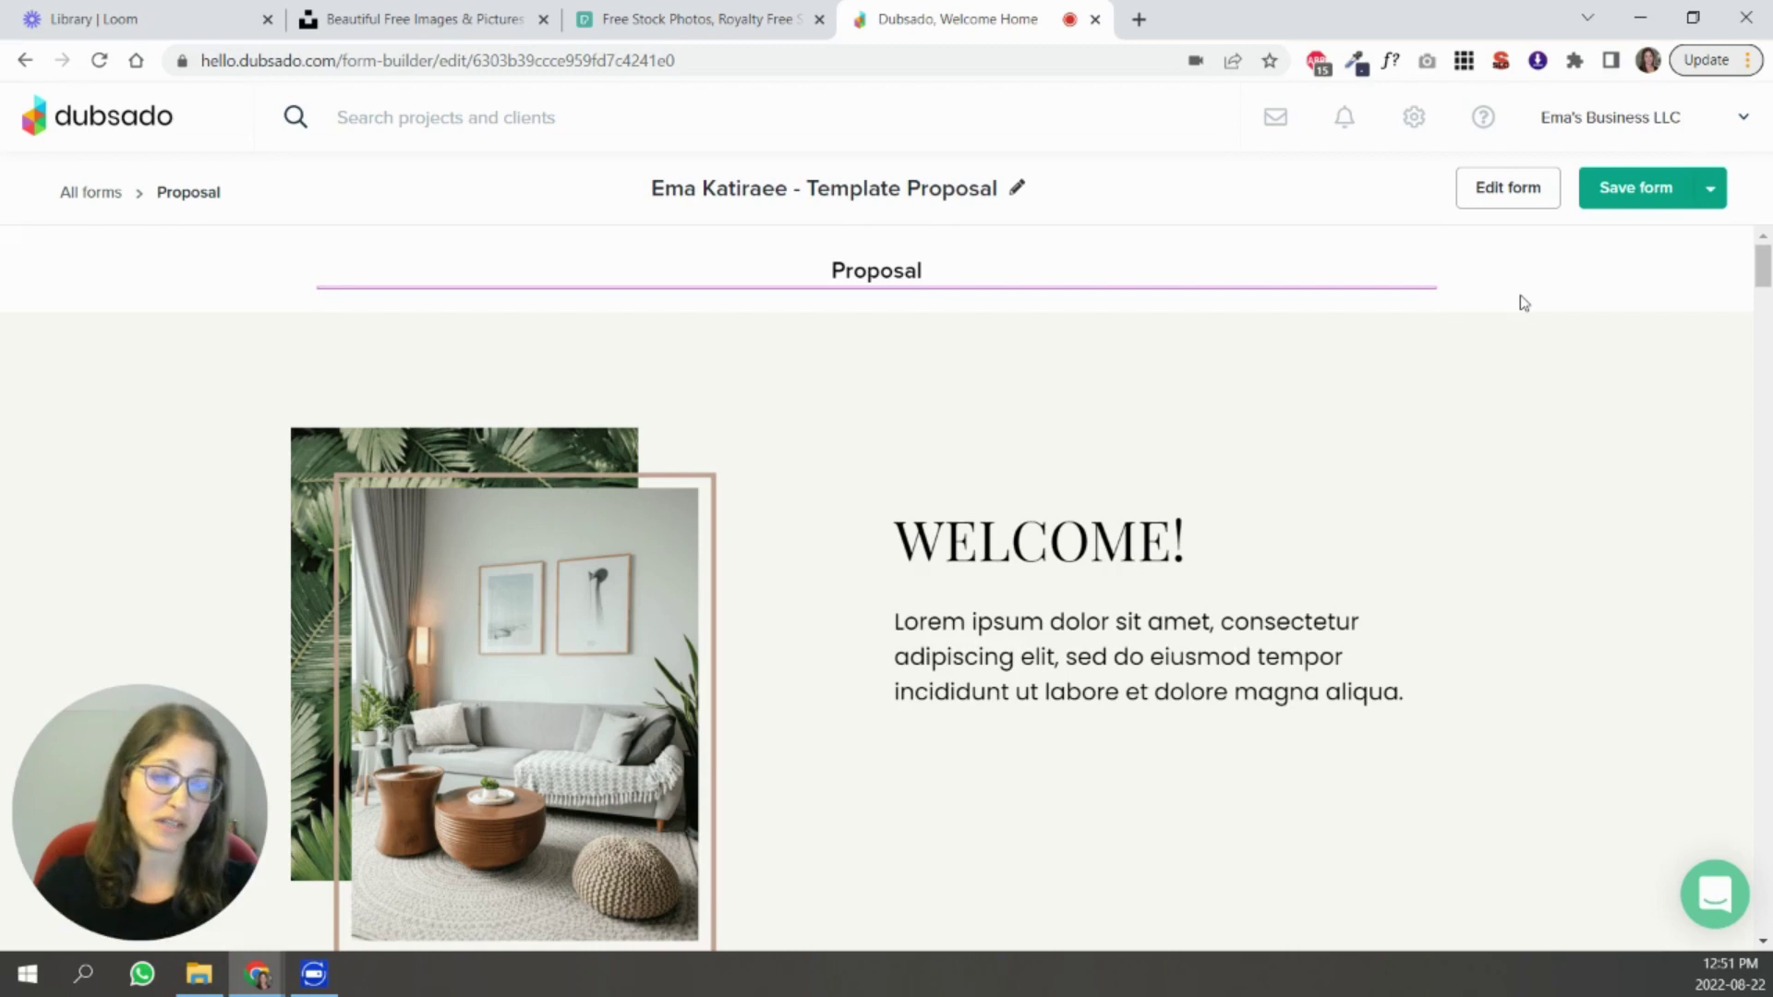
# Go back to the form builder and open the Edit image panel for the living-room photo.
pyautogui.click(1507, 194)
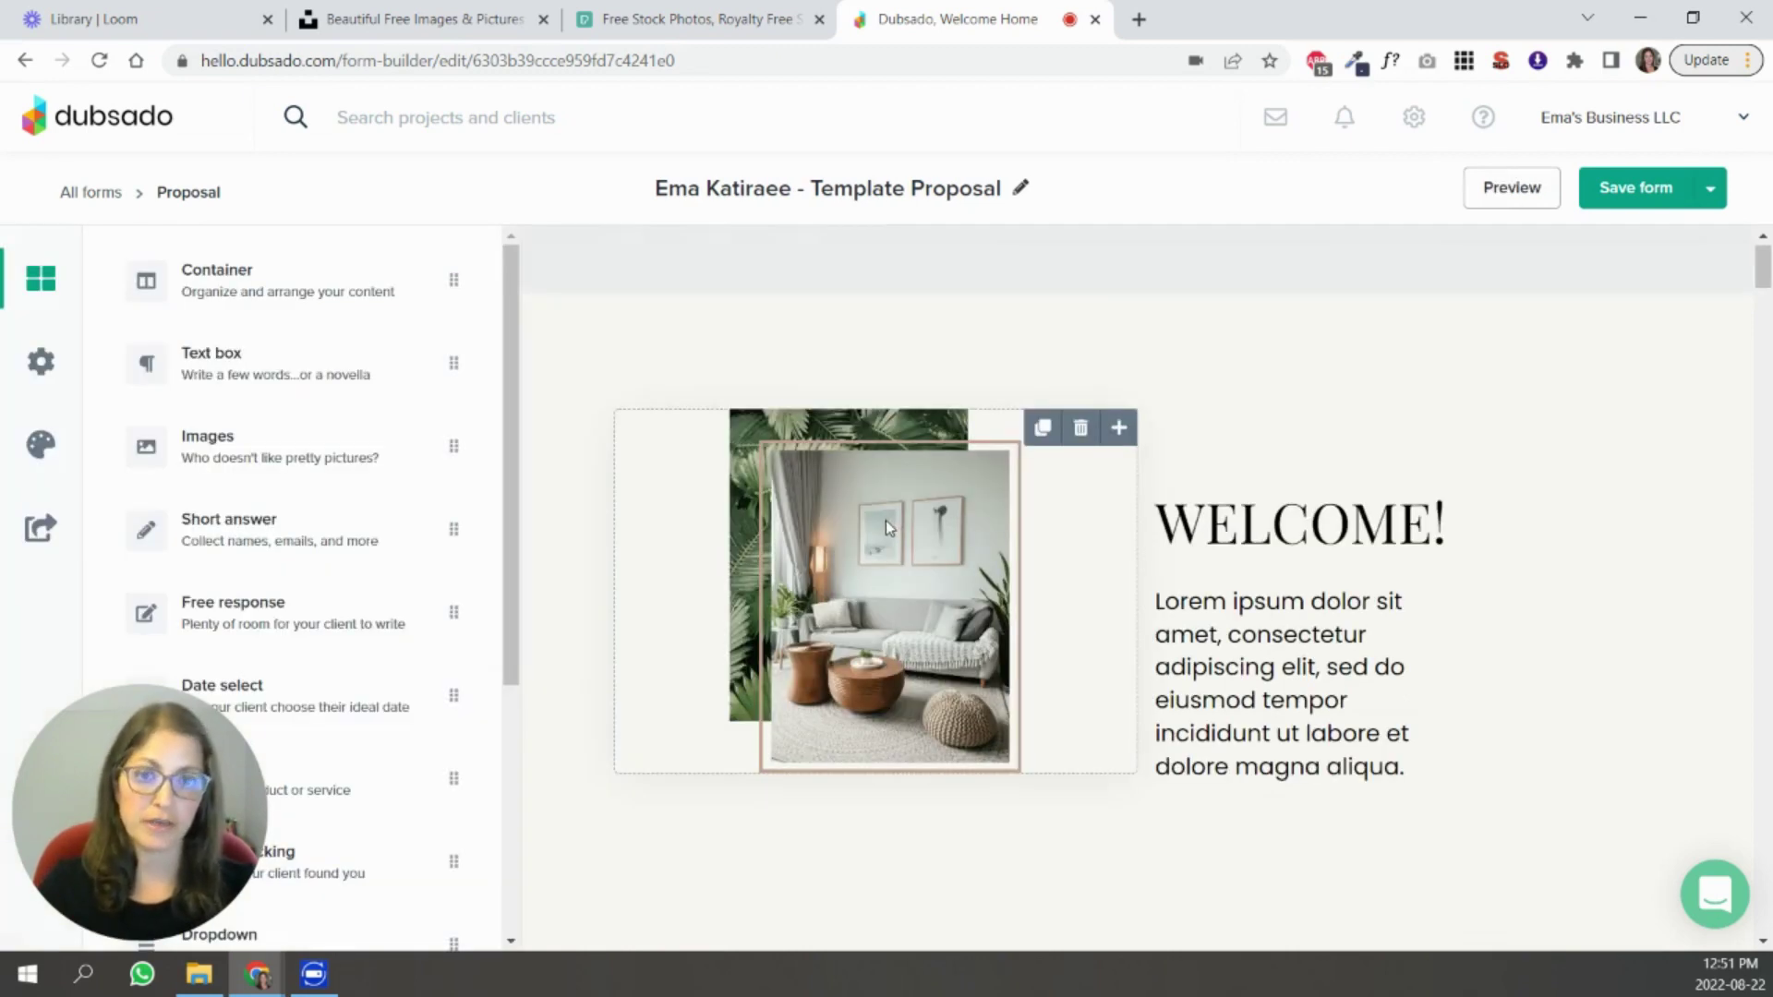
pyautogui.click(884, 519)
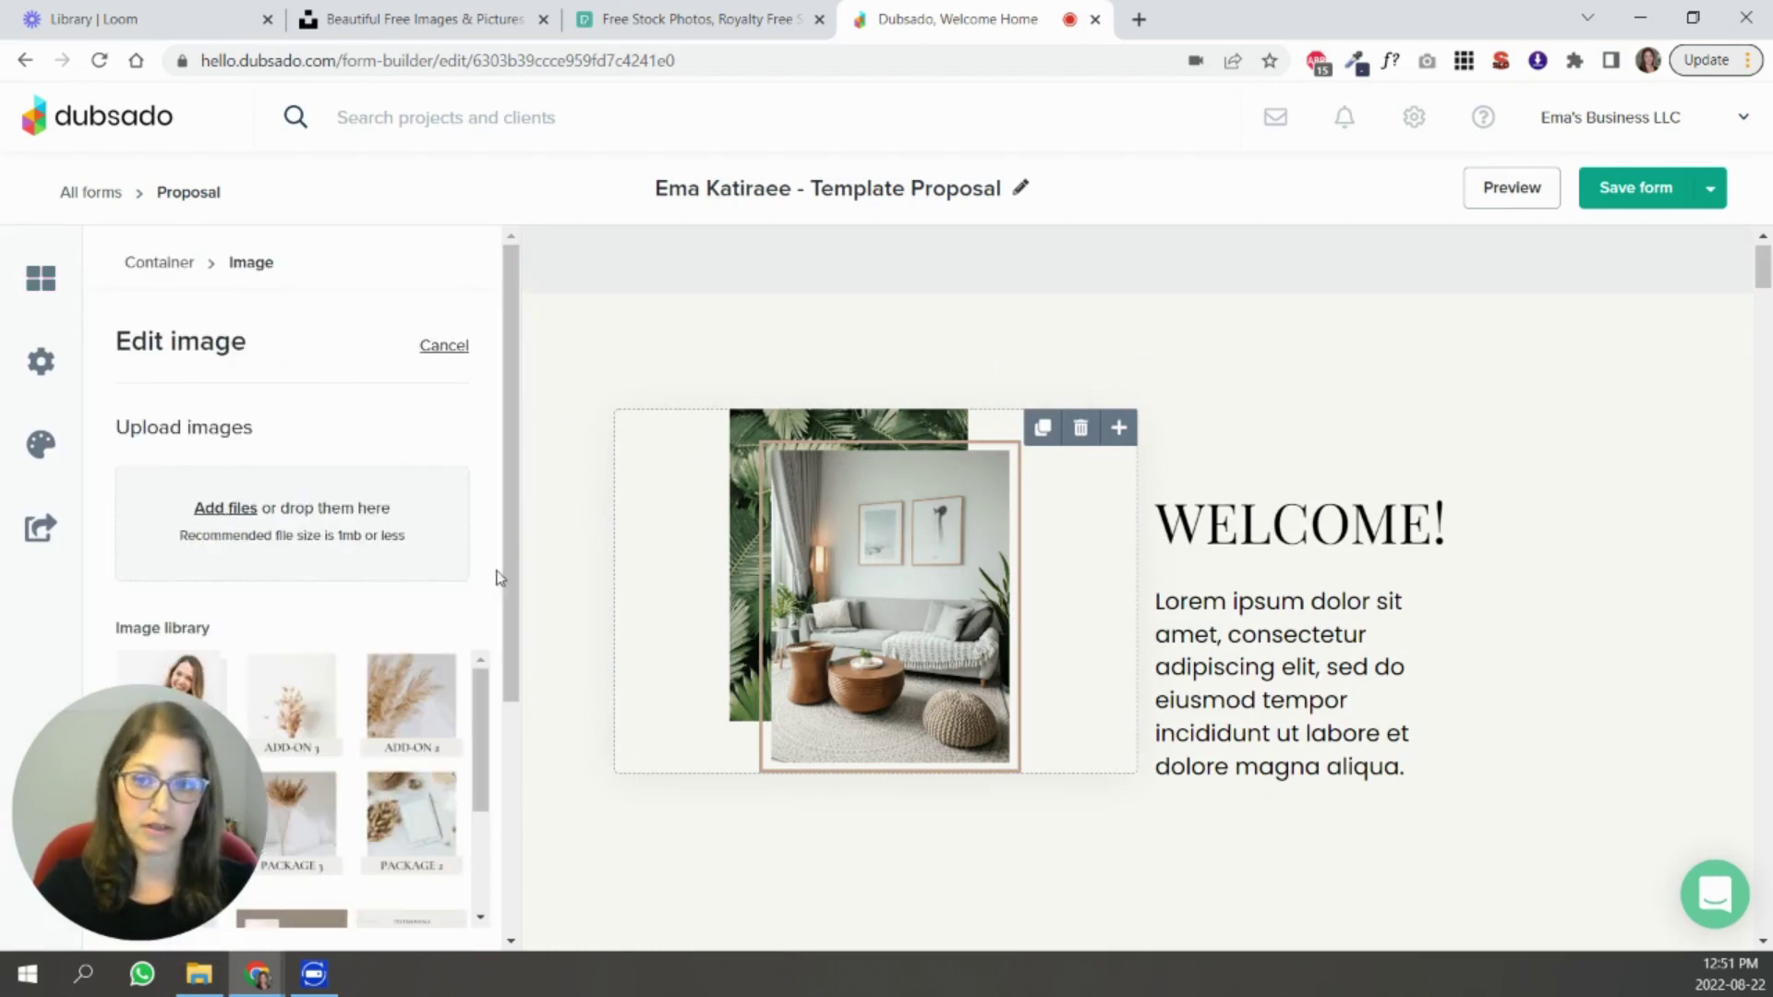
pyautogui.scroll(-2, 499, 738)
pyautogui.scroll(2, 504, 742)
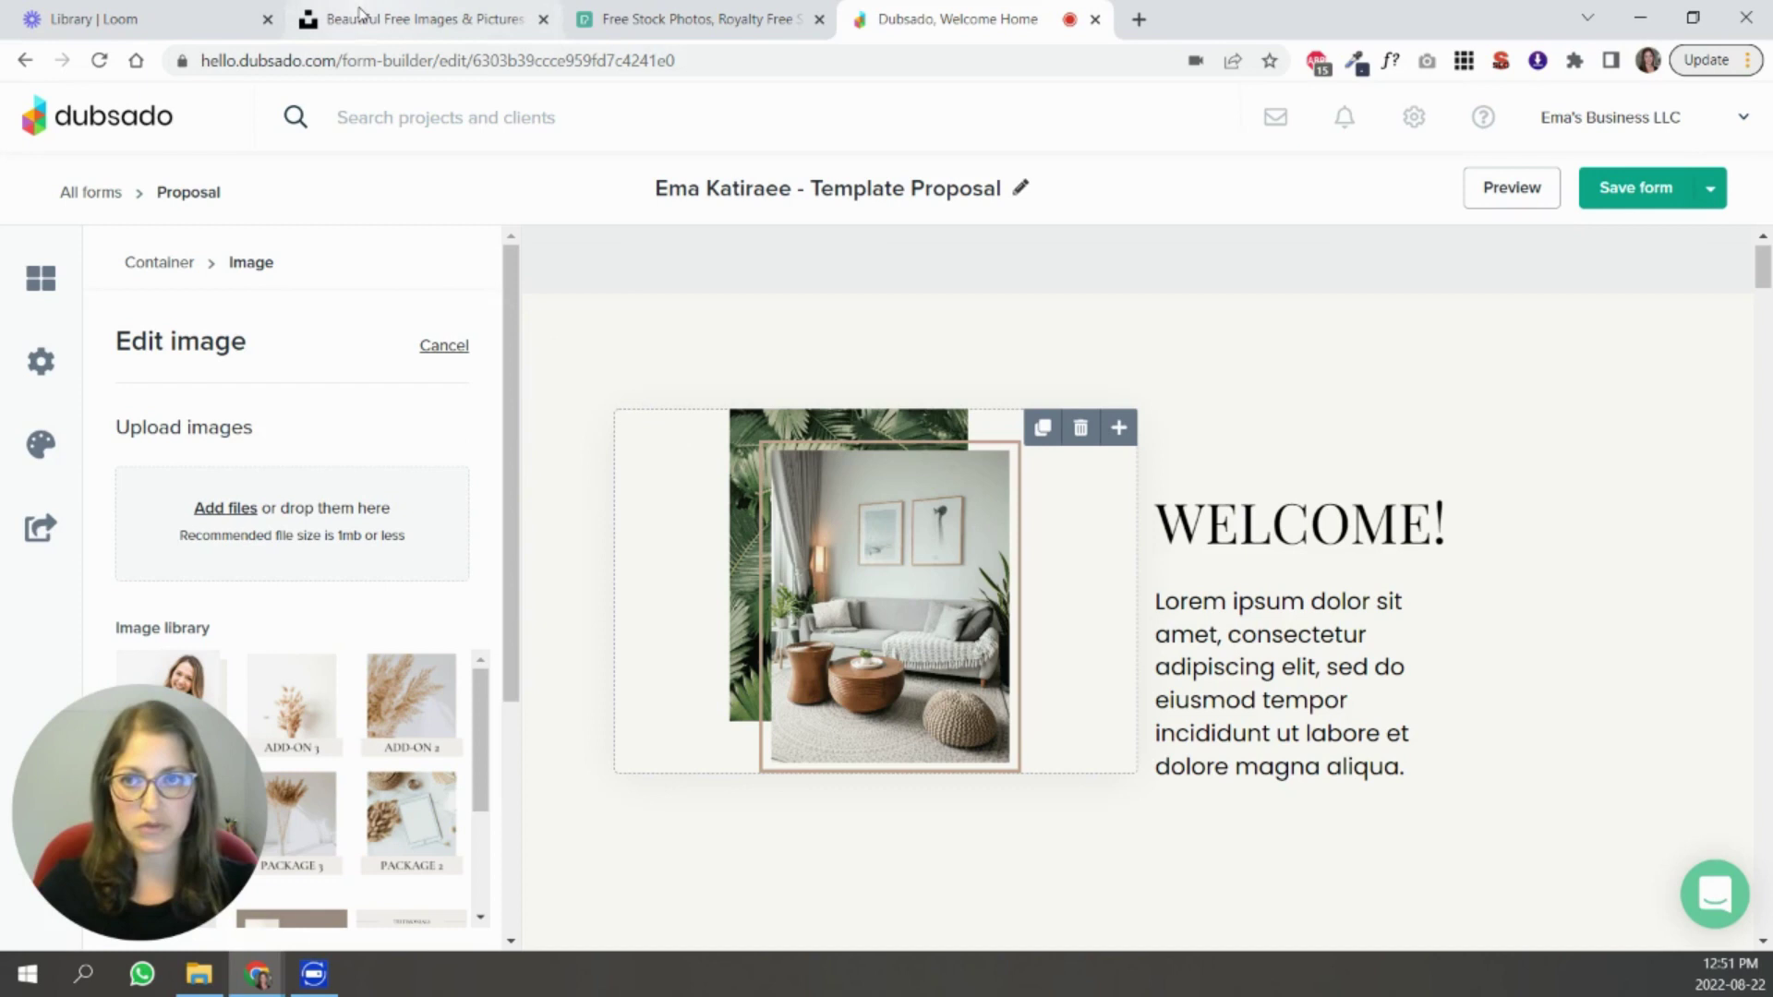
# Glance over Unsplash, then switch to Pexels and start a photo search there.
pyautogui.click(362, 17)
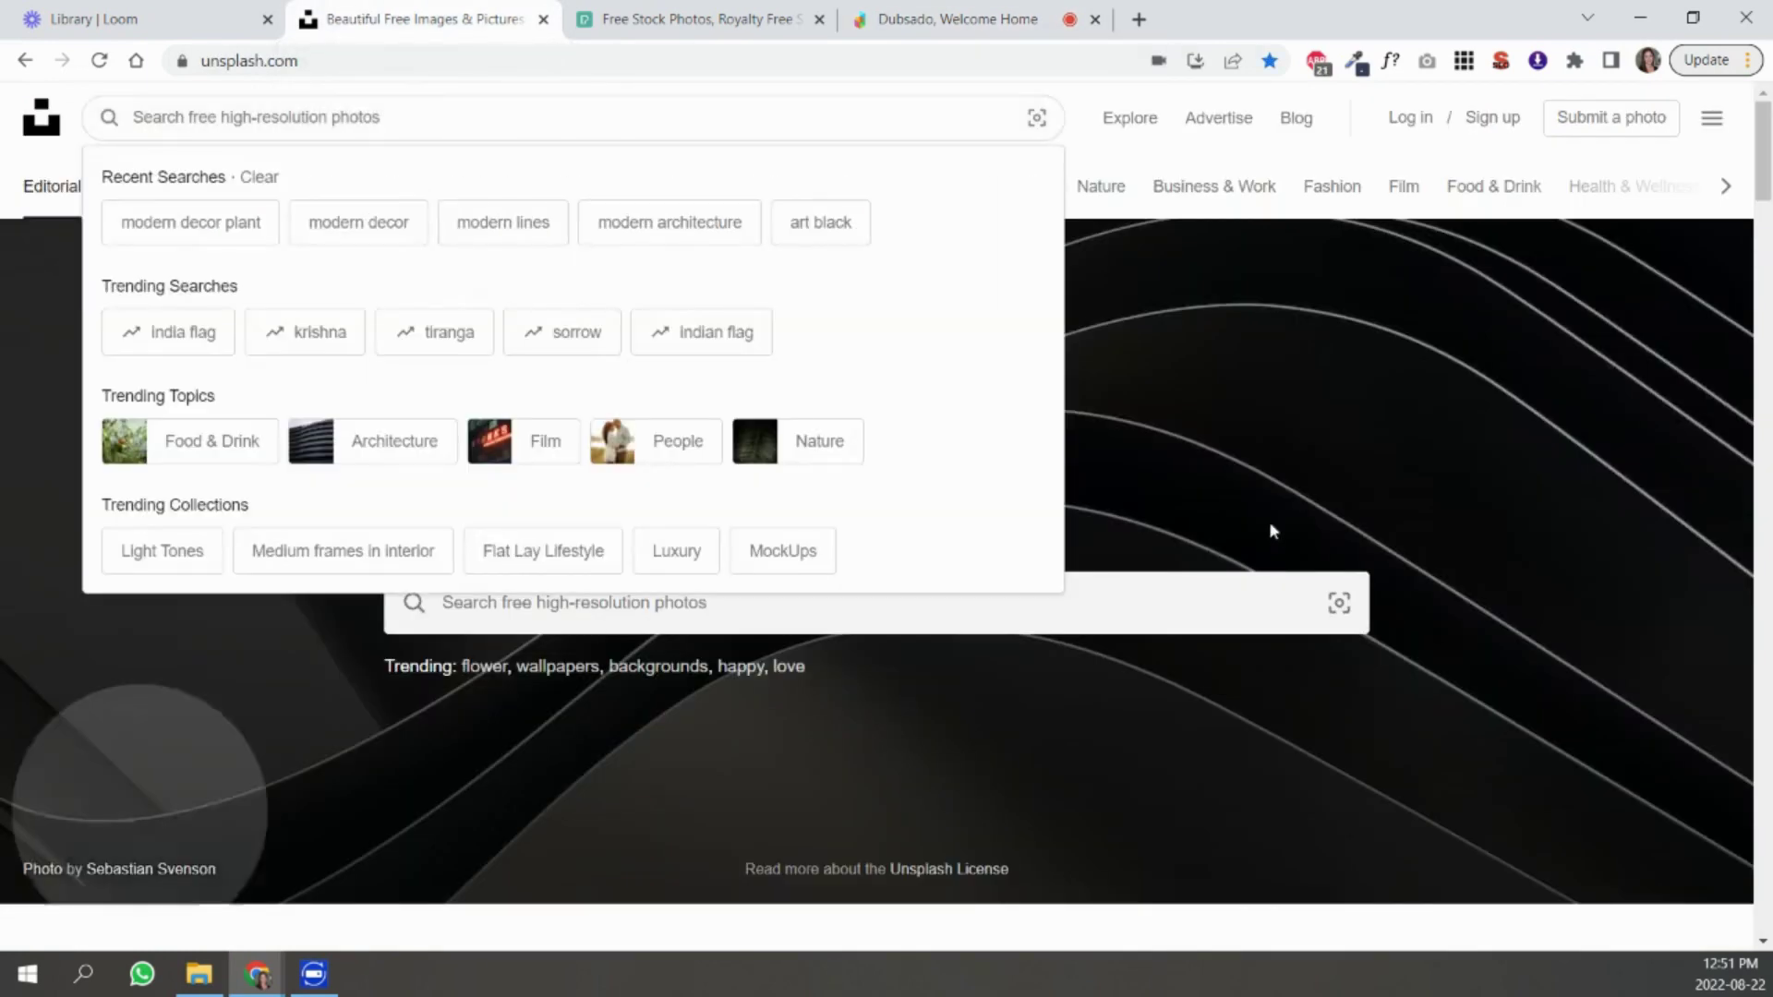
pyautogui.click(1525, 534)
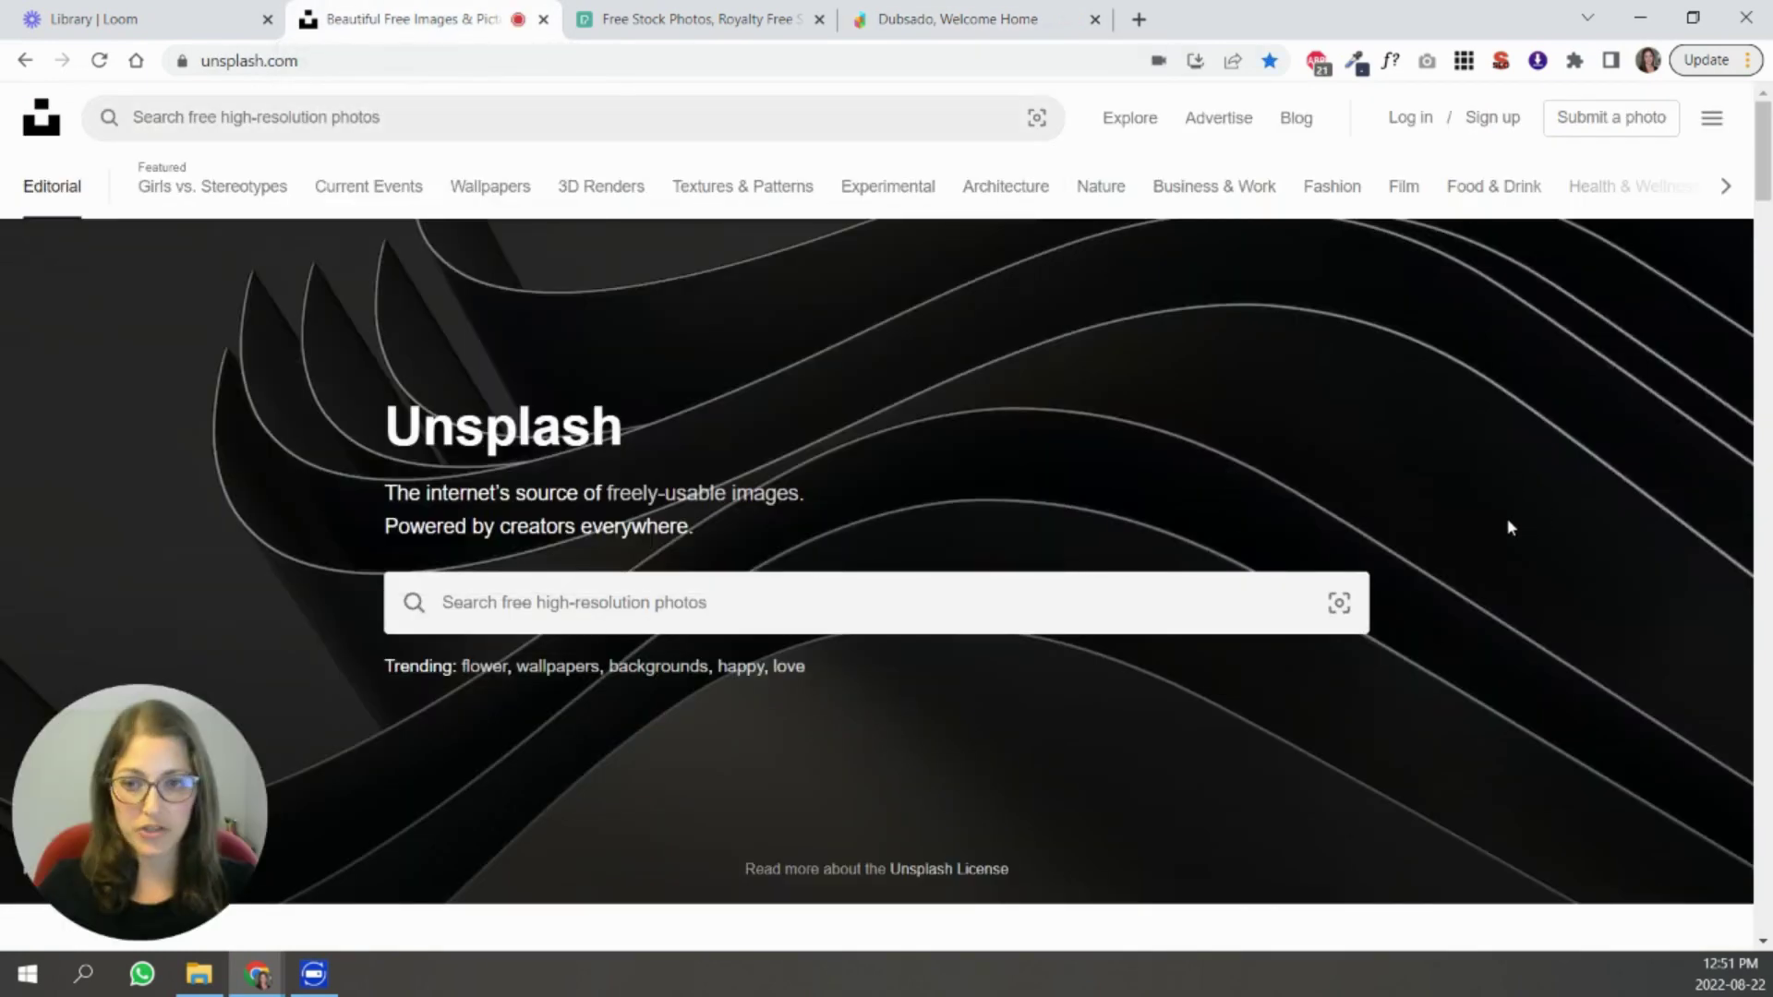
pyautogui.click(674, 20)
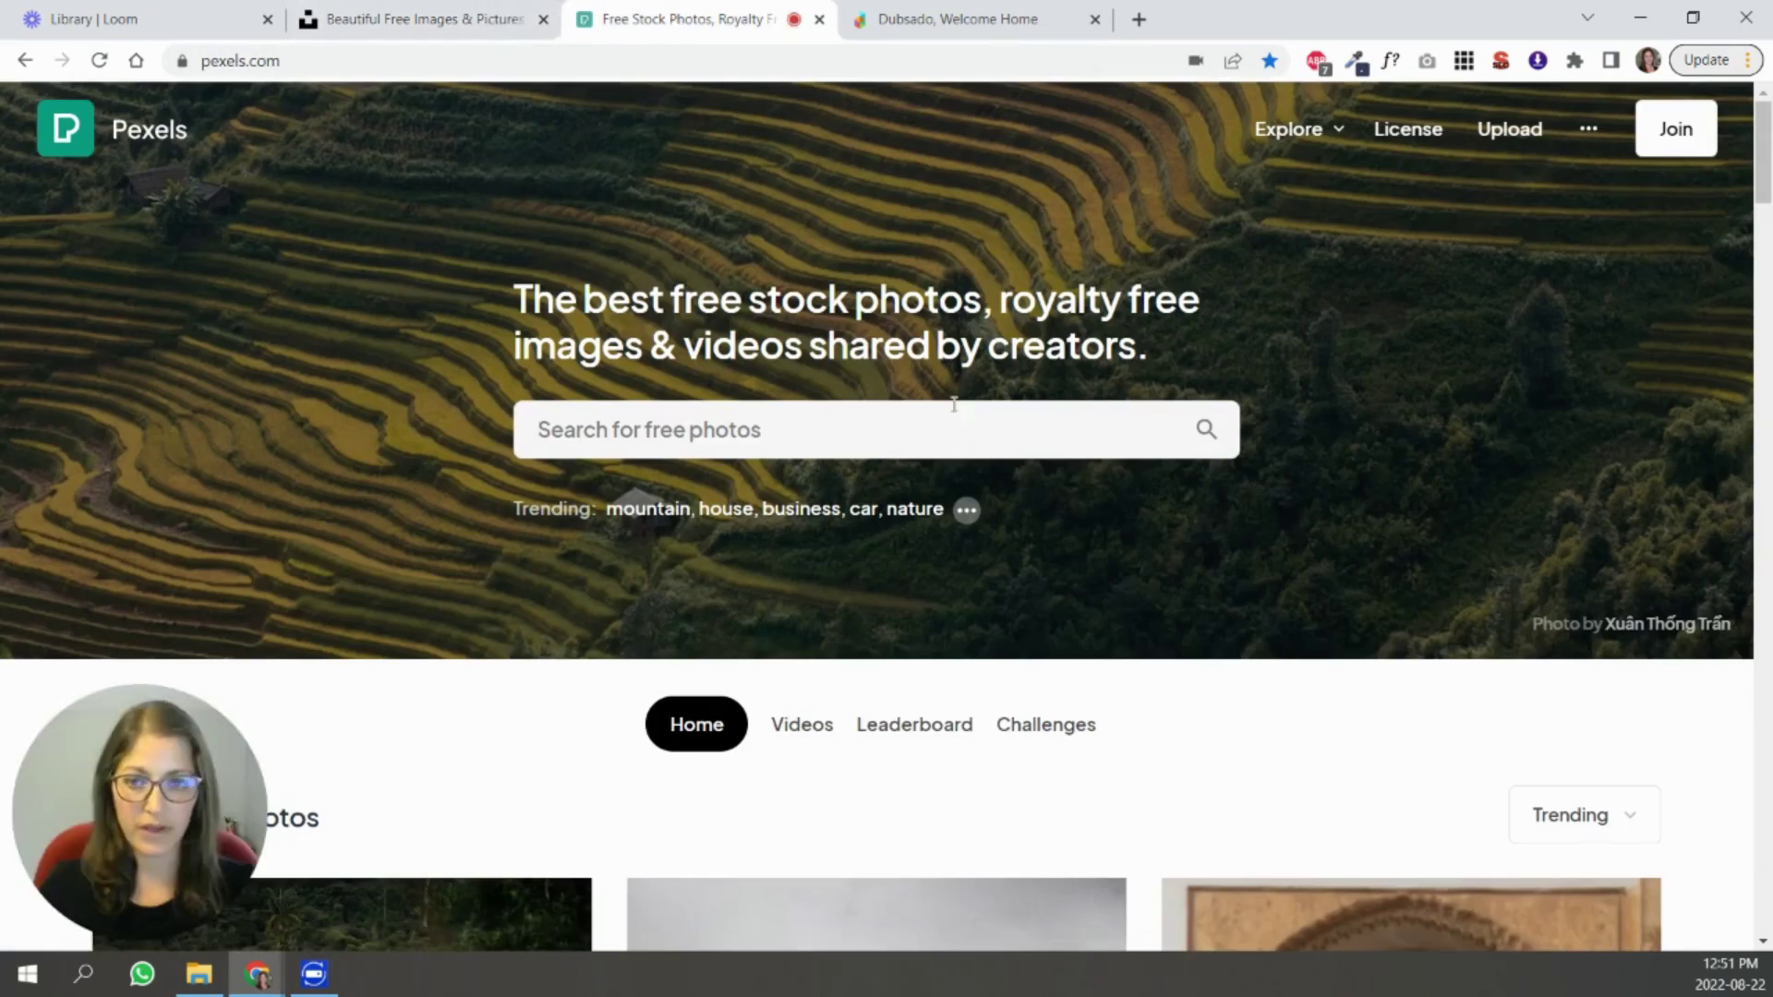
pyautogui.click(812, 435)
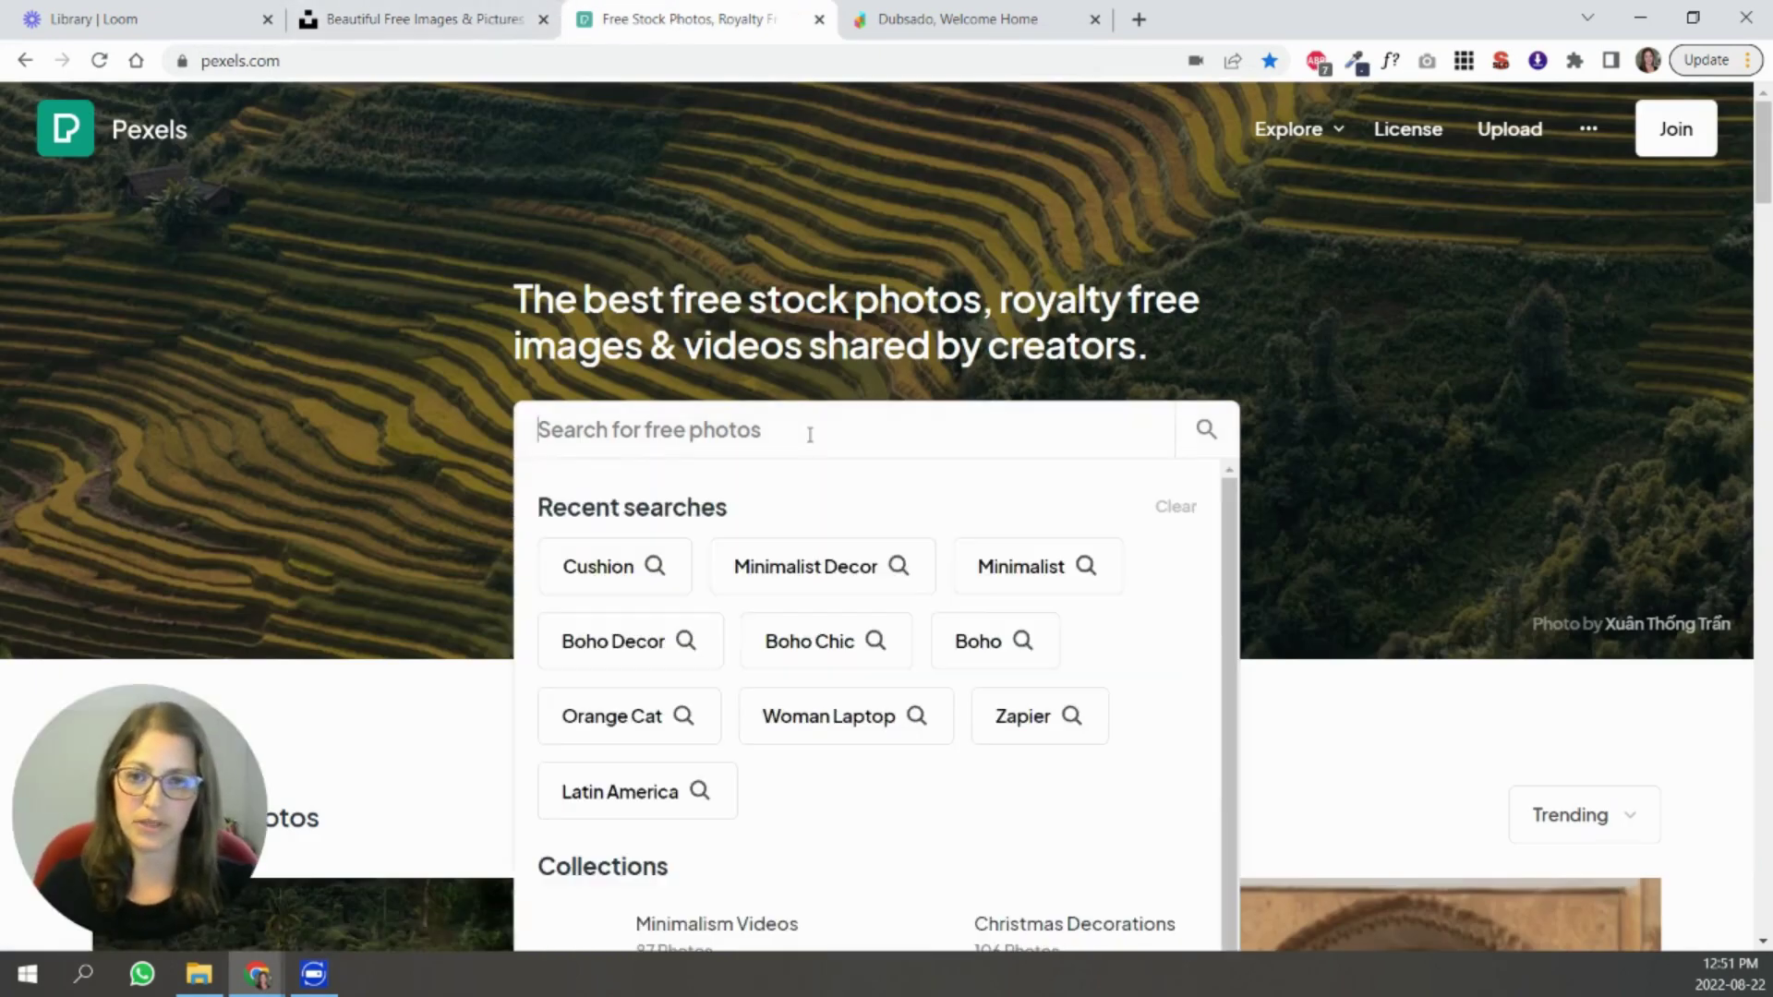
# Search Pexels for Minimalist Decor and filter the results to square orientation.
pyautogui.click(817, 576)
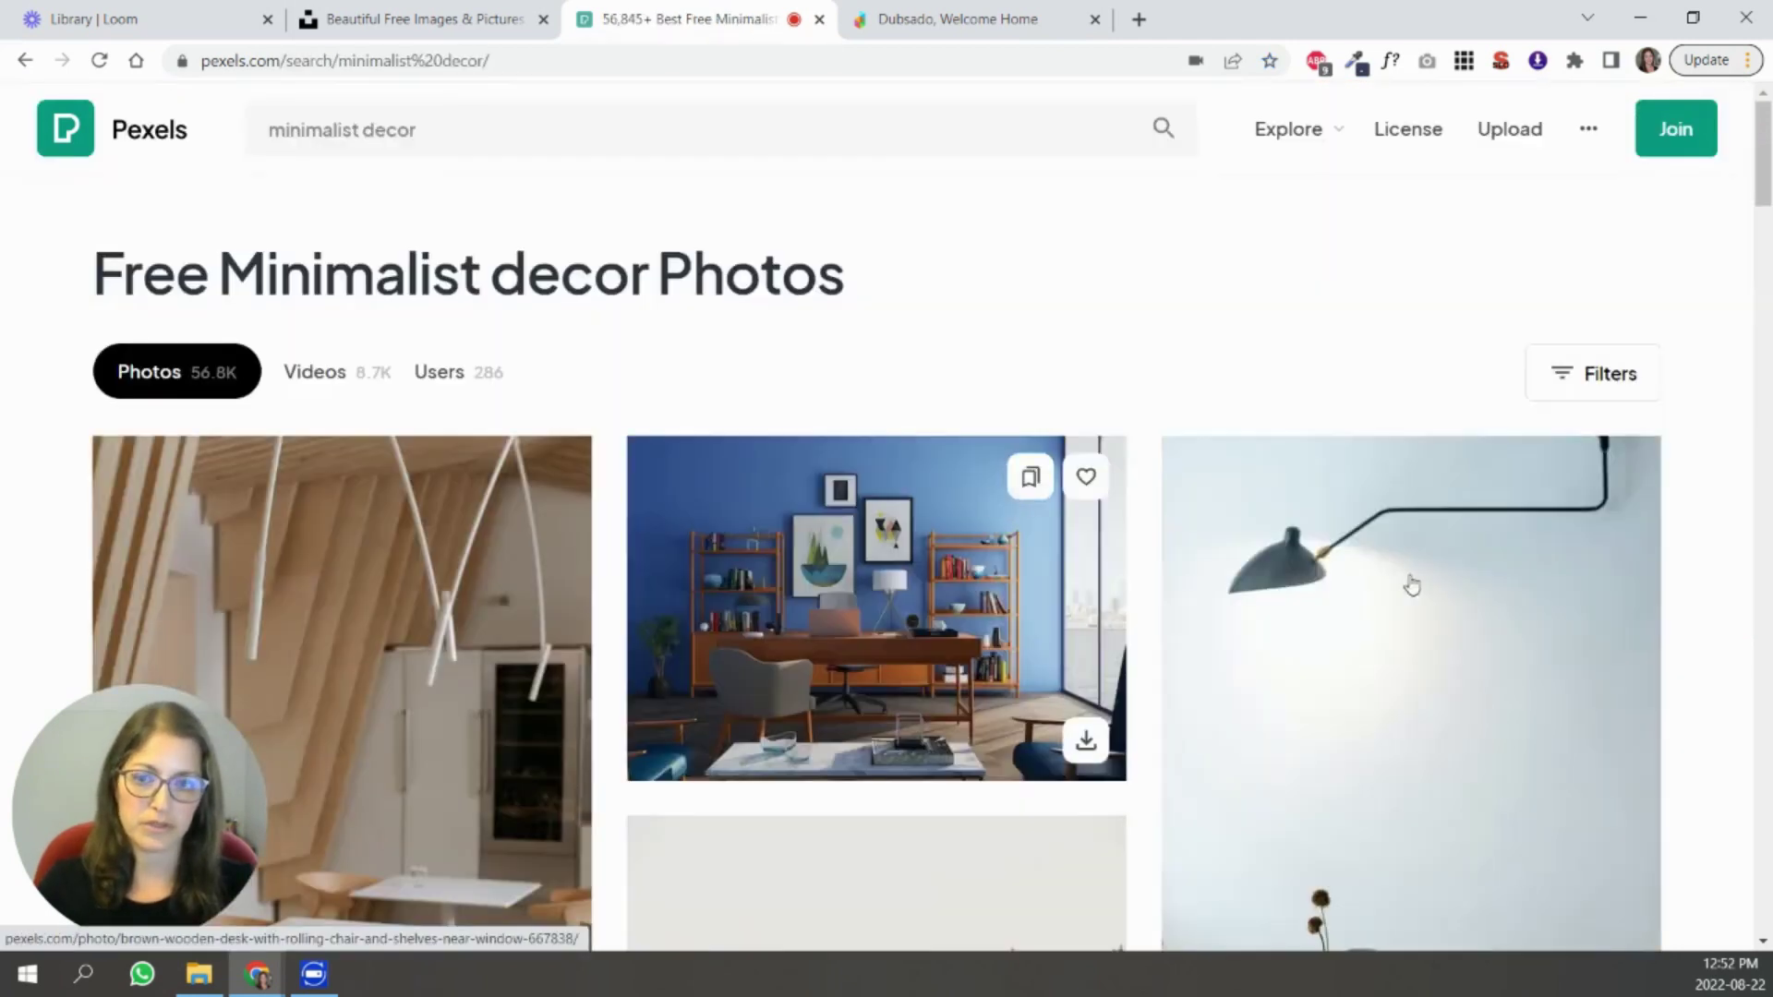
pyautogui.scroll(-6, 1235, 607)
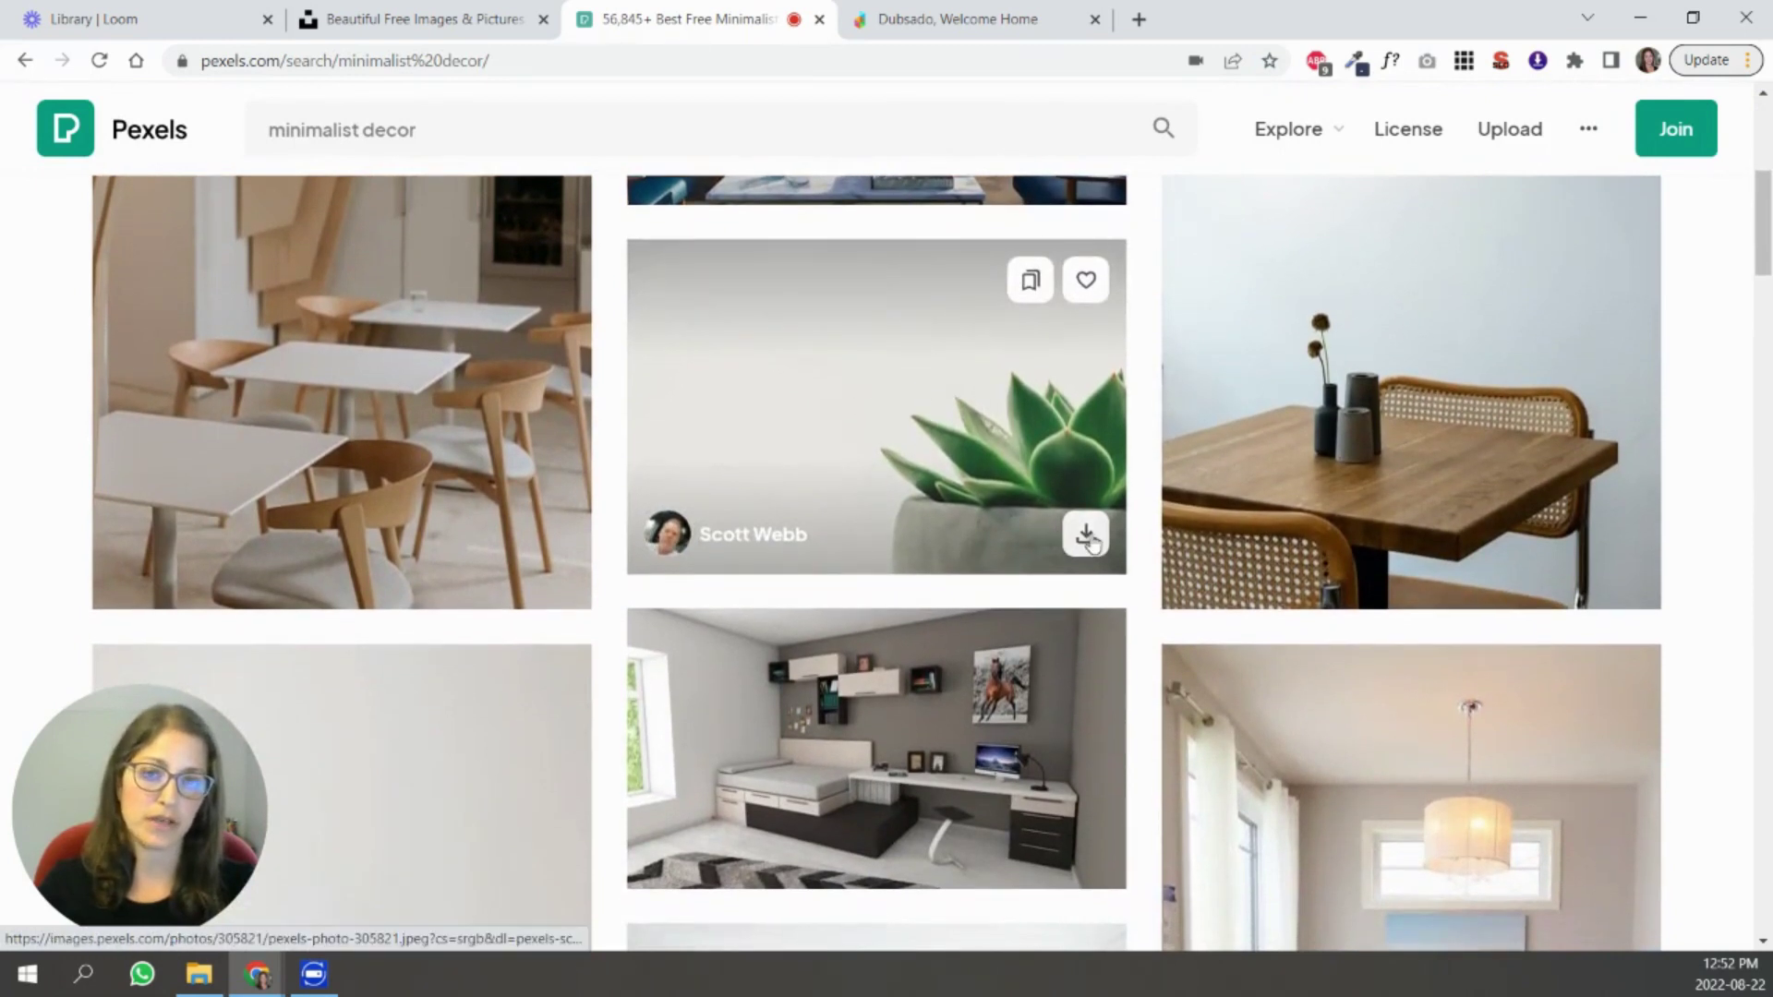
pyautogui.scroll(-6, 1400, 491)
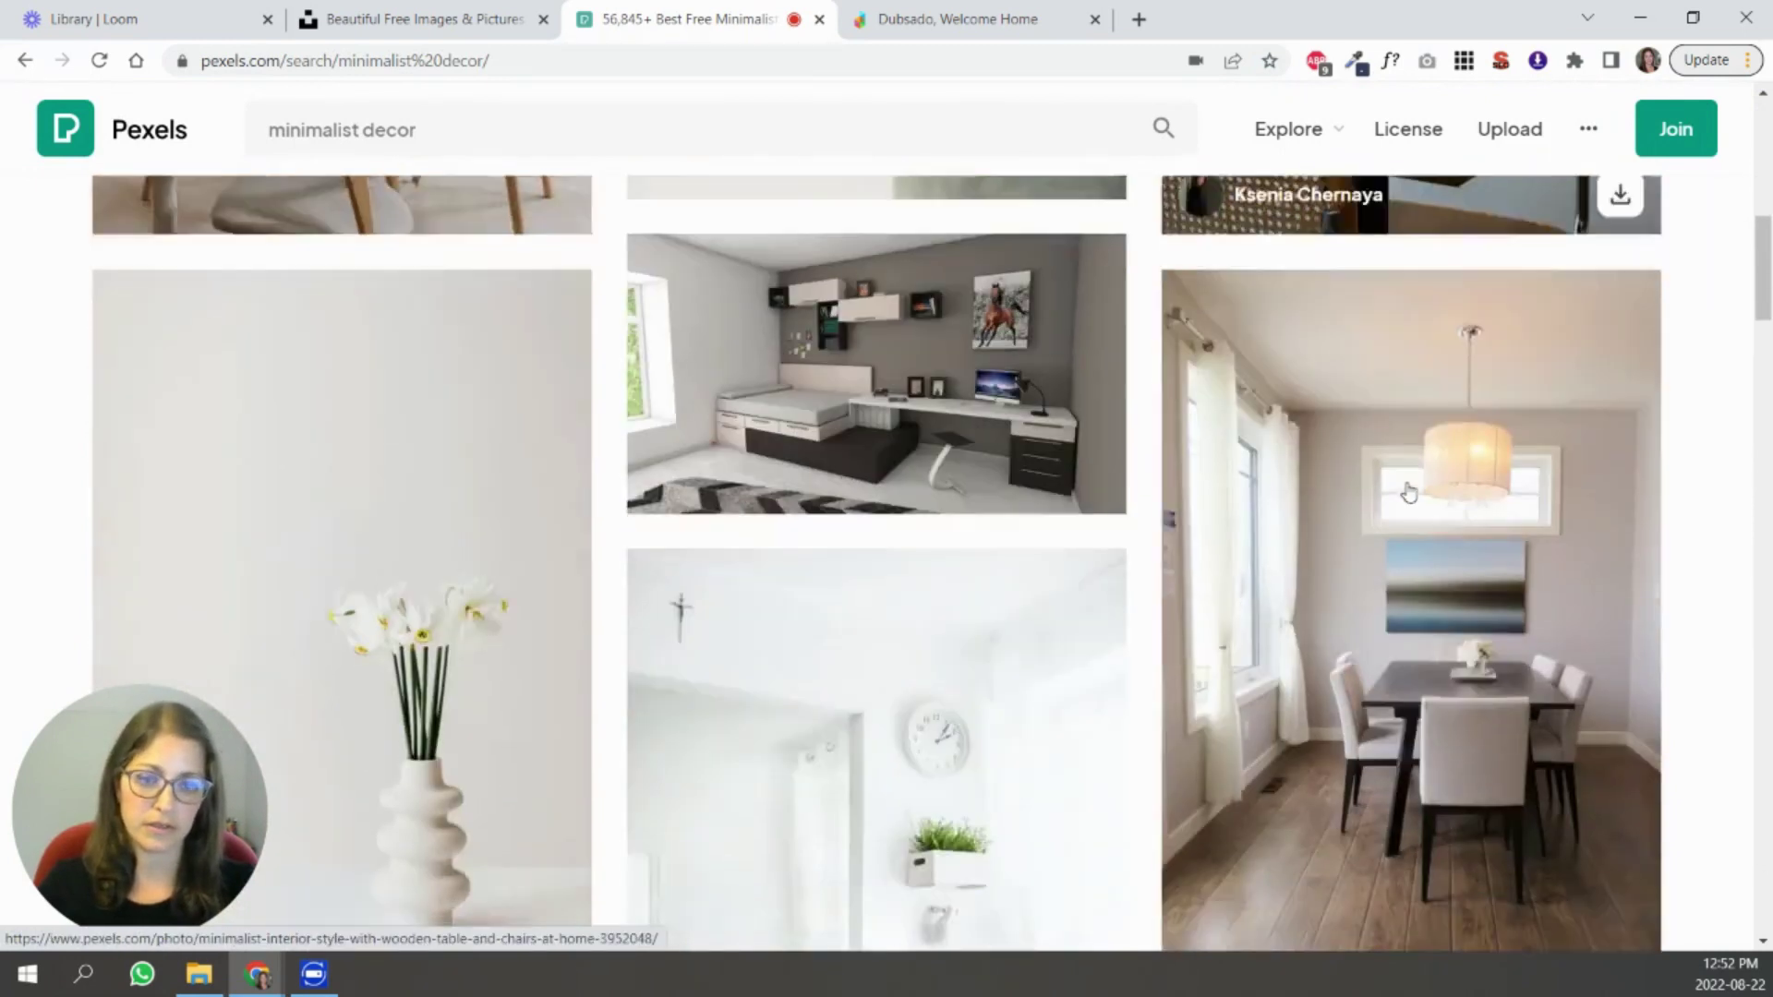
pyautogui.scroll(-9, 1506, 506)
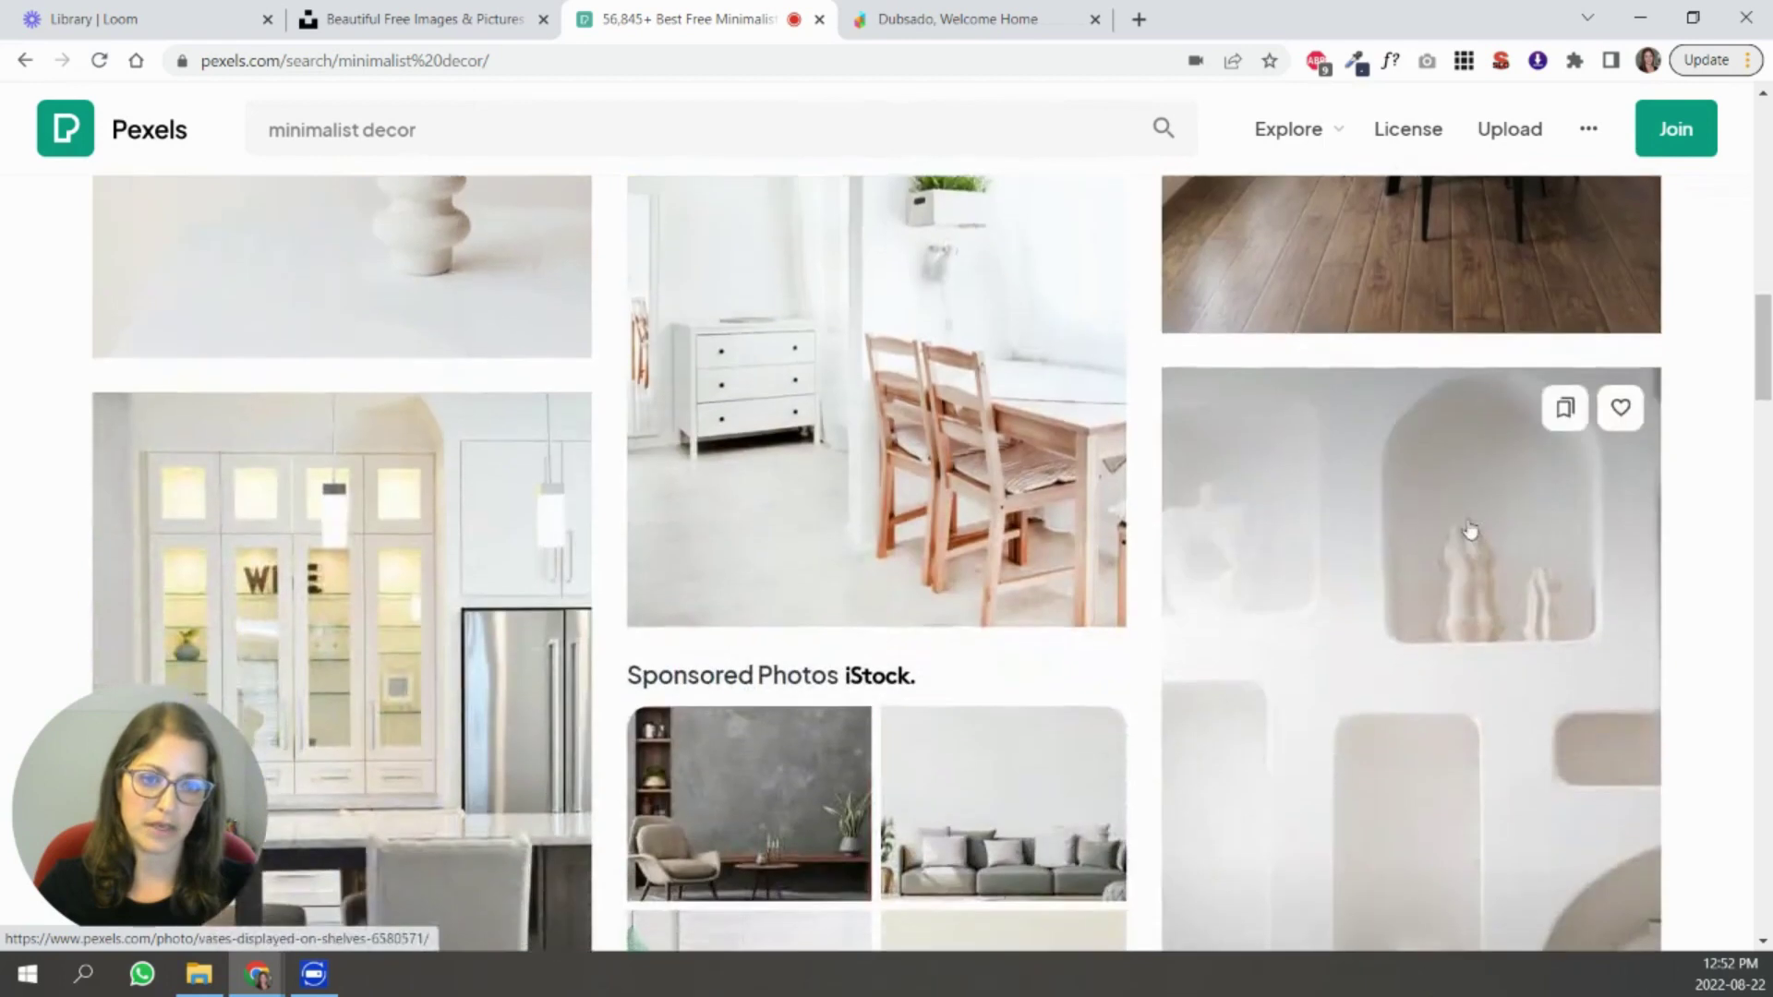
pyautogui.scroll(9, 1465, 528)
pyautogui.scroll(10, 1465, 527)
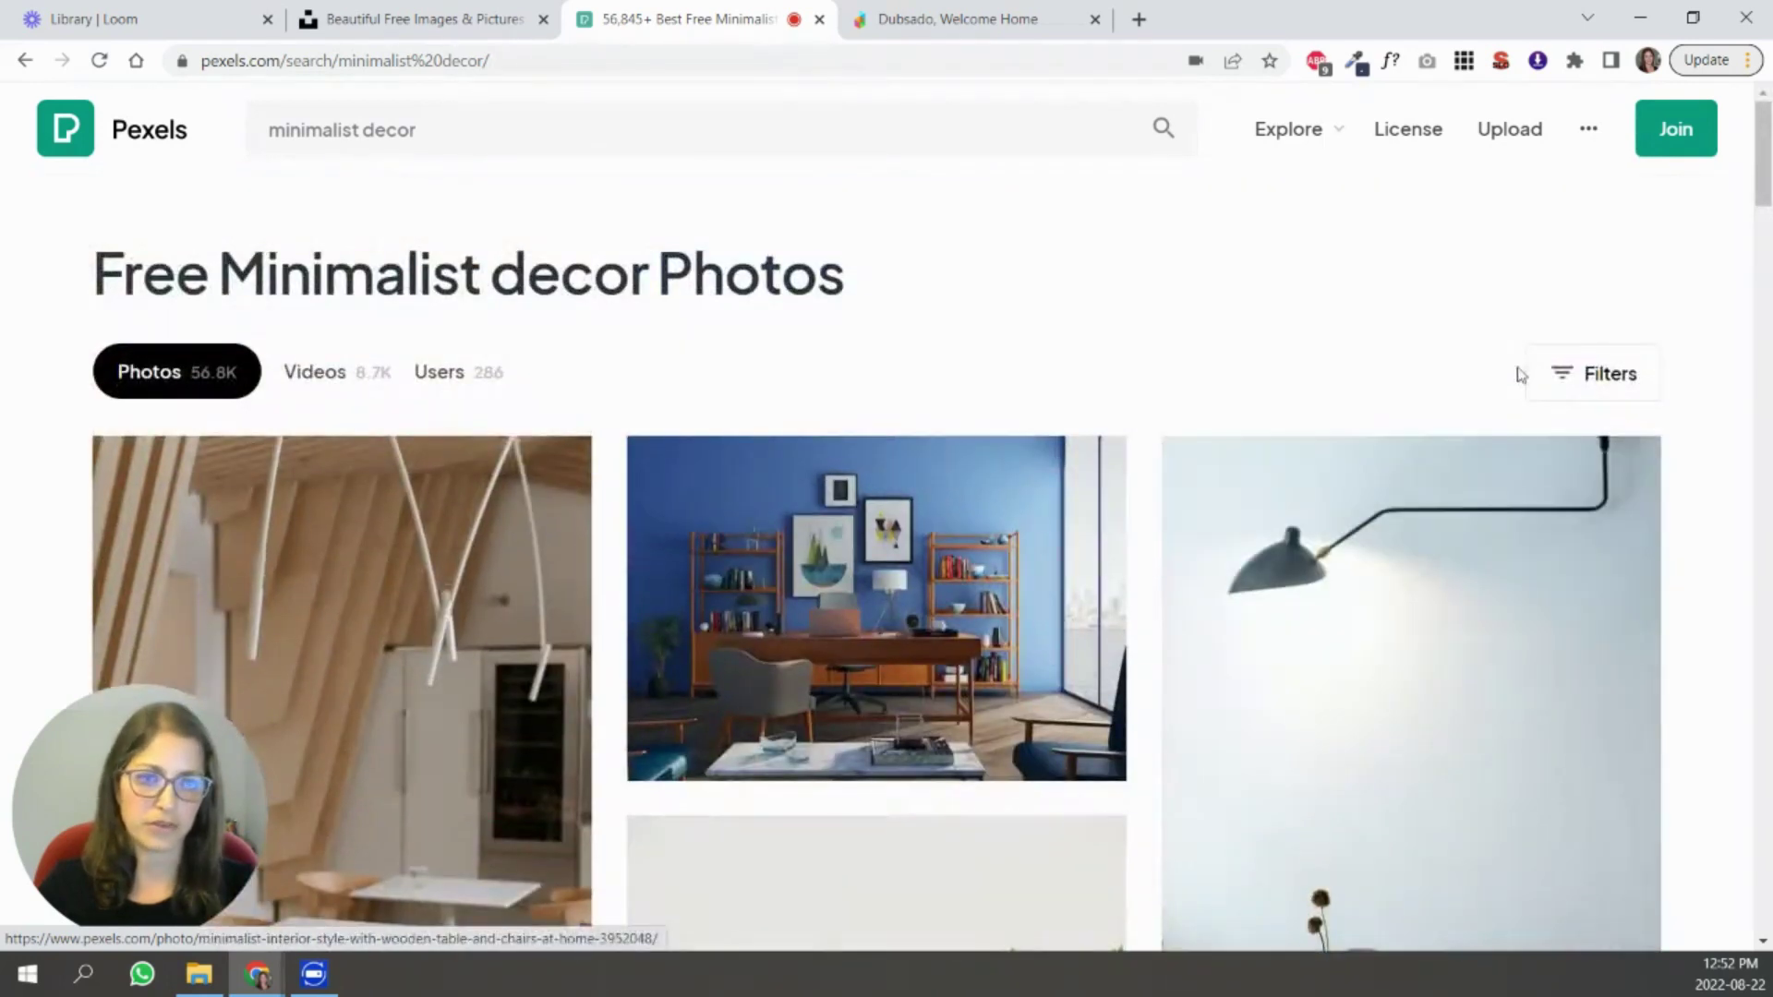
pyautogui.click(1574, 374)
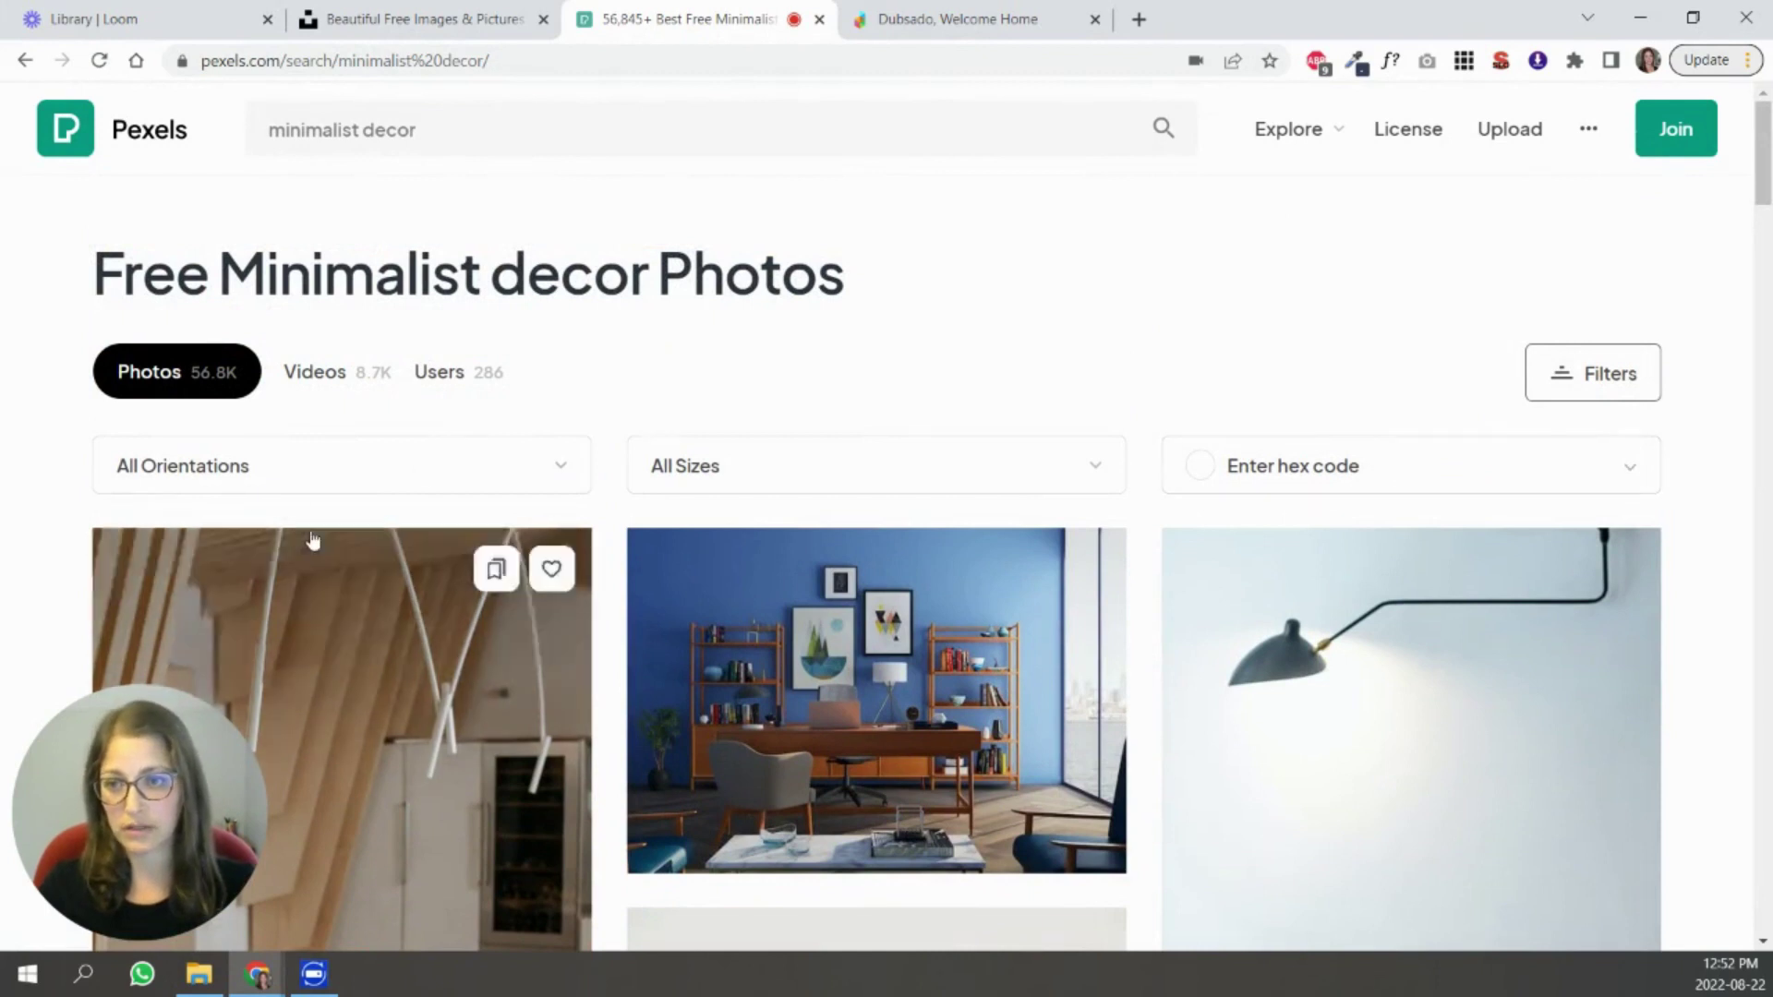
pyautogui.click(286, 495)
pyautogui.scroll(-1, 457, 582)
pyautogui.scroll(-1, 453, 575)
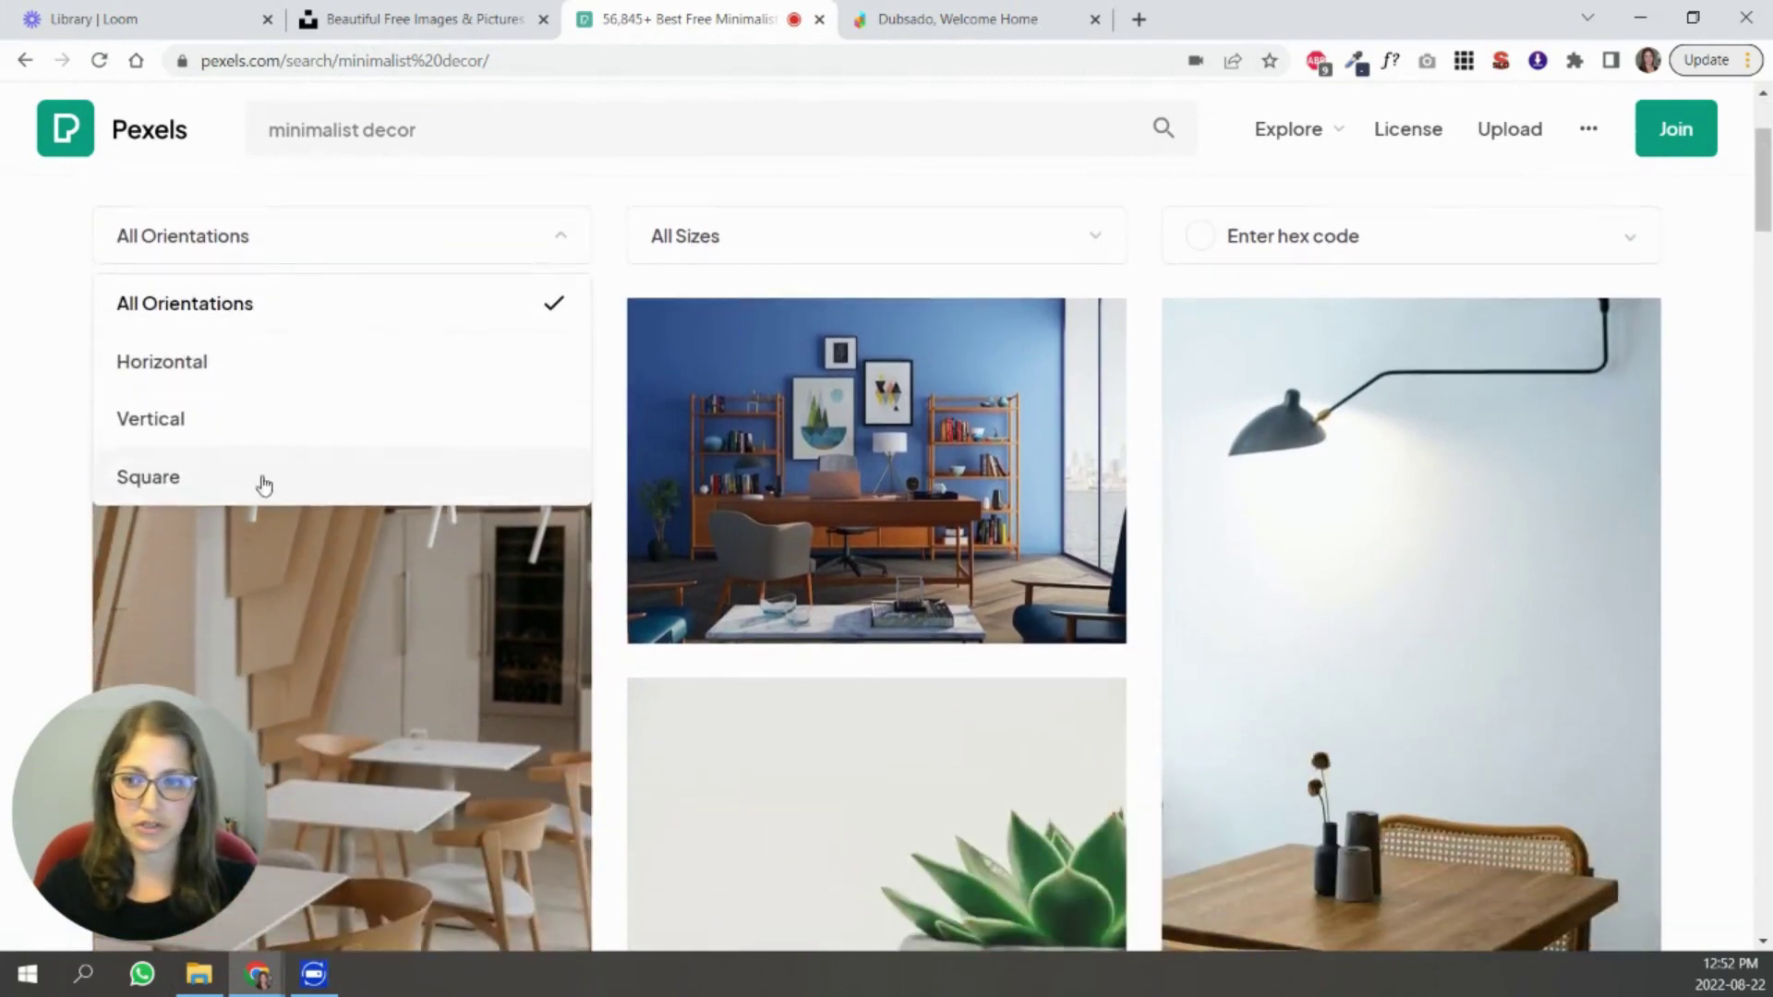
pyautogui.click(261, 483)
# Download the arch-and-pedestal photo as a JPG and show its download folder.
pyautogui.scroll(-15, 1351, 557)
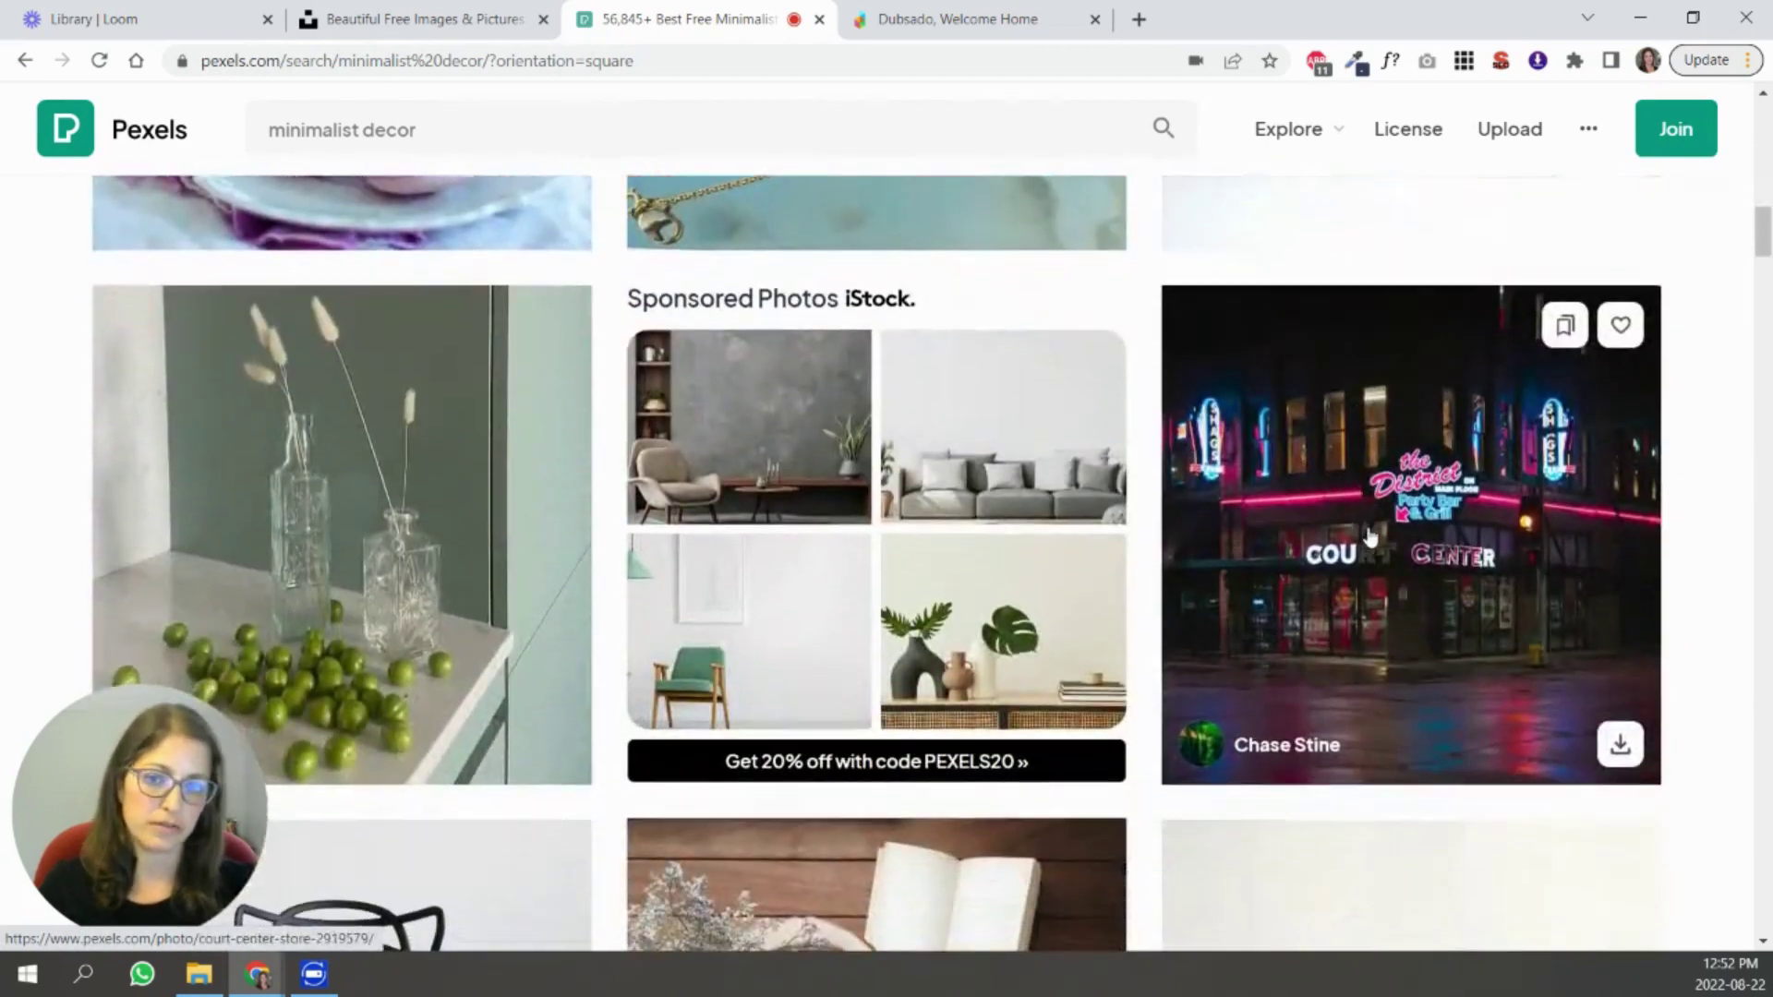
pyautogui.scroll(-6, 1370, 536)
pyautogui.scroll(-5, 1372, 539)
pyautogui.scroll(20, 1373, 541)
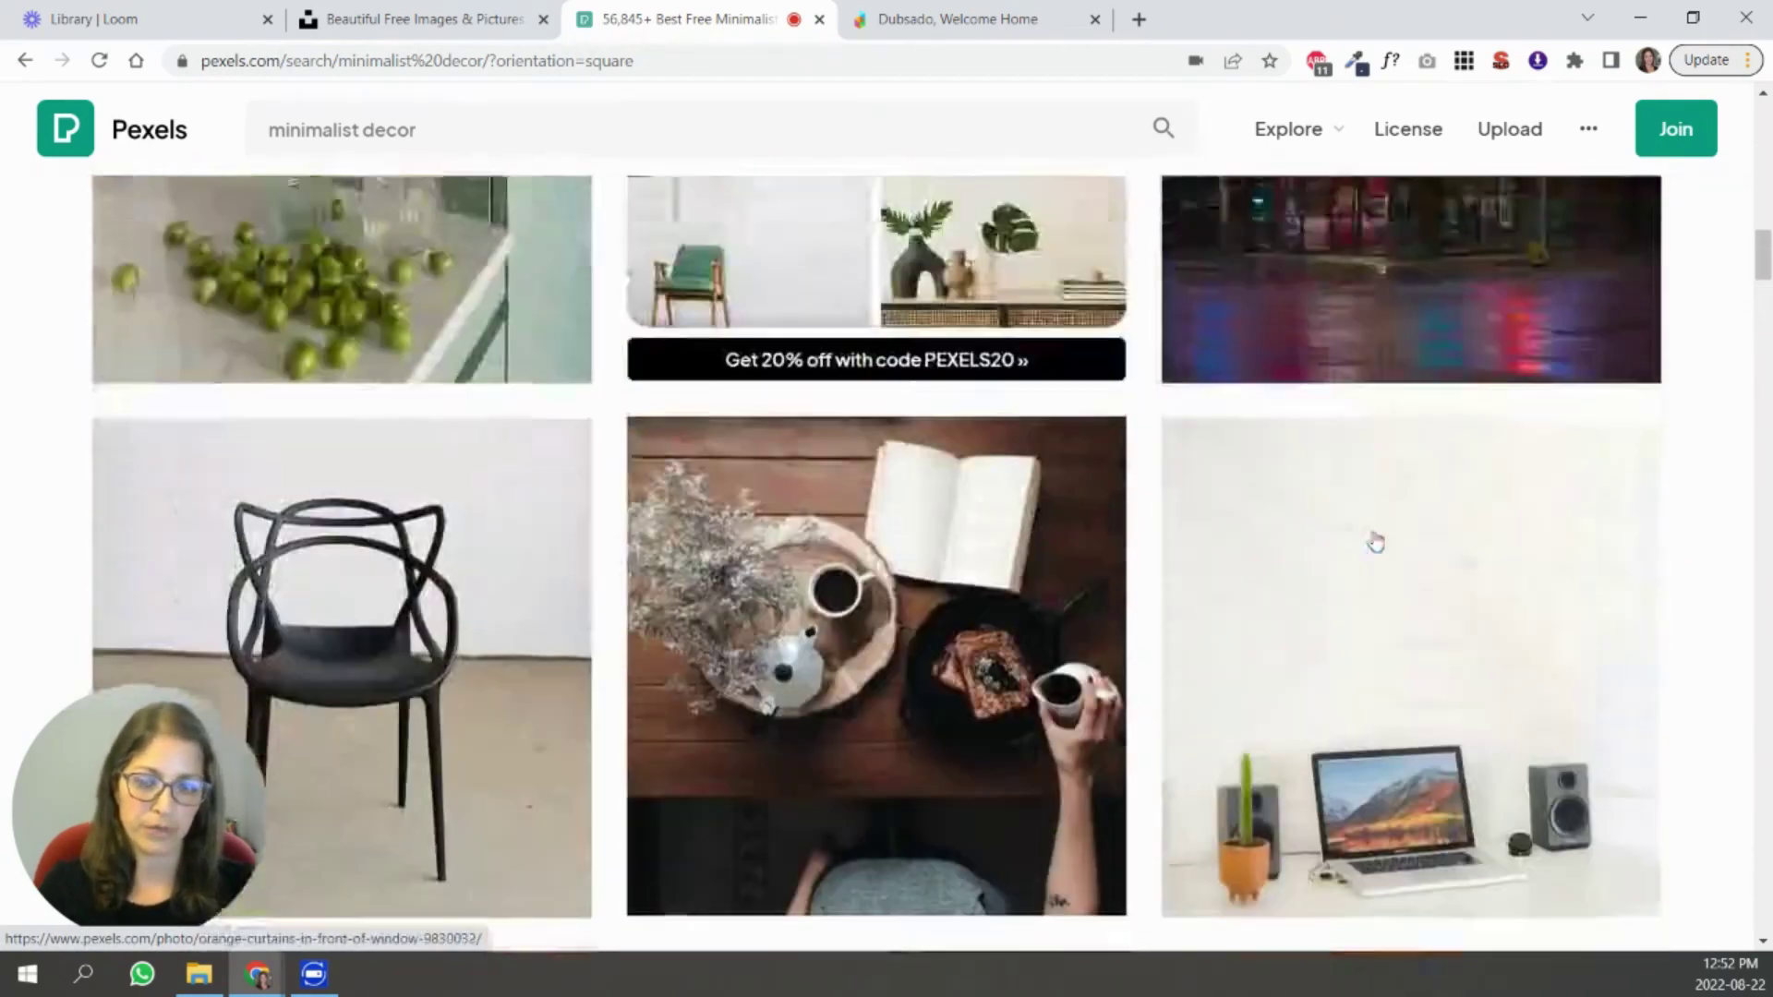
pyautogui.scroll(-3, 1374, 540)
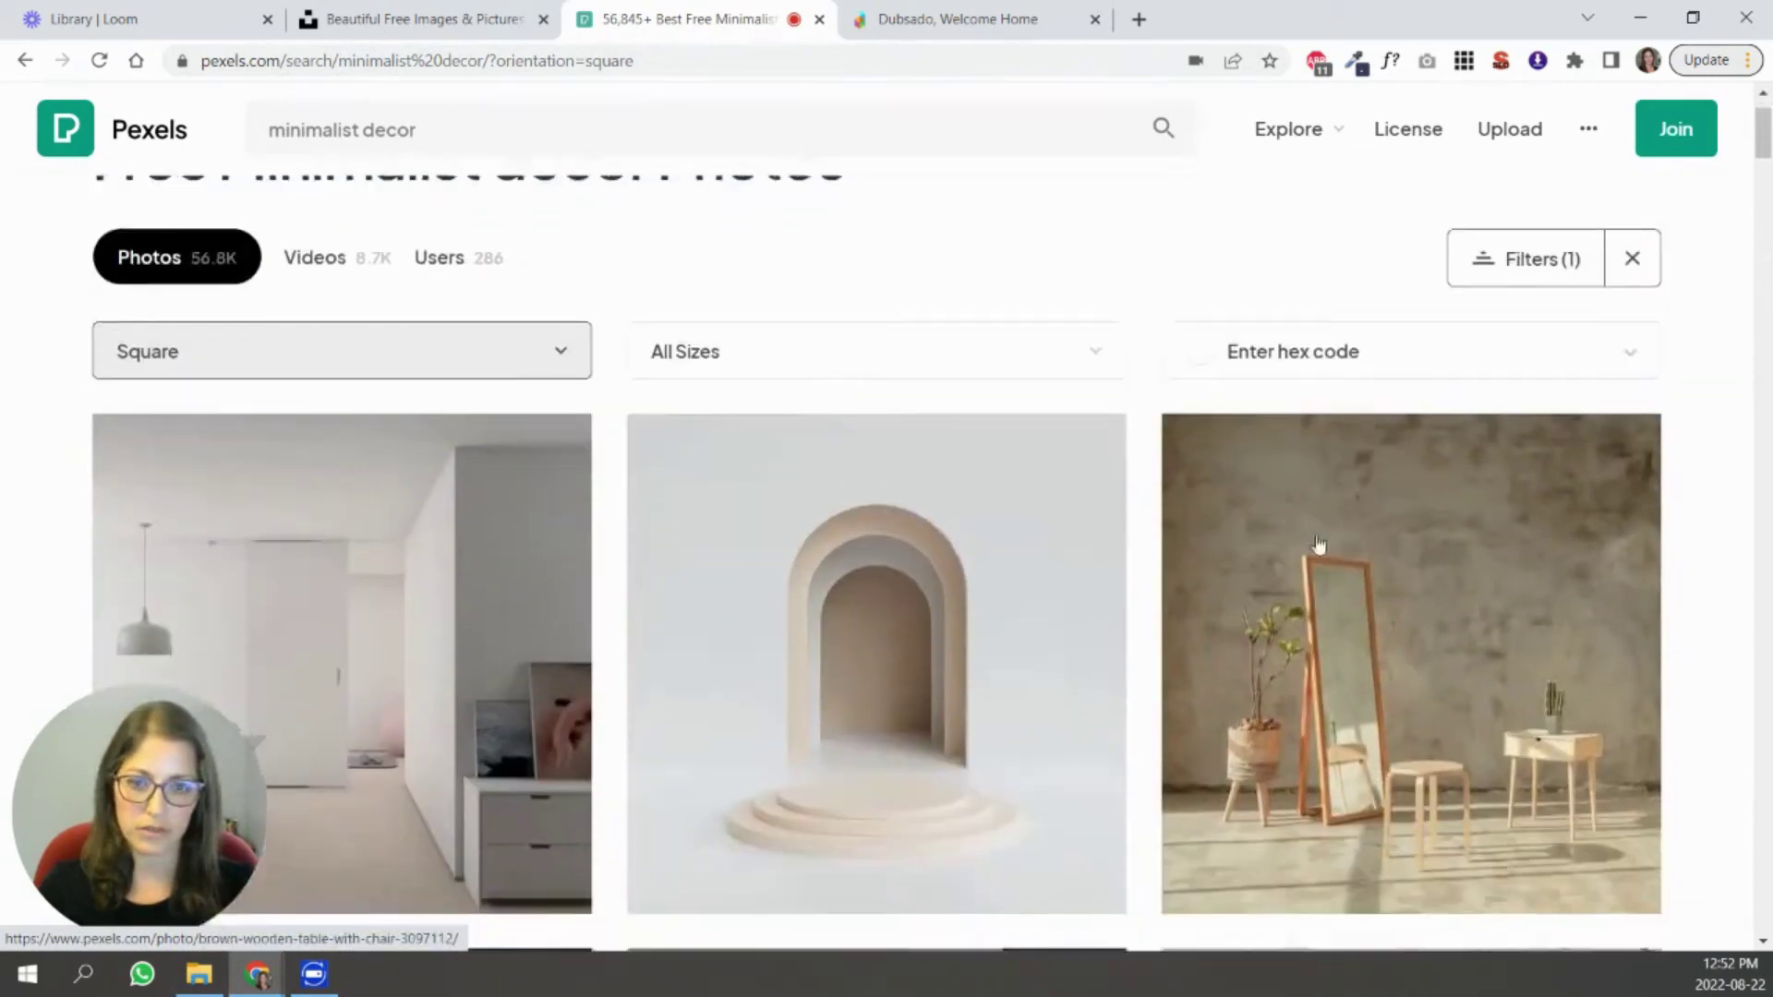
pyautogui.click(1082, 764)
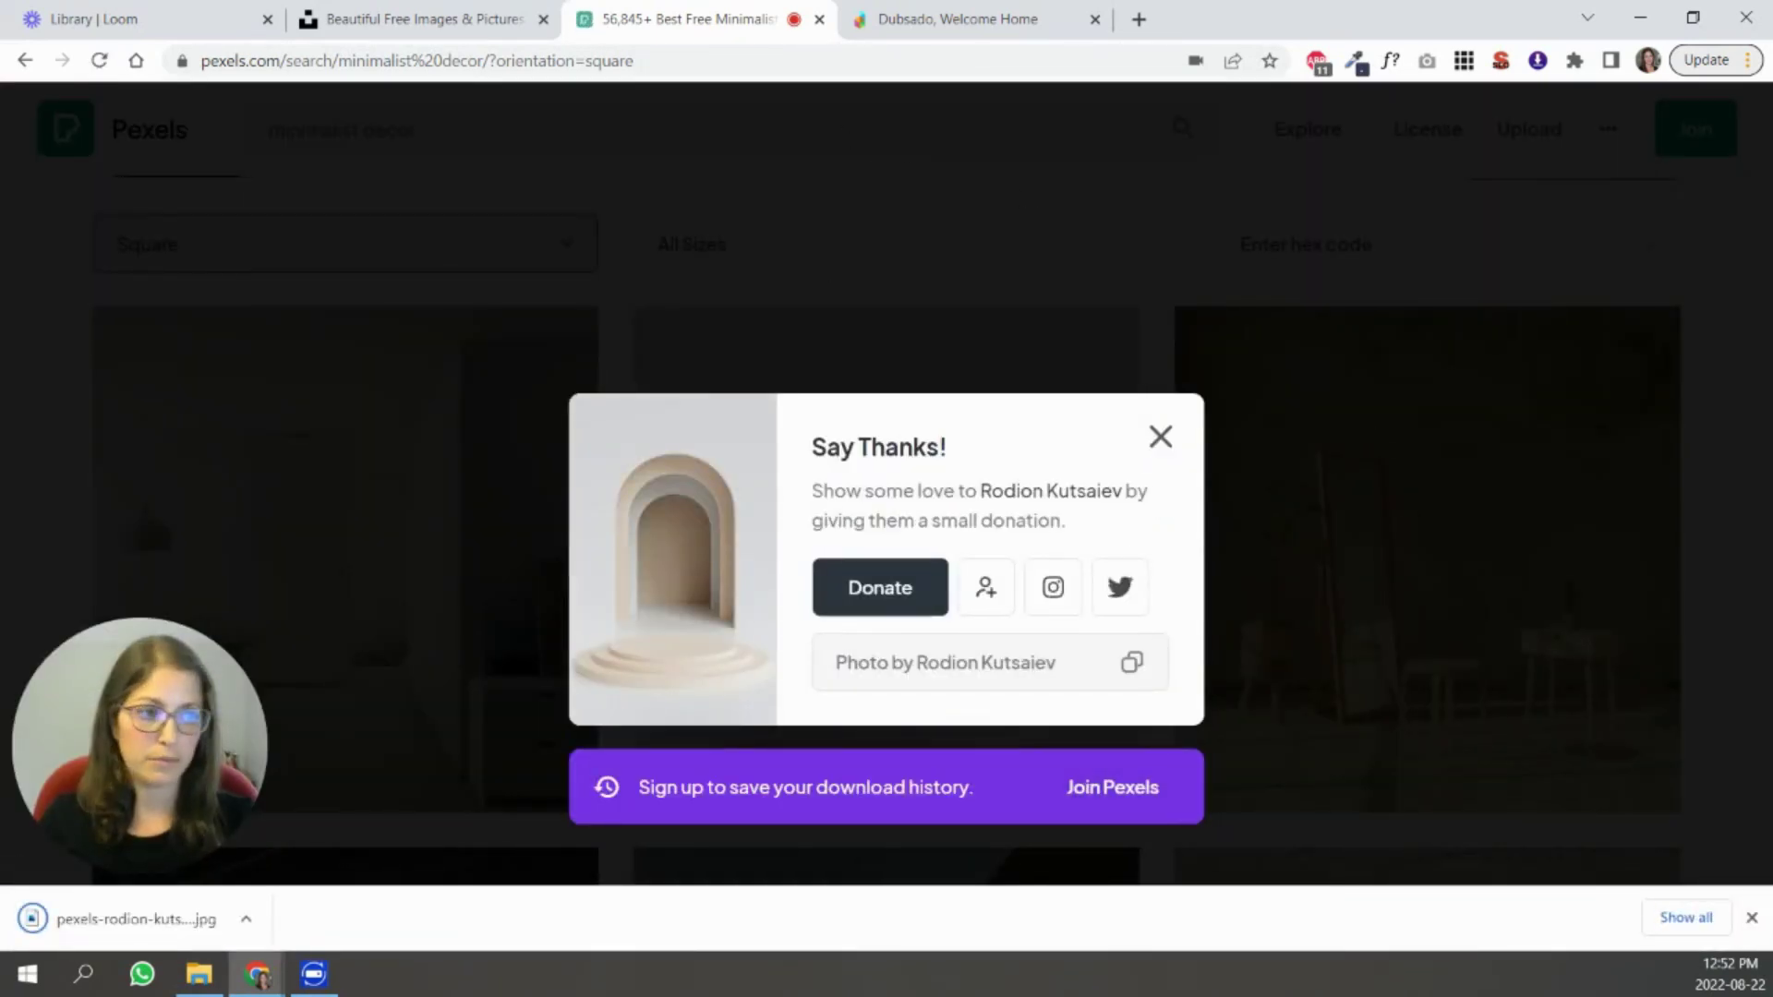
pyautogui.click(199, 974)
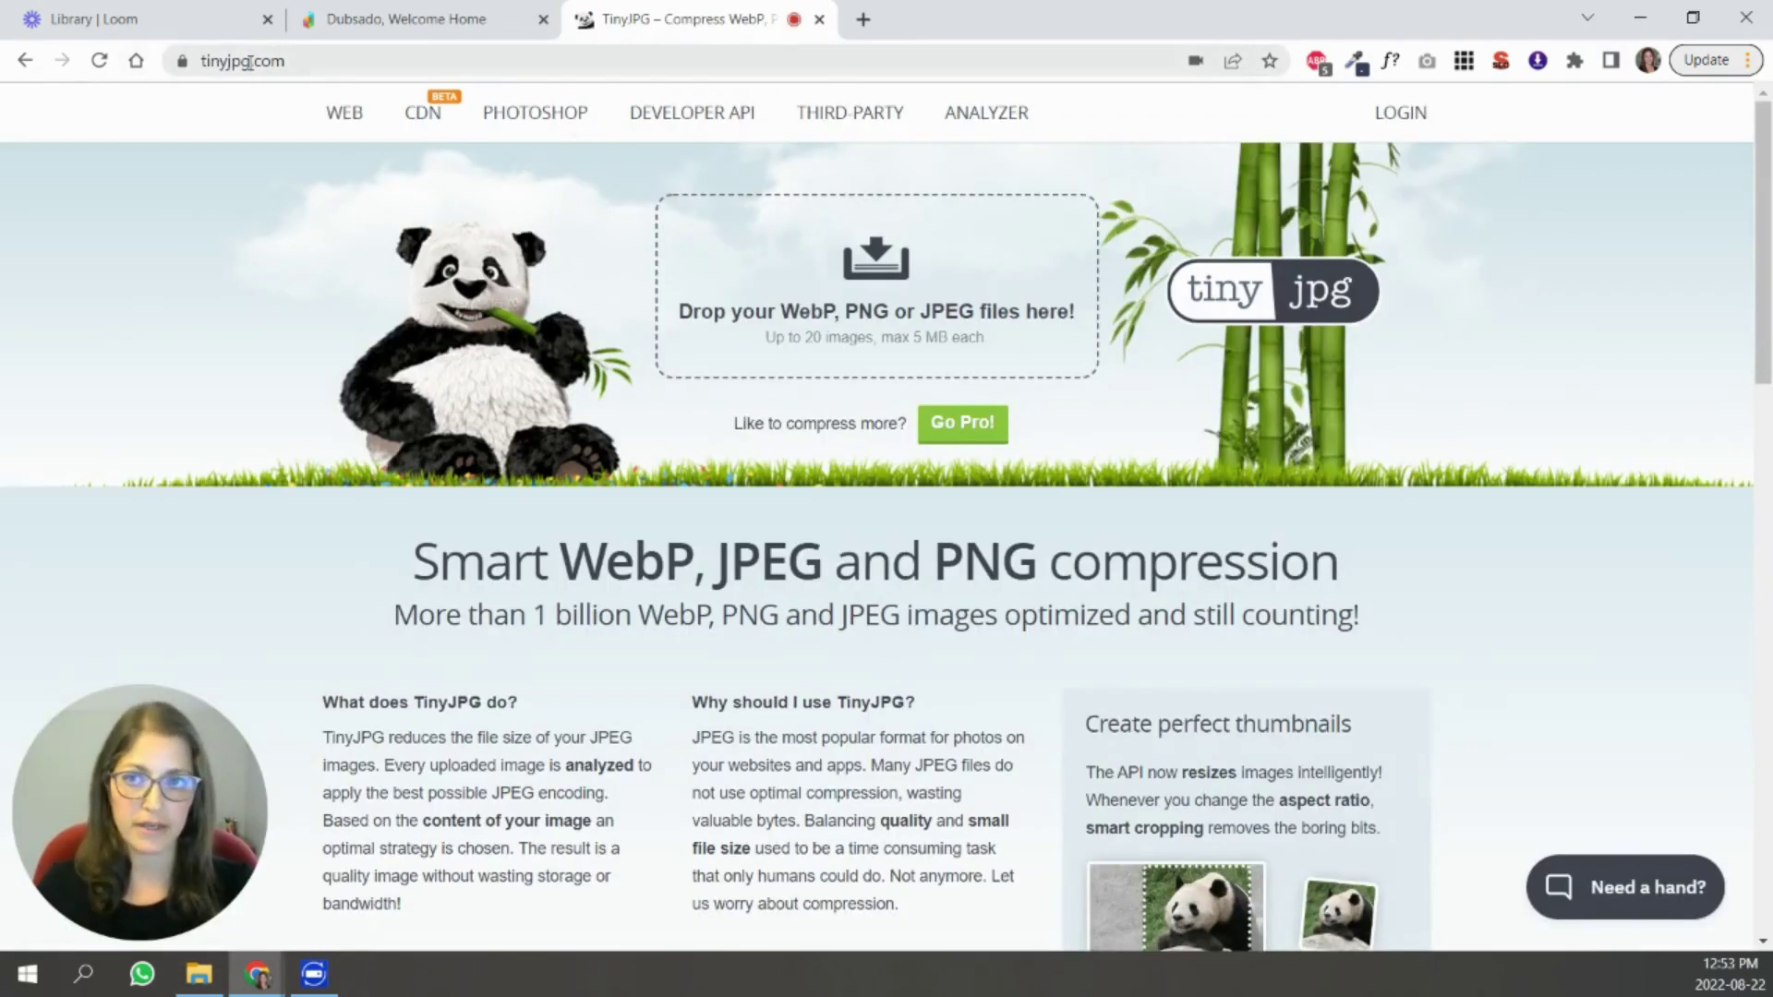
# Drop the arch JPG into TinyJPG and download the 88.1 KB compressed copy.
pyautogui.moveTo(5, 296); pyautogui.dragTo(961, 335)
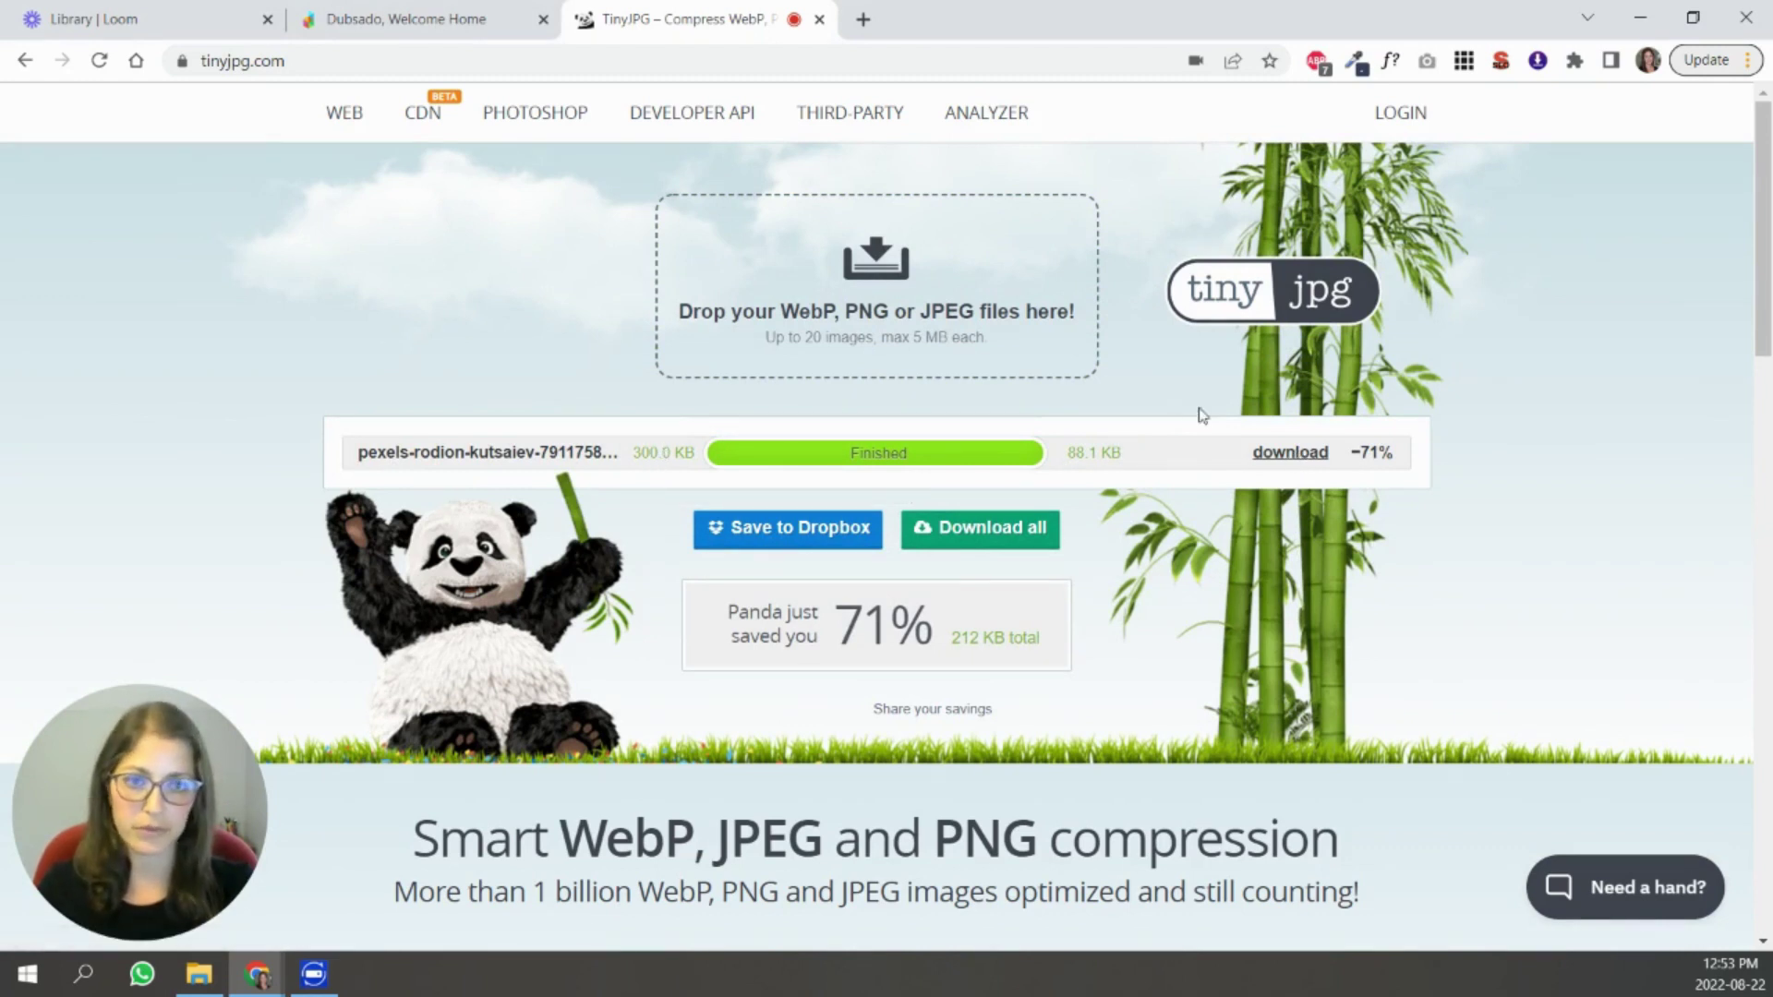
pyautogui.click(1280, 458)
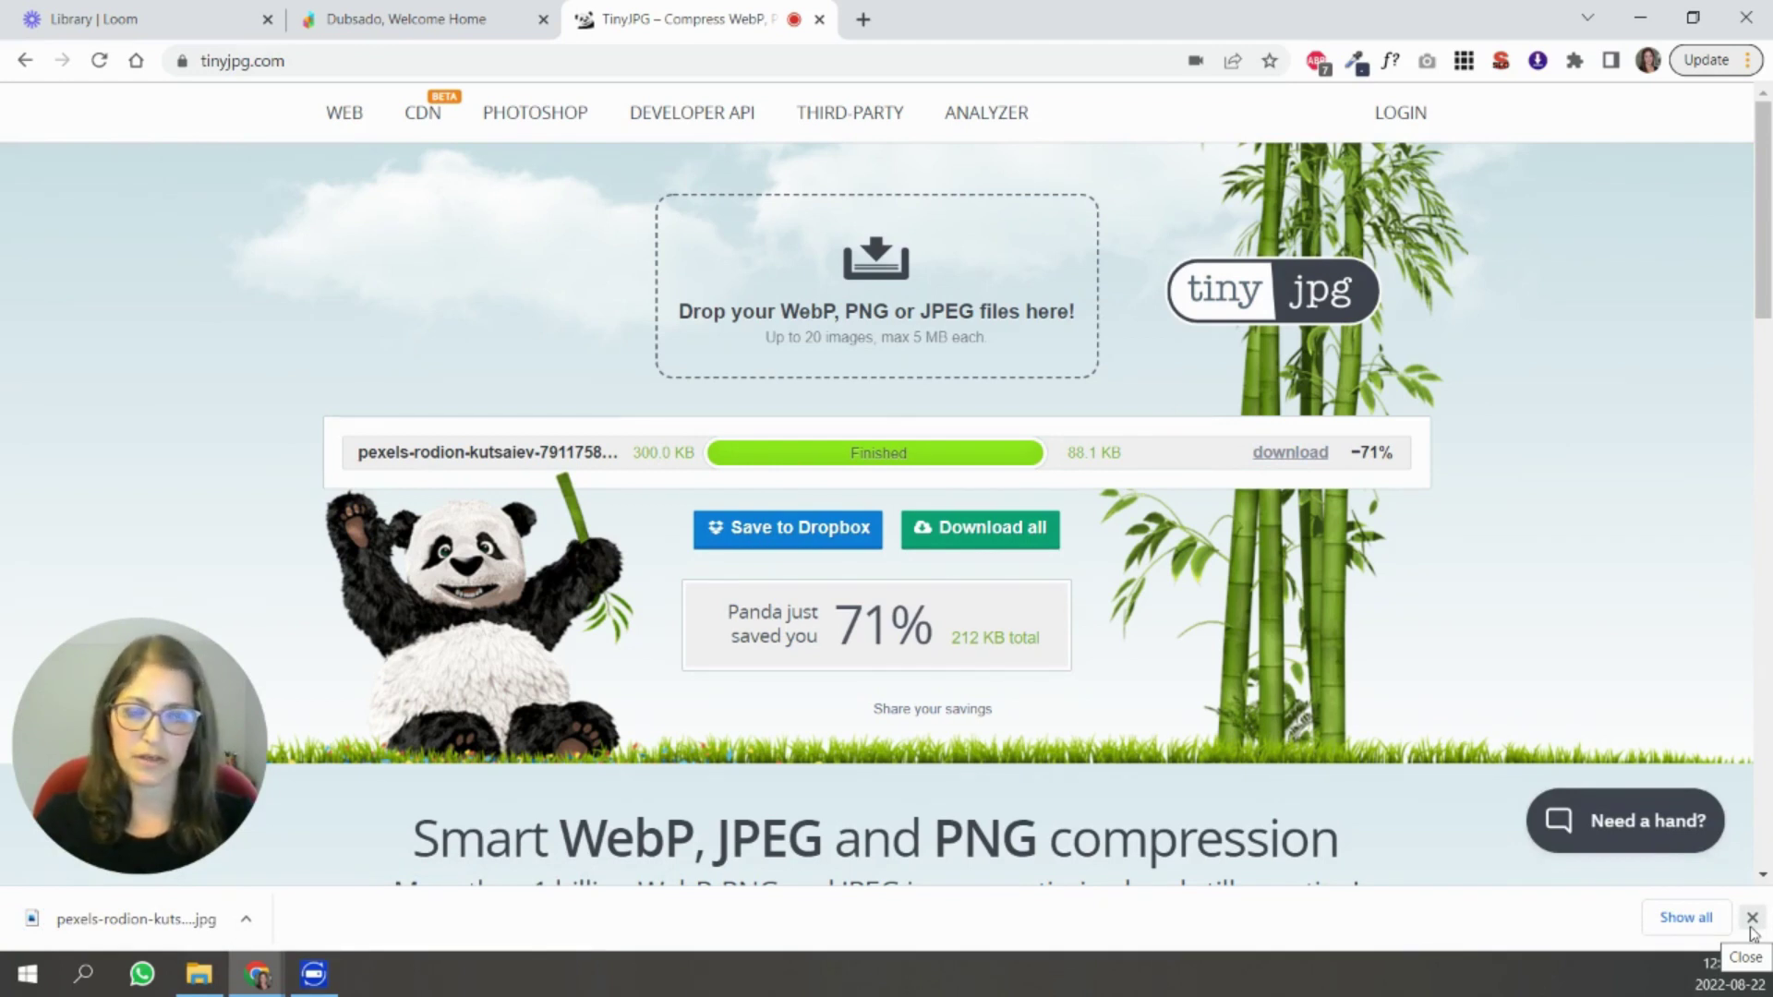
# Upload the compressed arch photo to Dubsado's image library and set it as the welcome image.
pyautogui.click(1751, 924)
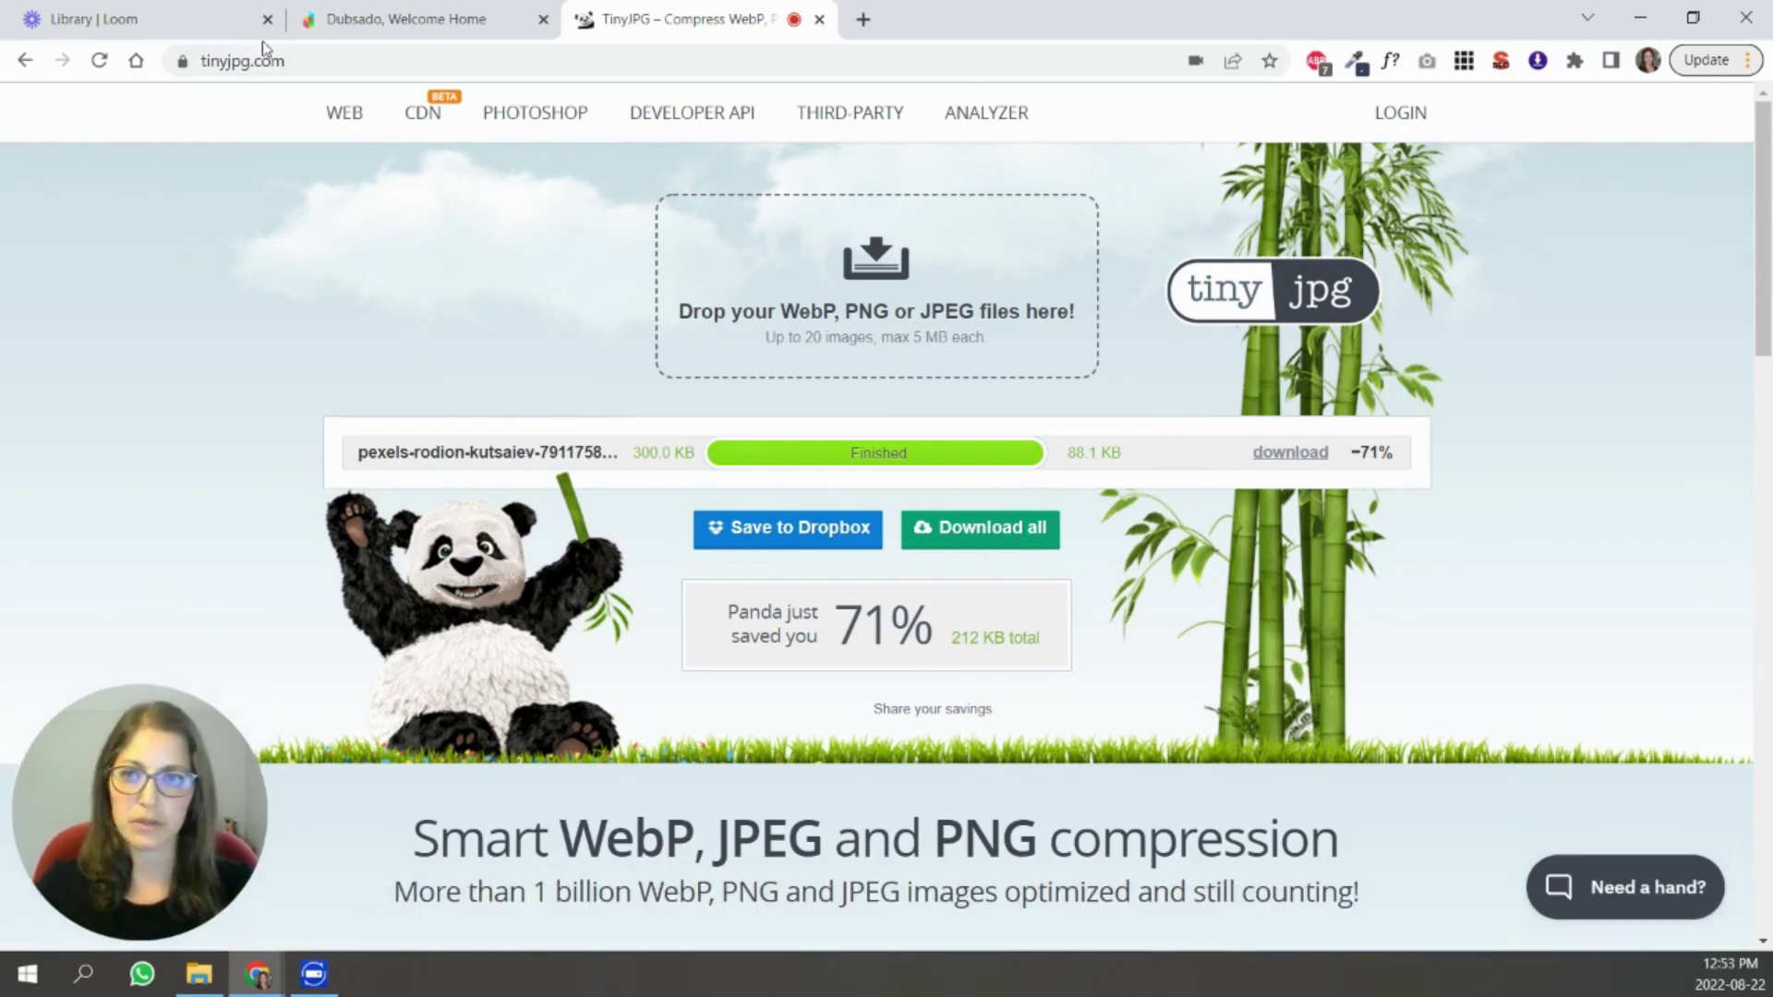
pyautogui.click(397, 19)
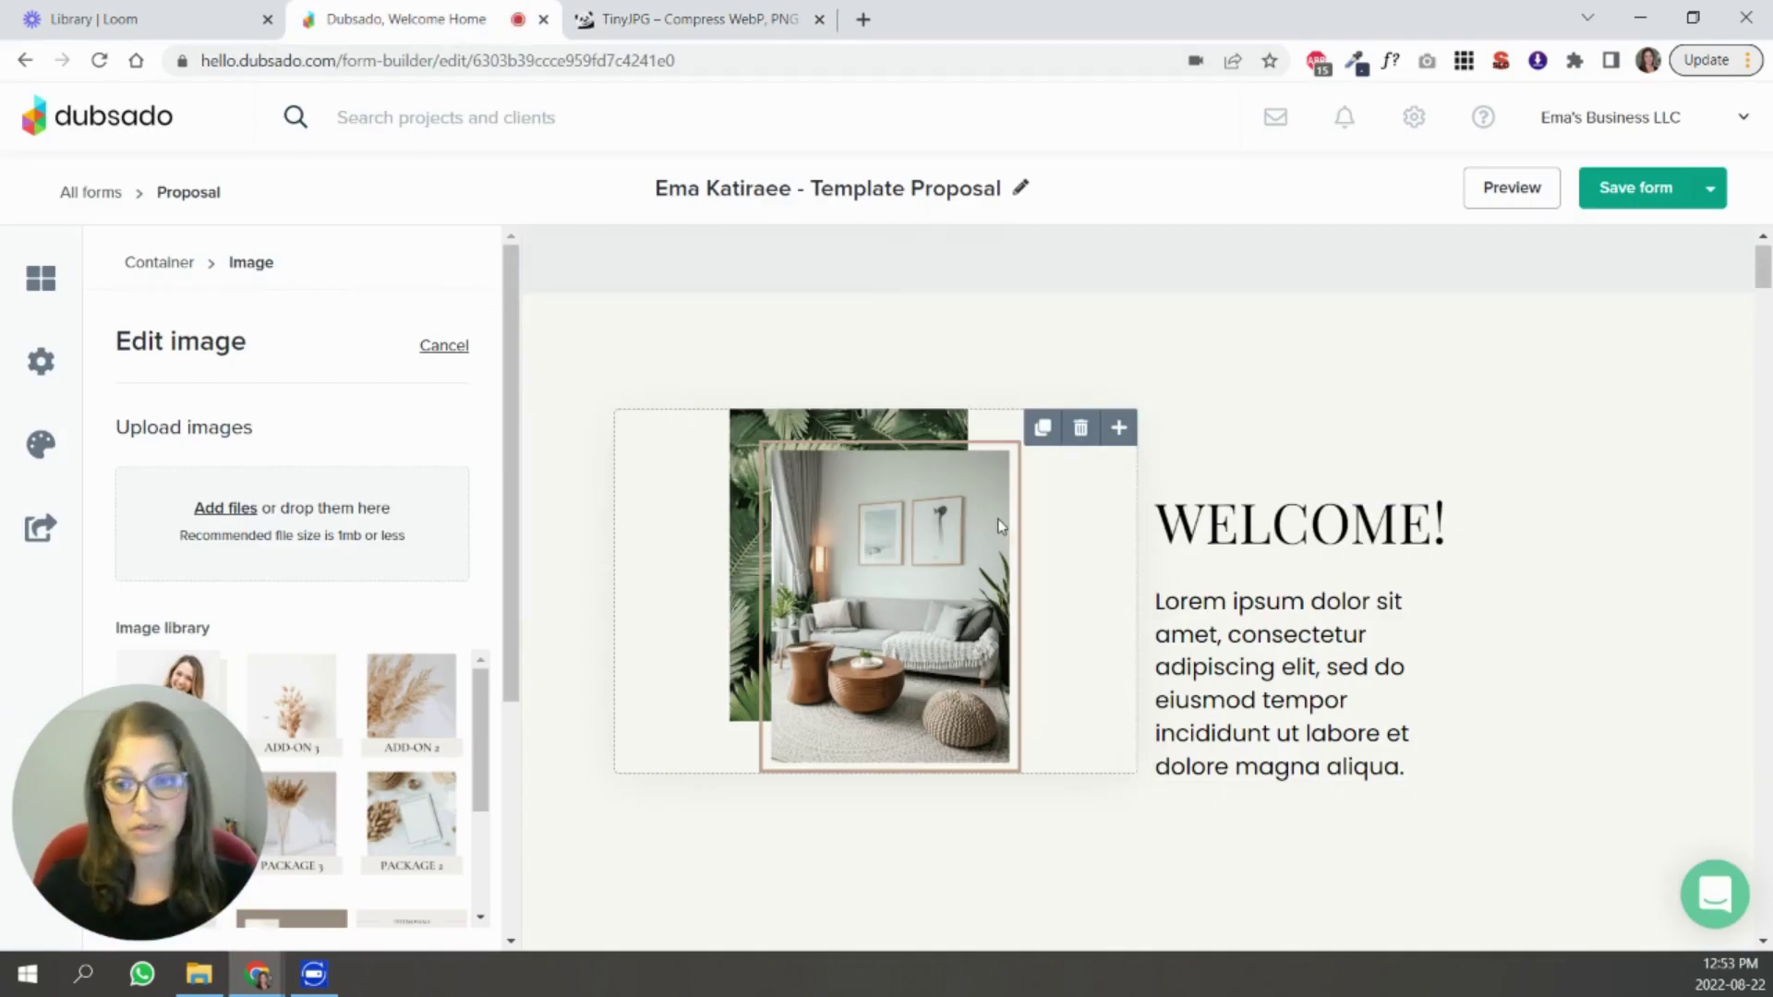
pyautogui.moveTo(314, 394); pyautogui.dragTo(382, 519)
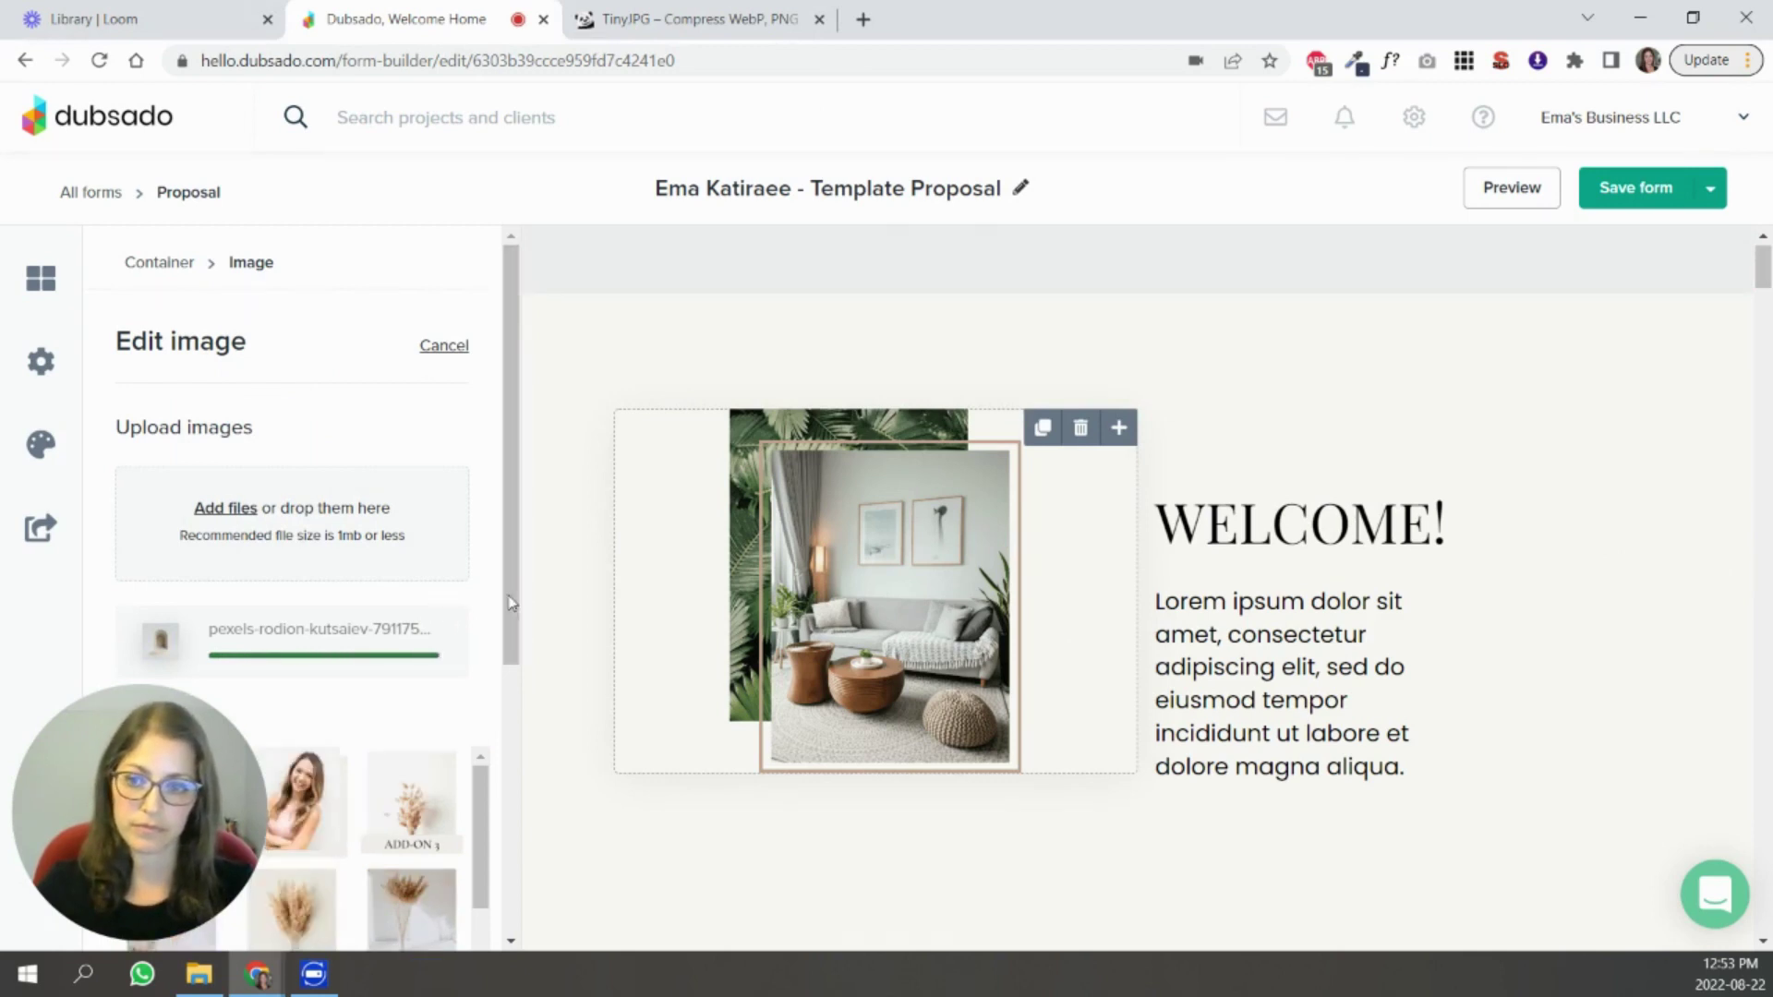
pyautogui.click(184, 681)
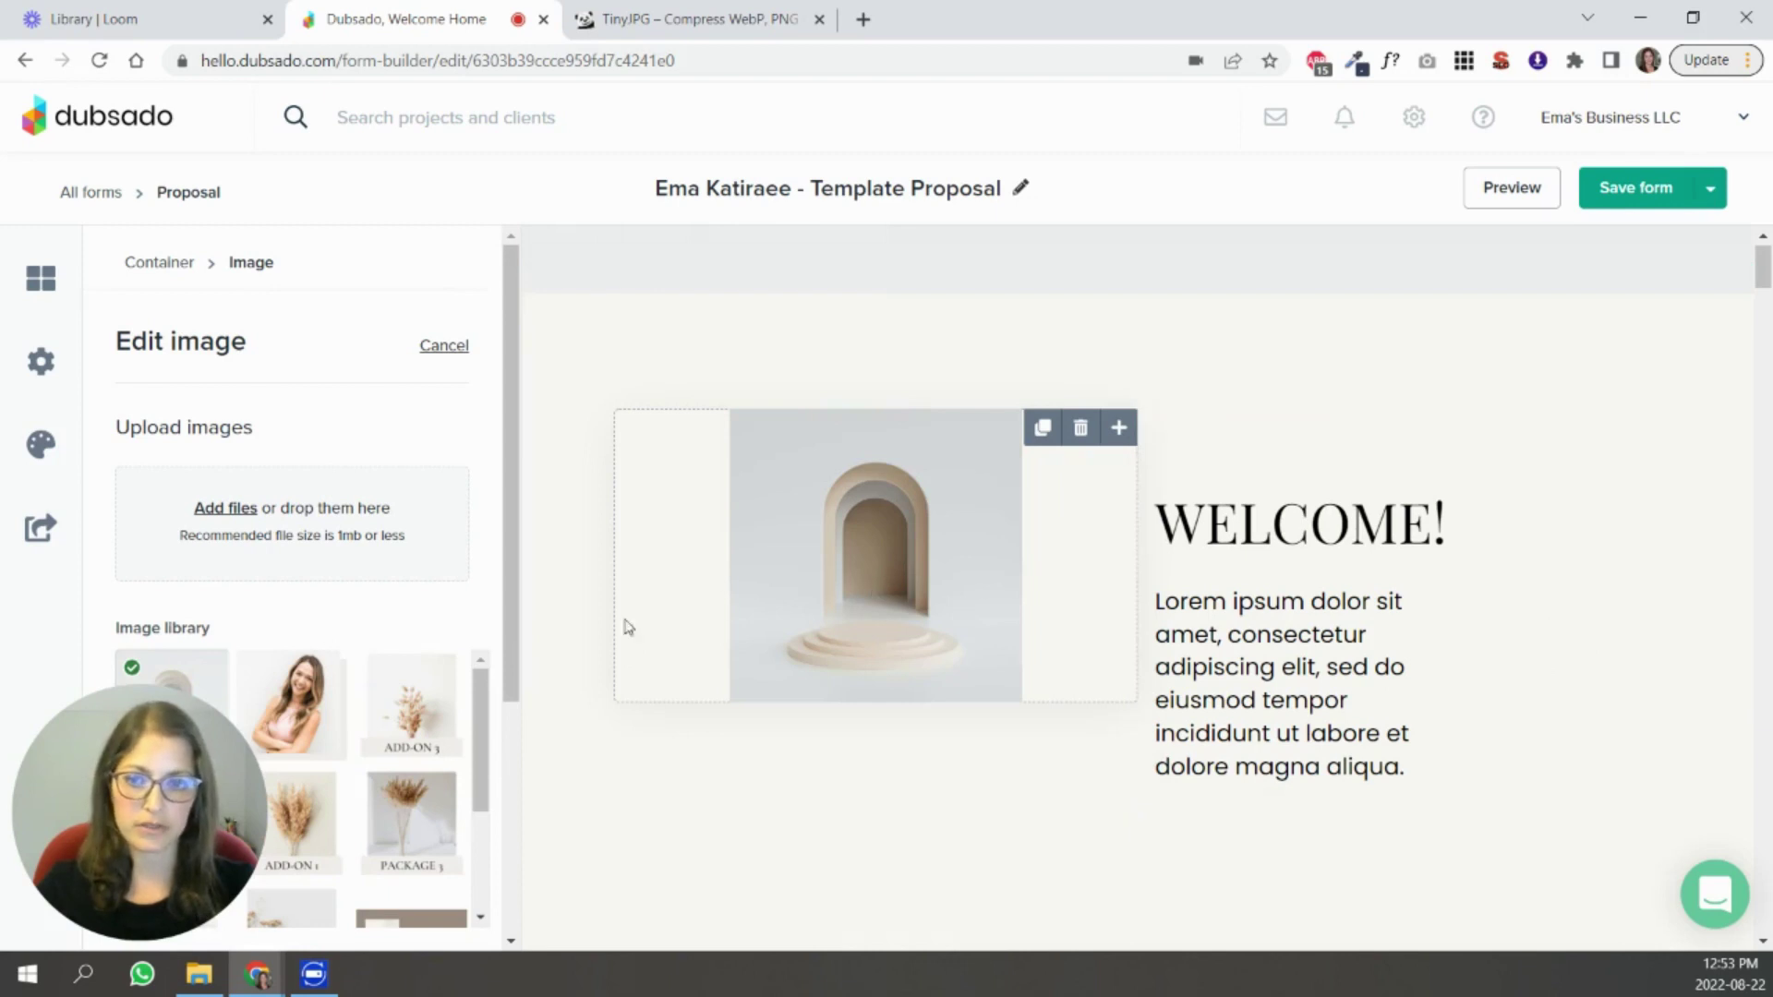
# Set the welcome image scale to 80 and preview the proposal.
pyautogui.scroll(-4, 510, 610)
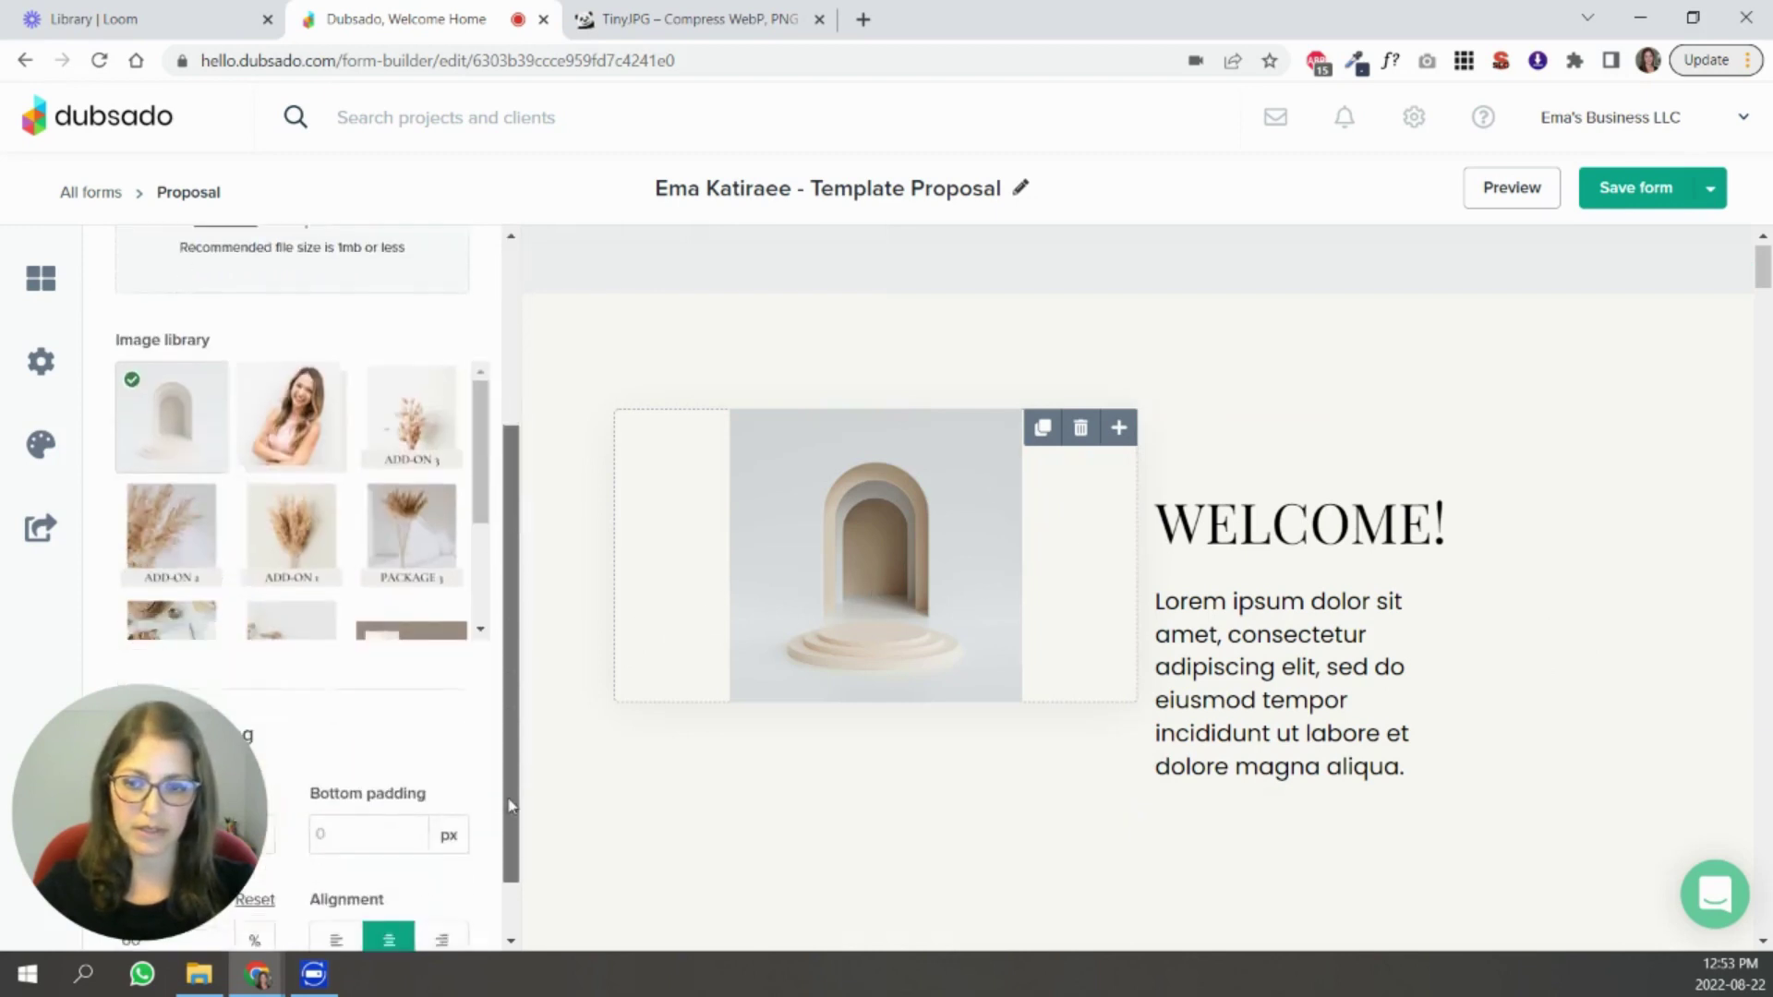
pyautogui.moveTo(124, 728); pyautogui.dragTo(1551, 729)
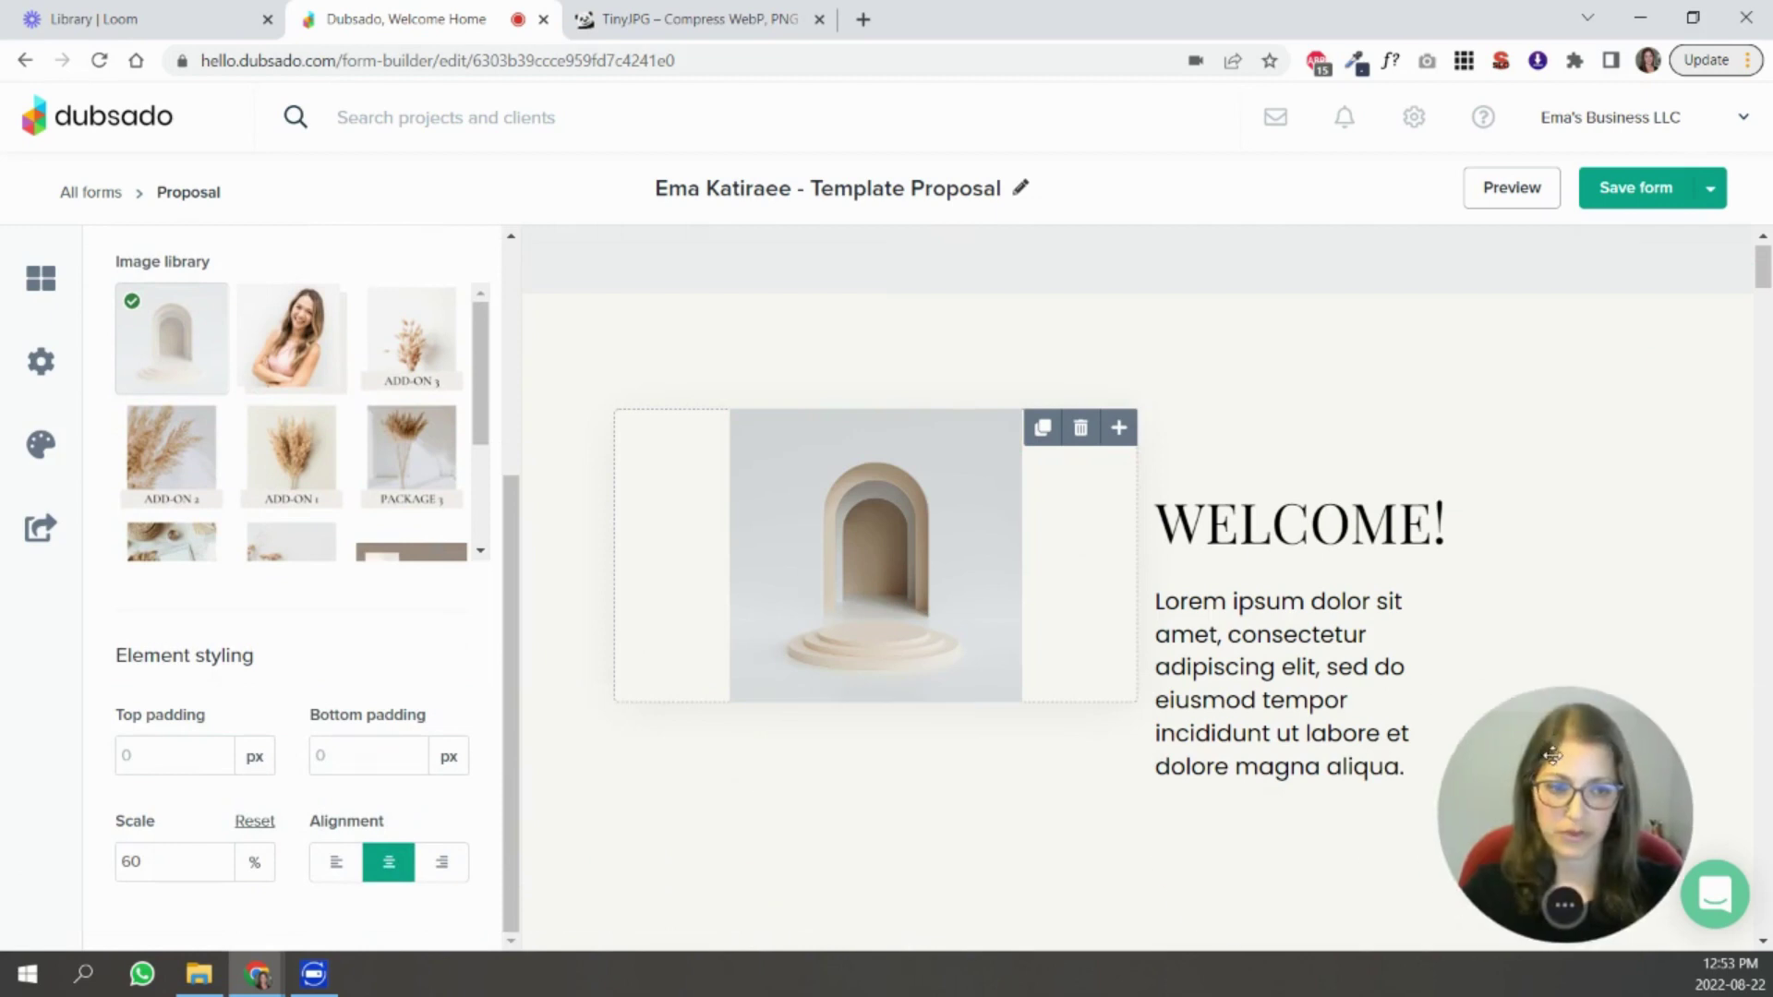
pyautogui.doubleClick(139, 859)
pyautogui.write('80')
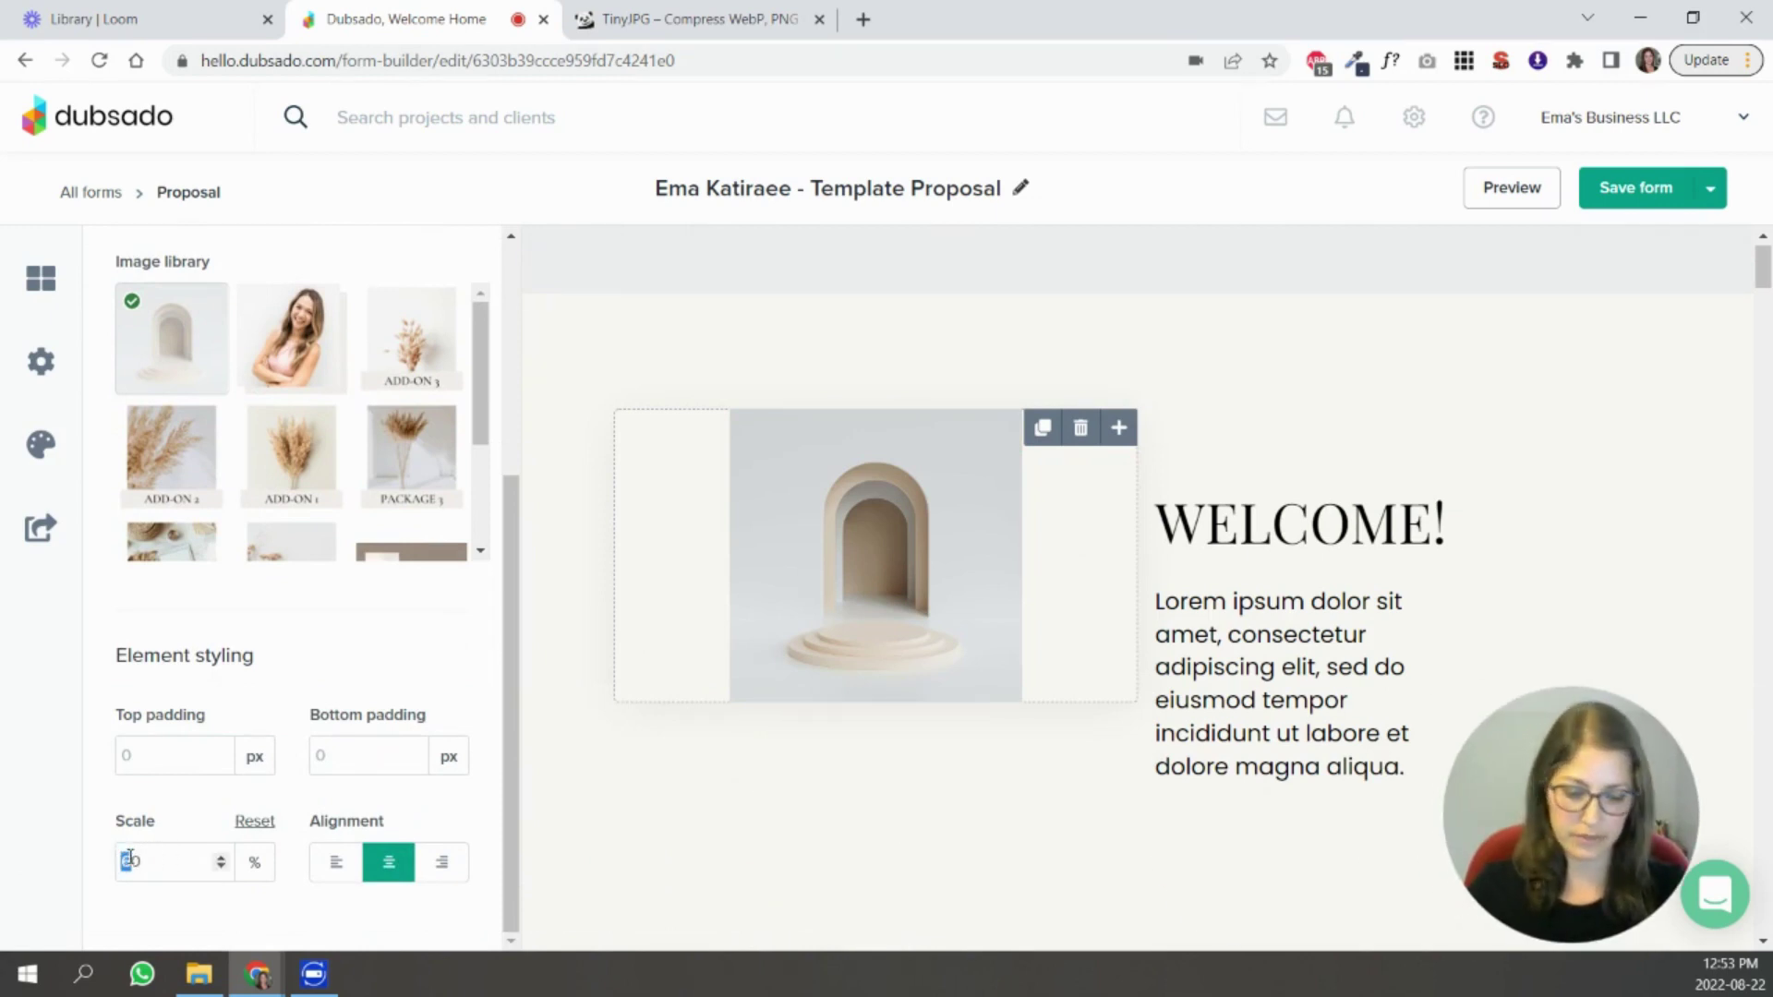
pyautogui.click(1512, 187)
pyautogui.scroll(-5, 1282, 506)
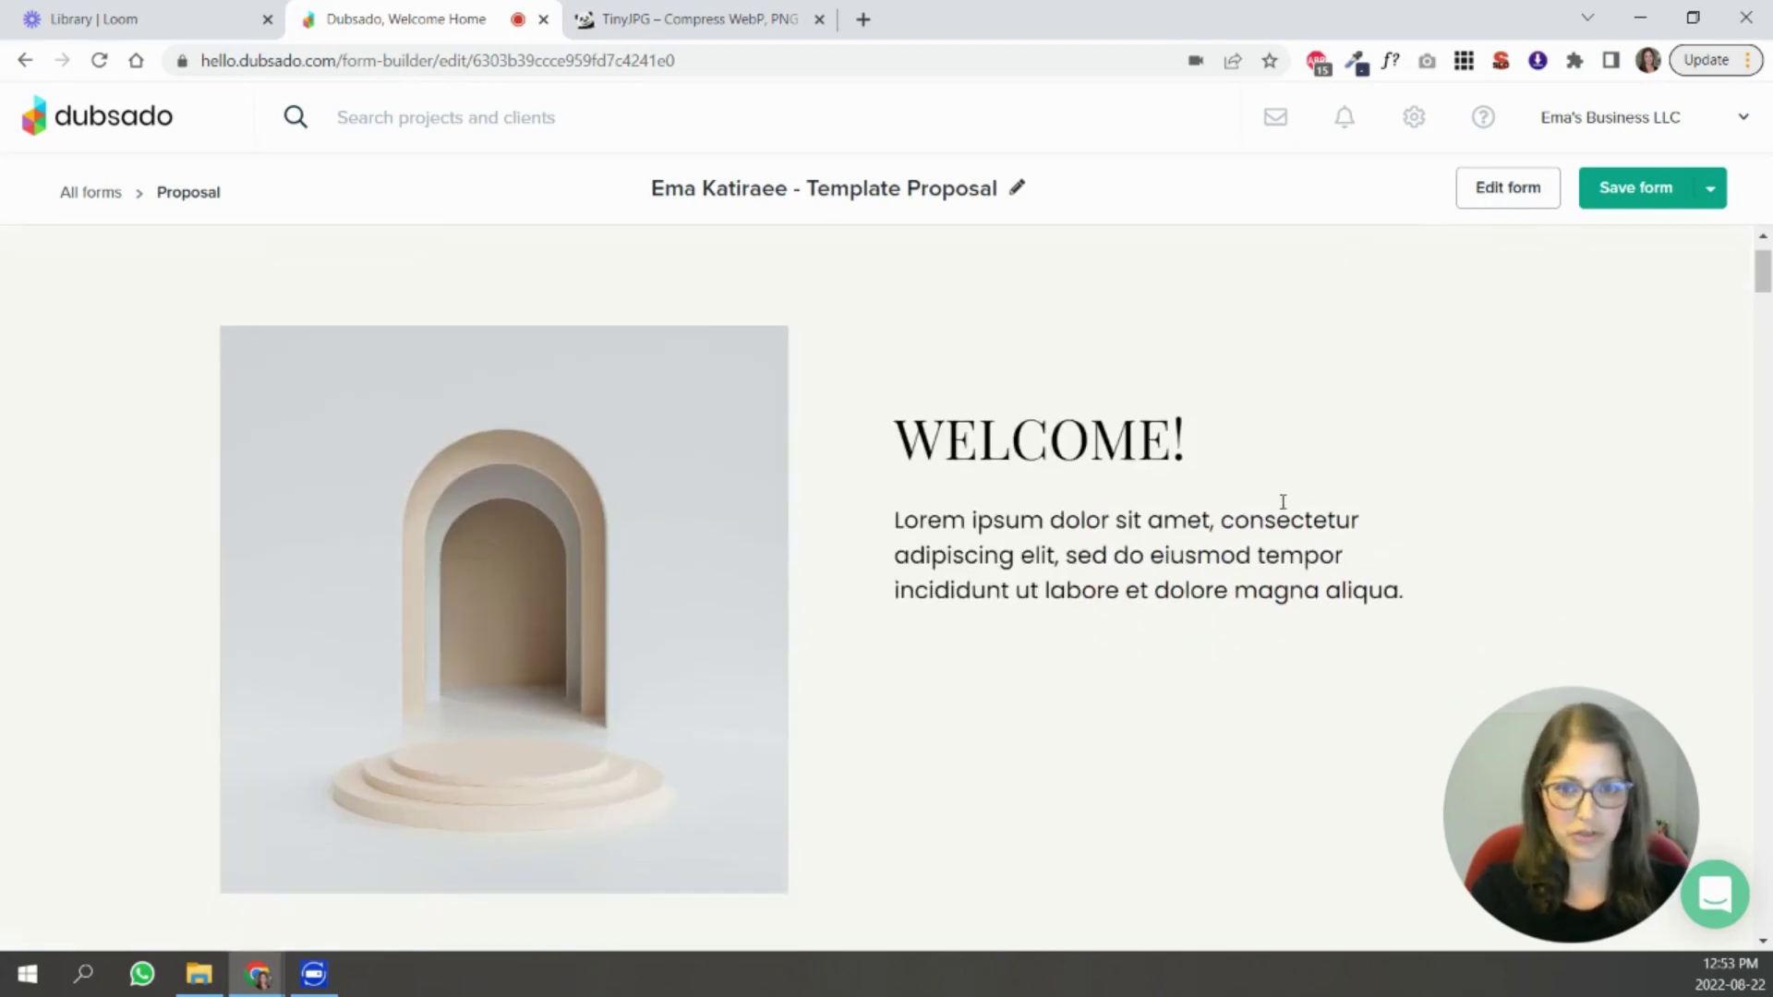
pyautogui.scroll(3, 1288, 508)
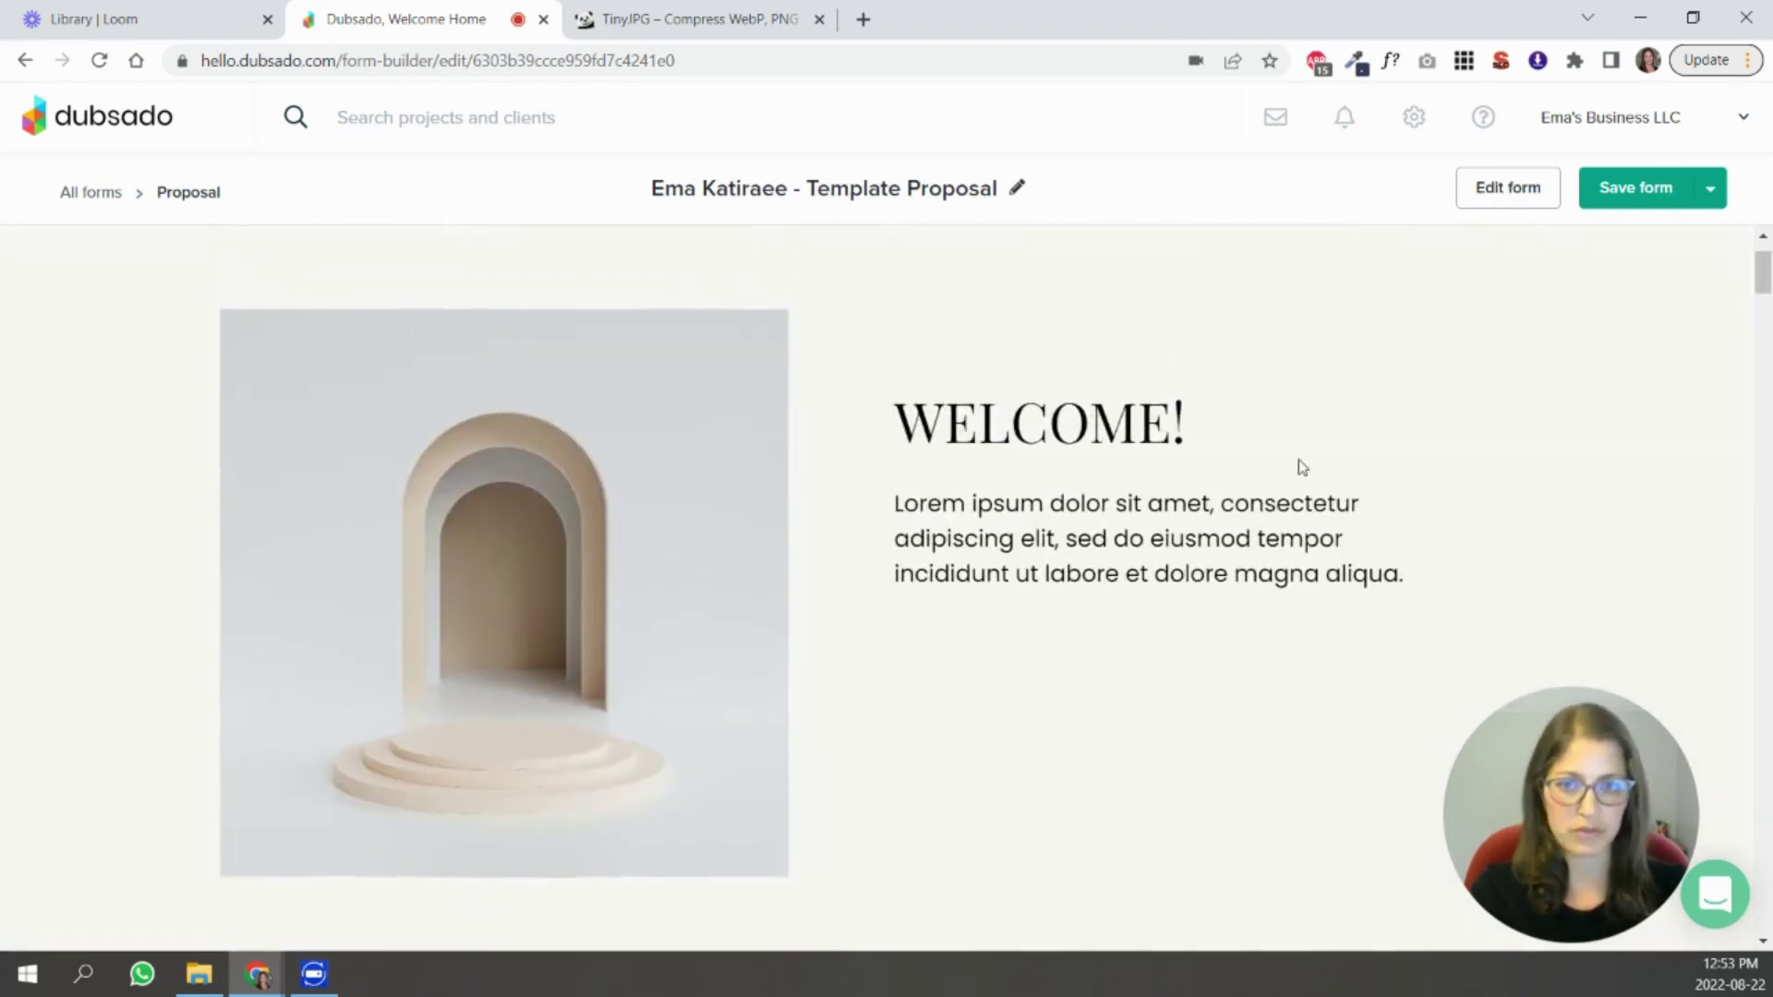
# Reduce the image scale to 70, save the proposal form, and return to editing.
pyautogui.click(1492, 189)
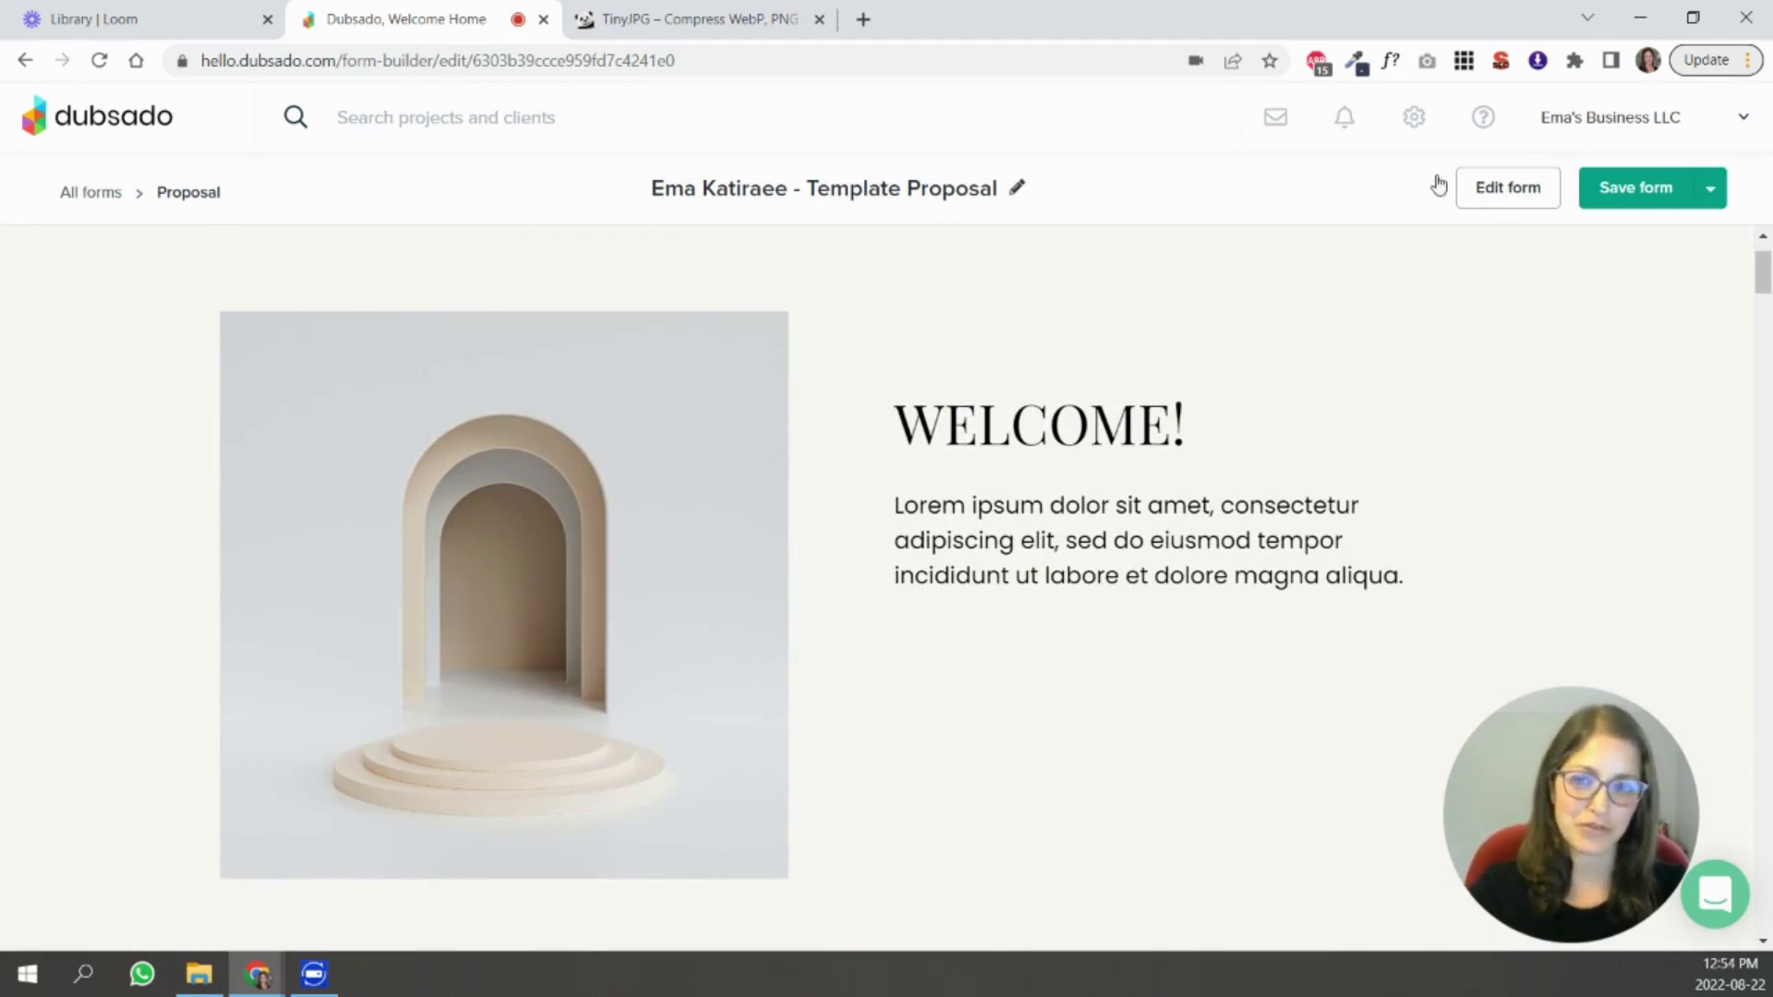
pyautogui.scroll(-10, 314, 757)
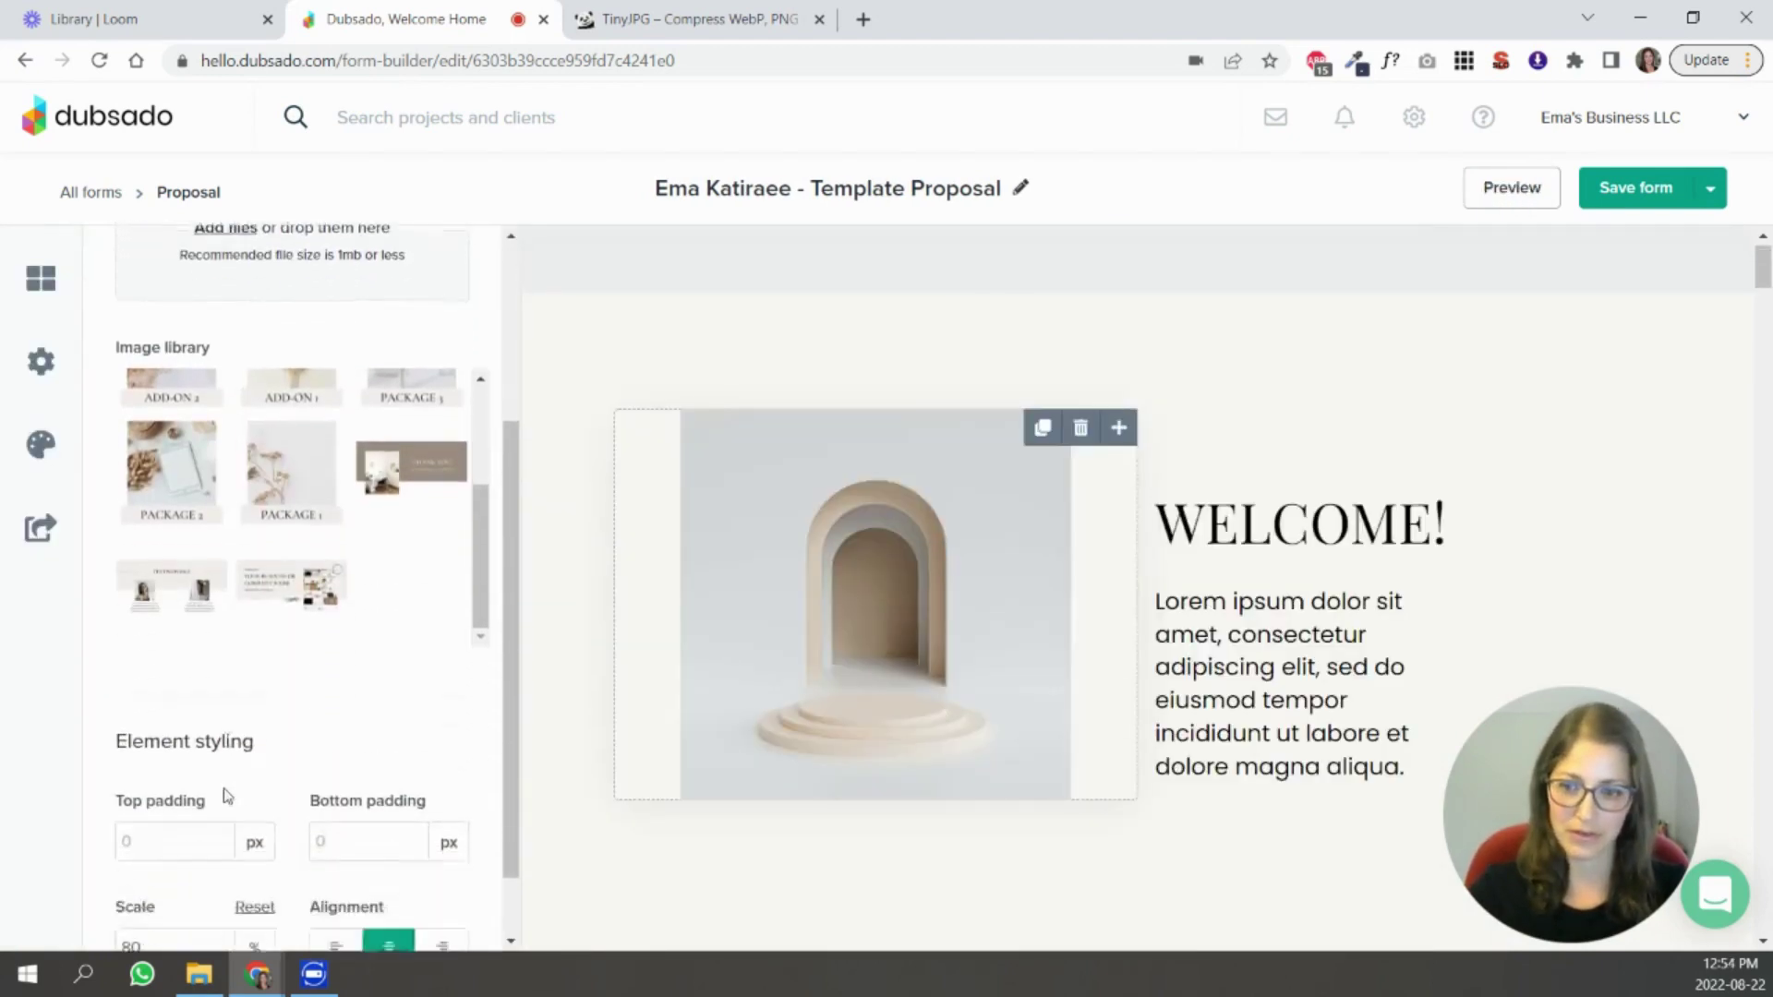
pyautogui.moveTo(134, 863); pyautogui.dragTo(121, 862)
pyautogui.write('7')
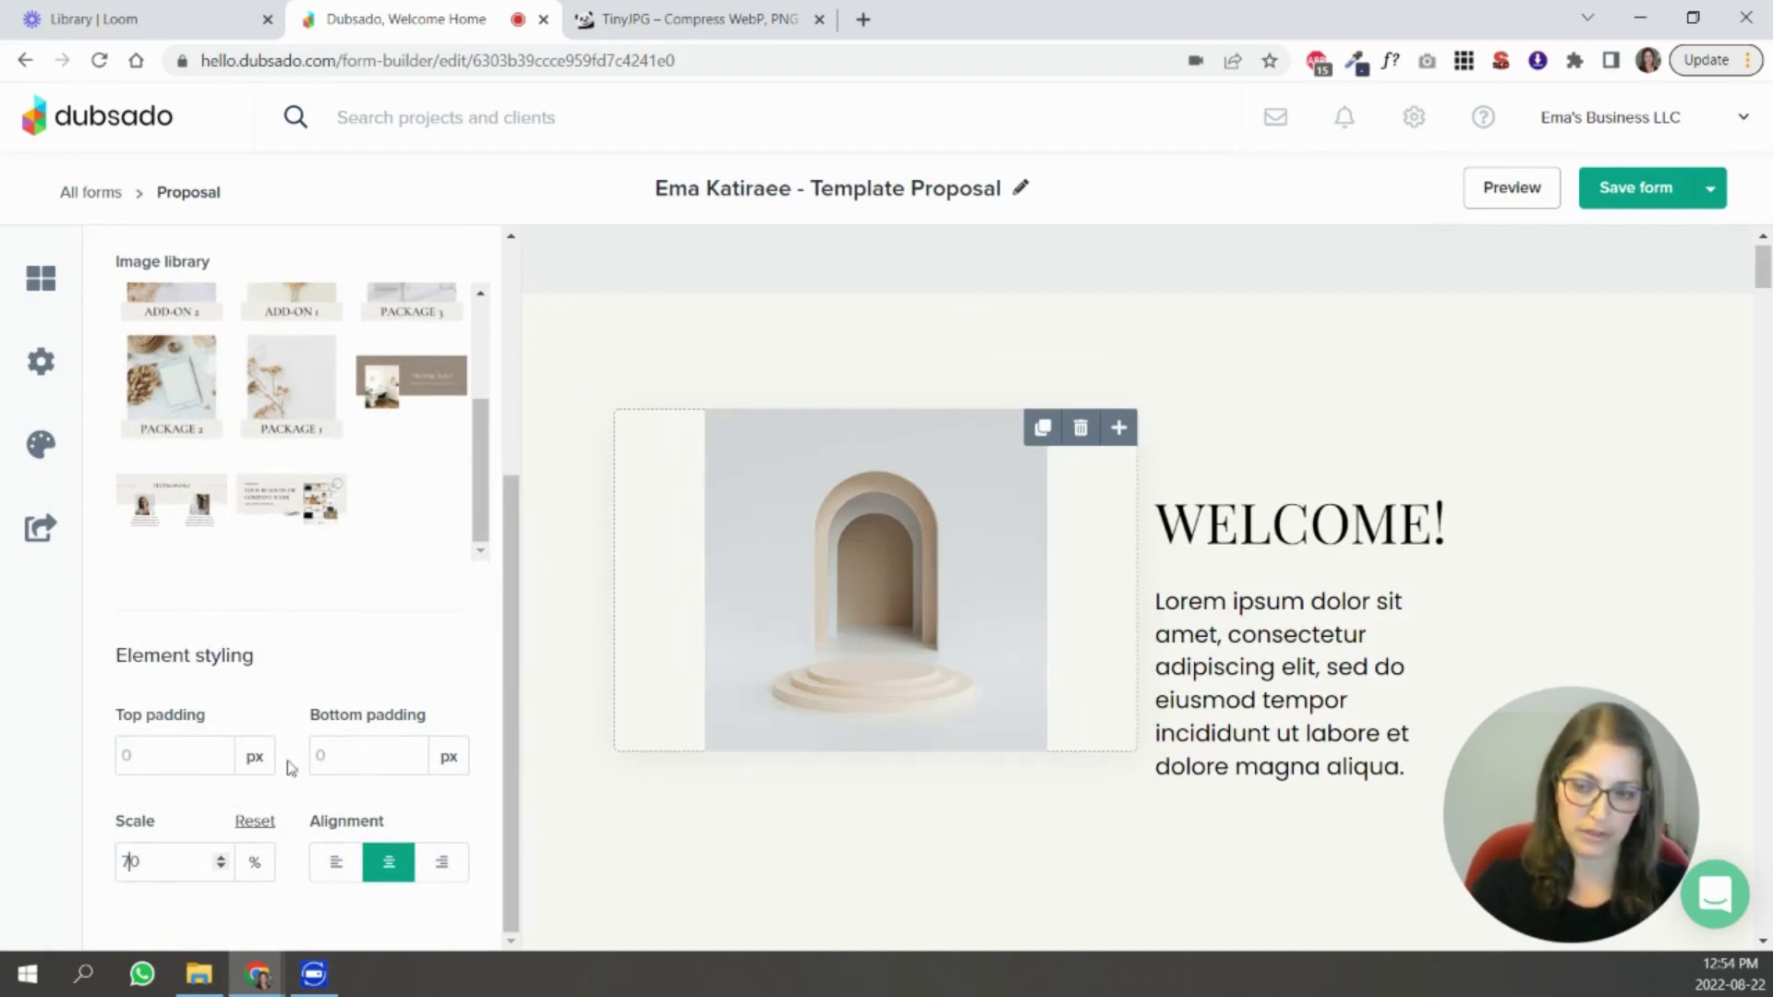
pyautogui.click(1505, 202)
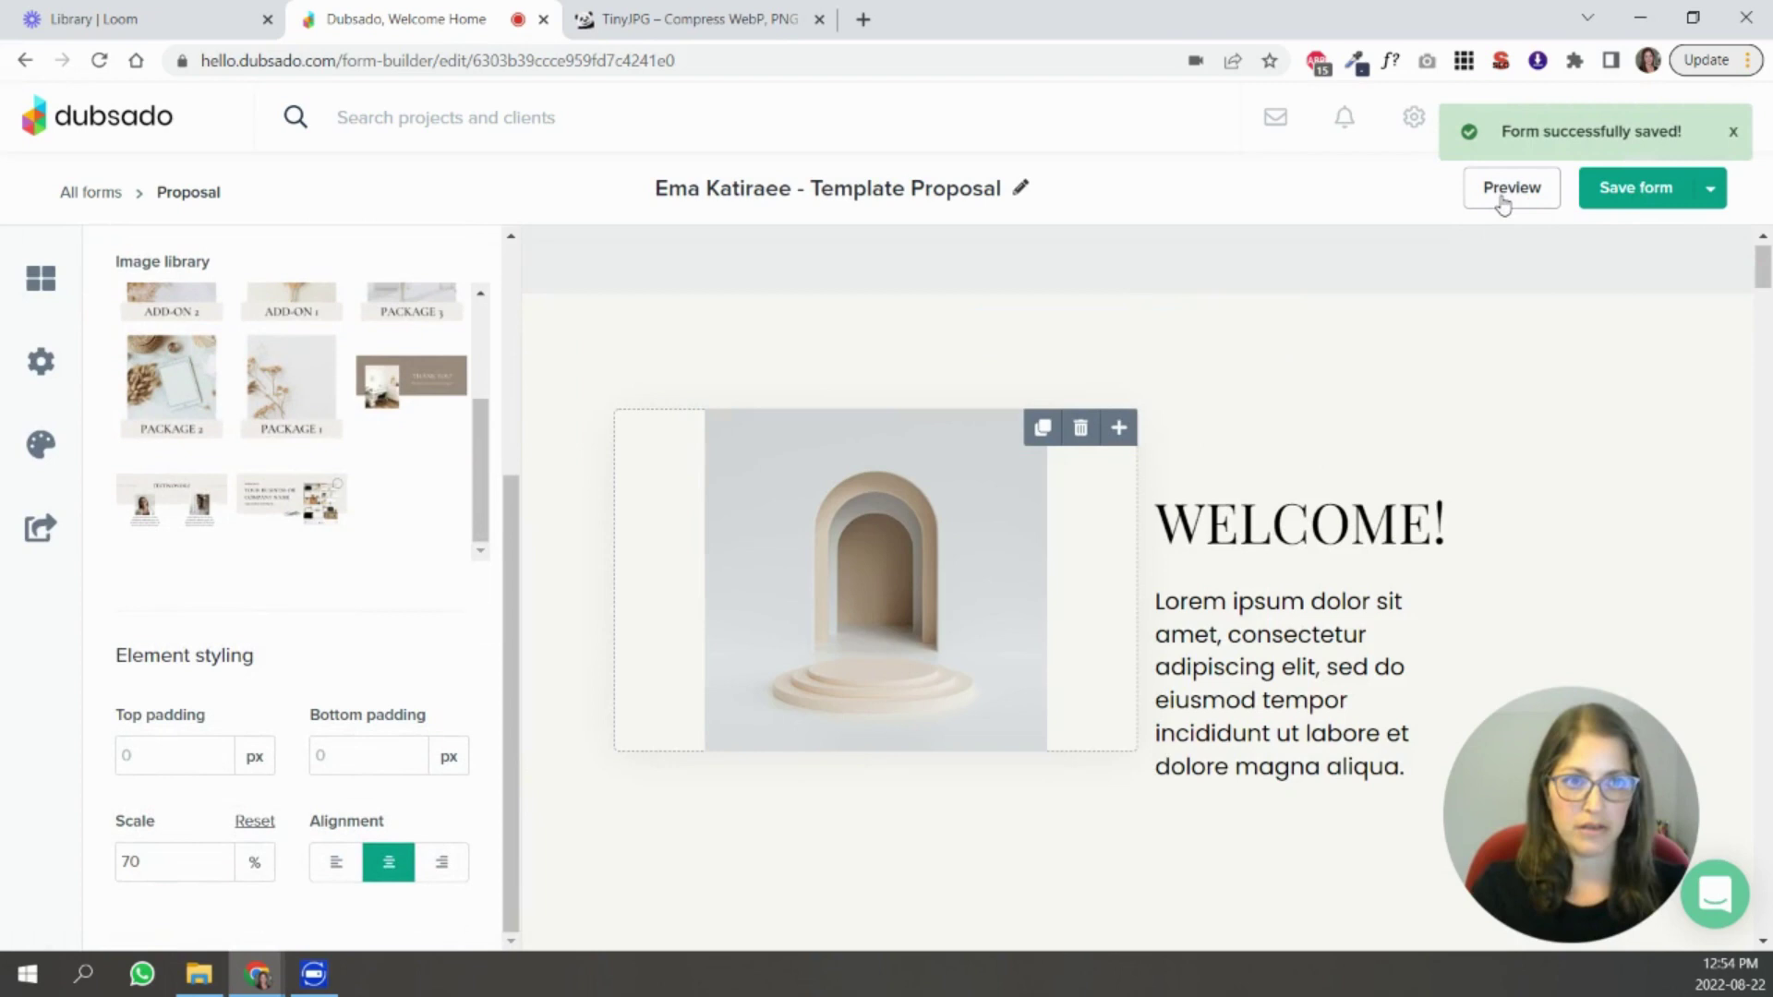
pyautogui.scroll(-2, 1296, 397)
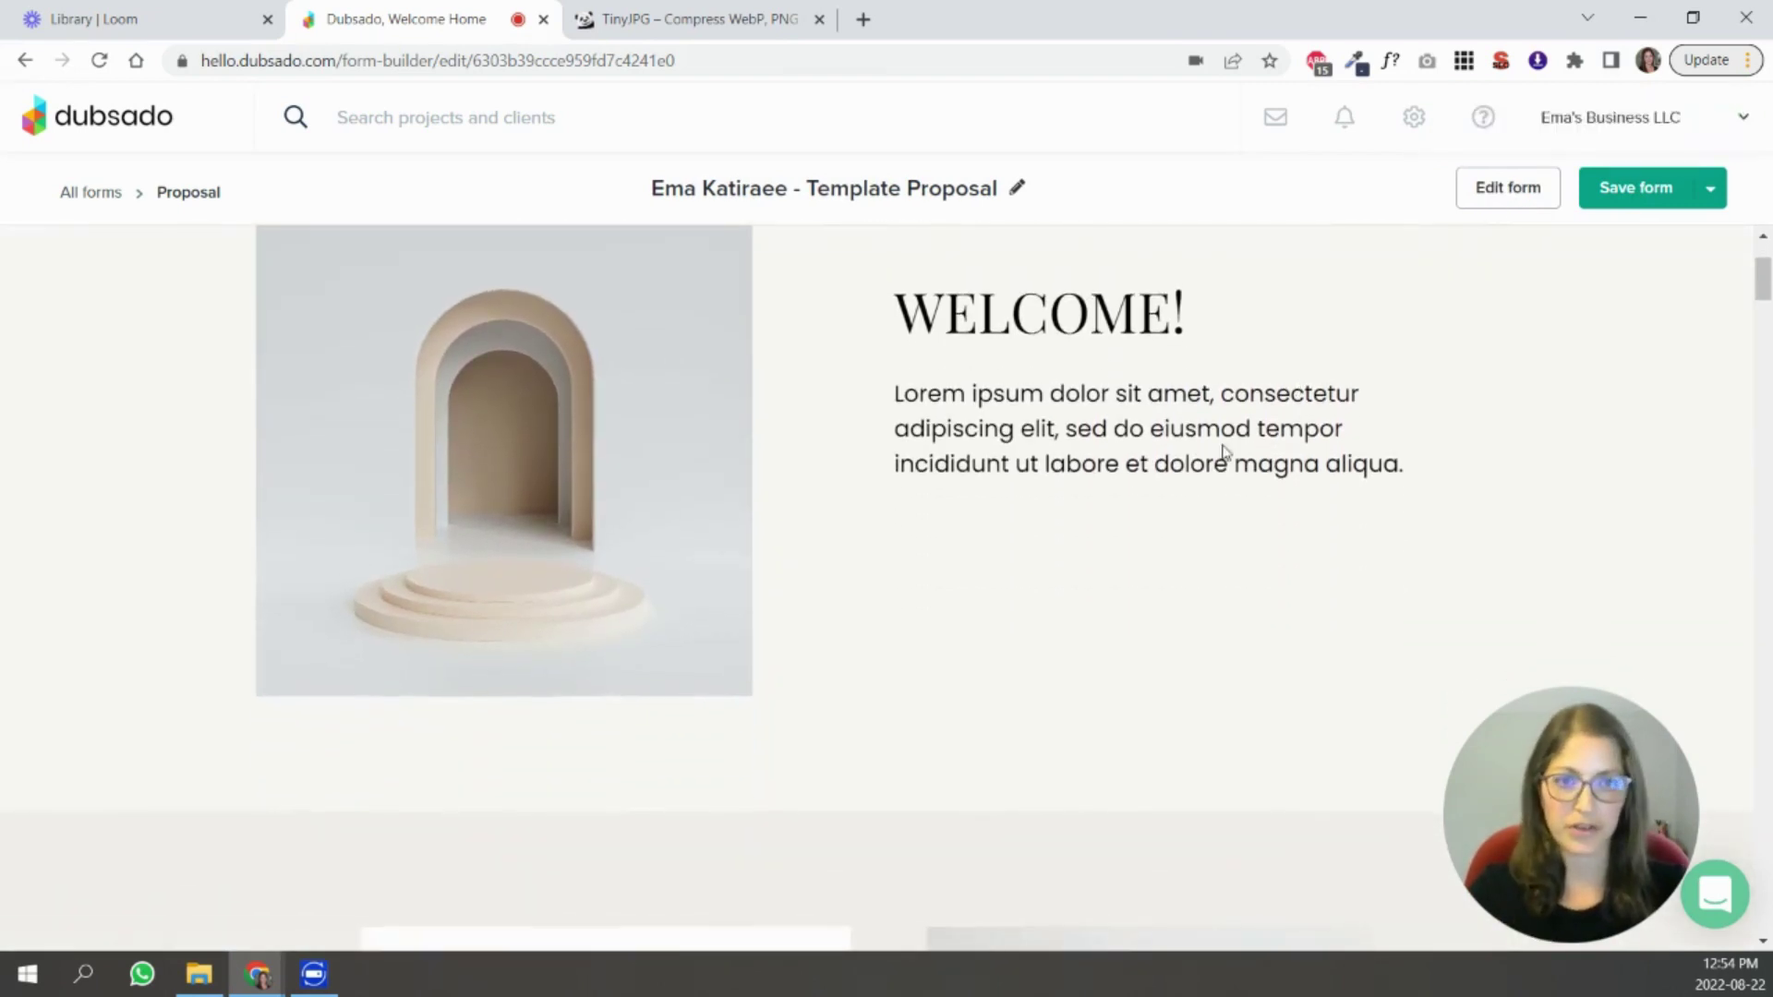
pyautogui.scroll(2, 1223, 463)
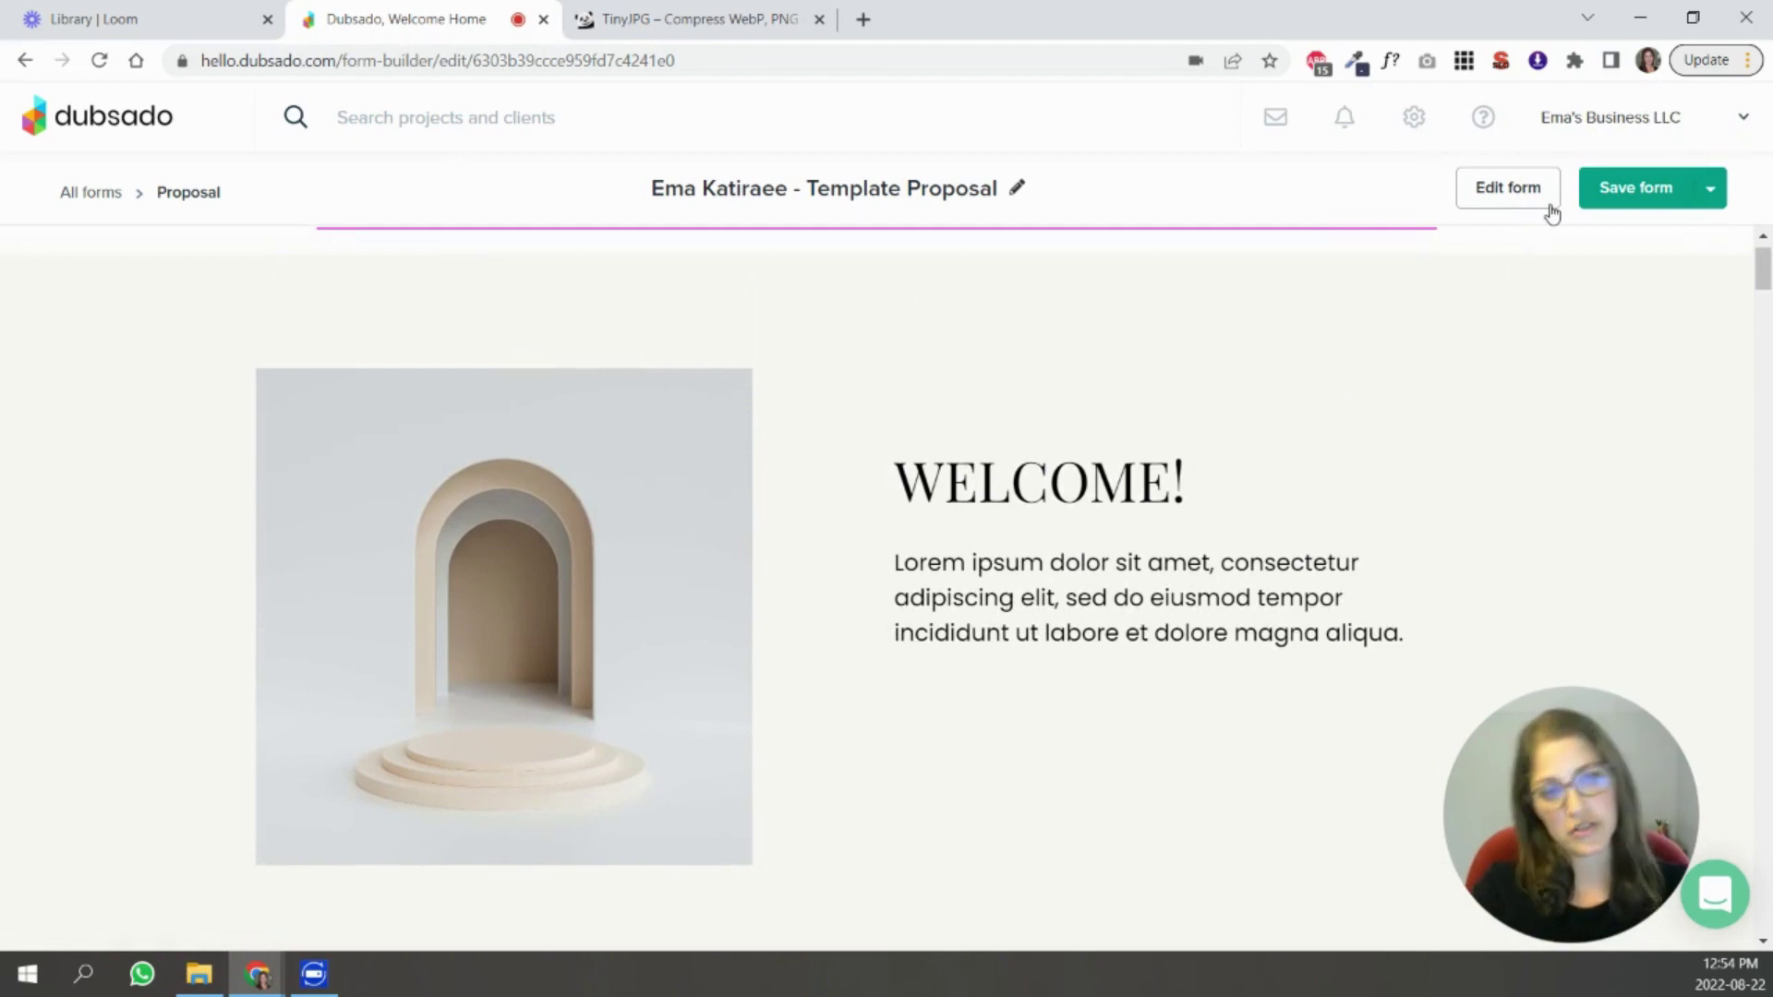
pyautogui.click(1478, 189)
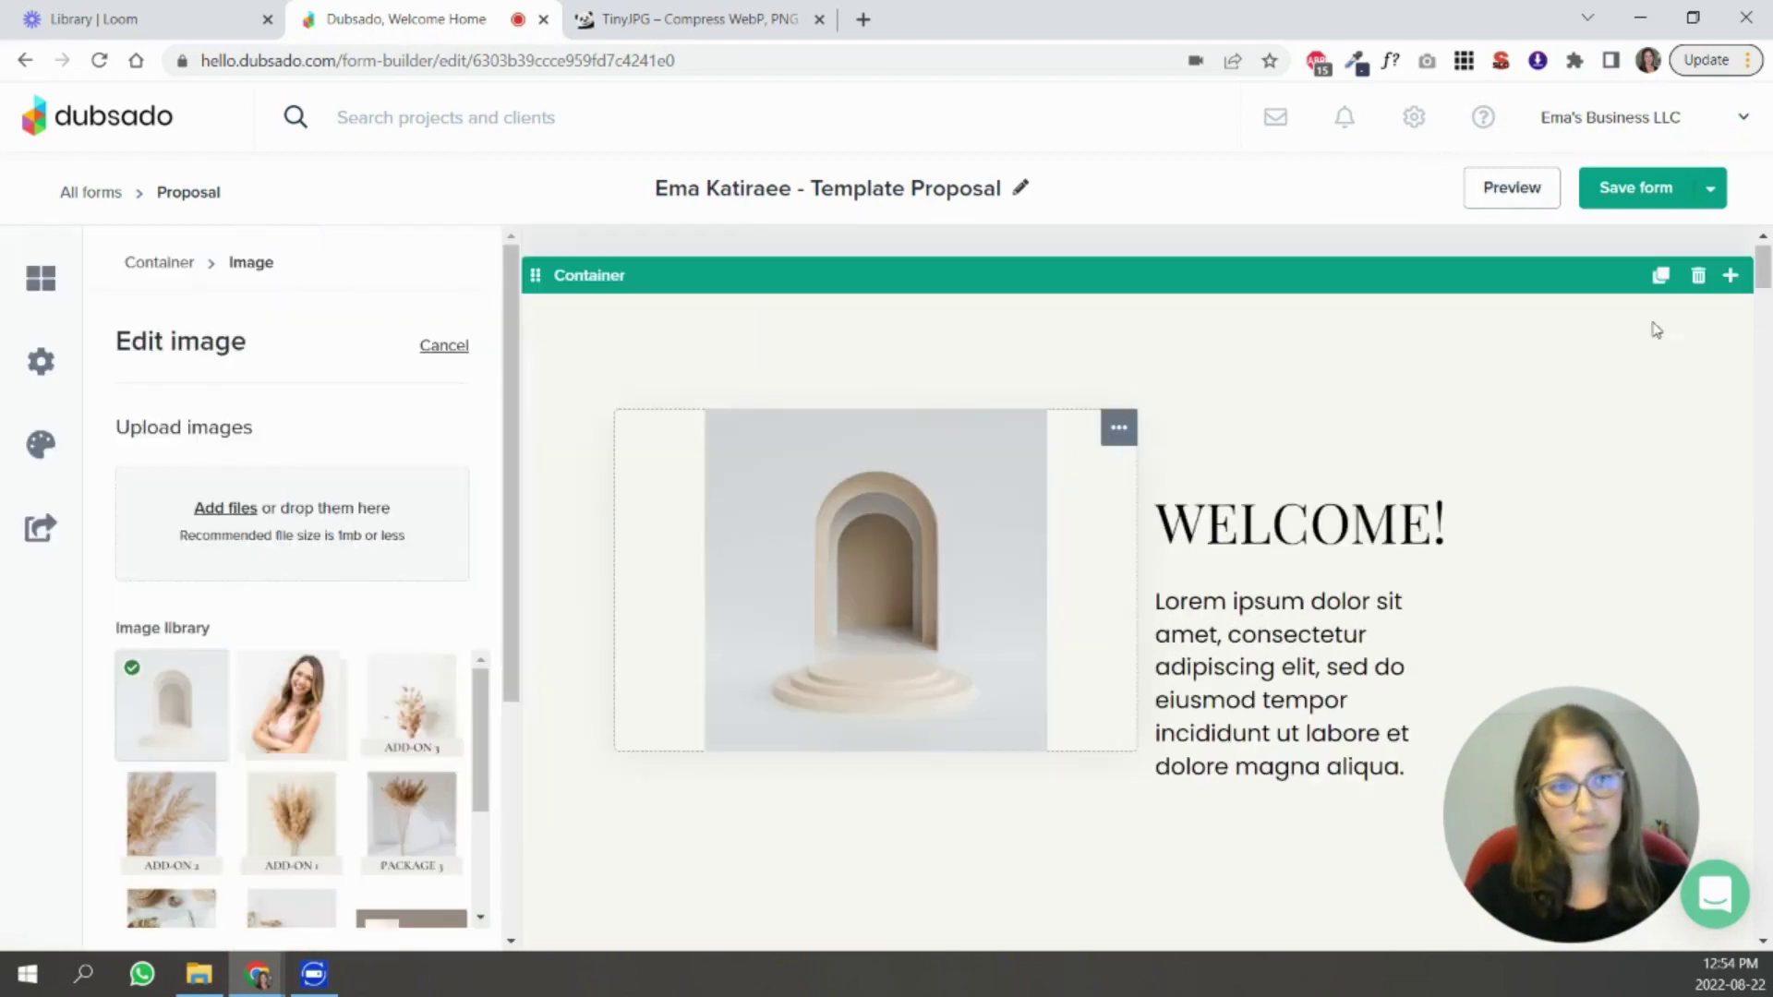
# Give the WELCOME banner section a #d3d3b4 pale olive background instead of off-white.
pyautogui.click(804, 344)
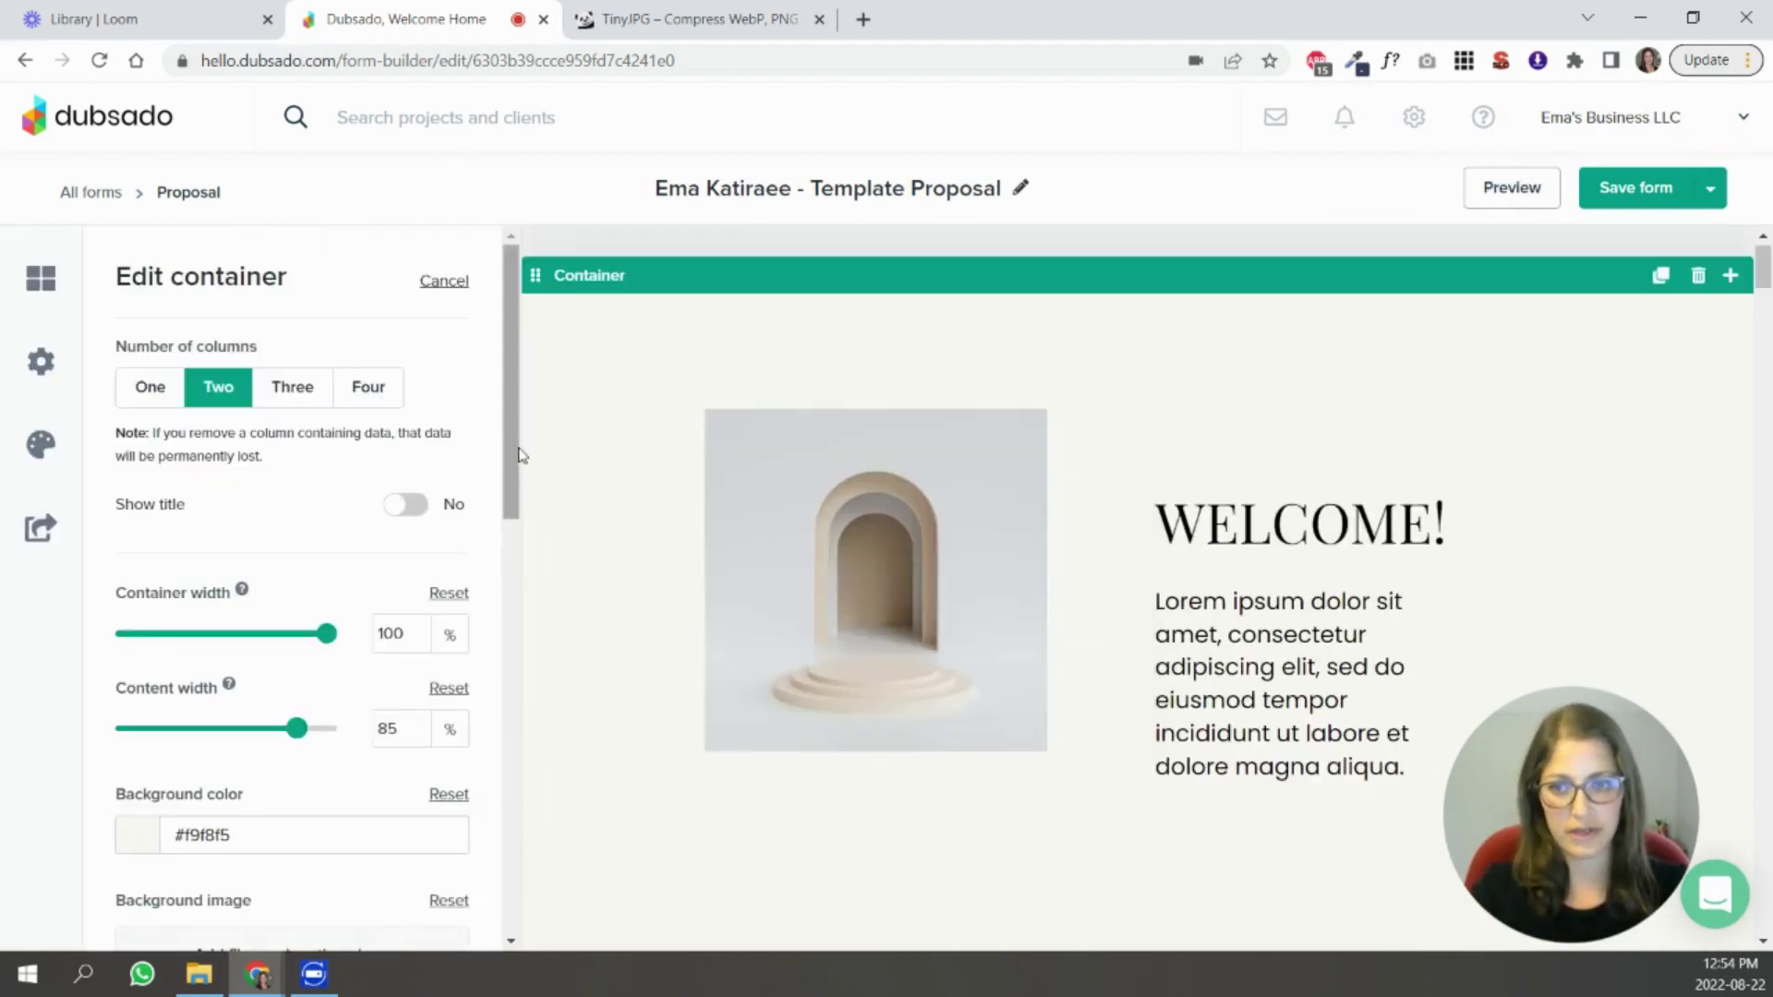
pyautogui.scroll(-2, 515, 498)
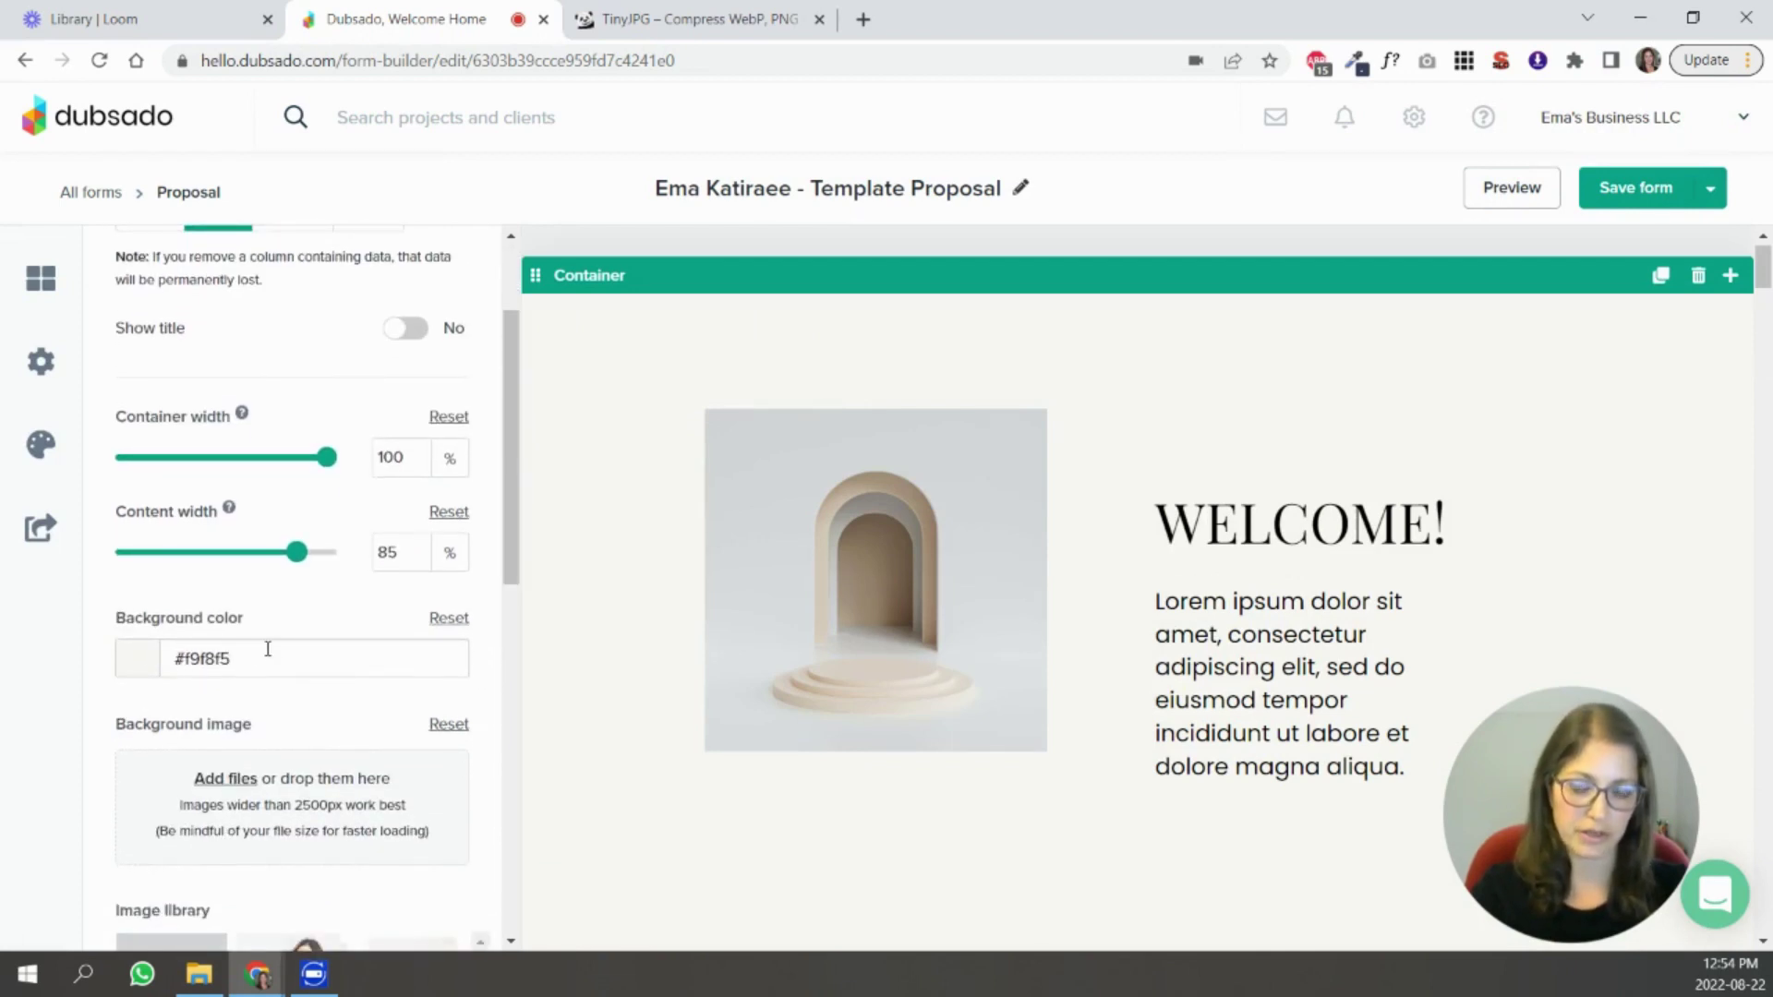
pyautogui.click(198, 656)
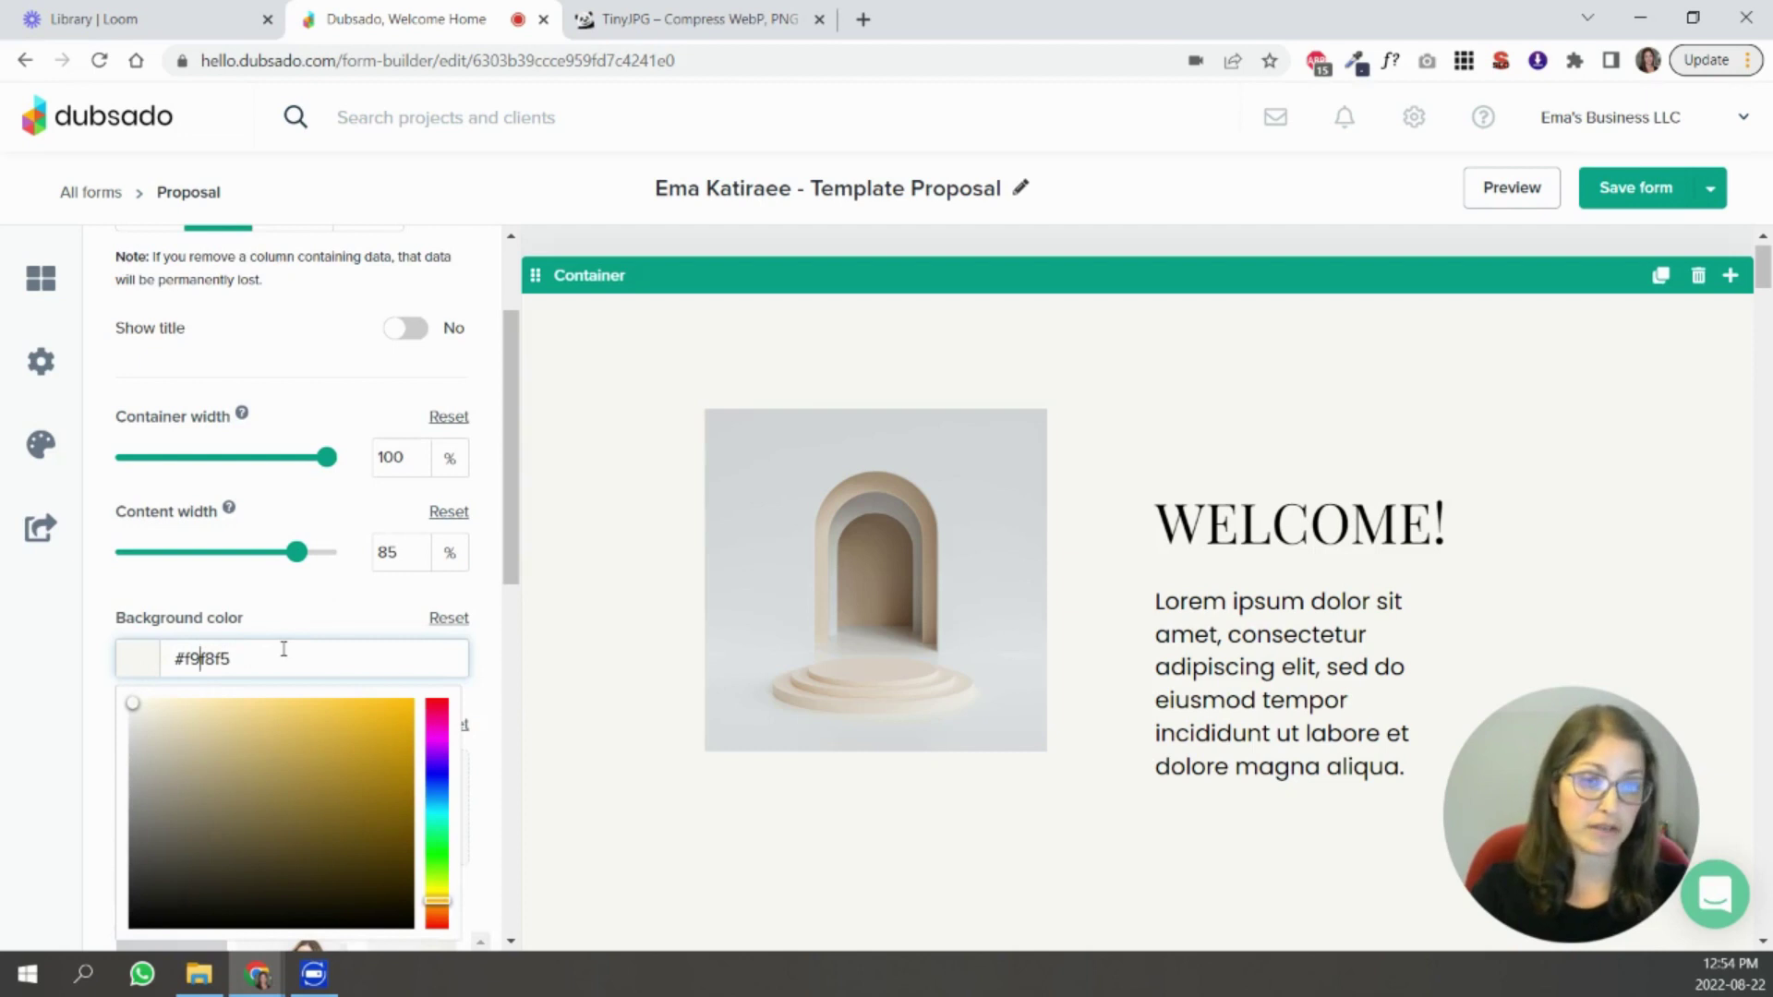
pyautogui.moveTo(134, 705)
pyautogui.mouseDown()
pyautogui.moveTo(174, 779)
pyautogui.moveTo(151, 775)
pyautogui.moveTo(151, 729)
pyautogui.moveTo(171, 741)
pyautogui.mouseUp()
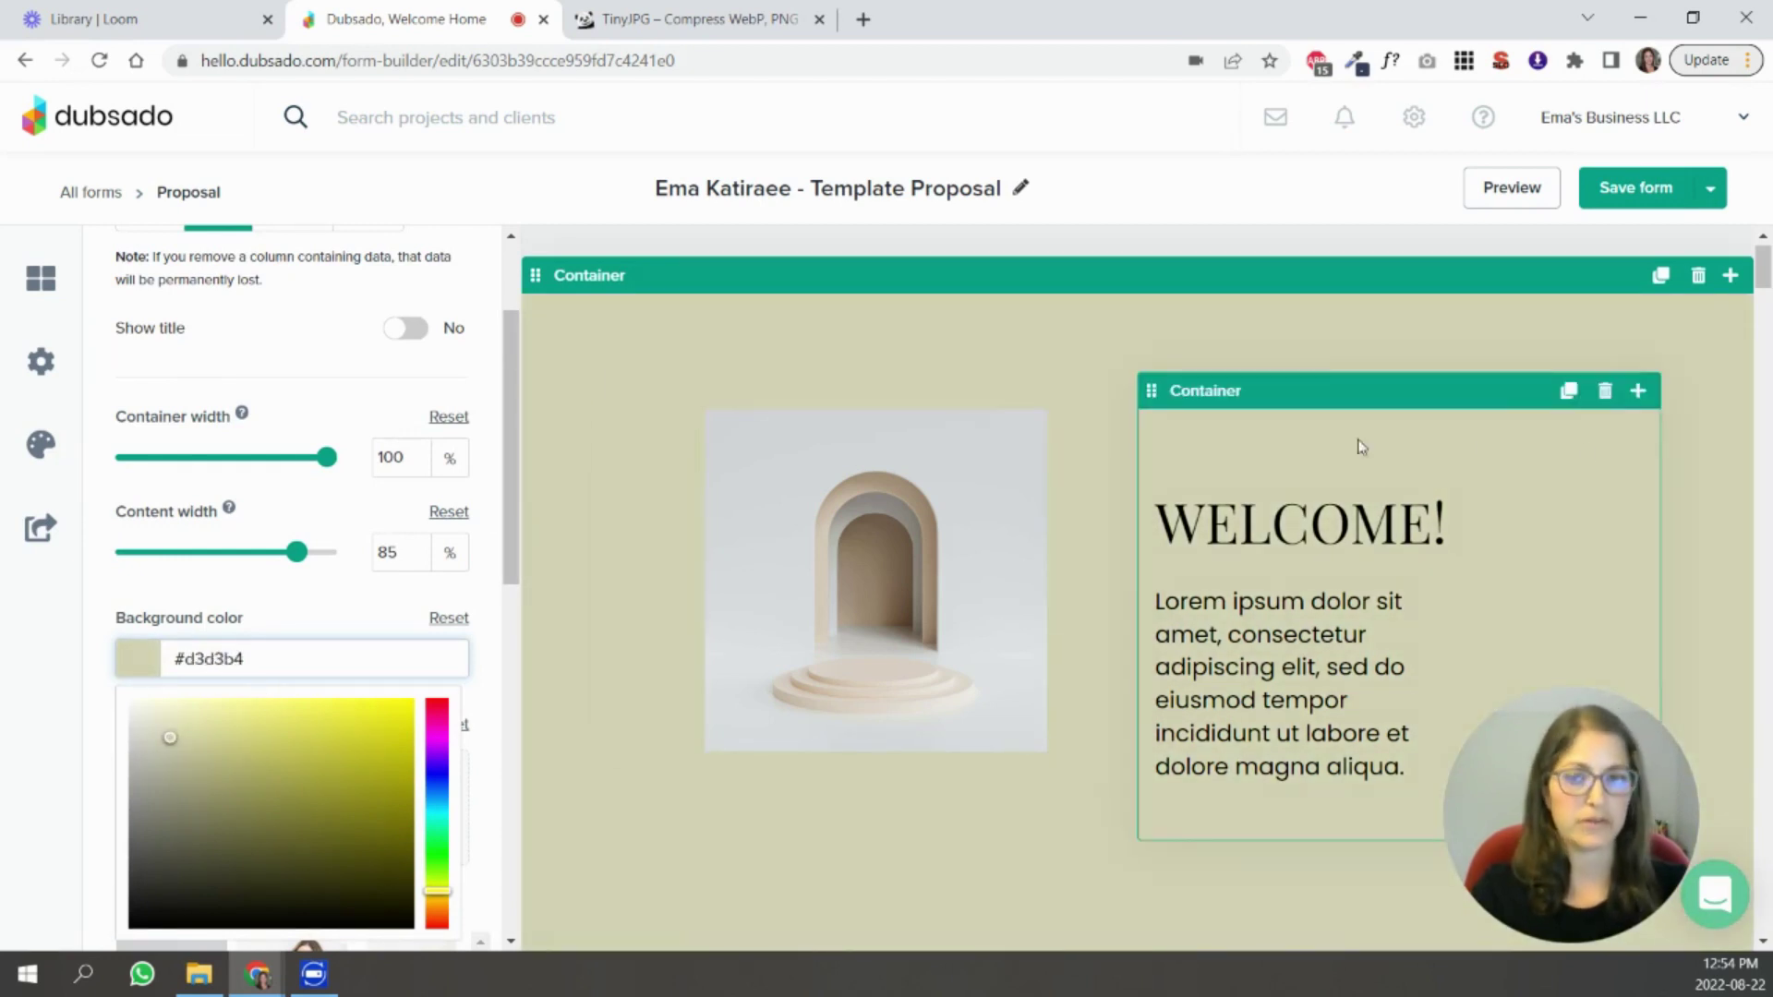
pyautogui.scroll(-5, 1286, 567)
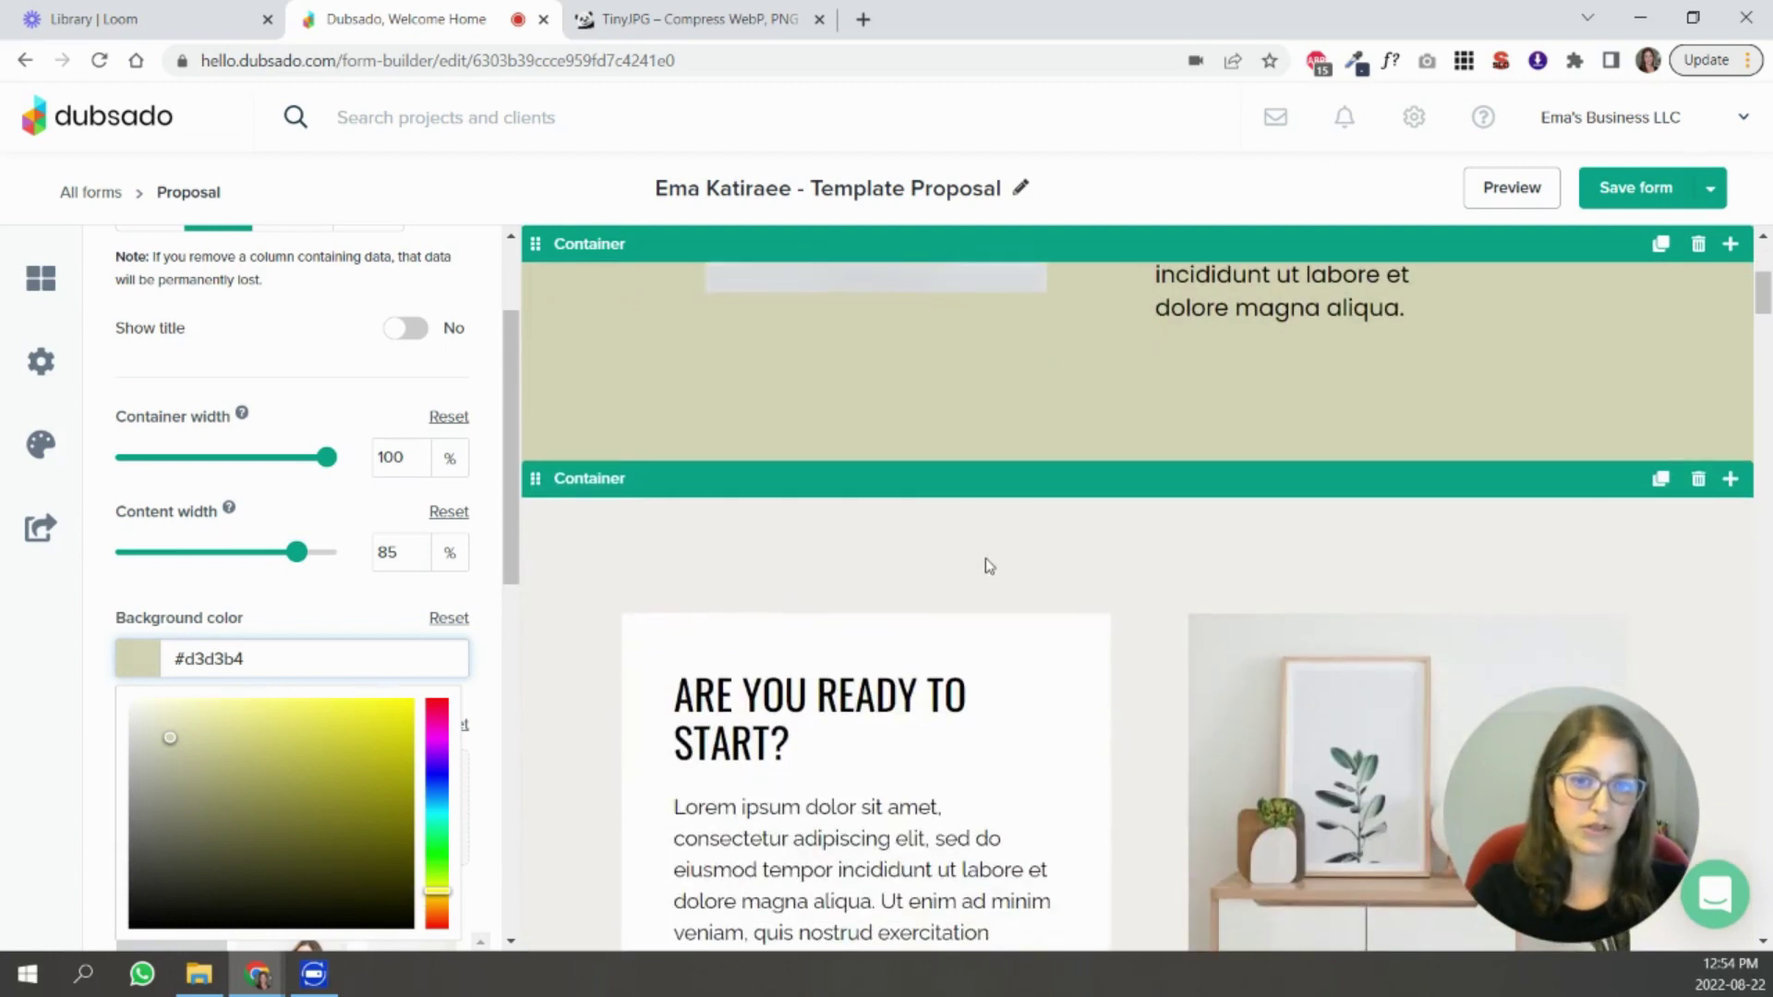
# Select the HOW I BECAME A LIFE COACH section to bring up its container settings.
pyautogui.click(735, 563)
pyautogui.scroll(-2, 1069, 558)
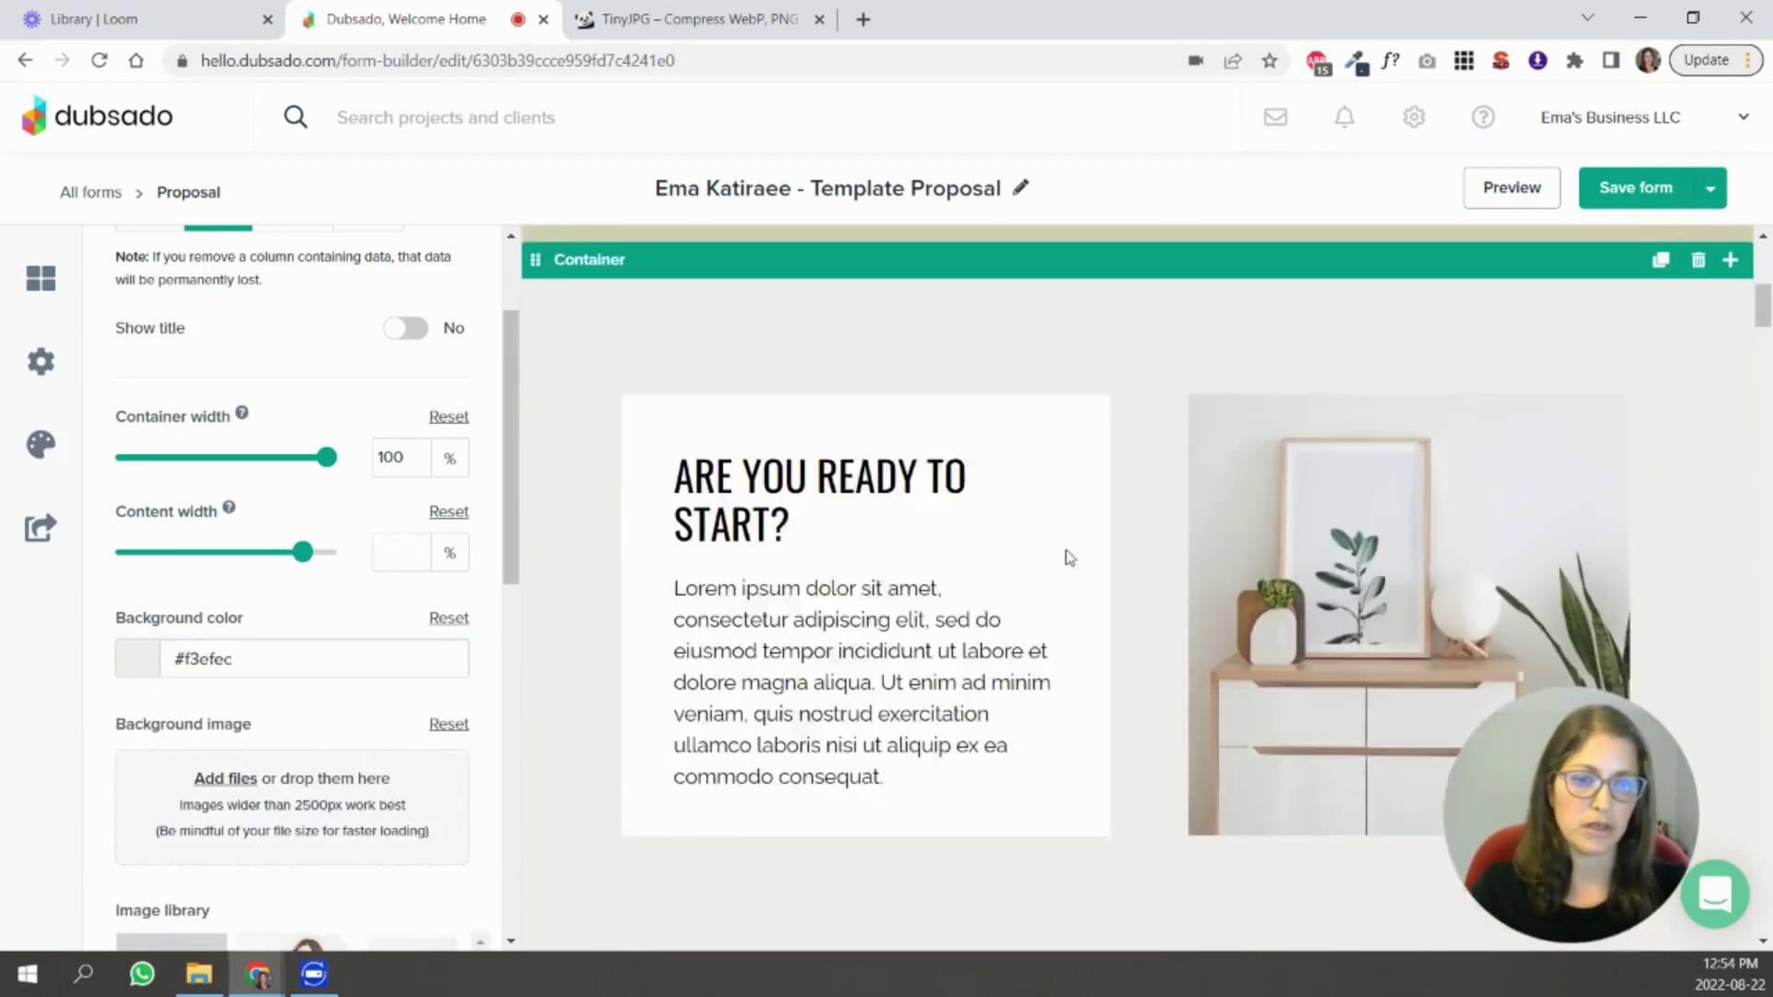
pyautogui.scroll(-3, 1070, 558)
pyautogui.scroll(-4, 982, 575)
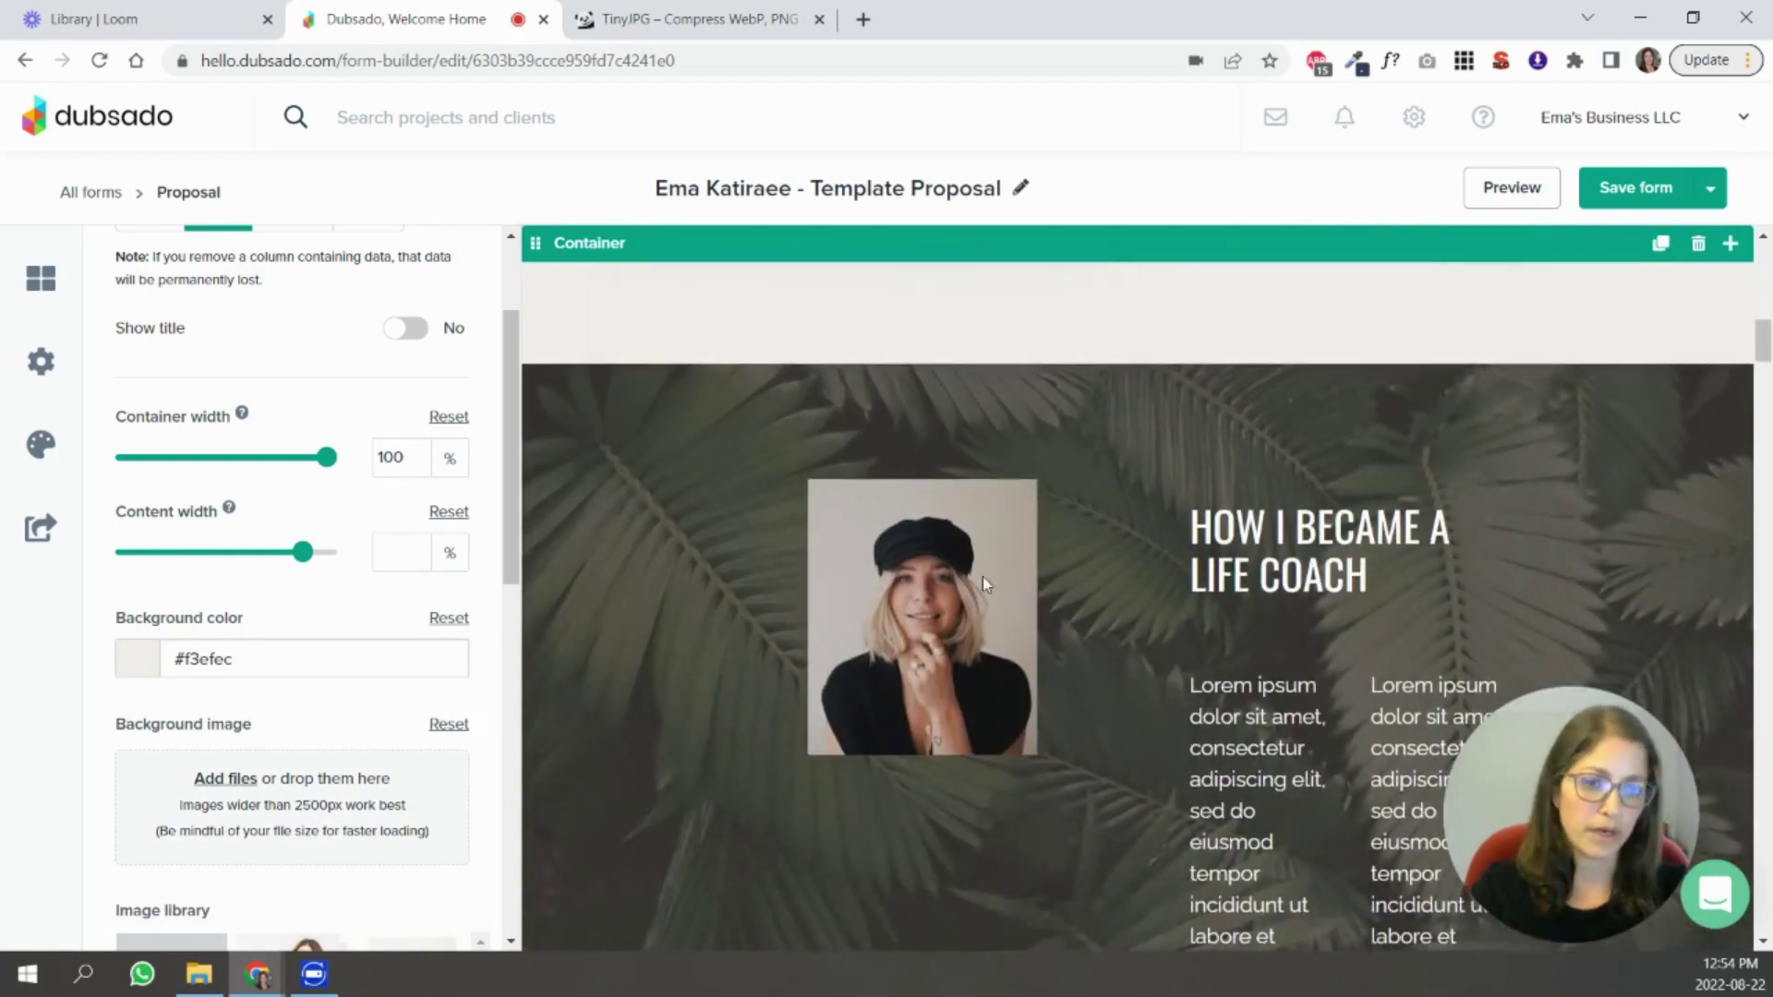
pyautogui.moveTo(982, 576)
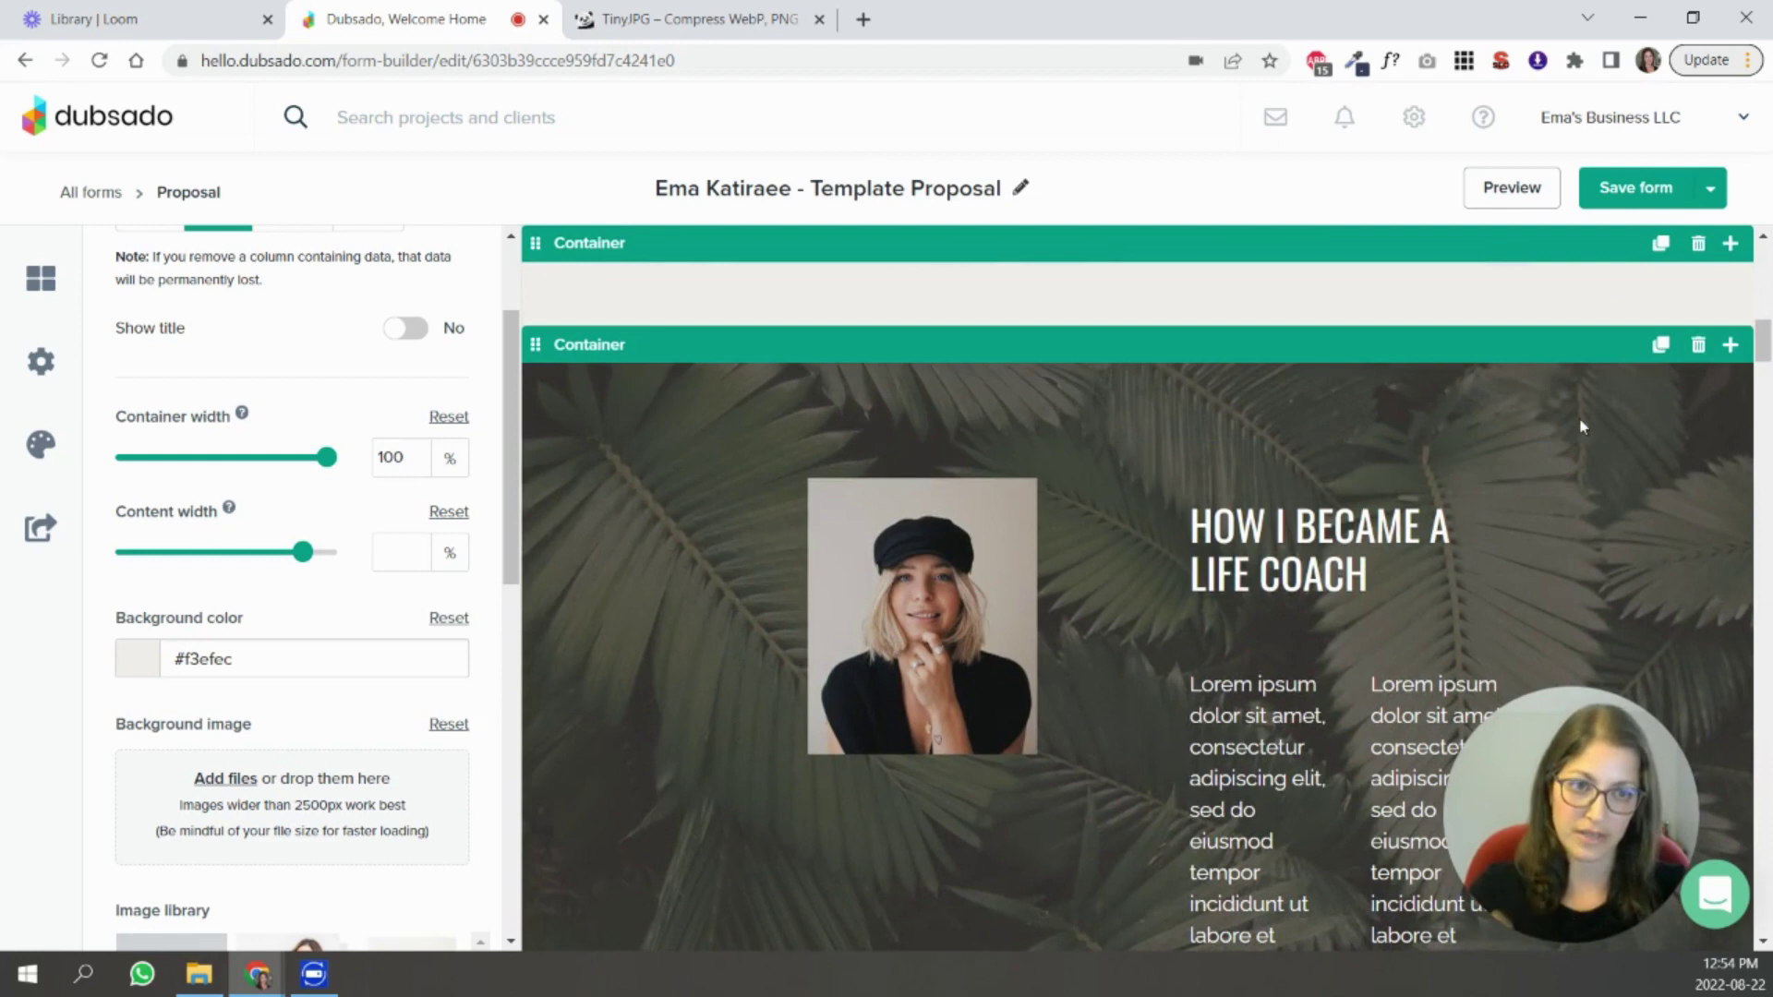
# Lower the life-coach section's palm-leaf background image opacity to about 17%.
pyautogui.click(1413, 425)
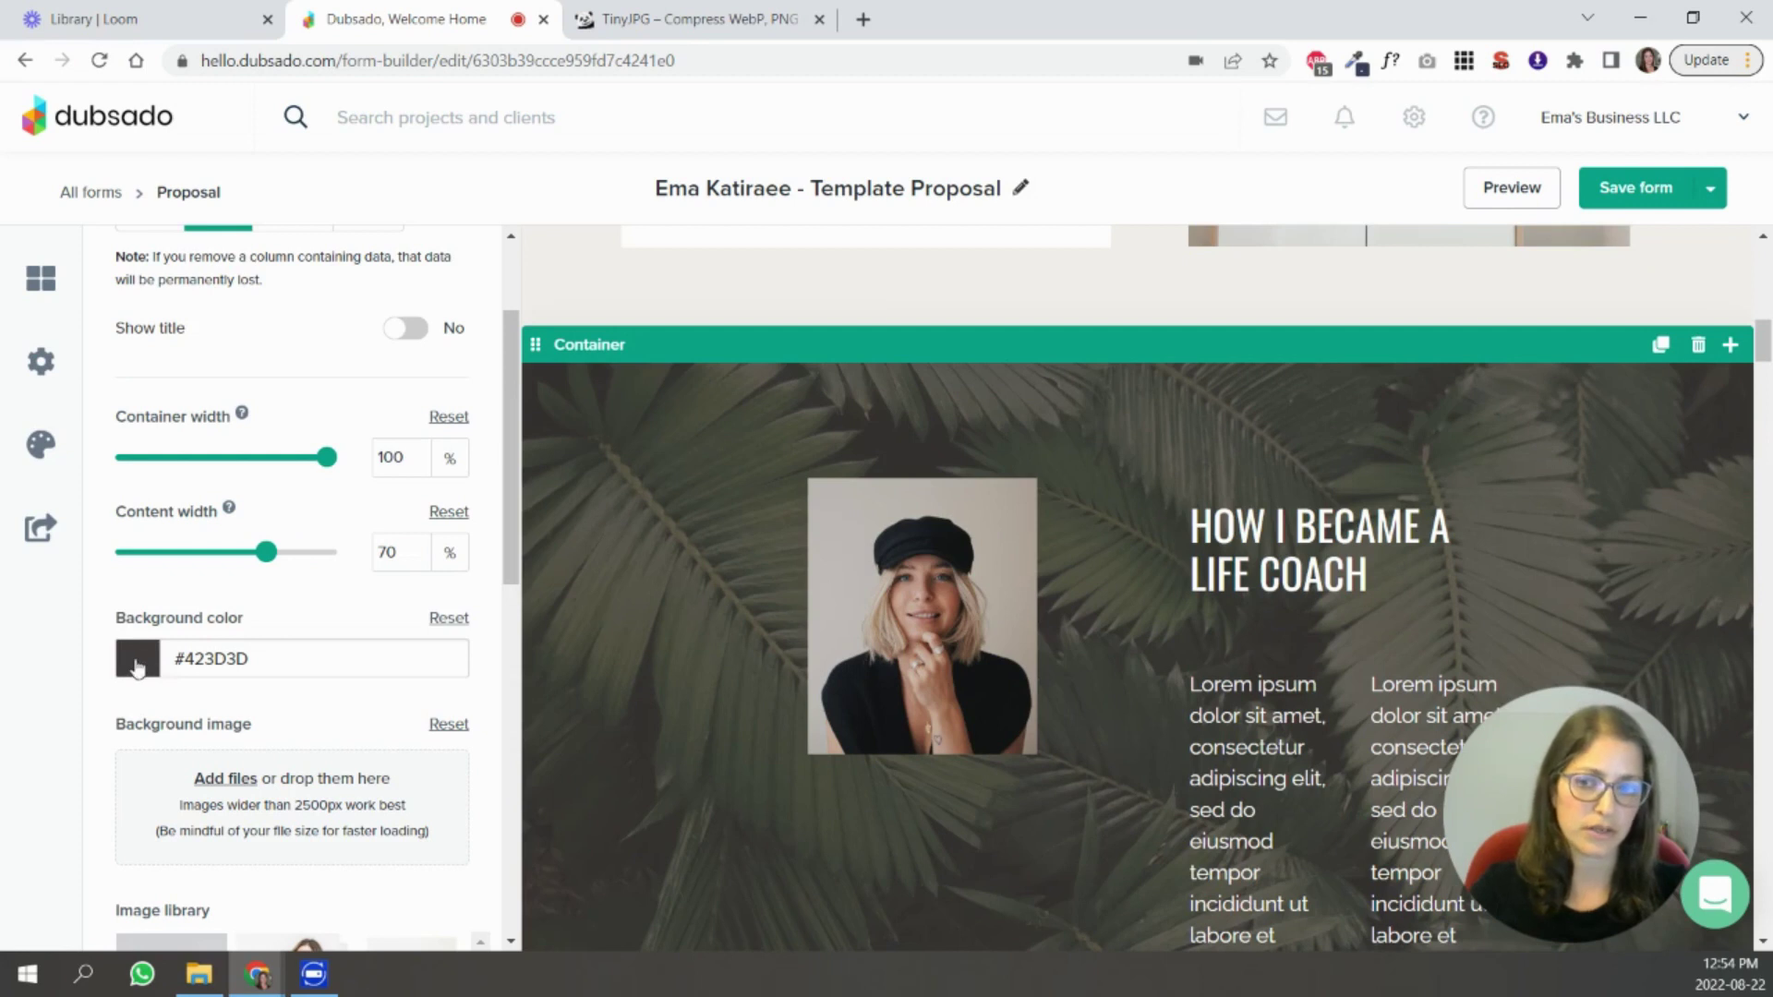
pyautogui.scroll(-4, 147, 667)
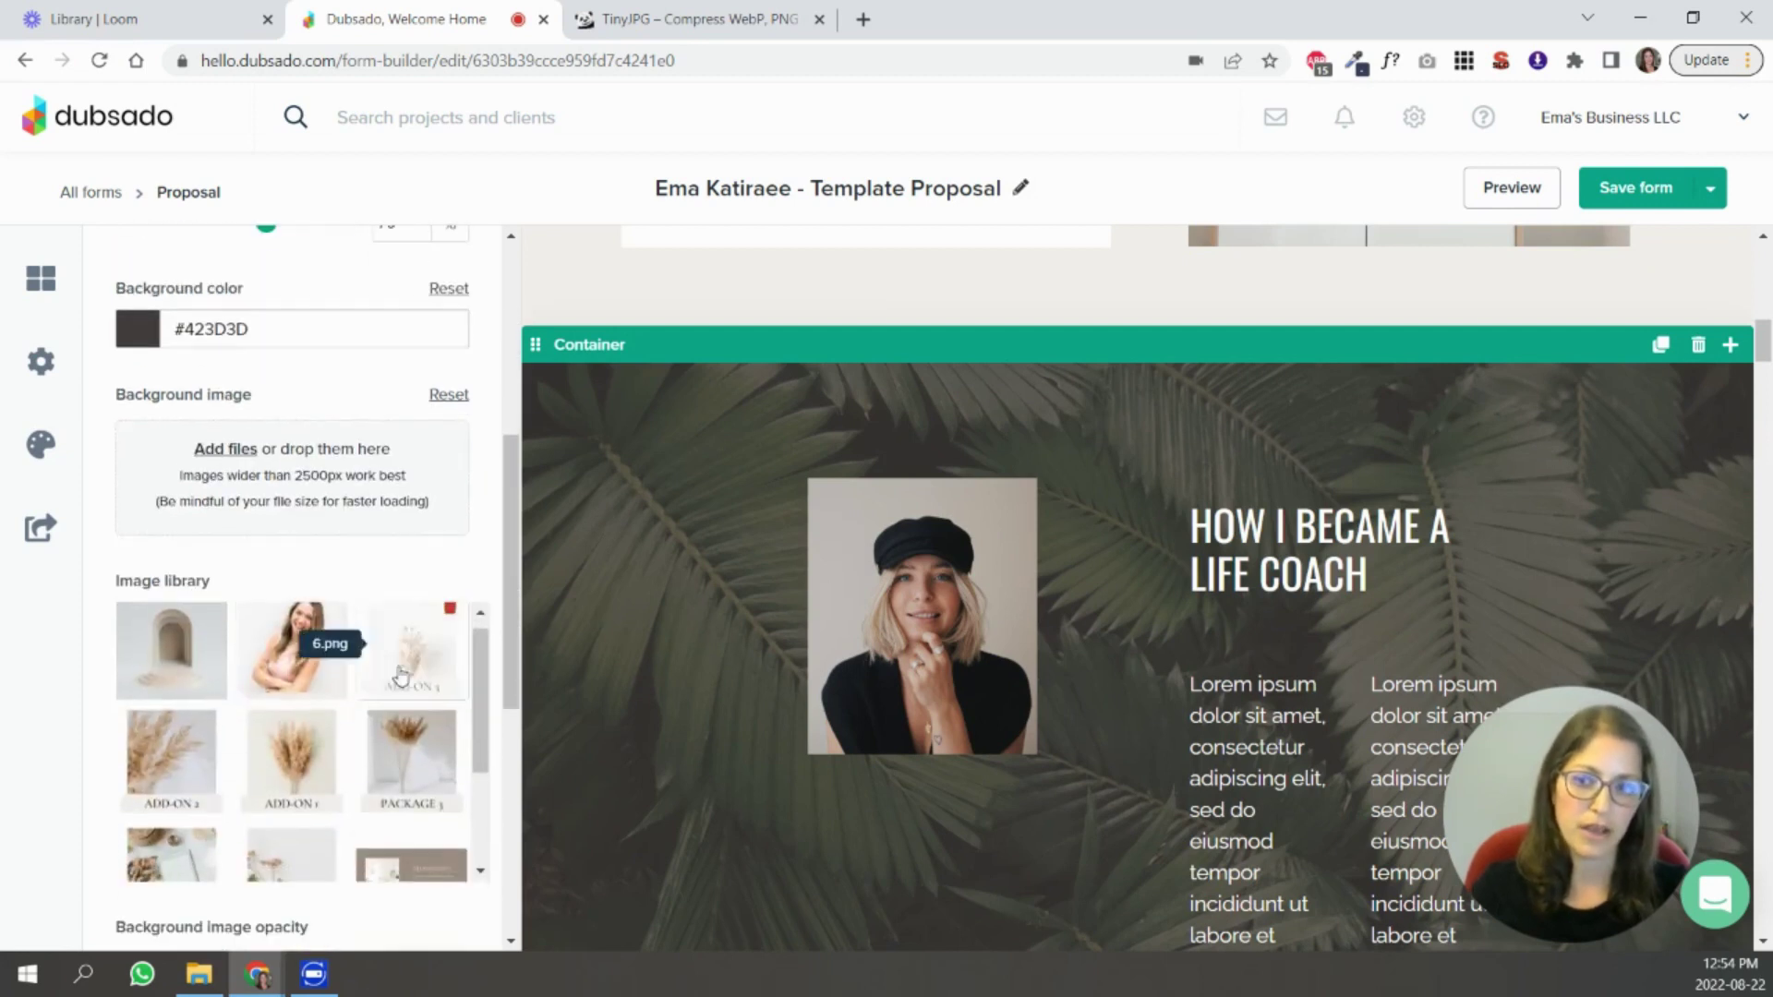
pyautogui.scroll(-6, 468, 652)
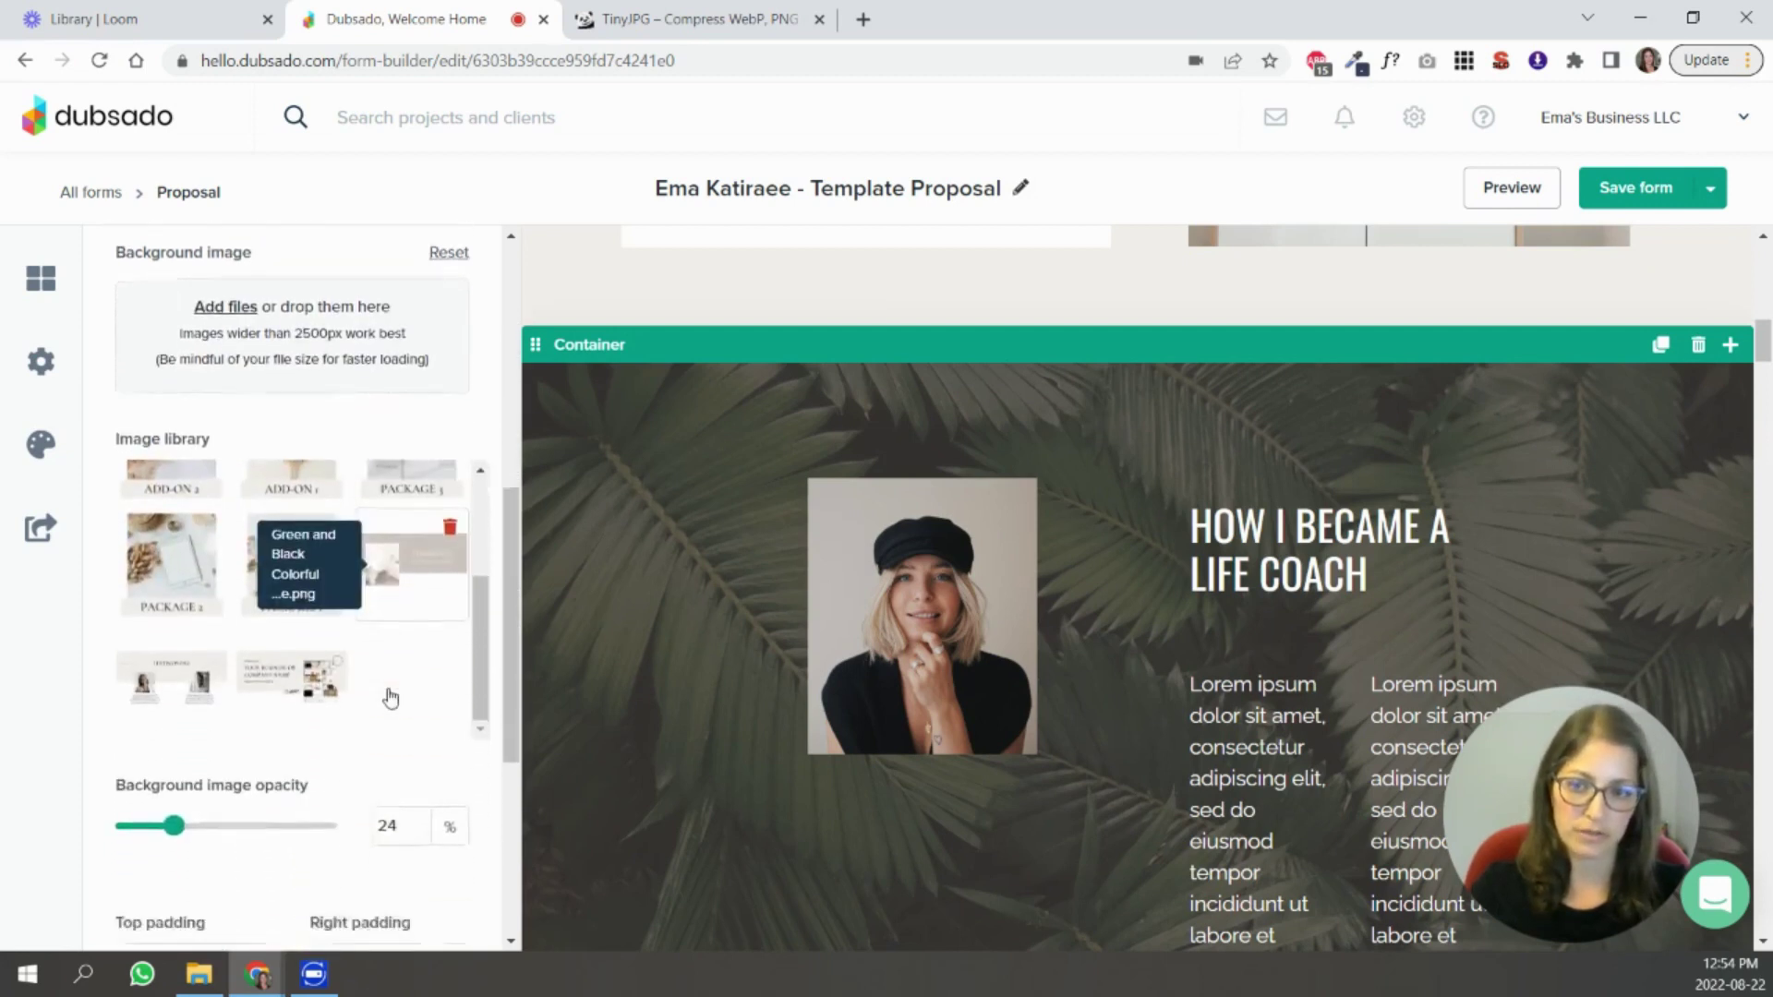
pyautogui.moveTo(170, 545)
pyautogui.mouseDown()
pyautogui.moveTo(150, 545)
pyautogui.moveTo(176, 545)
pyautogui.moveTo(174, 565)
pyautogui.mouseUp()
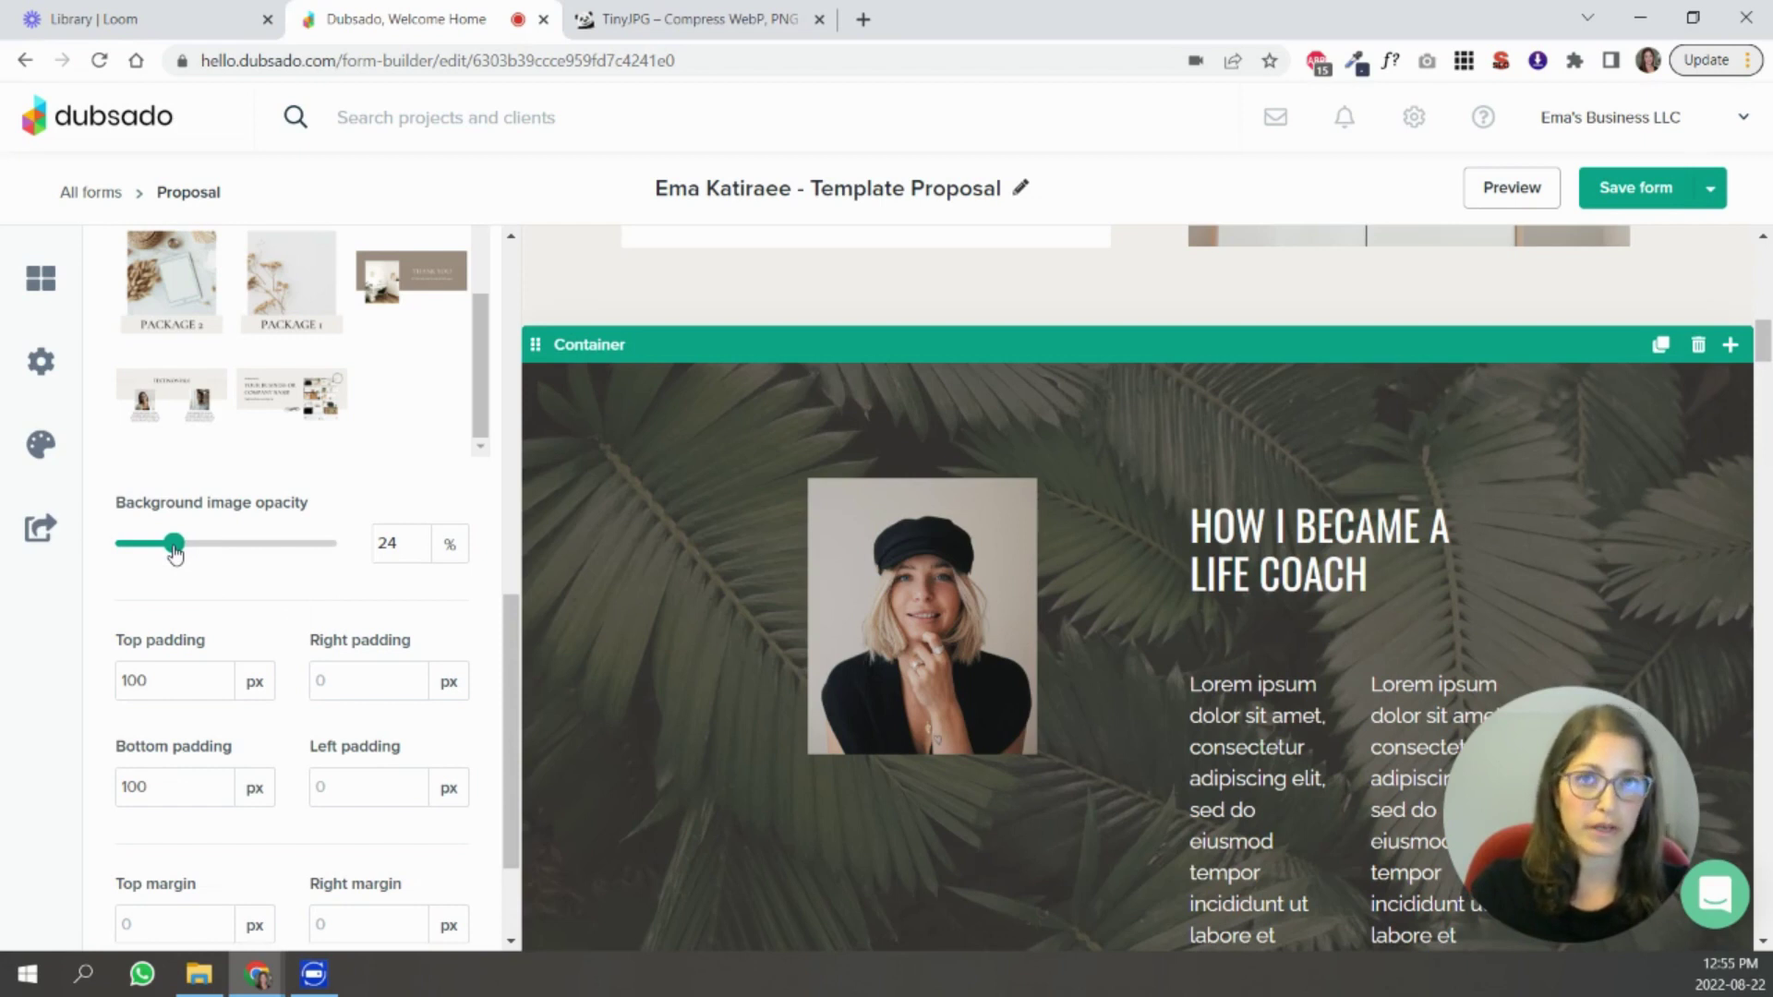
pyautogui.moveTo(175, 545); pyautogui.dragTo(4, 545)
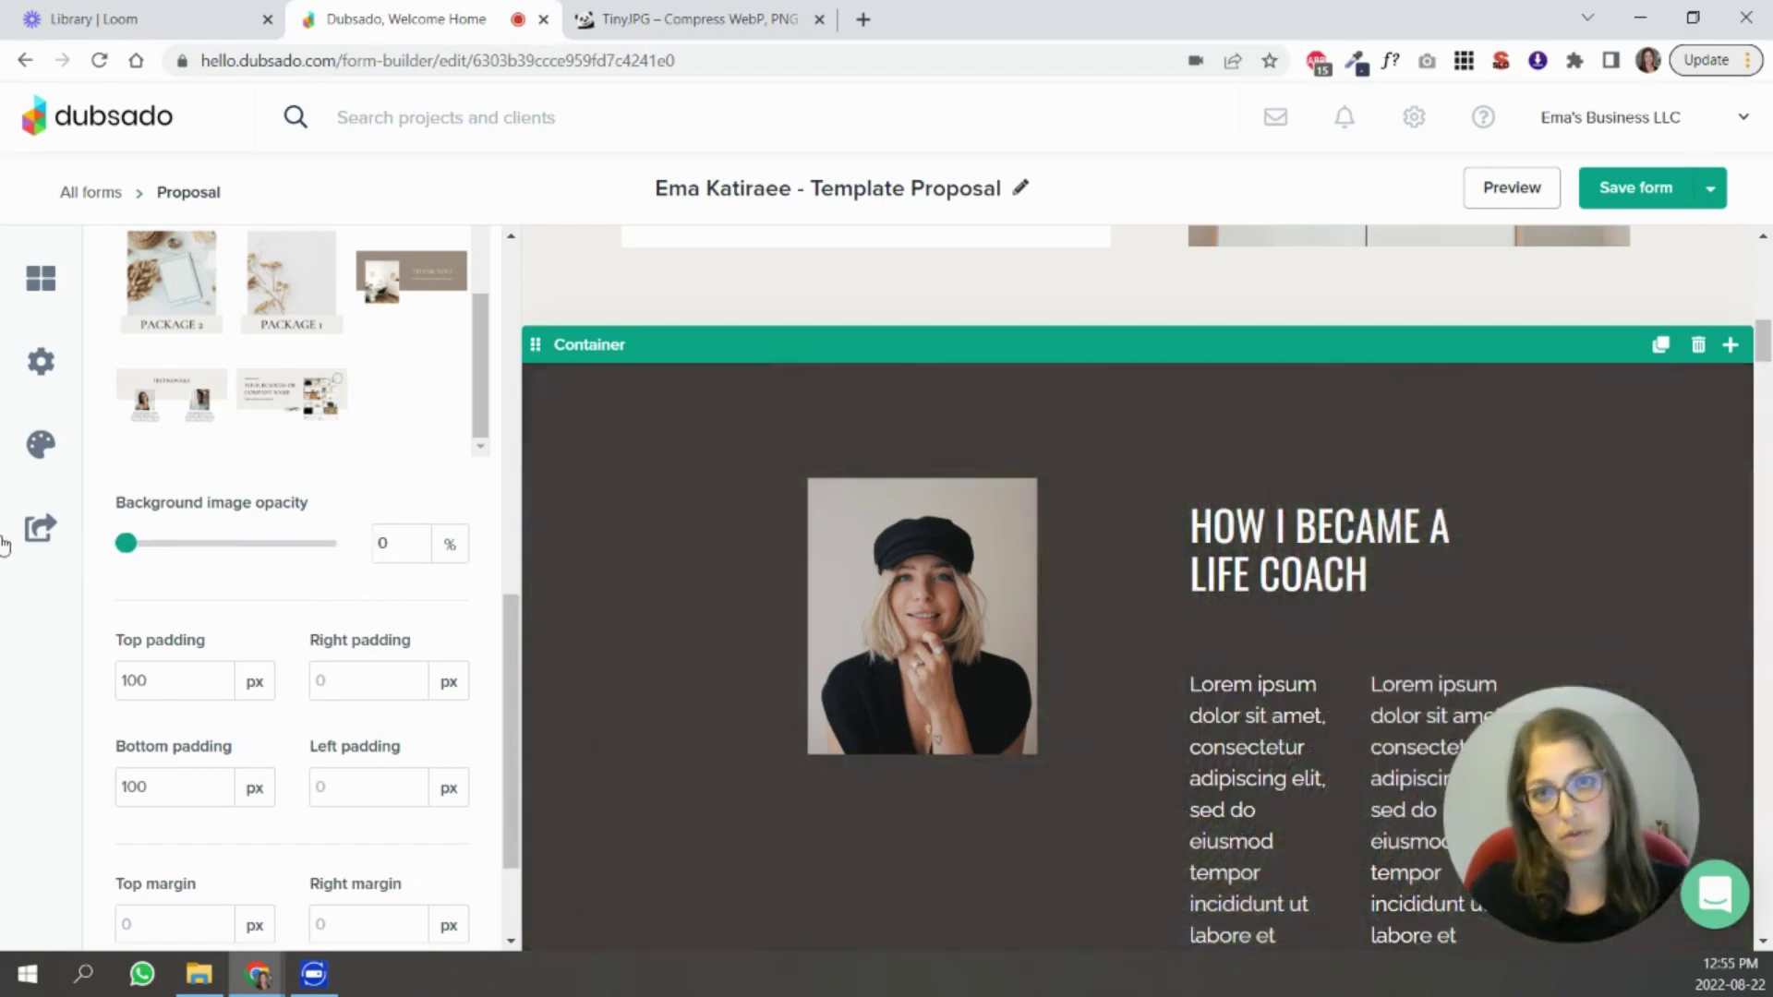
pyautogui.moveTo(126, 546); pyautogui.dragTo(178, 558)
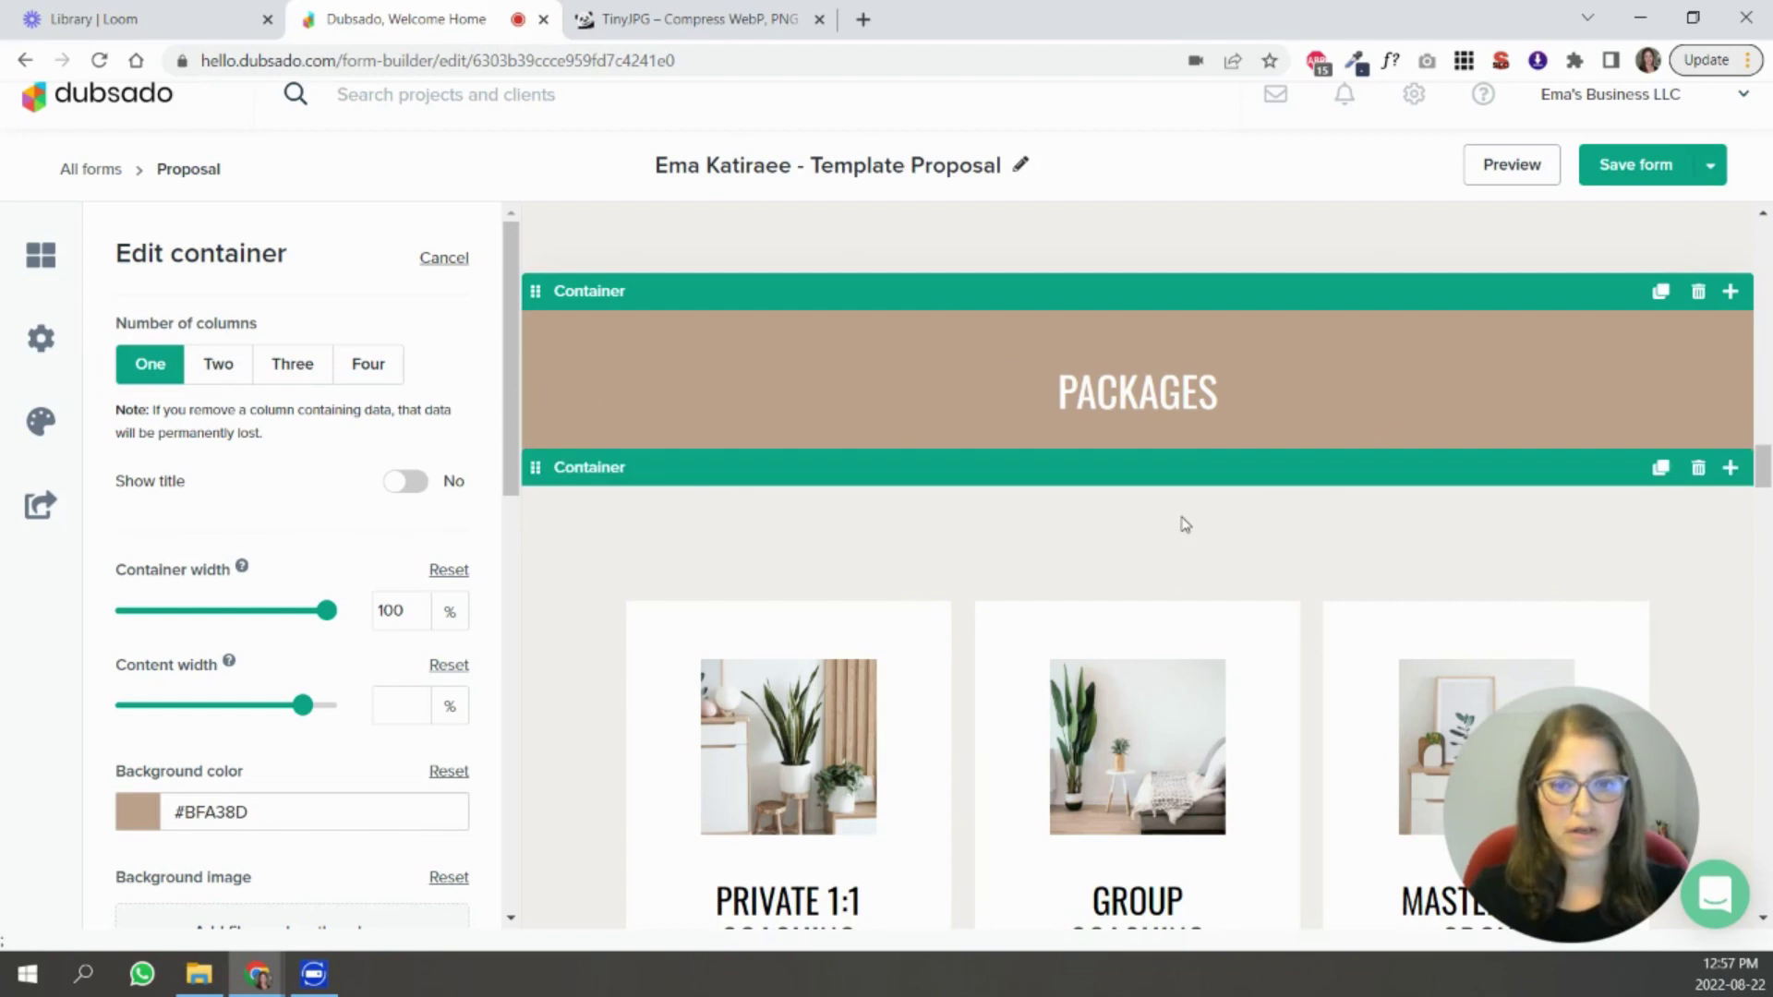
# Replace the first card's PRIVATE 1:1 COACHING heading with the Package Name smart field.
pyautogui.scroll(-4, 1179, 523)
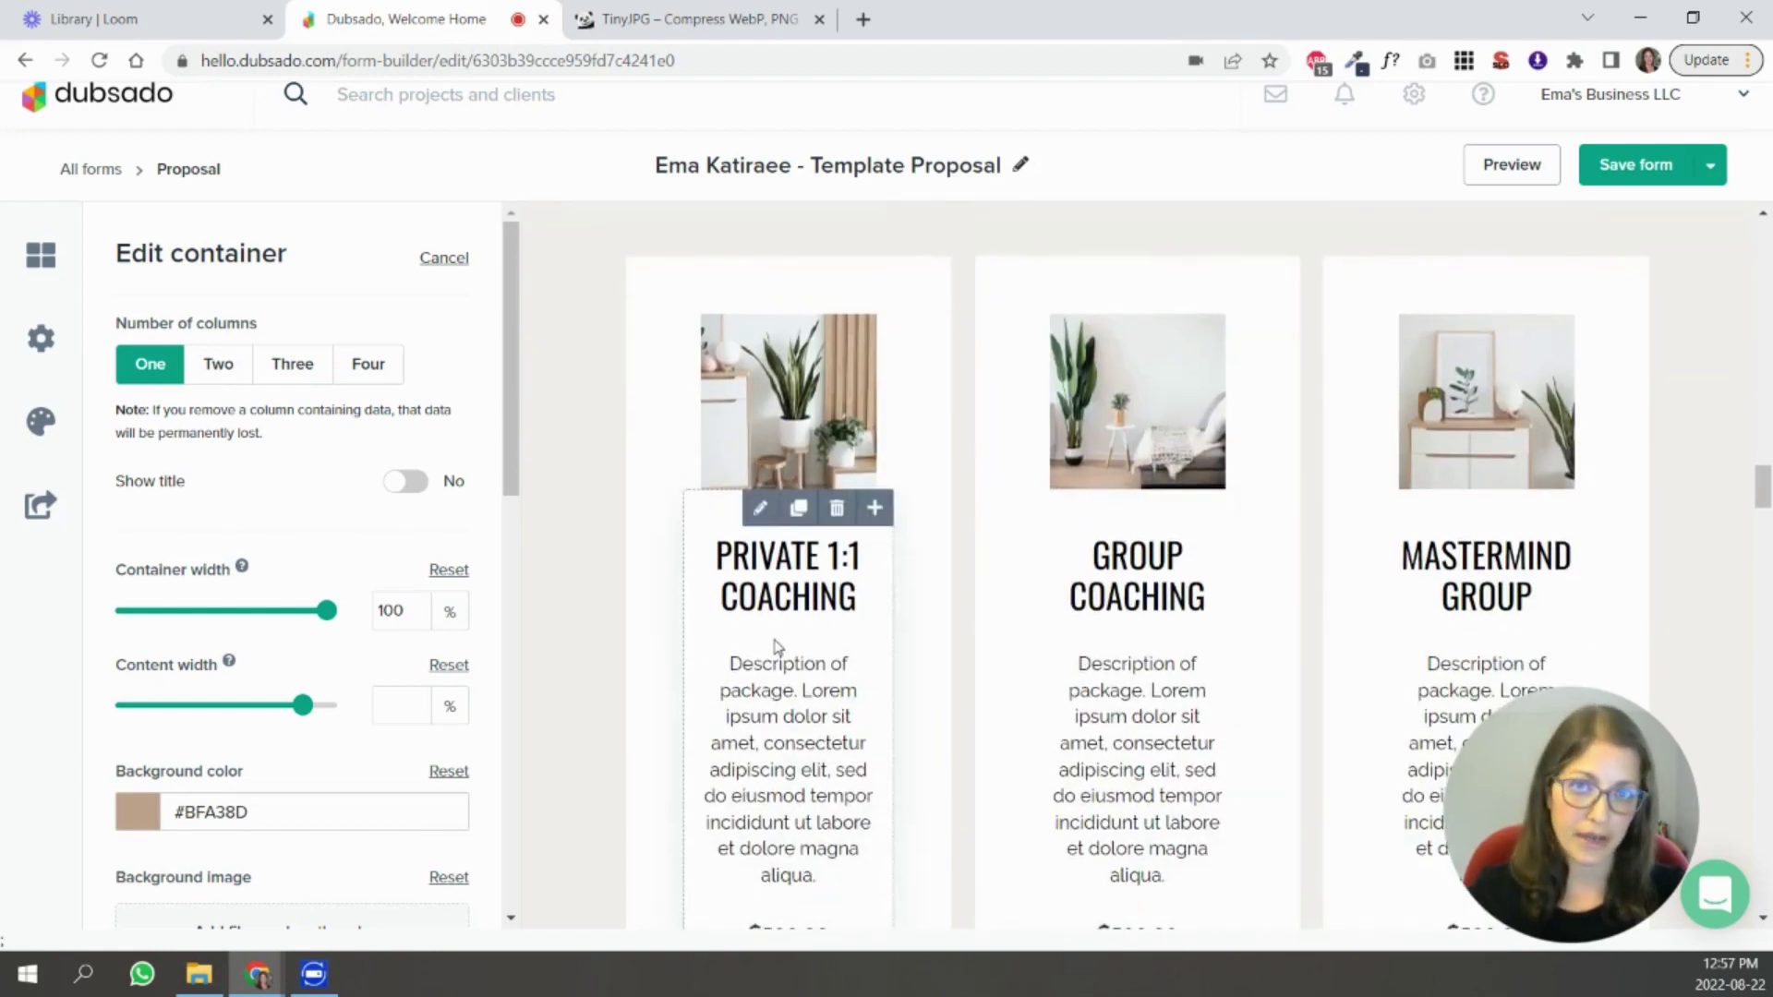
pyautogui.click(777, 628)
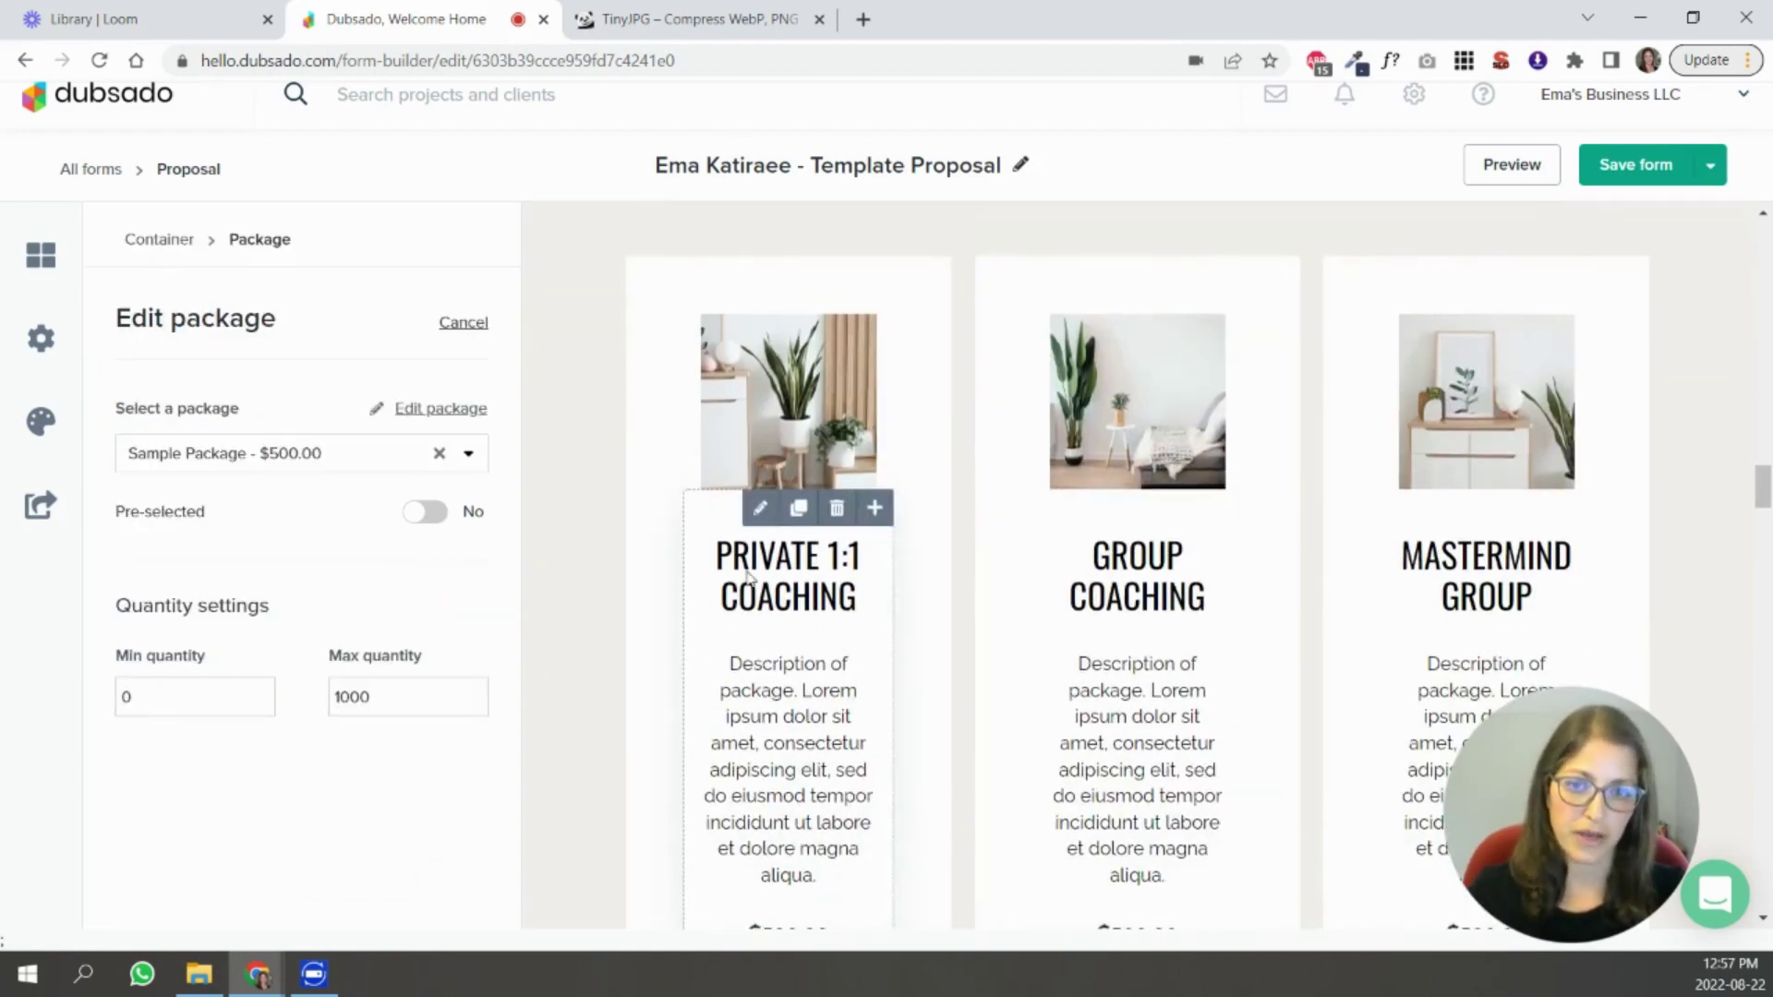
pyautogui.click(758, 510)
pyautogui.click(760, 558)
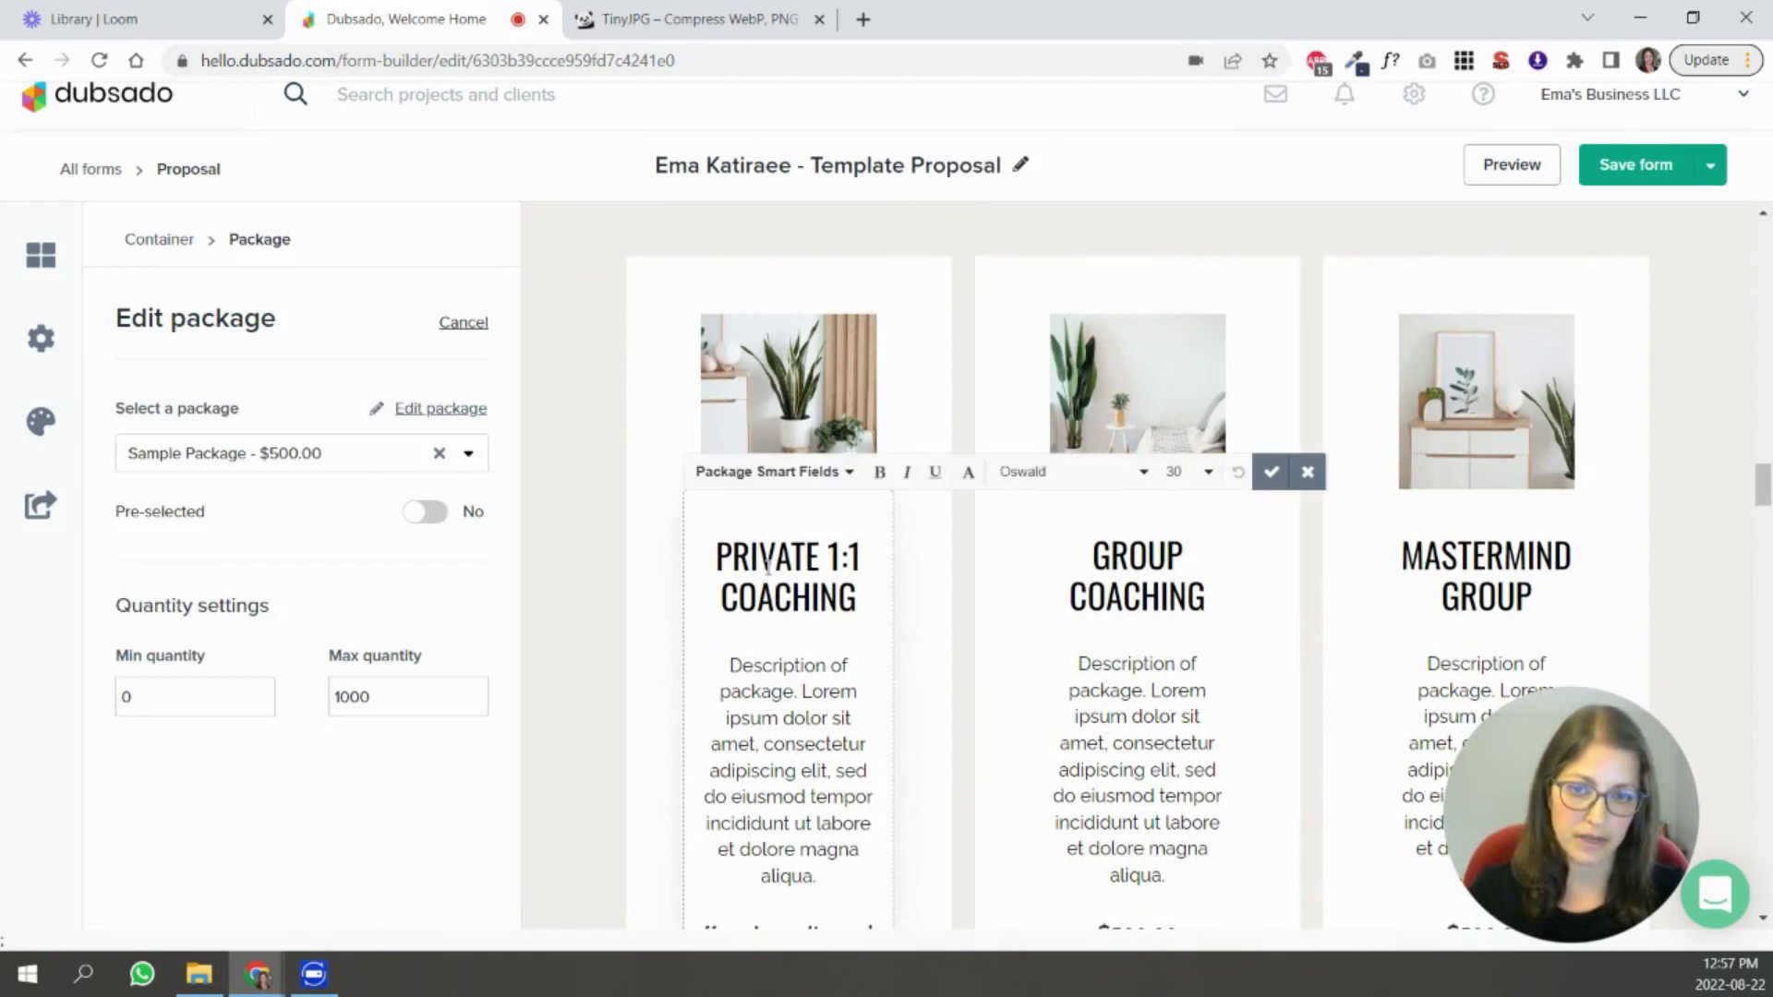
pyautogui.moveTo(719, 554); pyautogui.dragTo(854, 601)
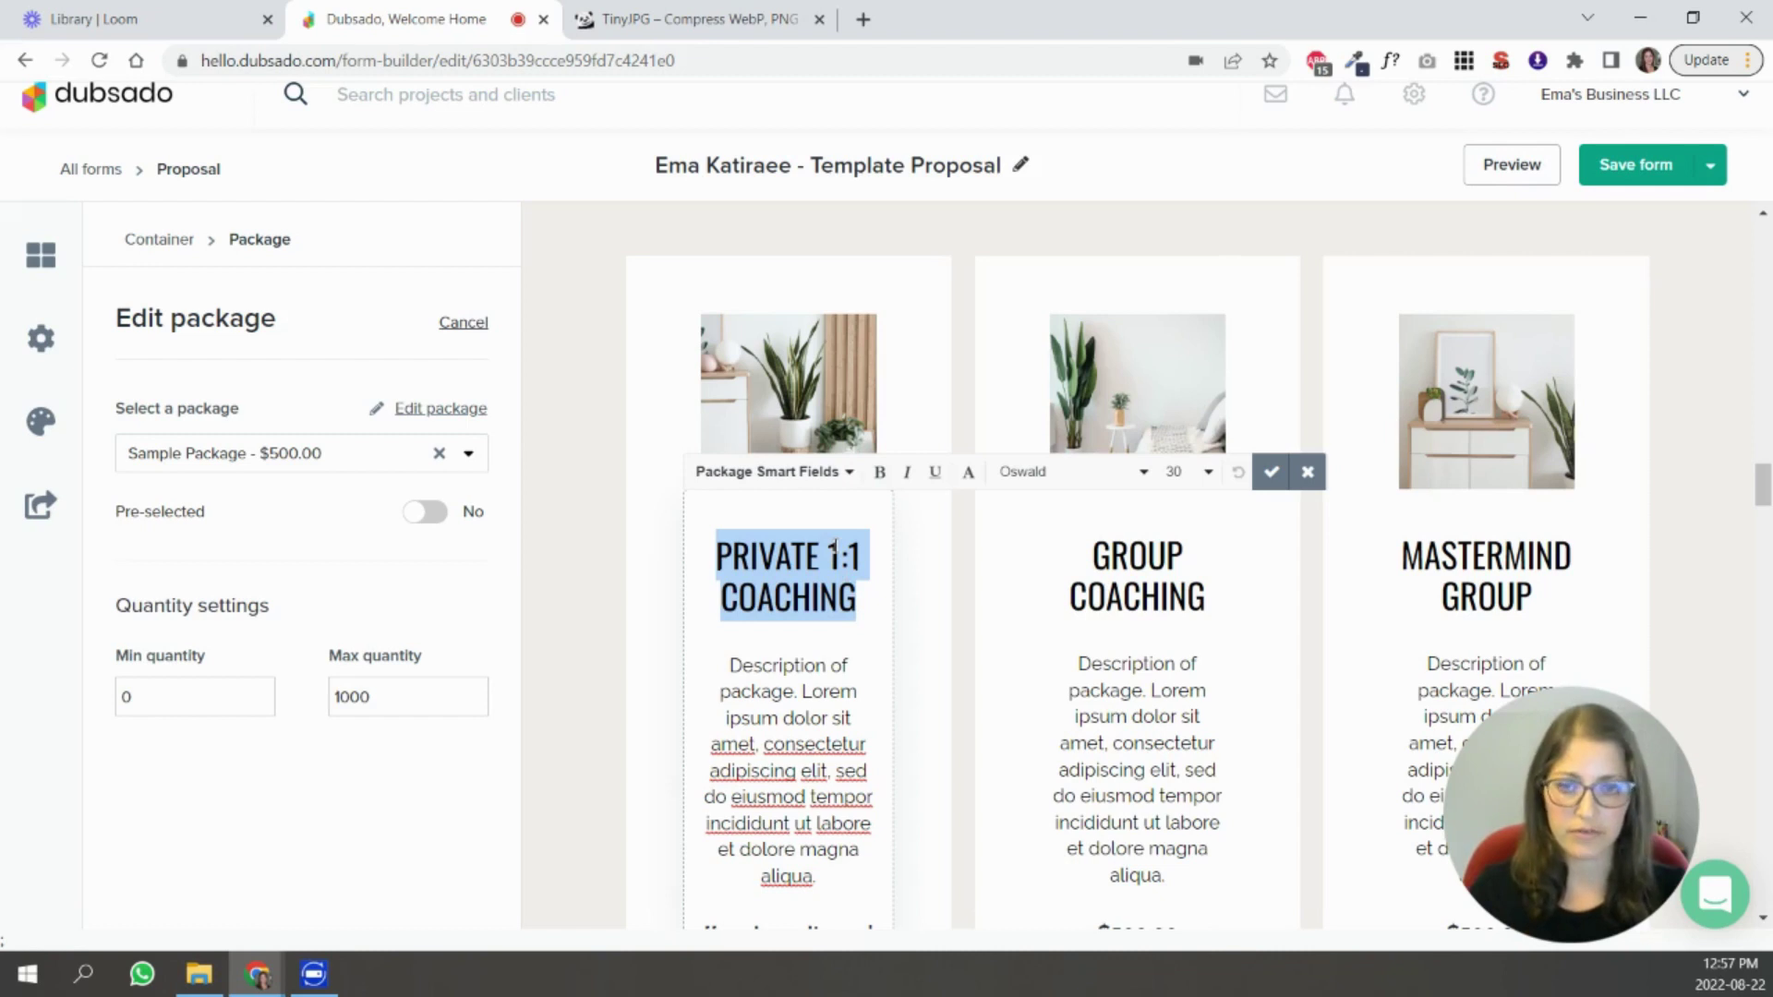
pyautogui.click(793, 472)
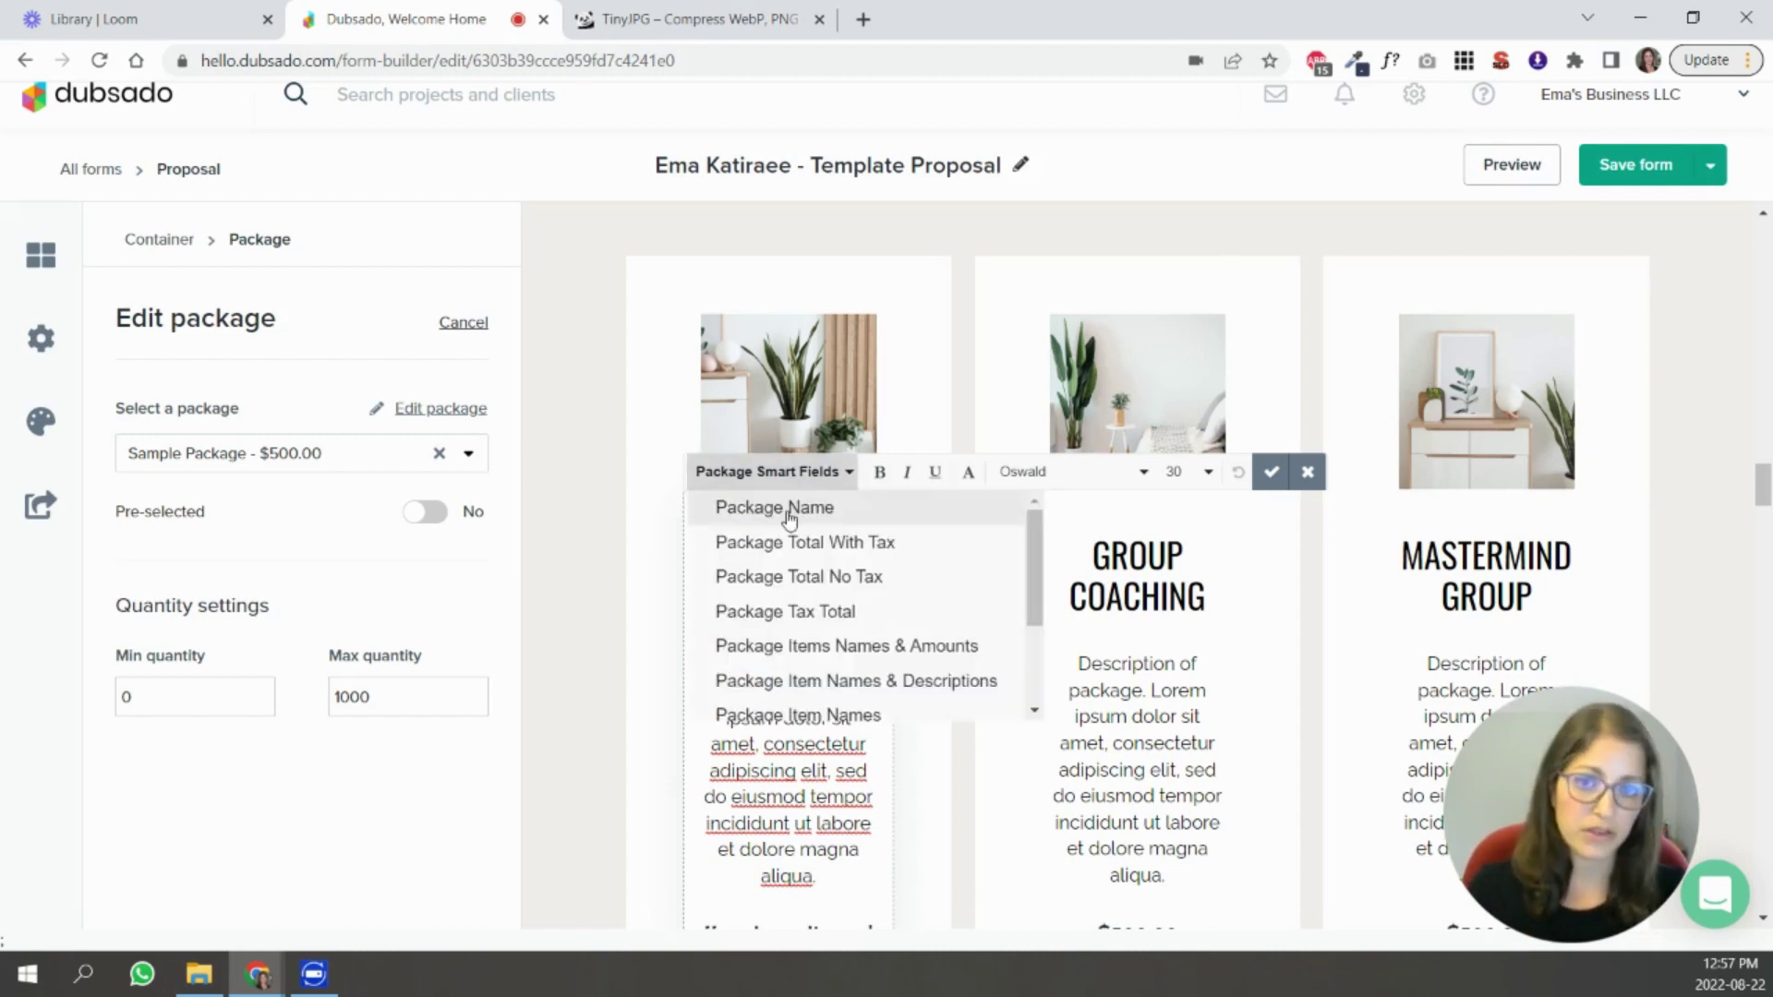
pyautogui.click(788, 507)
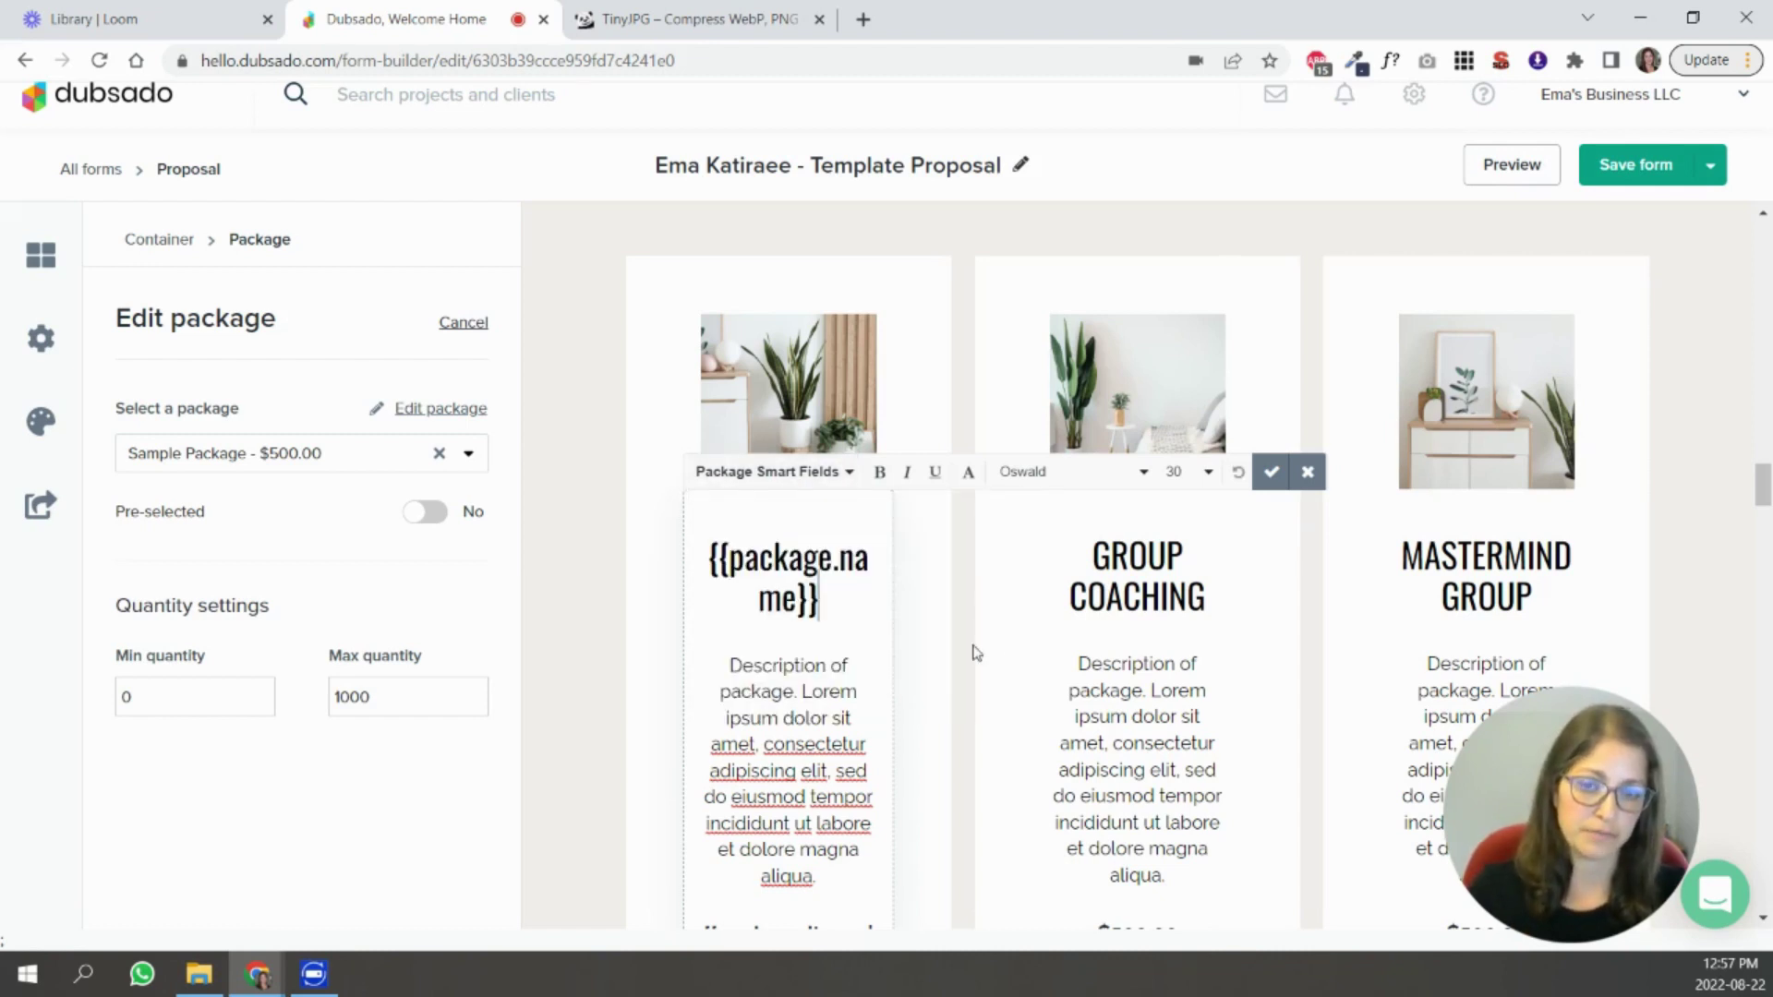
pyautogui.click(1063, 679)
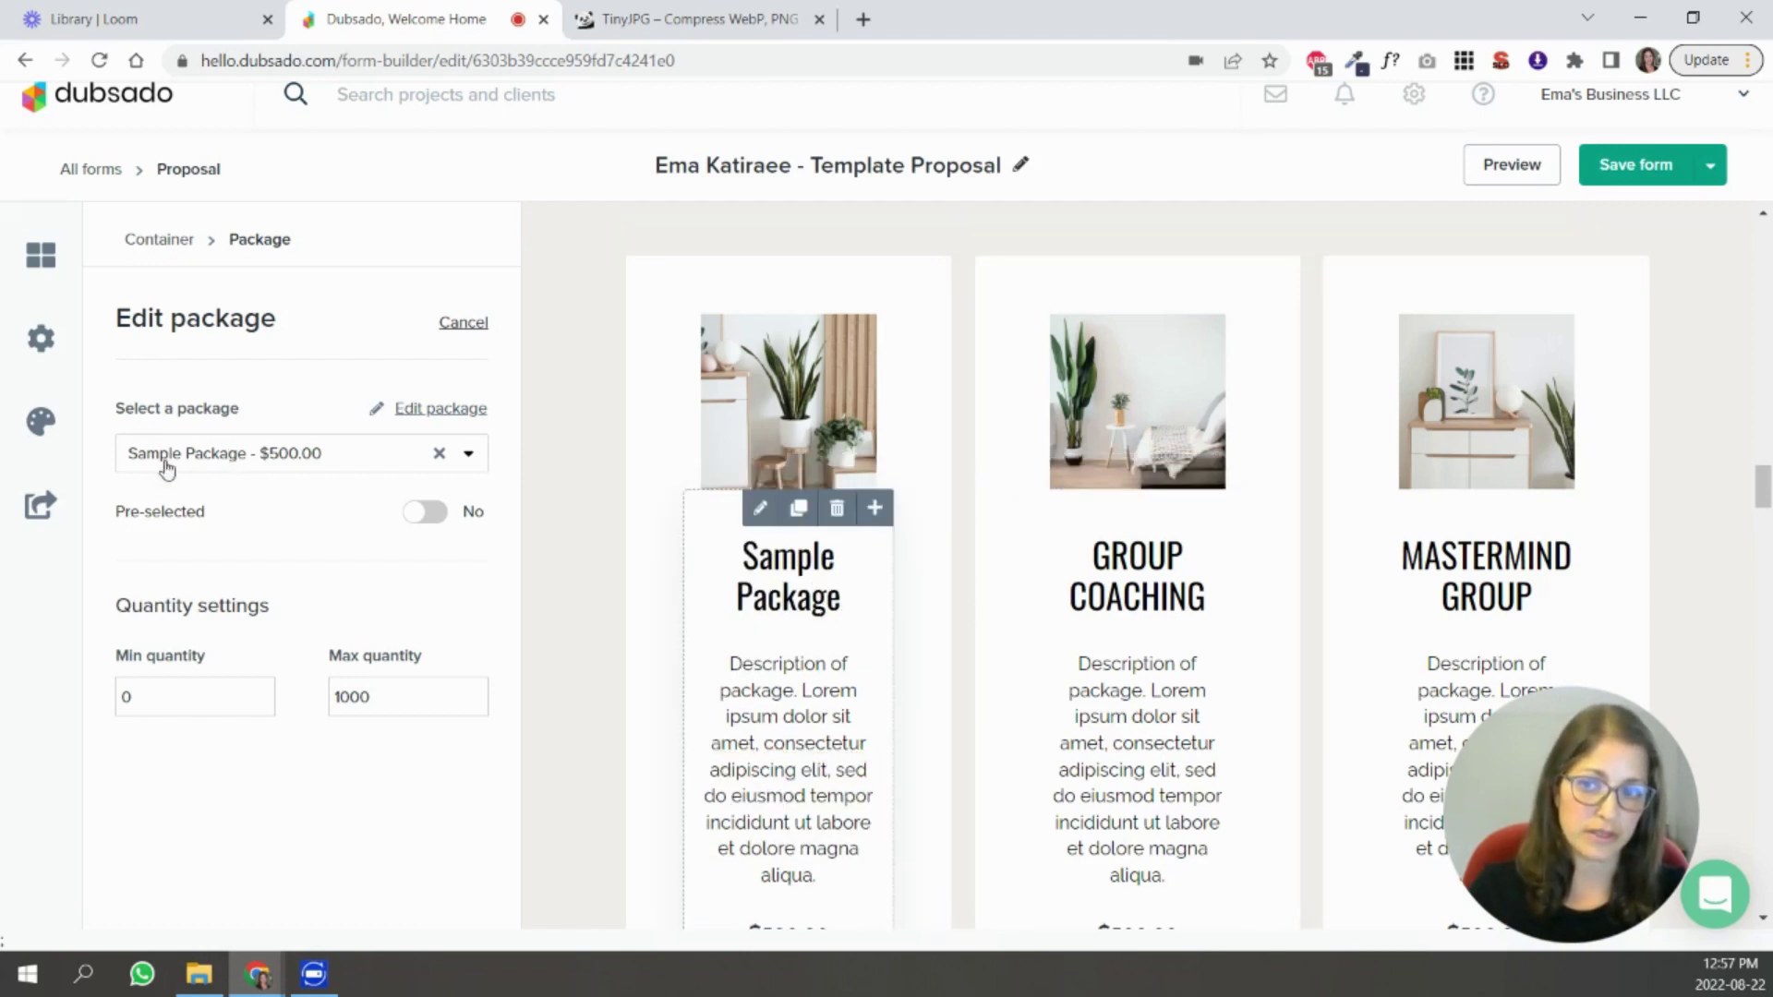
# Swap the card's sample package for the 6 Month Coaching Package ($2,000.00).
pyautogui.scroll(-2, 755, 714)
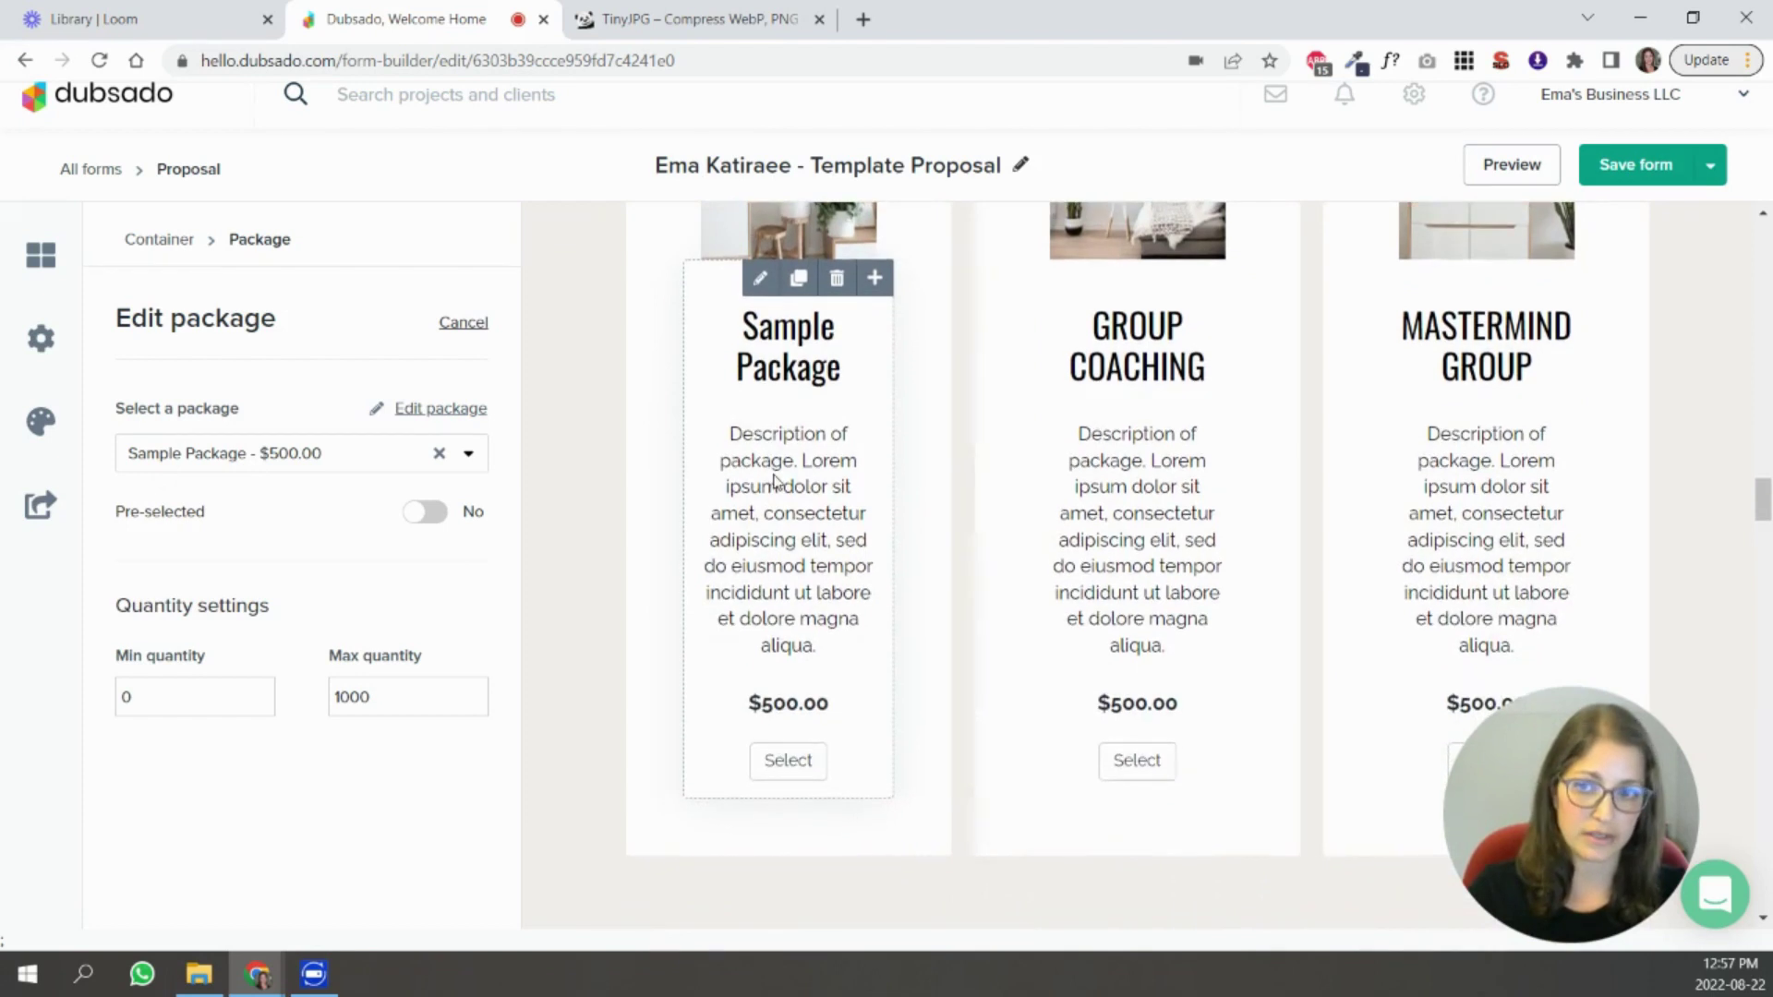
pyautogui.scroll(1, 826, 511)
pyautogui.scroll(-1, 827, 511)
pyautogui.click(440, 453)
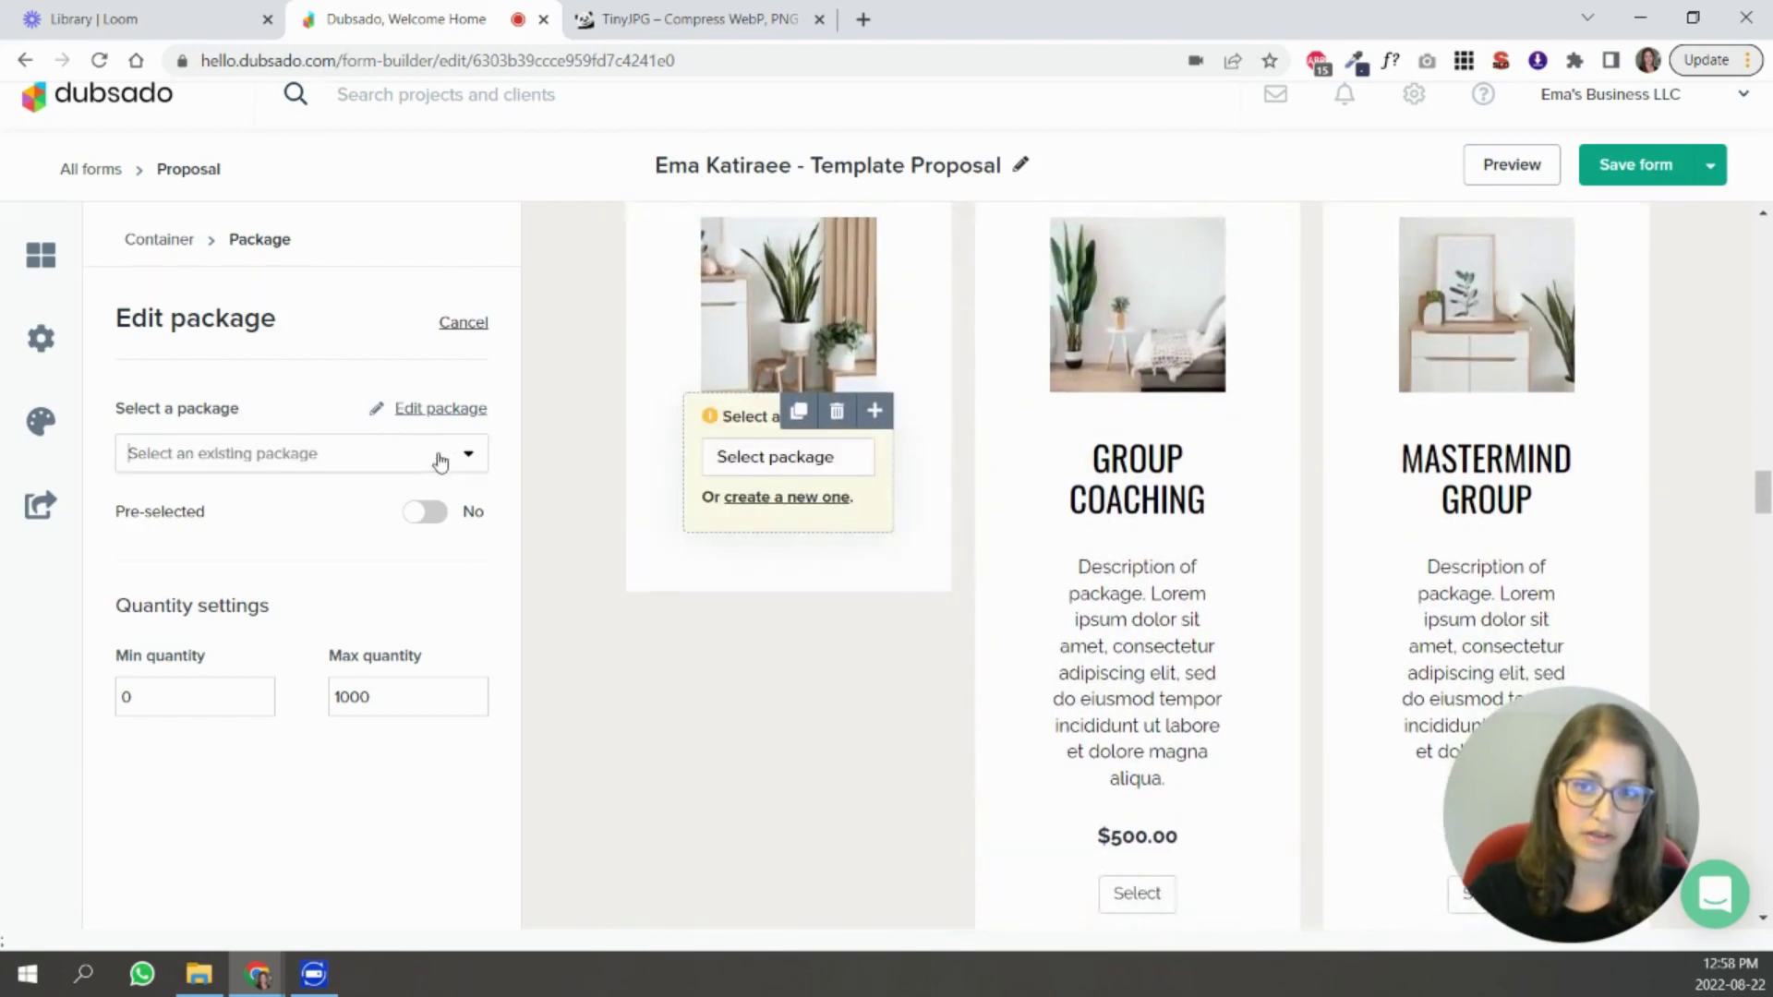
pyautogui.click(334, 461)
pyautogui.click(295, 509)
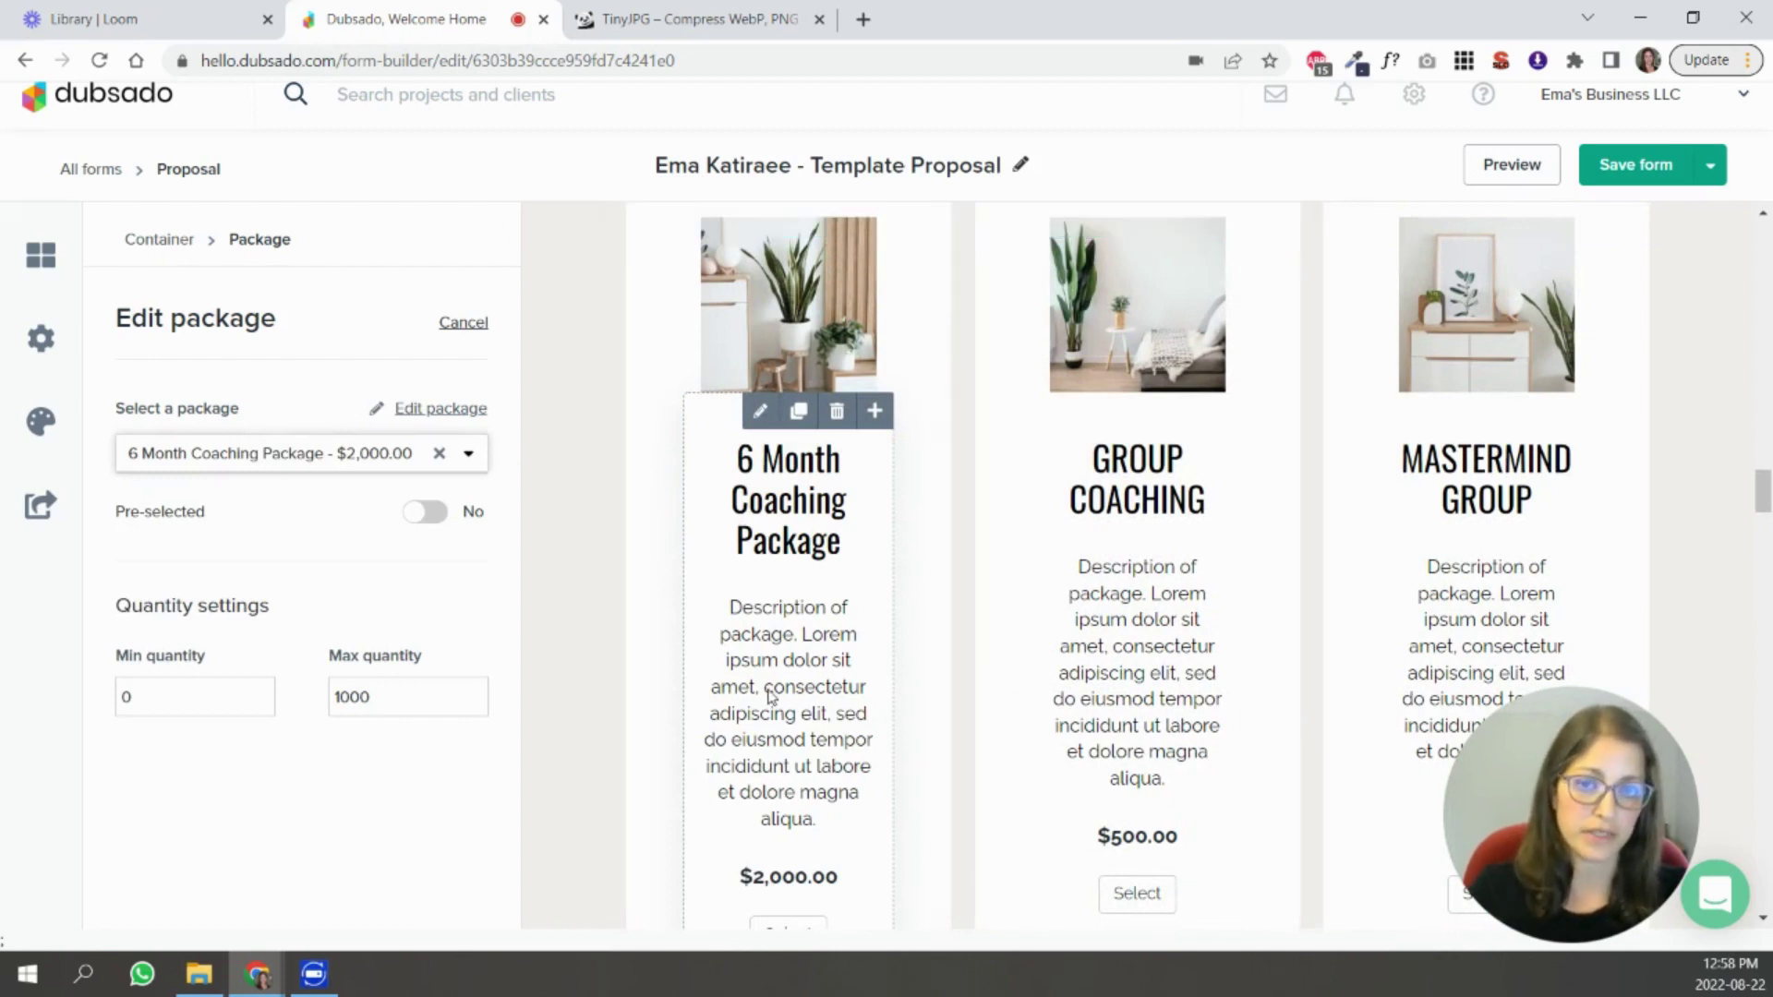
# Browse the first card's package smart fields without changes, then select the ADD-ON 1 card.
pyautogui.click(760, 412)
pyautogui.scroll(-3, 757, 324)
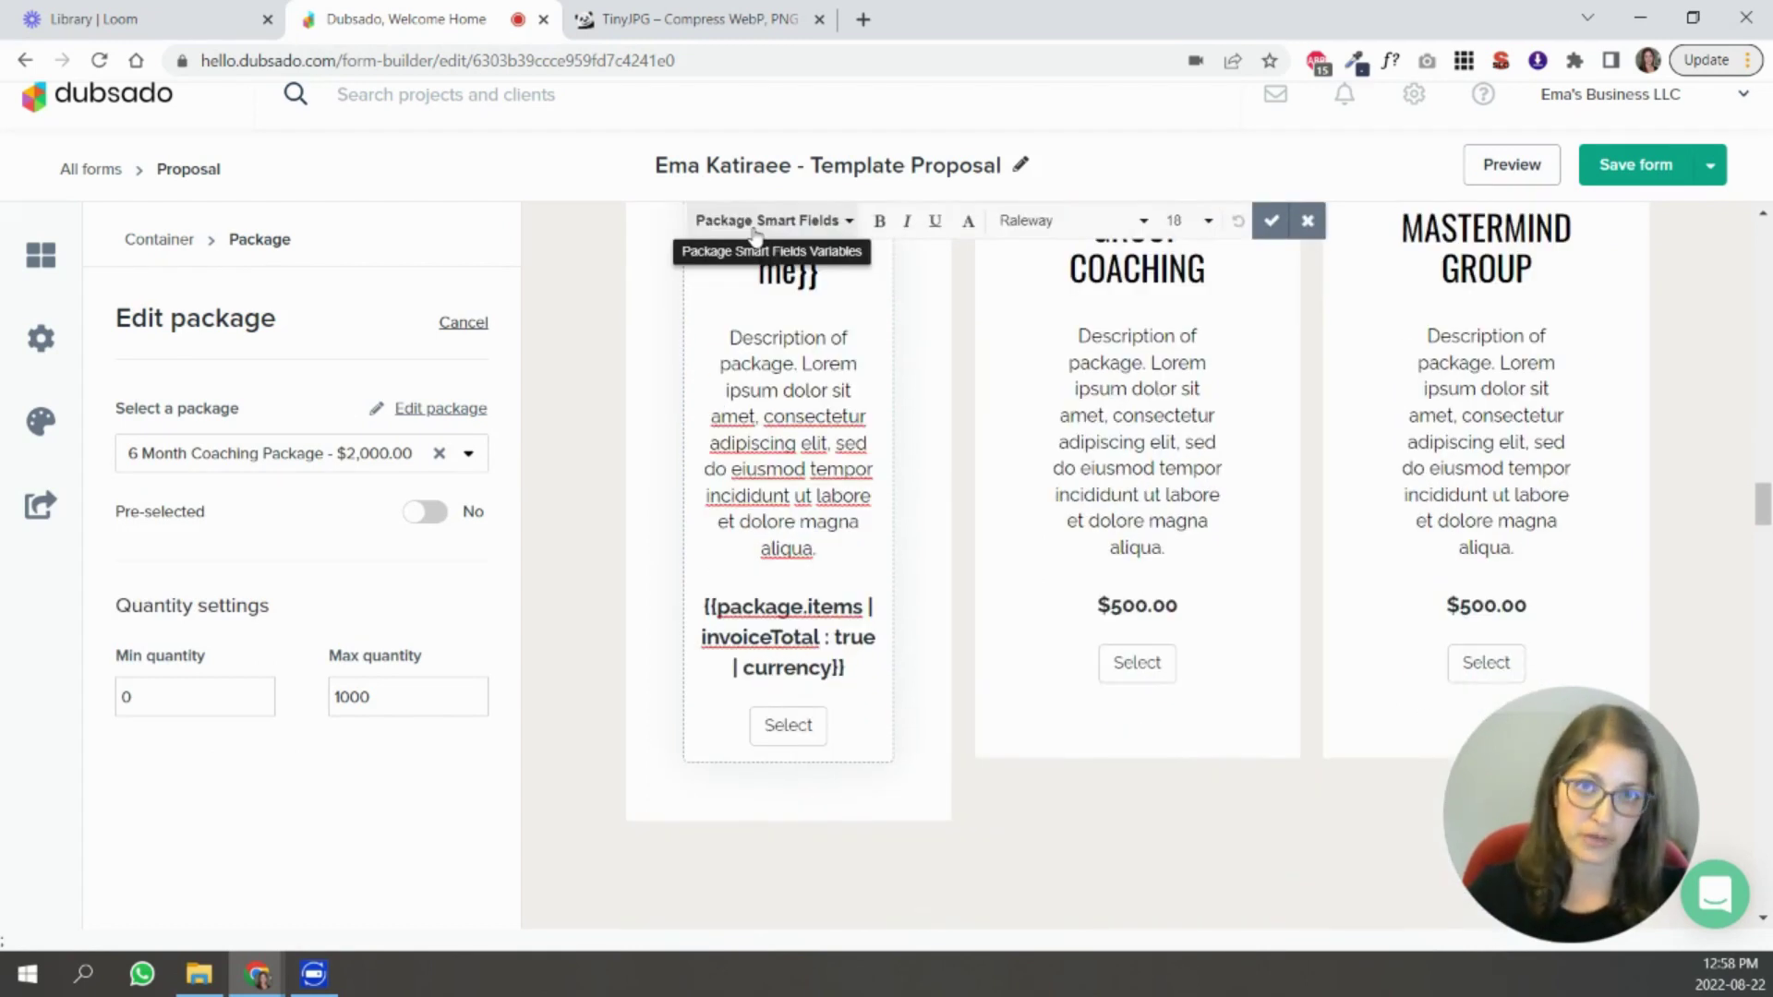
pyautogui.click(756, 231)
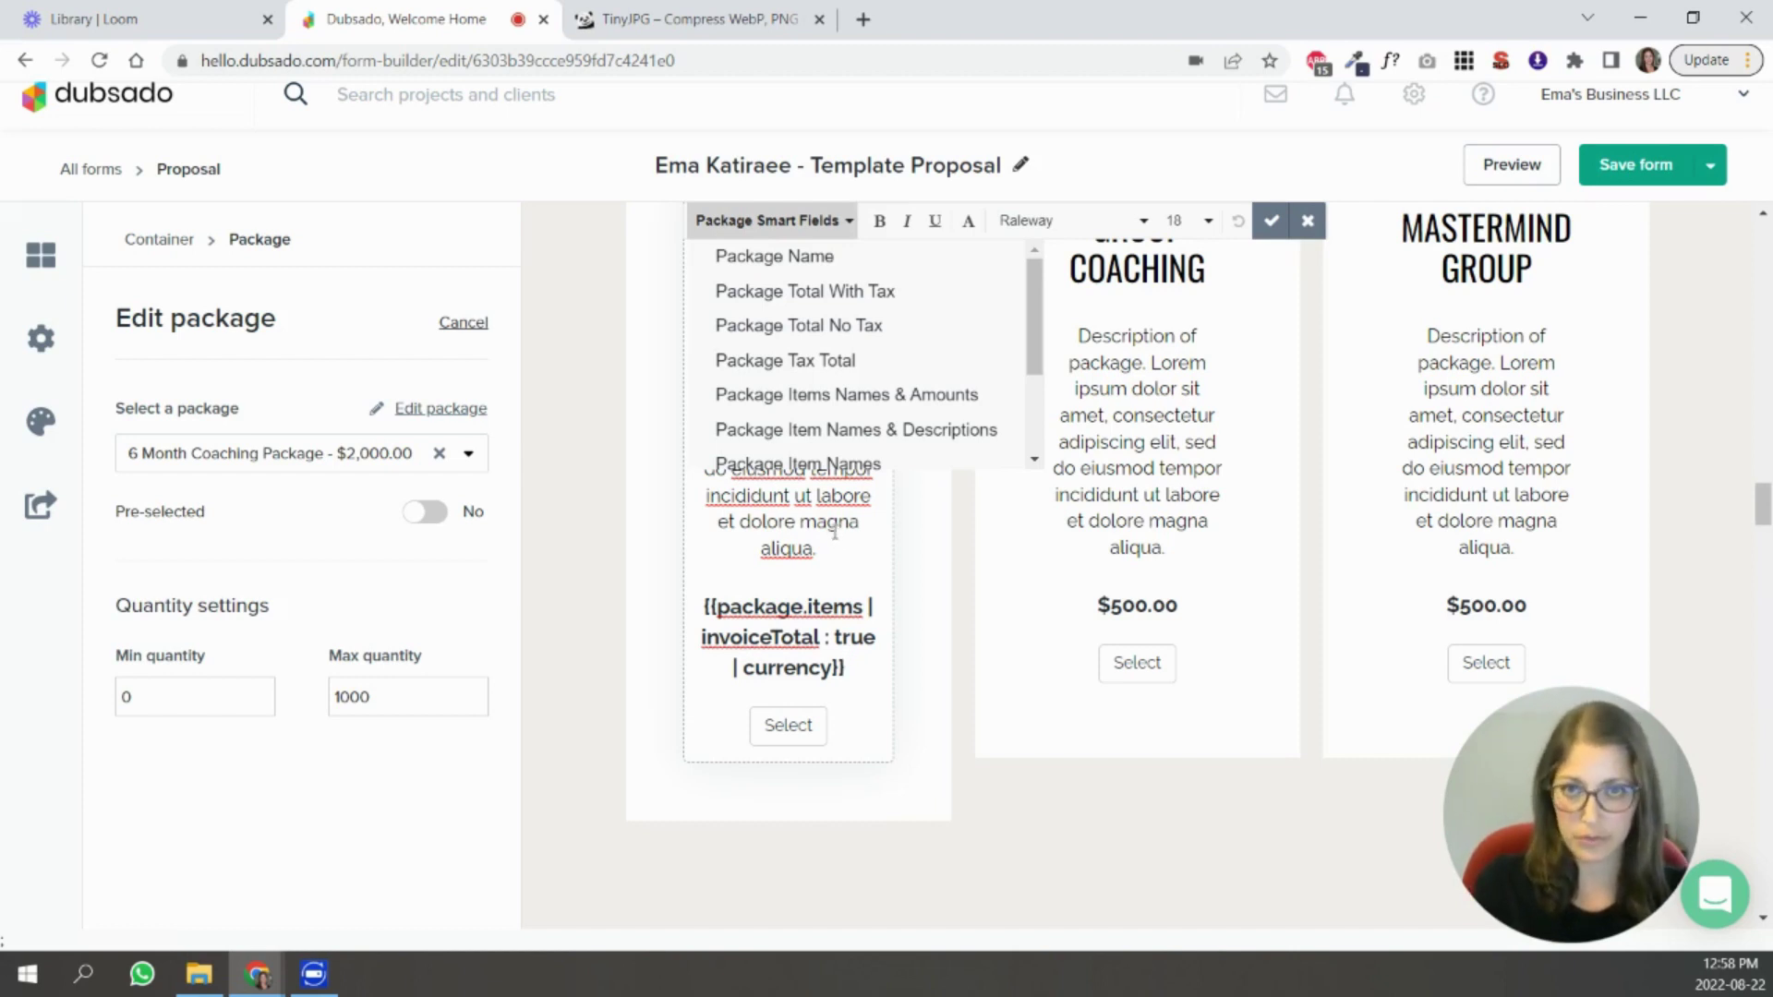
pyautogui.moveTo(1032, 335); pyautogui.dragTo(1032, 415)
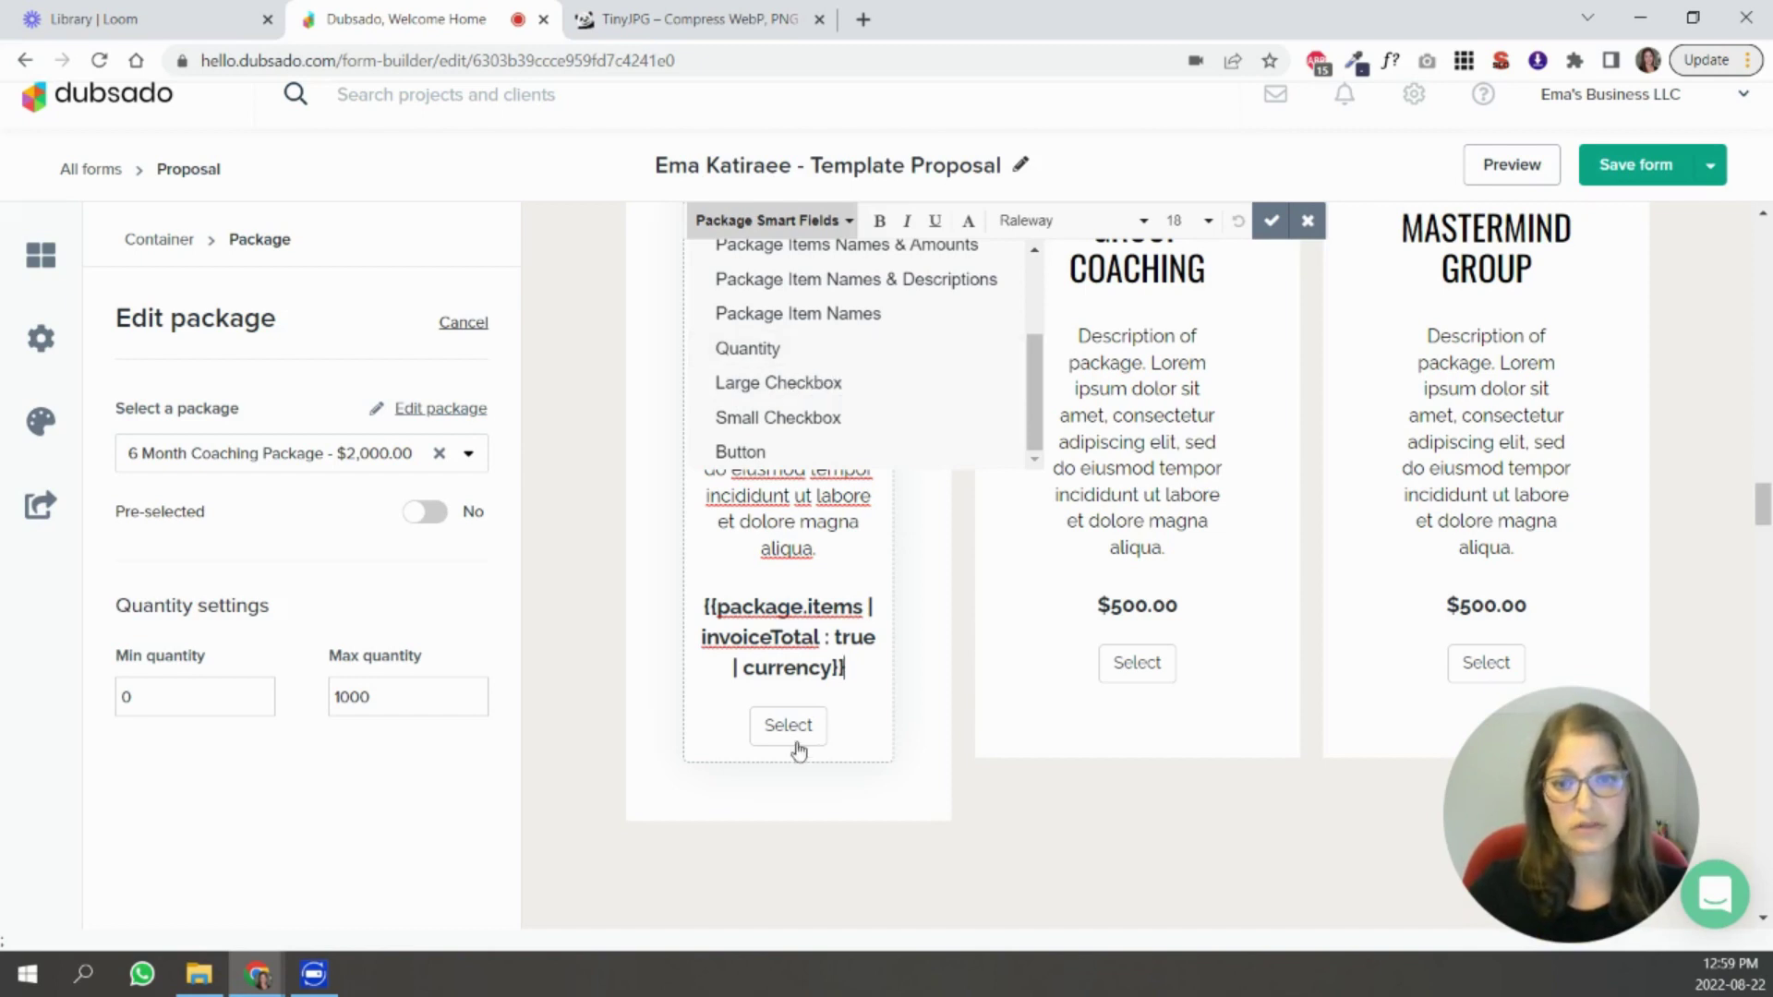
pyautogui.click(1035, 654)
pyautogui.scroll(-10, 1053, 589)
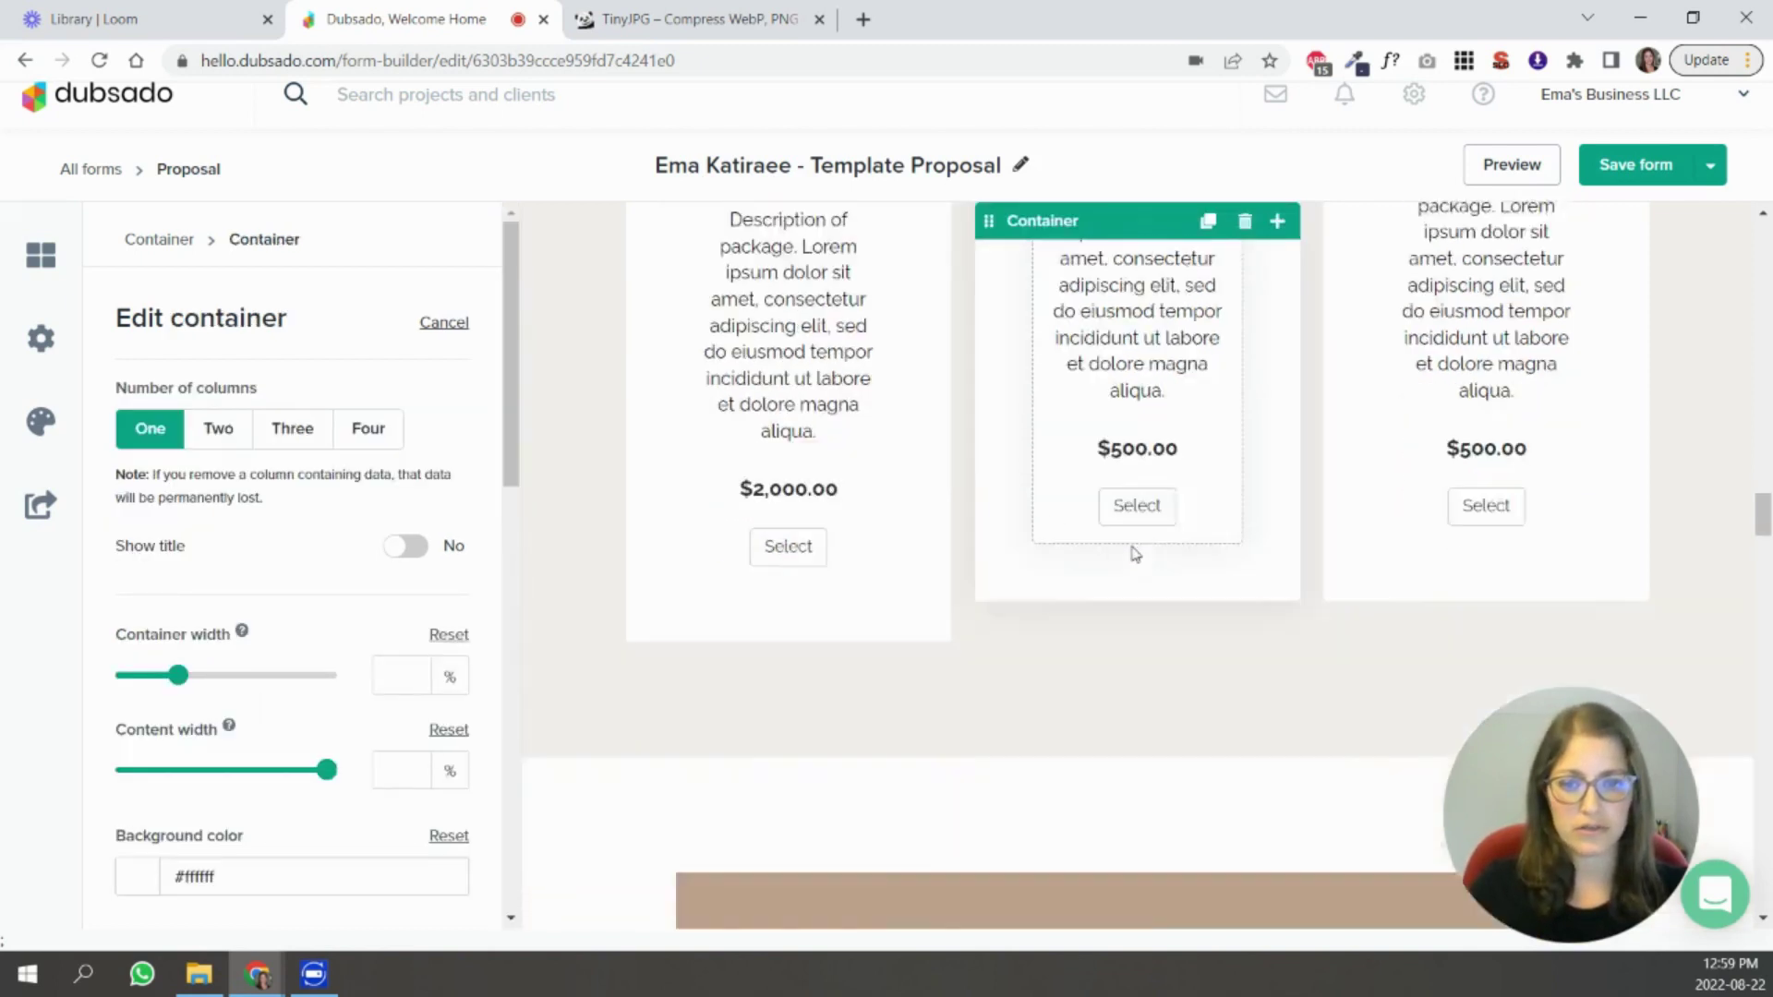
pyautogui.click(843, 487)
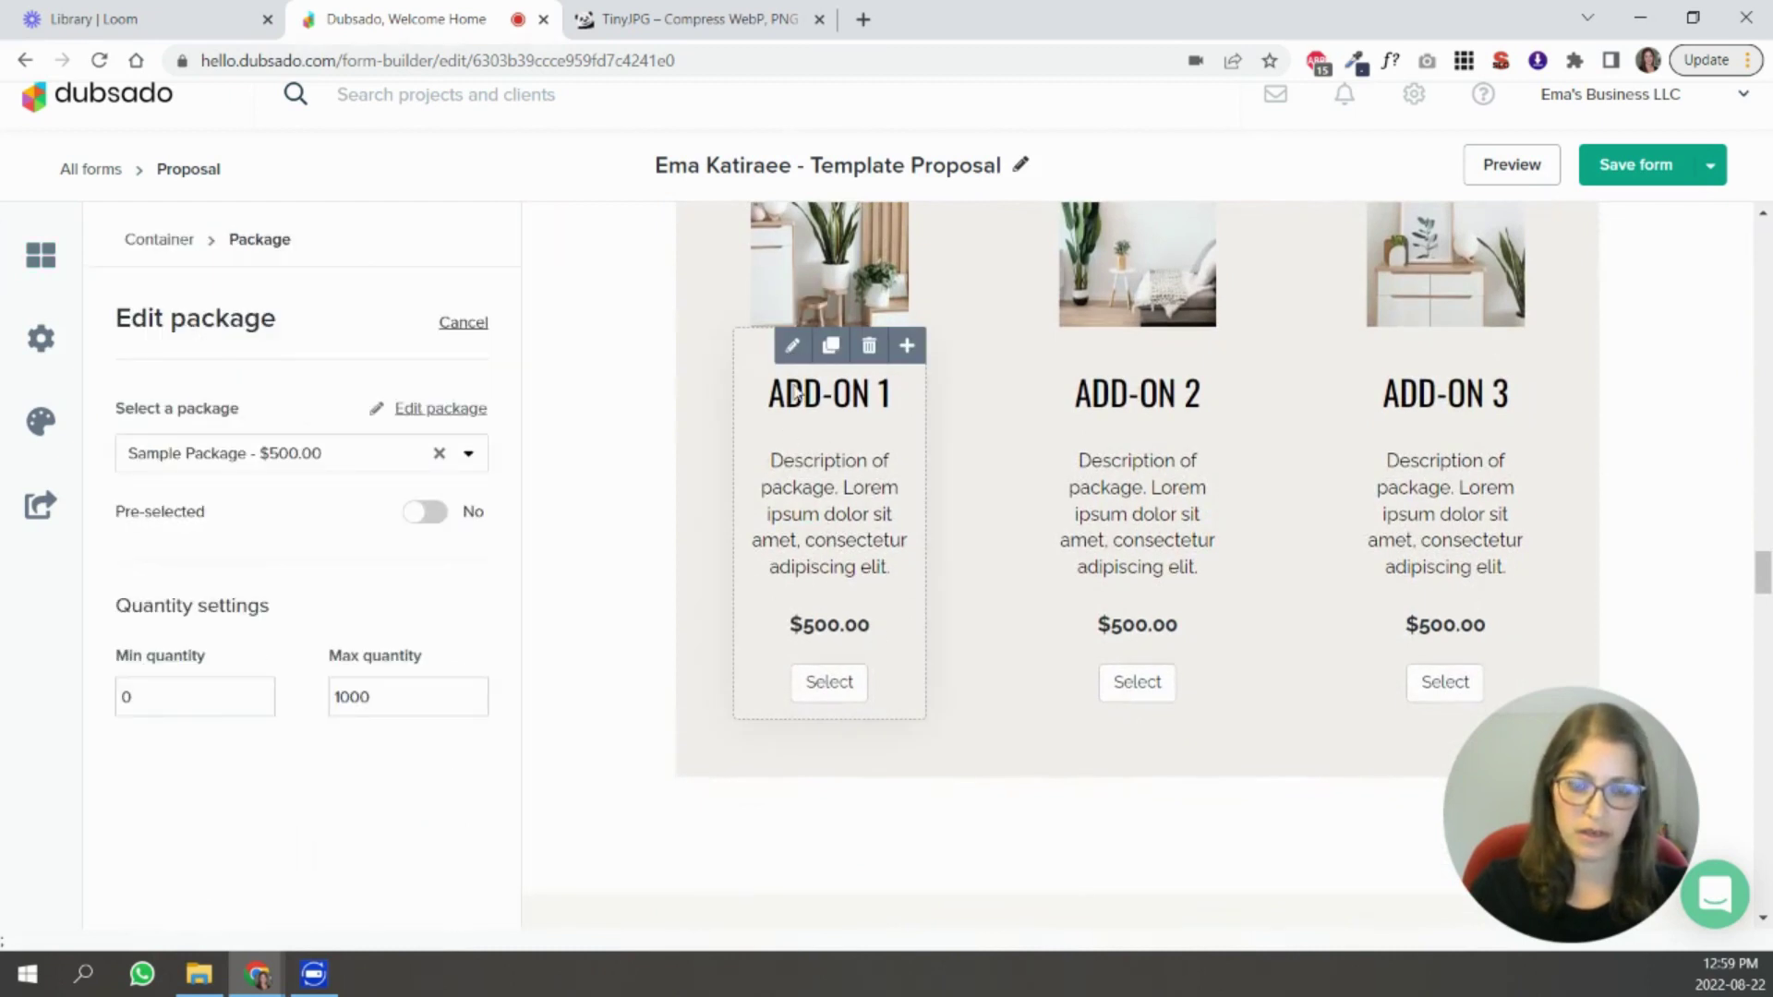
# Replace the ADD-ON 1 card's Select label with a Quantity smart field.
pyautogui.click(792, 345)
pyautogui.press('BackSpace')
pyautogui.press('BackSpace')
pyautogui.press('BackSpace')
pyautogui.press('BackSpace')
pyautogui.press('BackSpace')
pyautogui.press('BackSpace')
pyautogui.press('BackSpace')
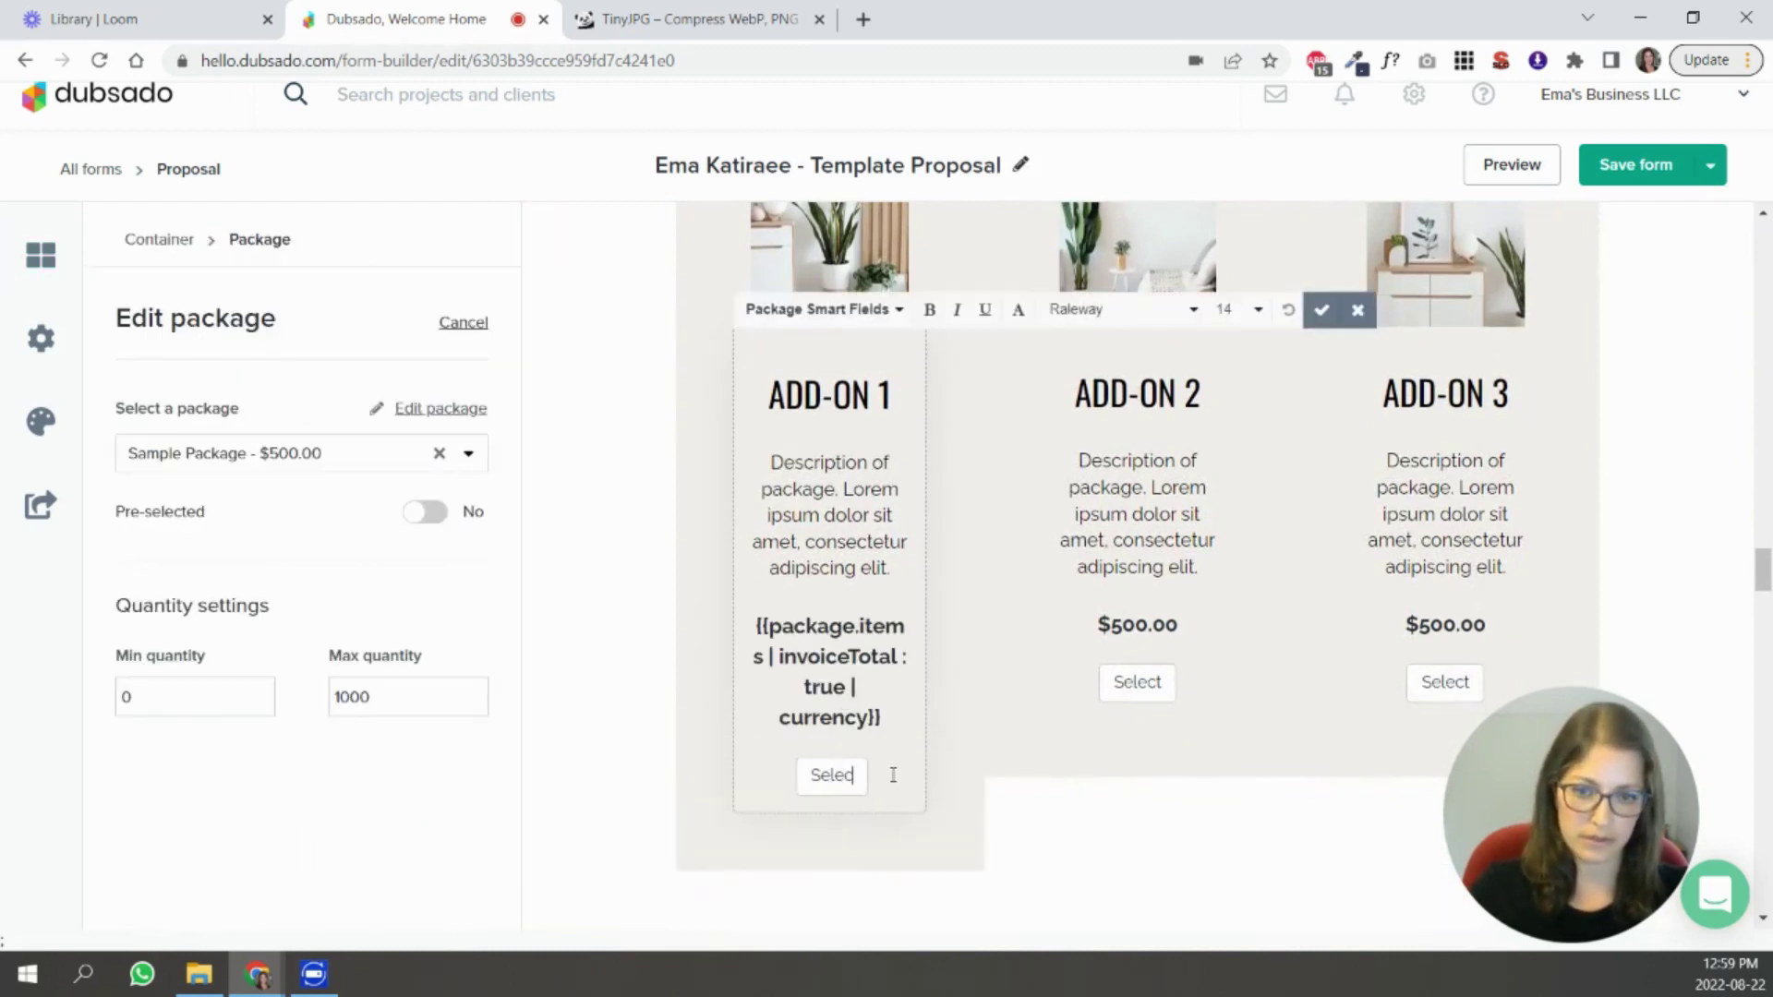
pyautogui.click(794, 310)
pyautogui.scroll(-3, 856, 480)
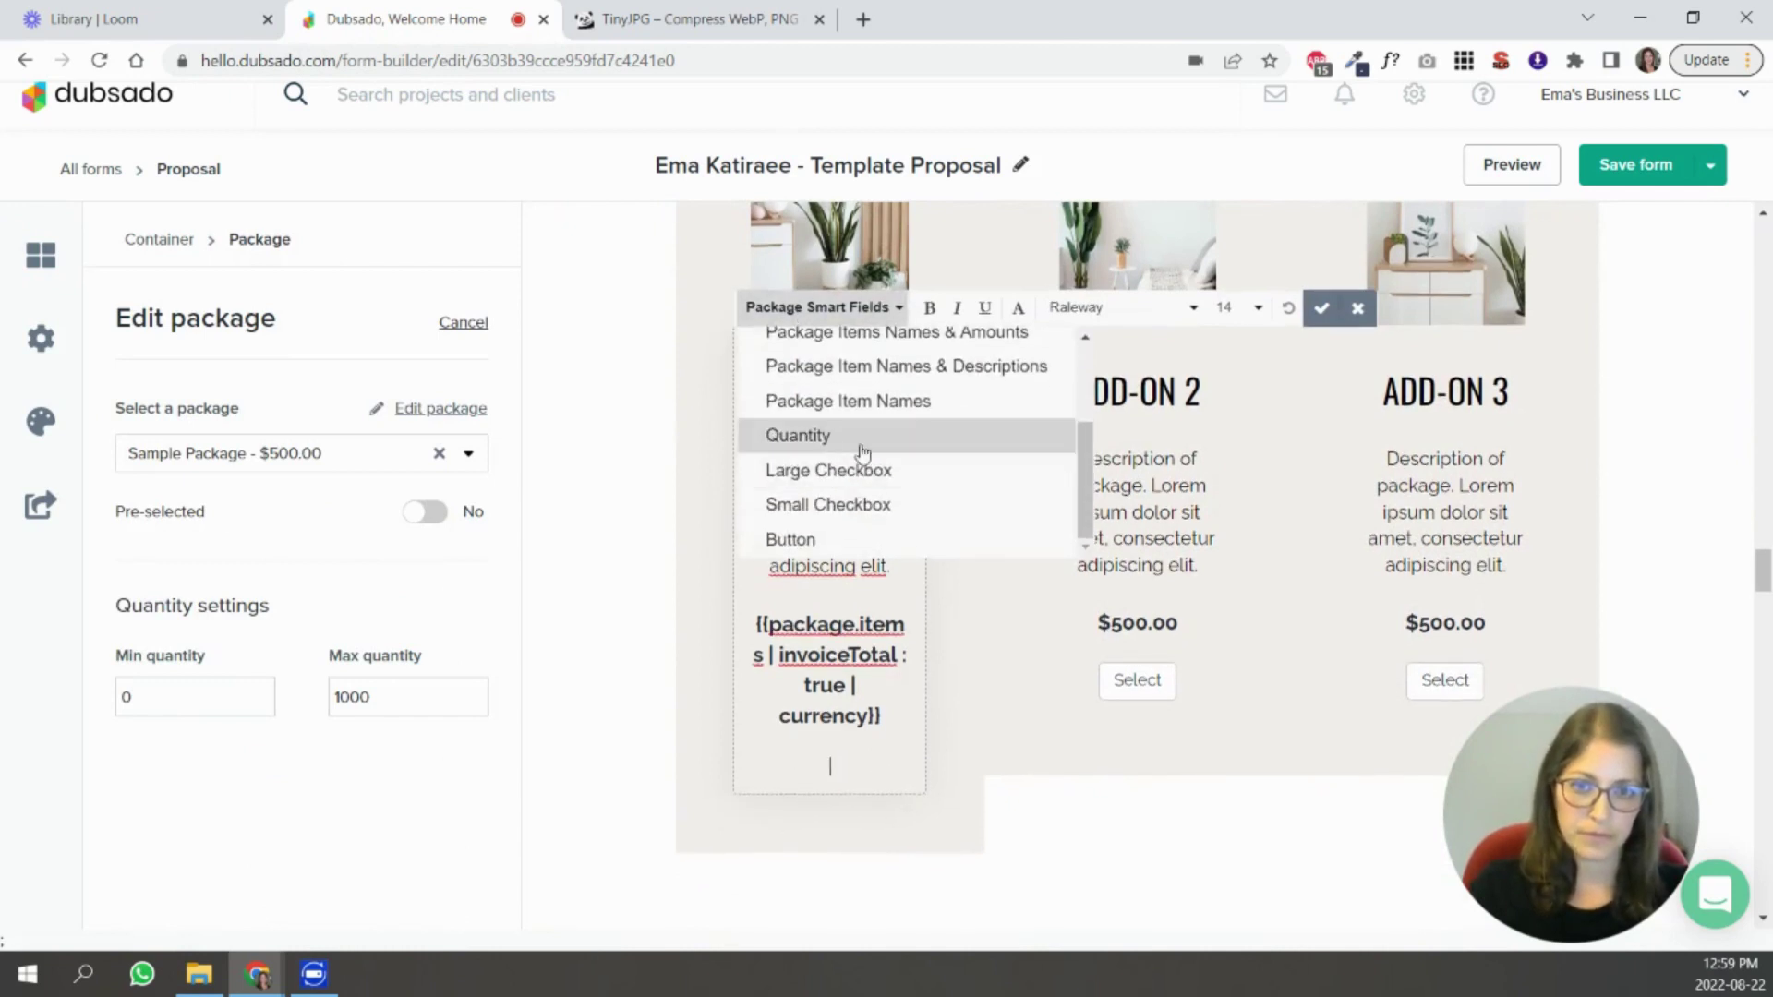
pyautogui.click(863, 451)
pyautogui.click(1002, 785)
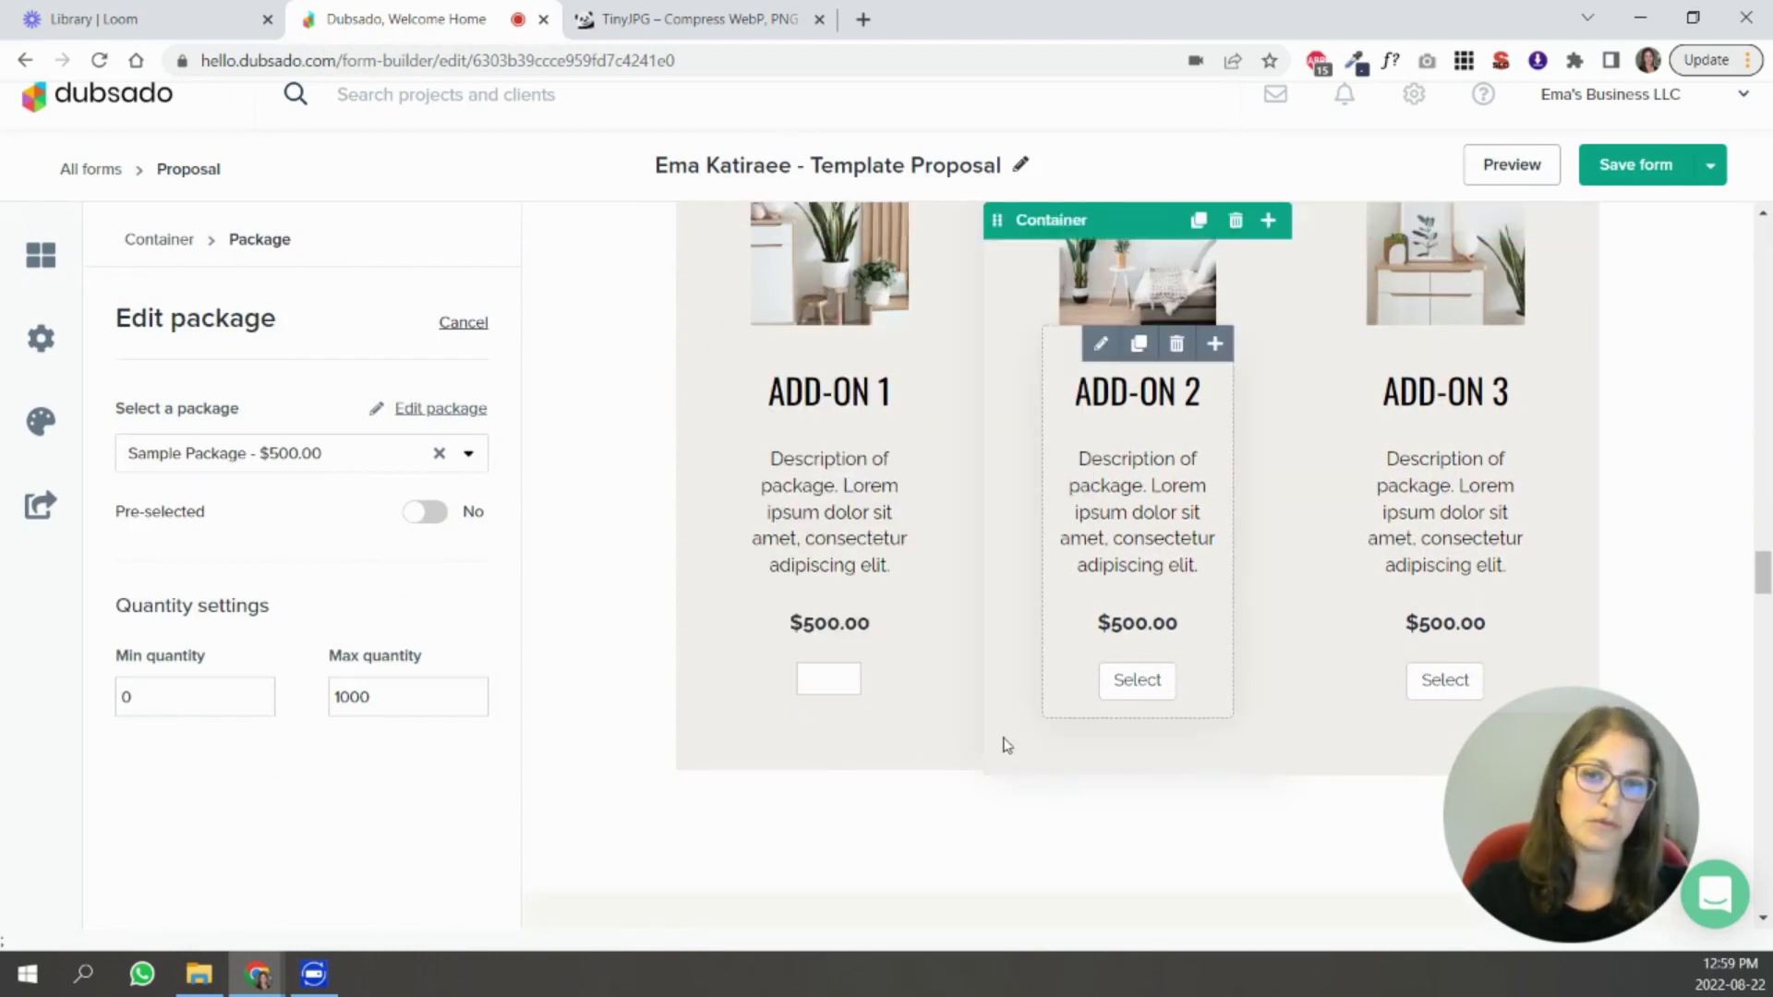
# Link the ADD-ON 1 card to the Sample Hourly Package ($50.00).
pyautogui.click(848, 681)
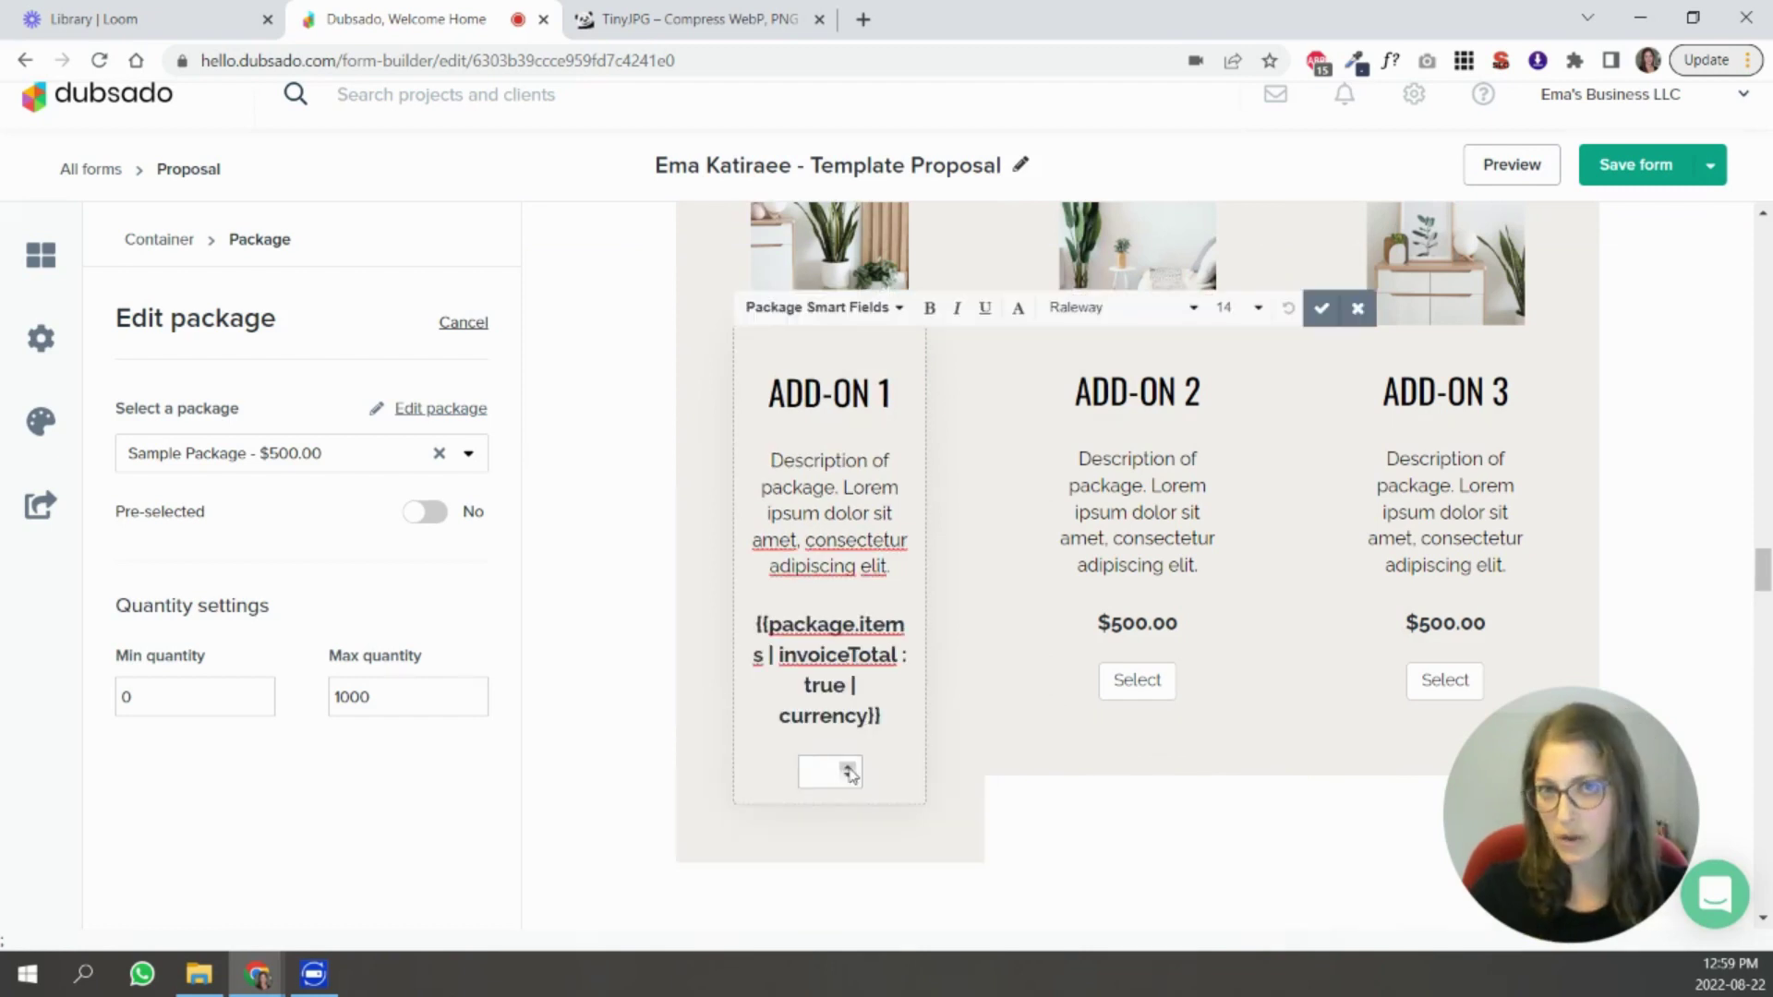
pyautogui.click(834, 392)
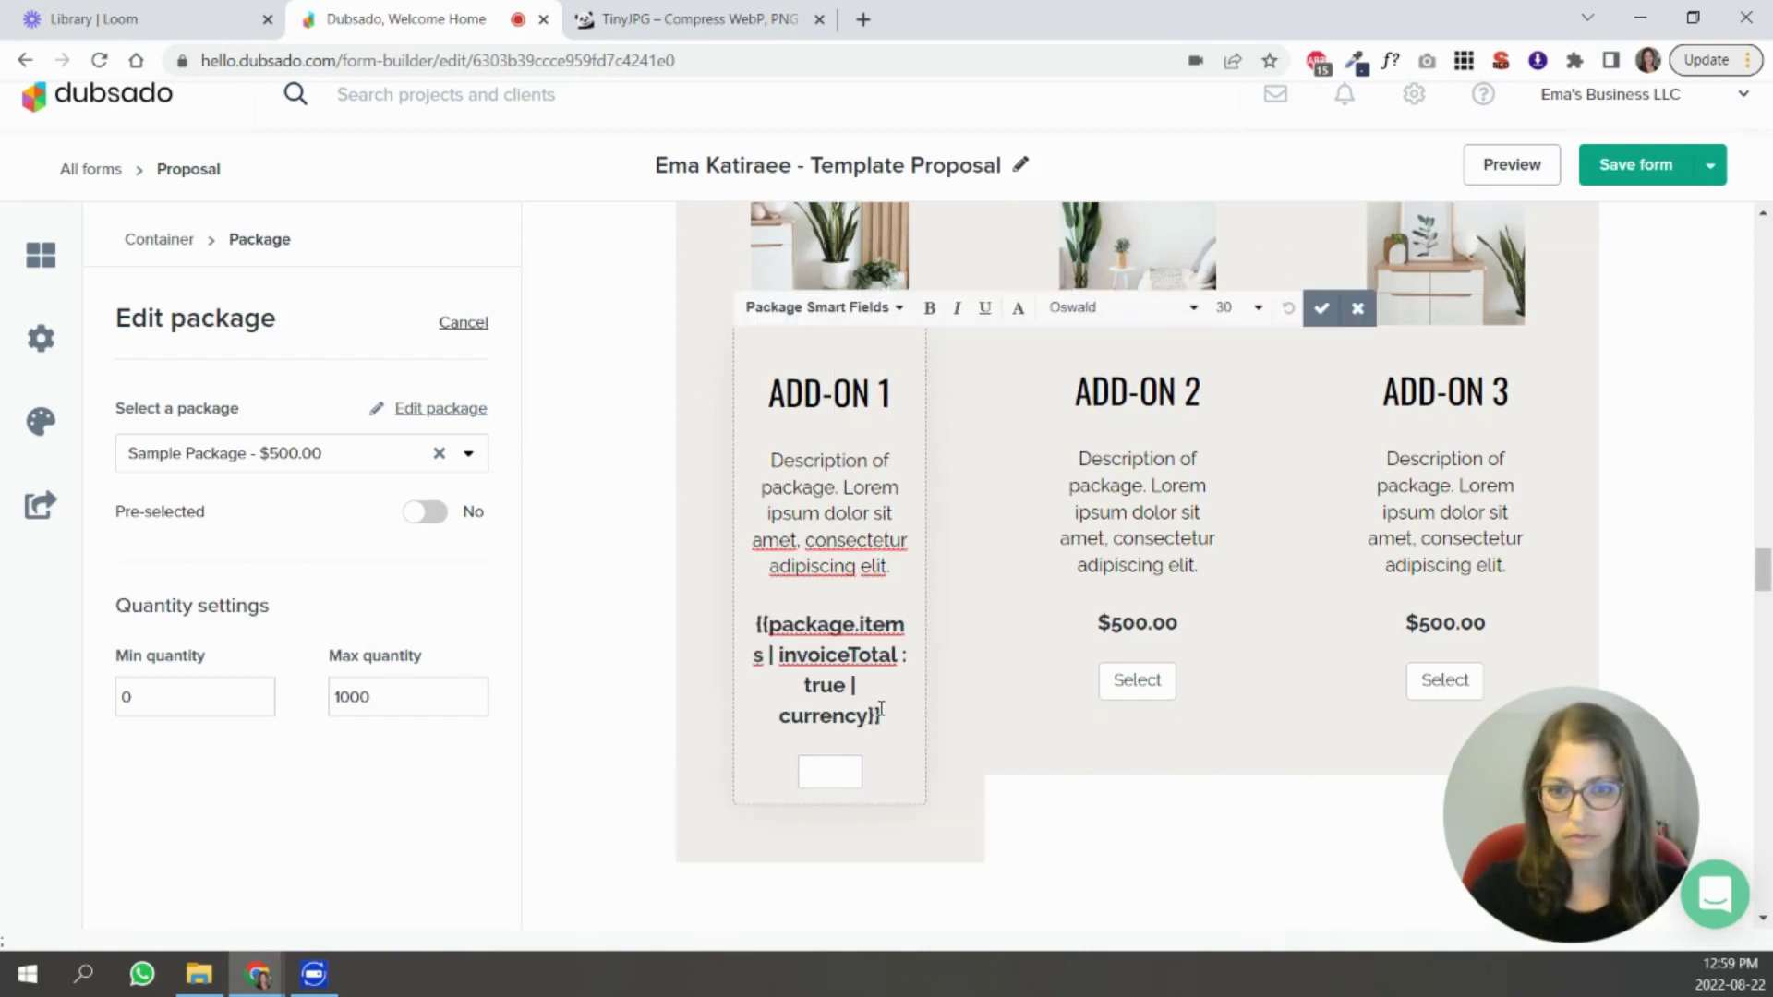
pyautogui.click(370, 462)
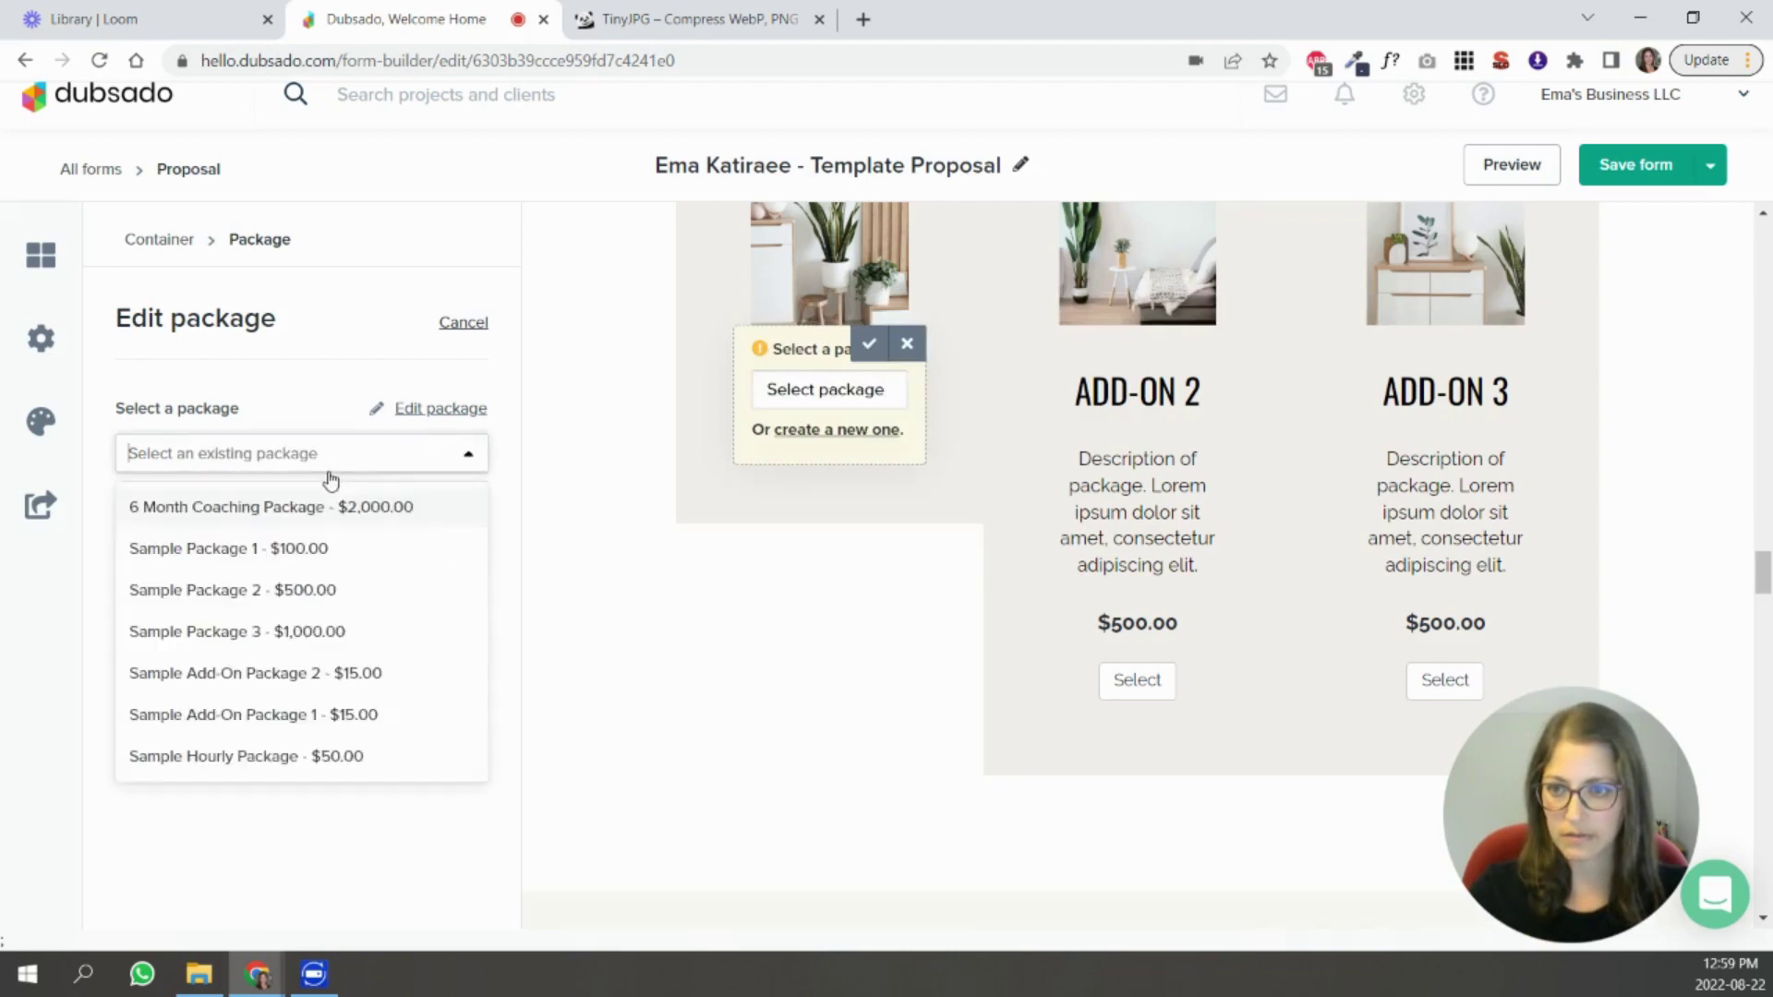
pyautogui.click(284, 757)
# Replace the ADD-ON 1 heading with the Package Name smart field.
pyautogui.moveTo(893, 392); pyautogui.dragTo(765, 393)
pyautogui.click(825, 307)
pyautogui.click(825, 344)
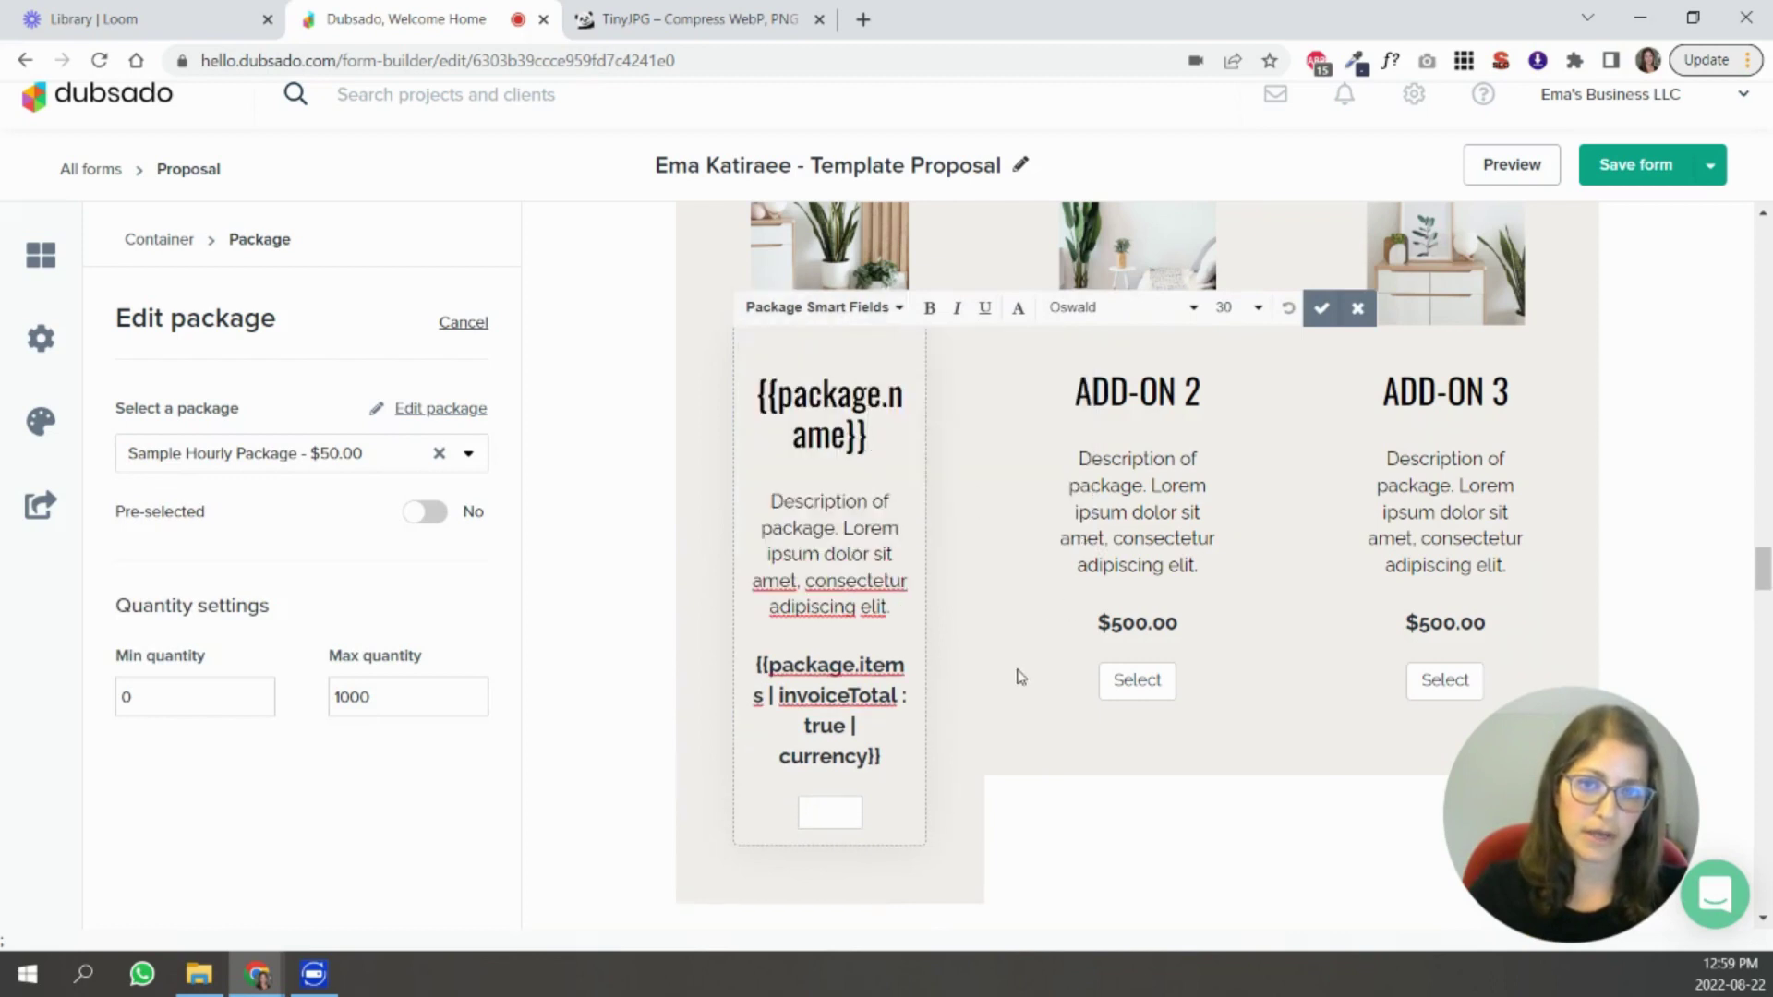
pyautogui.click(1097, 823)
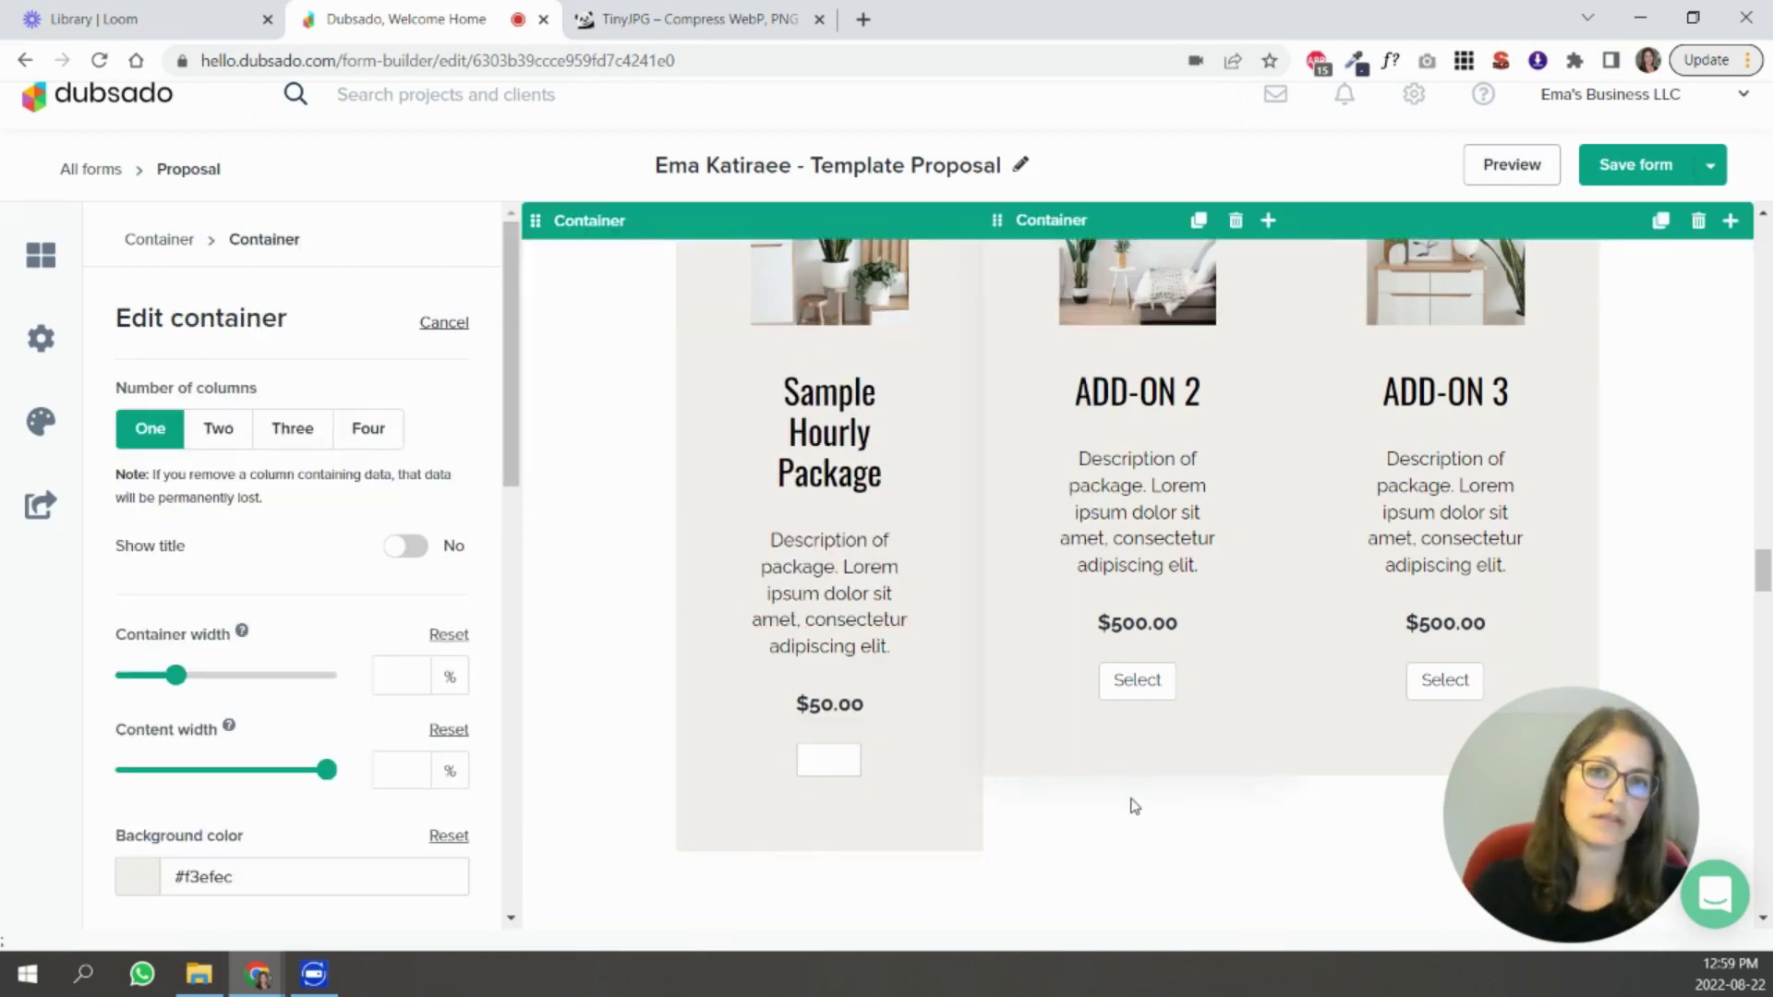
pyautogui.click(848, 755)
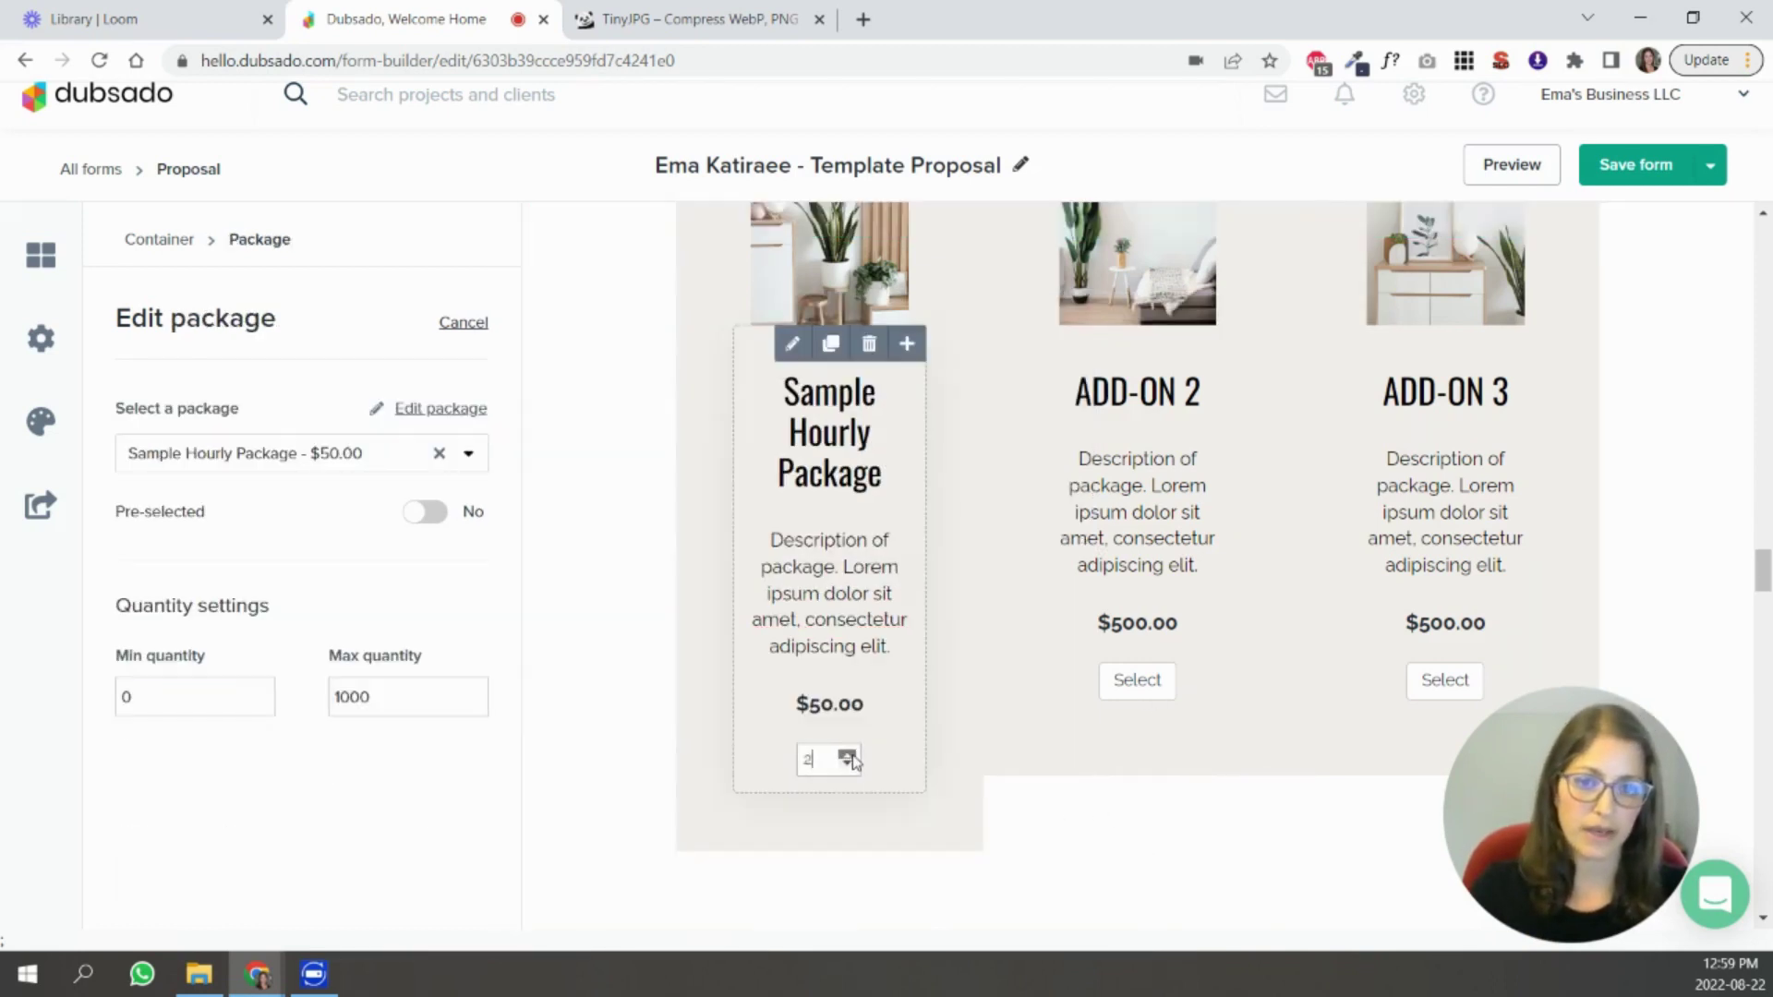
pyautogui.click(854, 755)
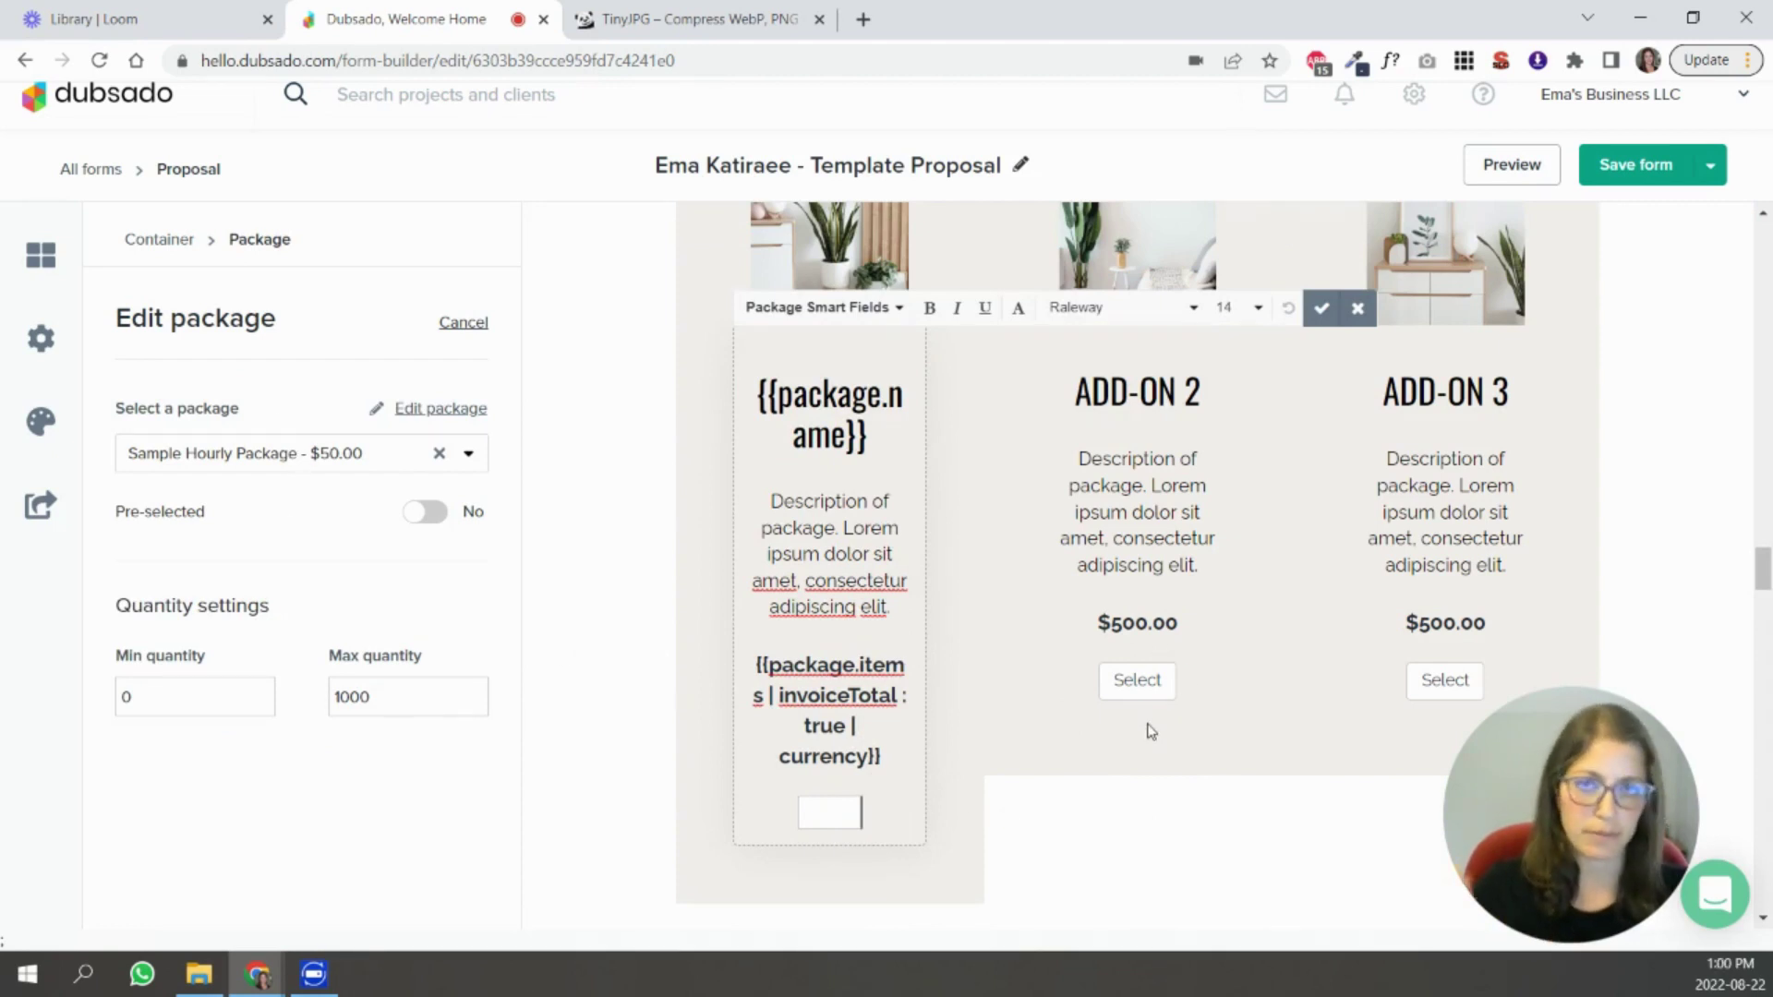
pyautogui.click(1376, 810)
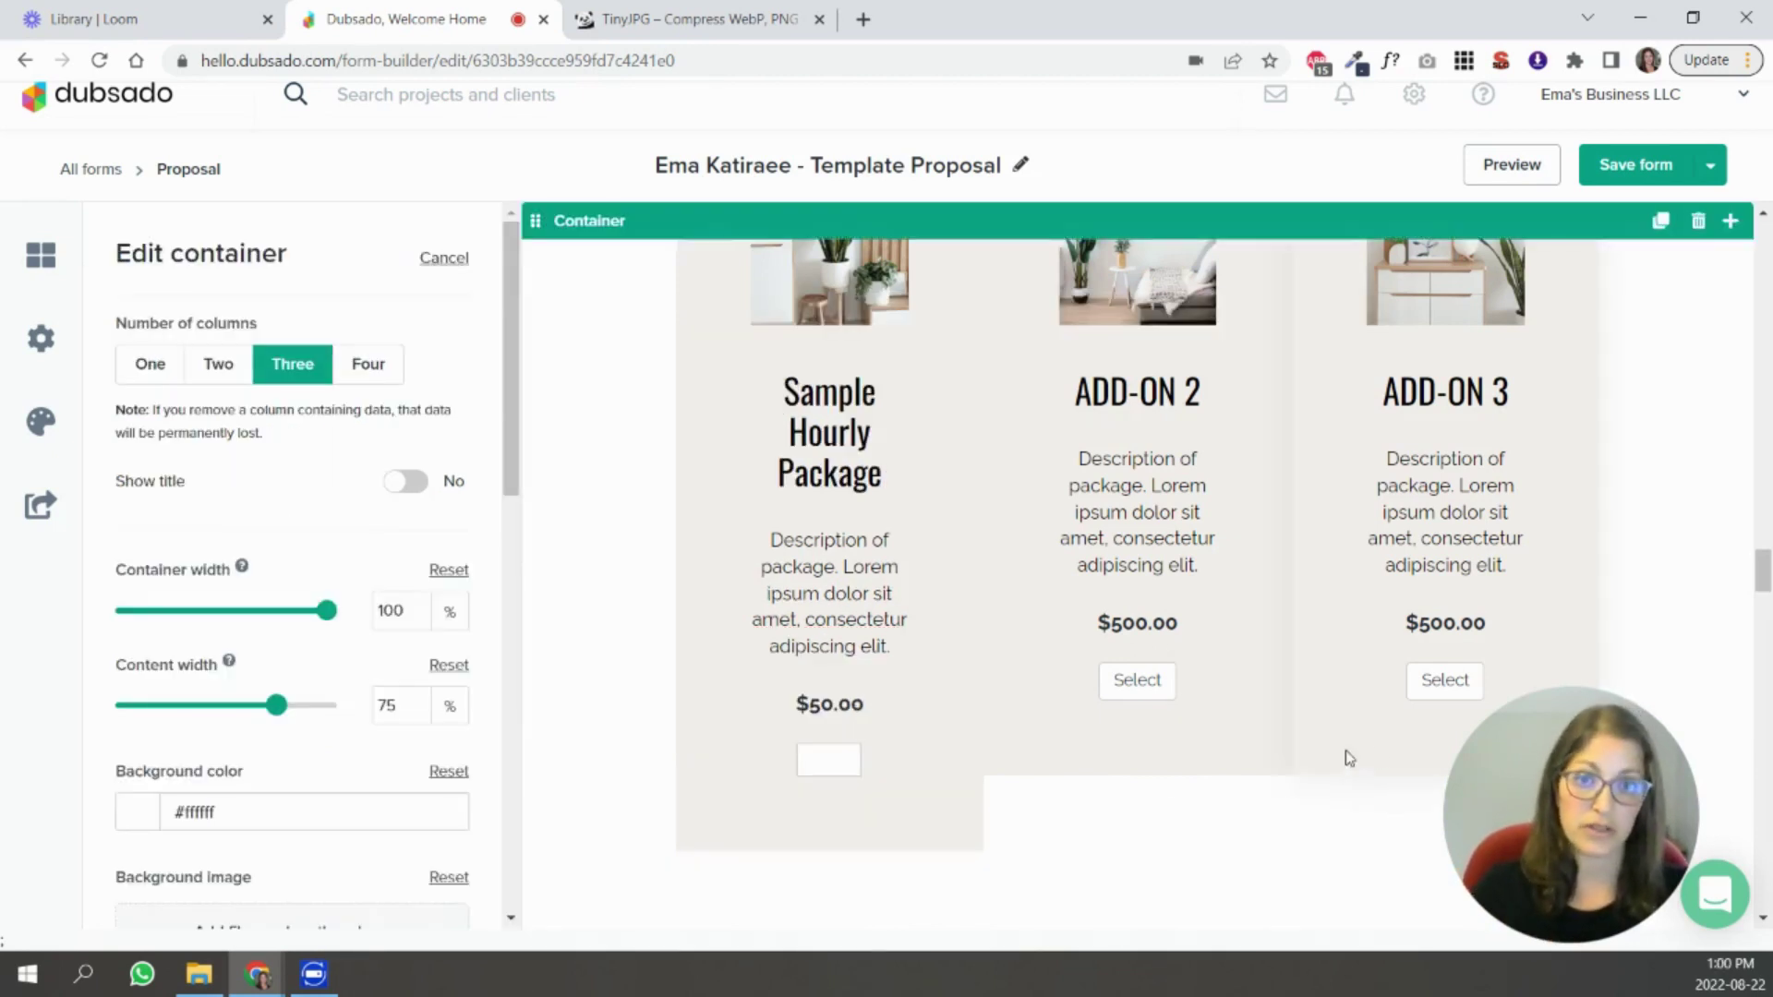
pyautogui.scroll(10, 1019, 730)
pyautogui.click(1022, 724)
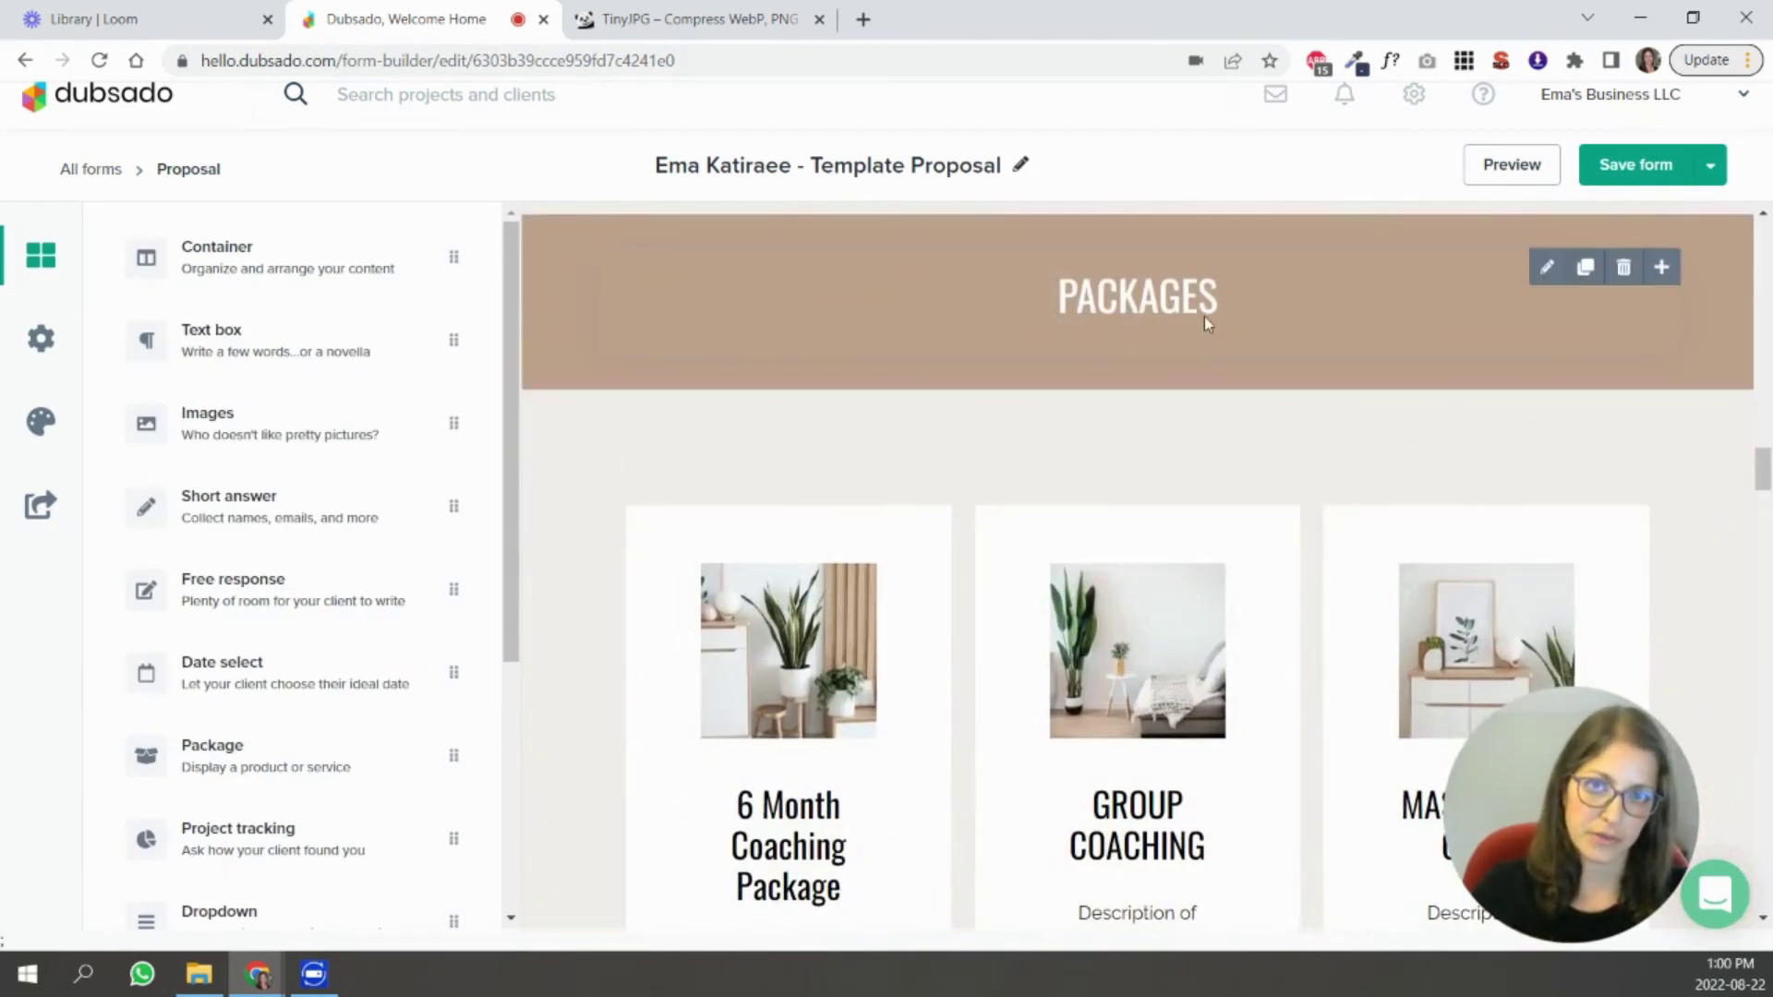
pyautogui.click(559, 447)
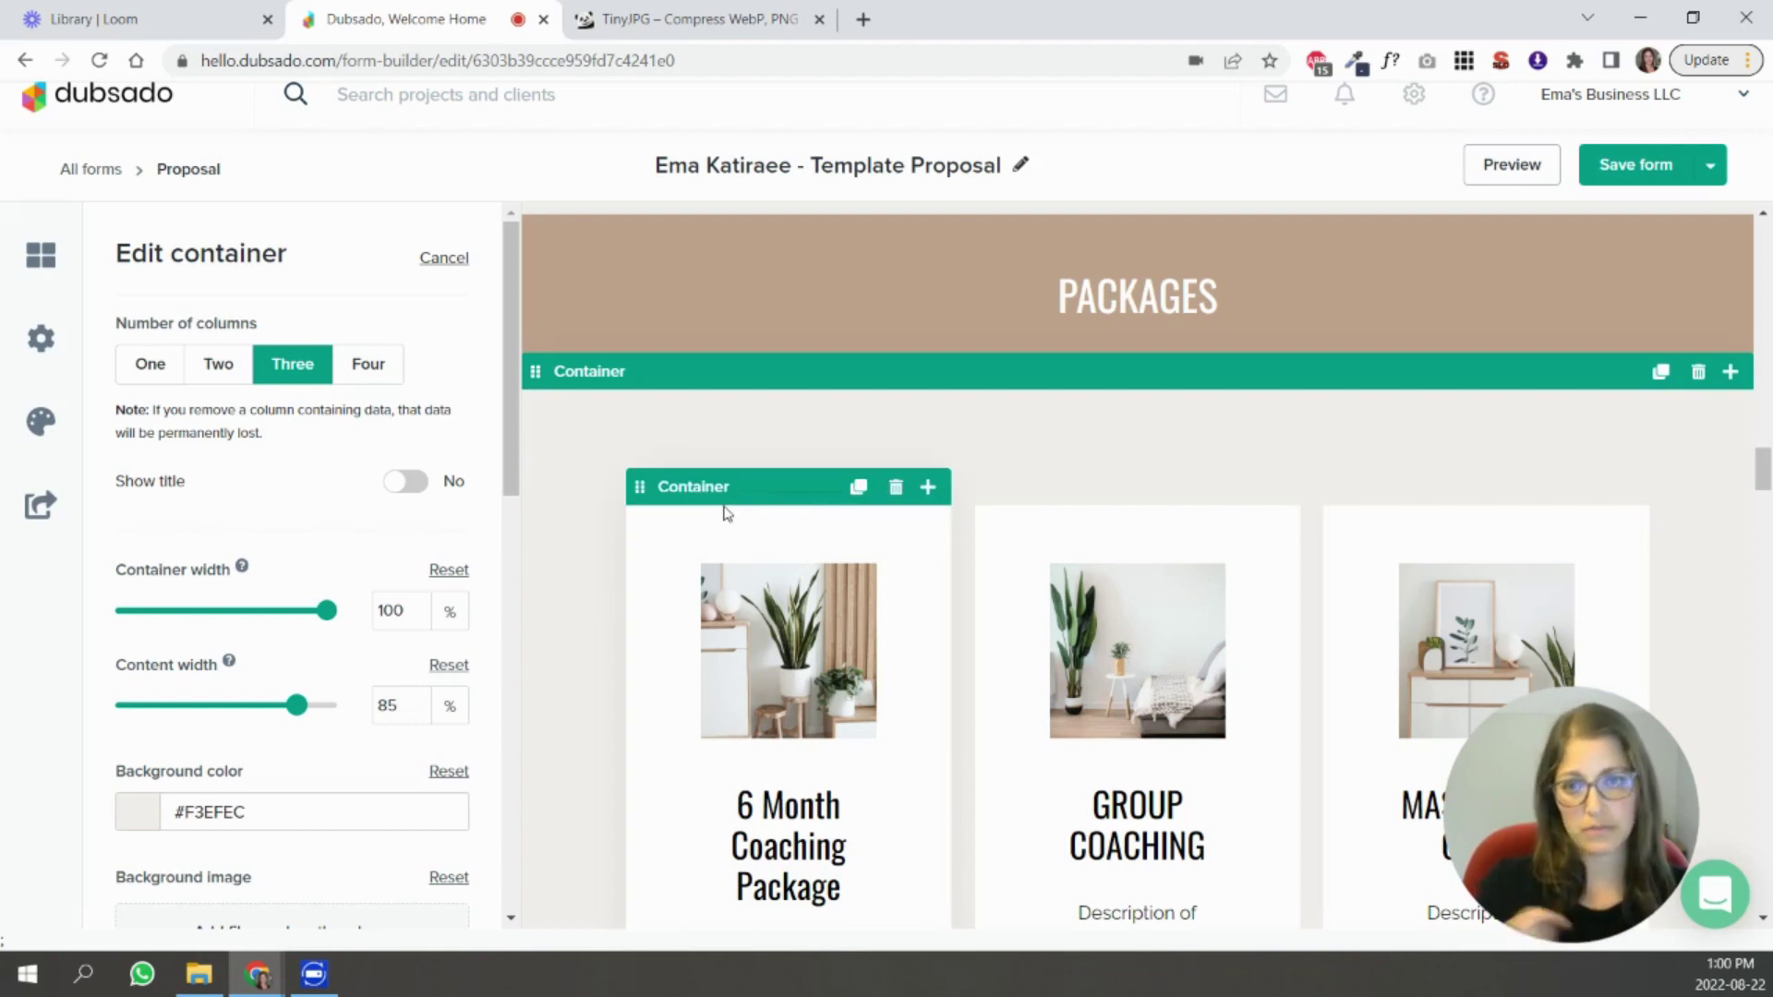
pyautogui.click(726, 489)
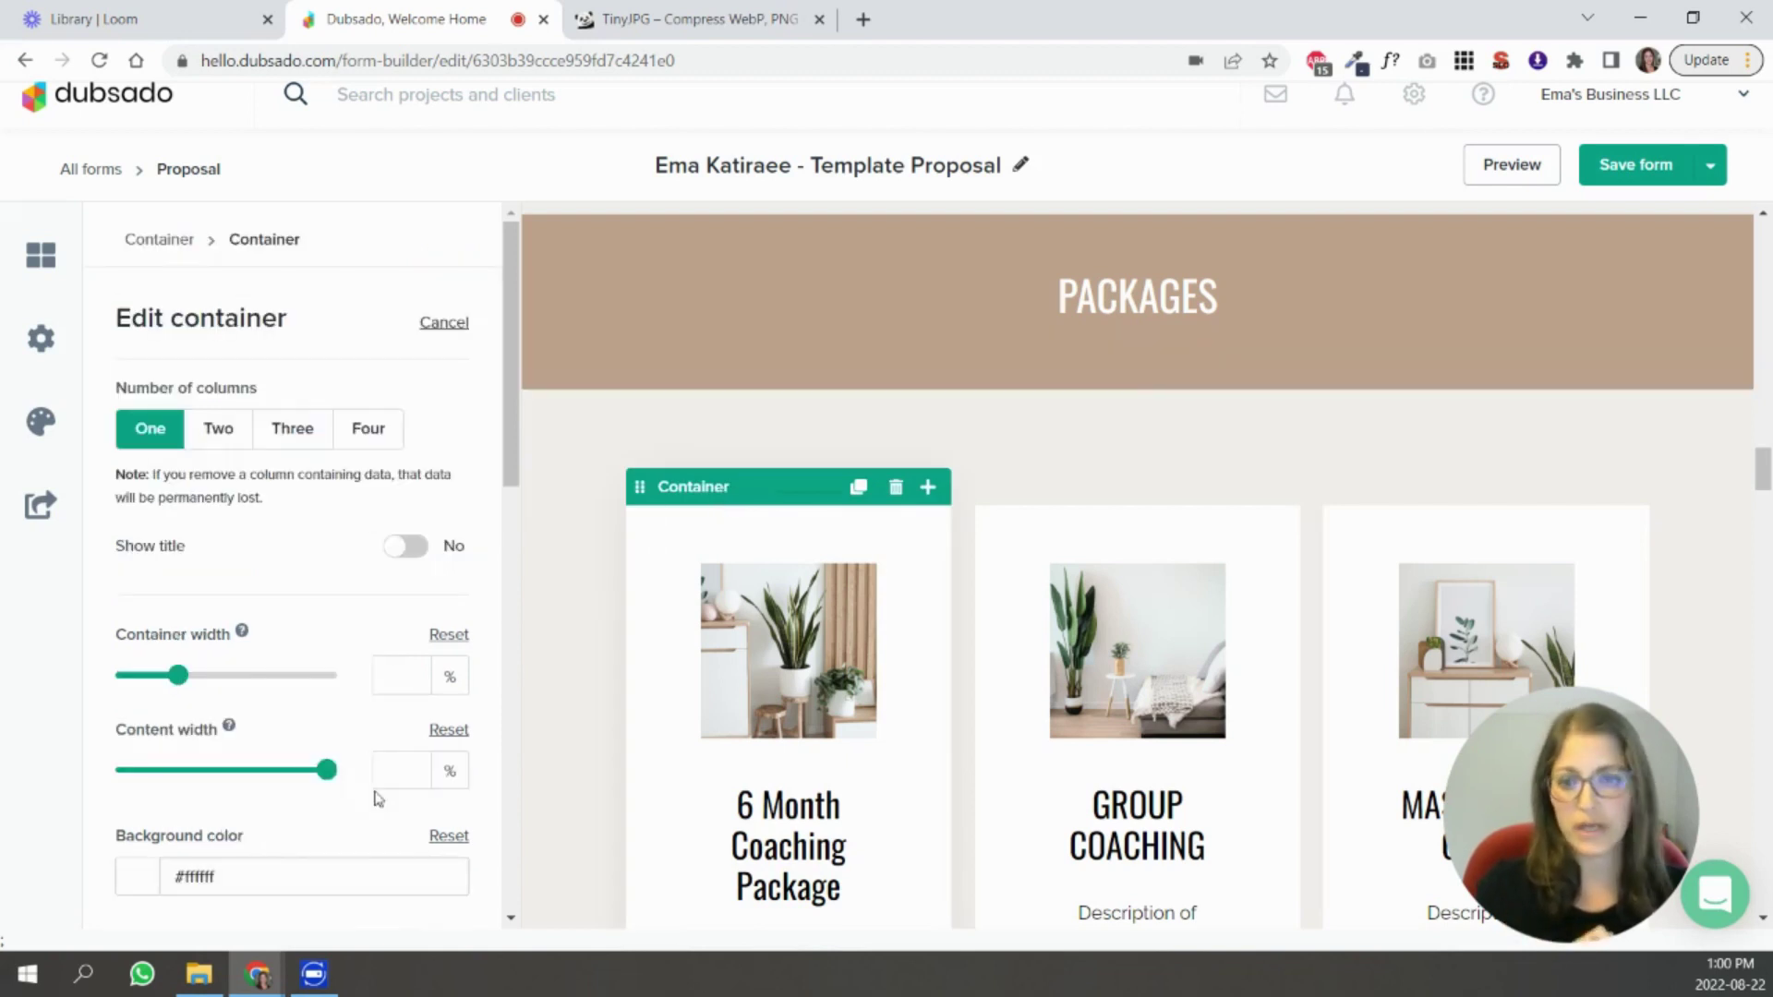
pyautogui.click(617, 432)
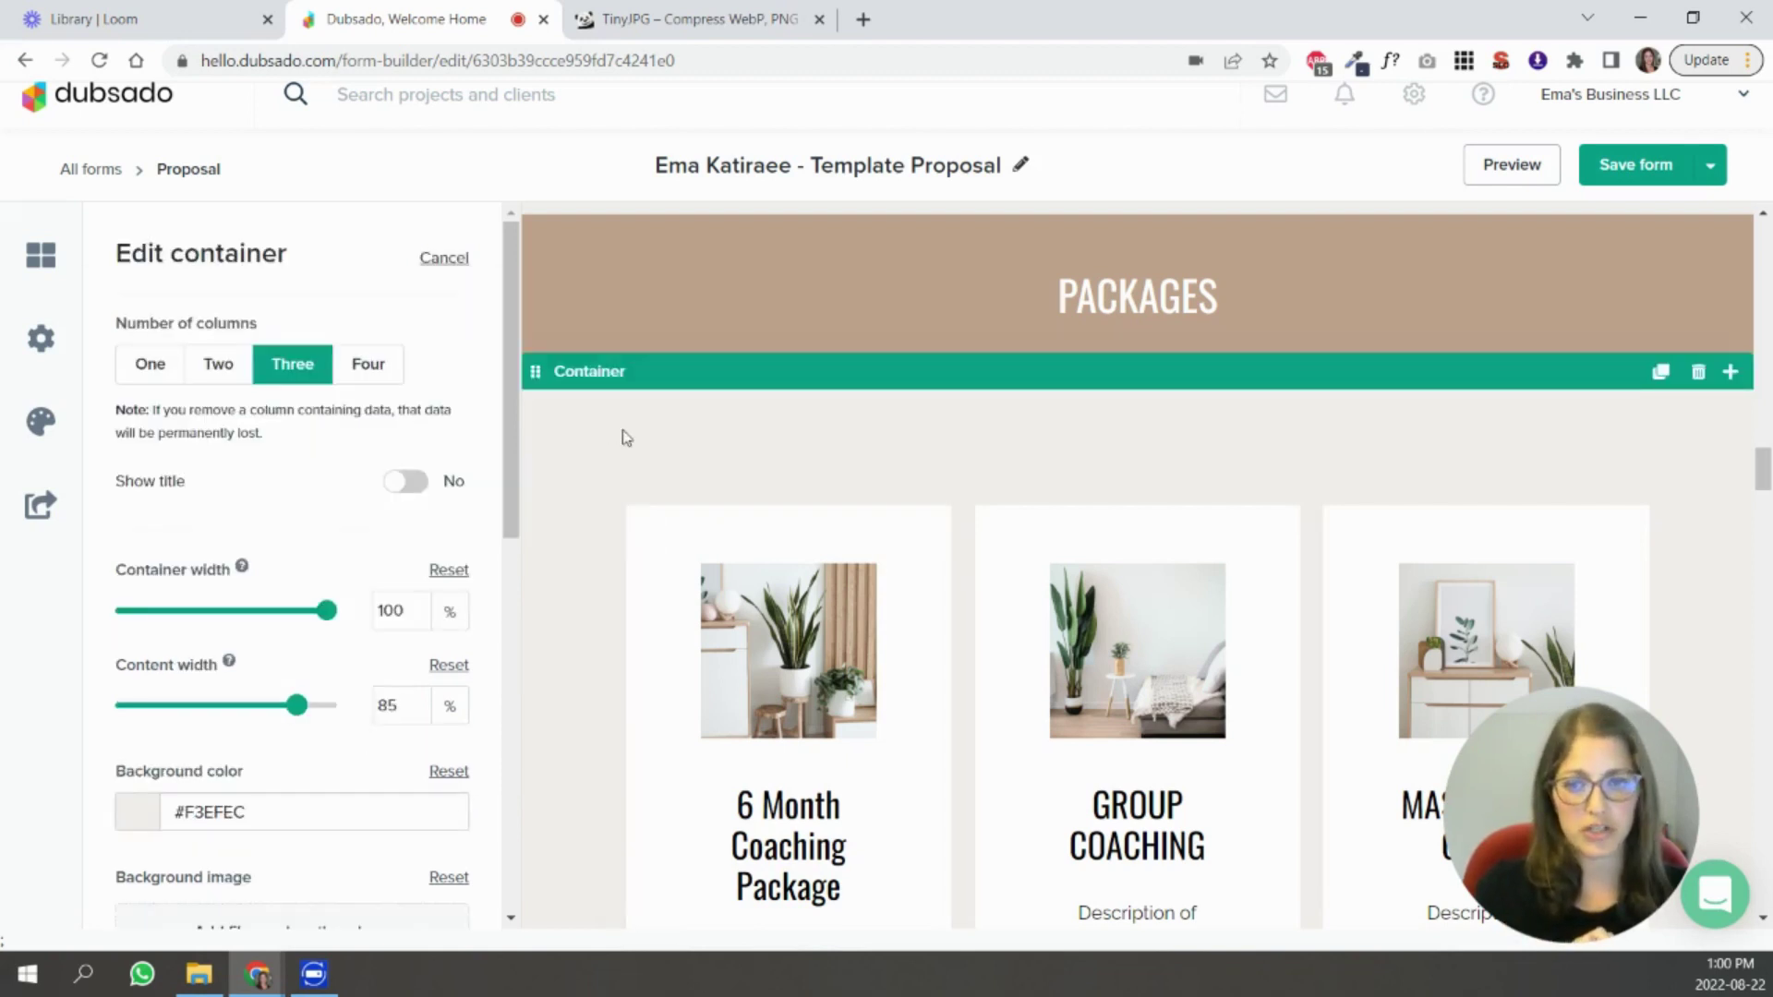
pyautogui.click(739, 526)
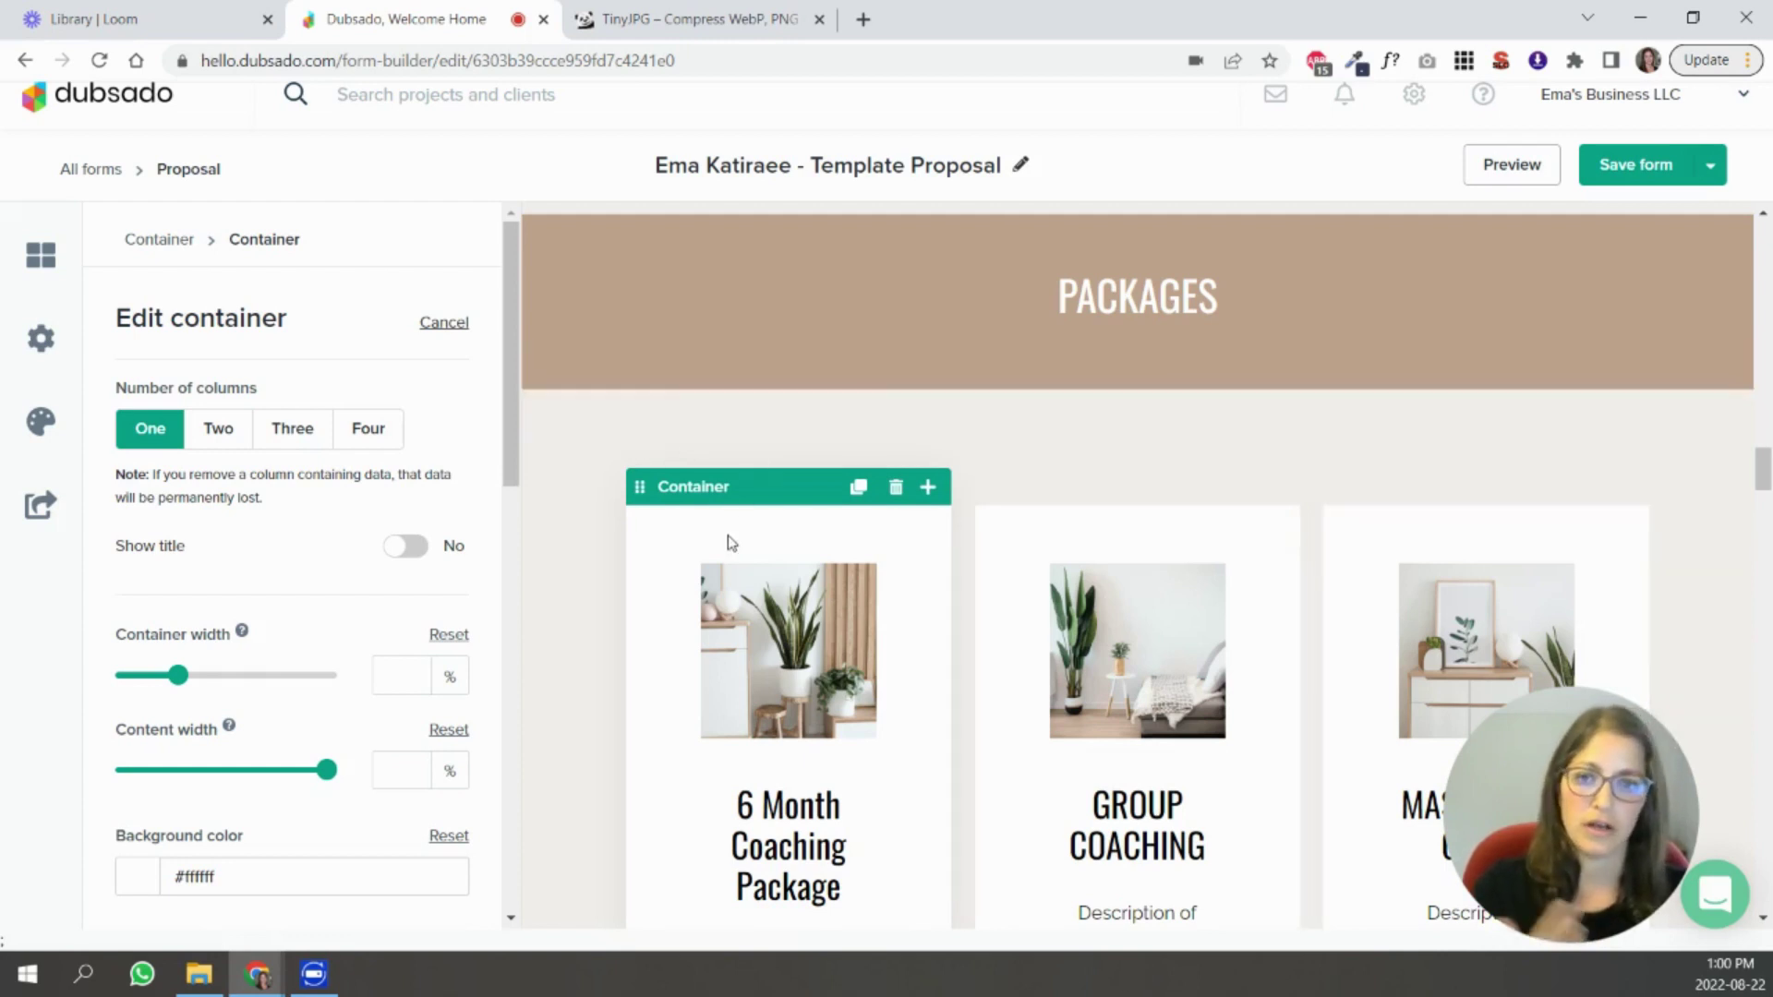
pyautogui.scroll(-10, 903, 574)
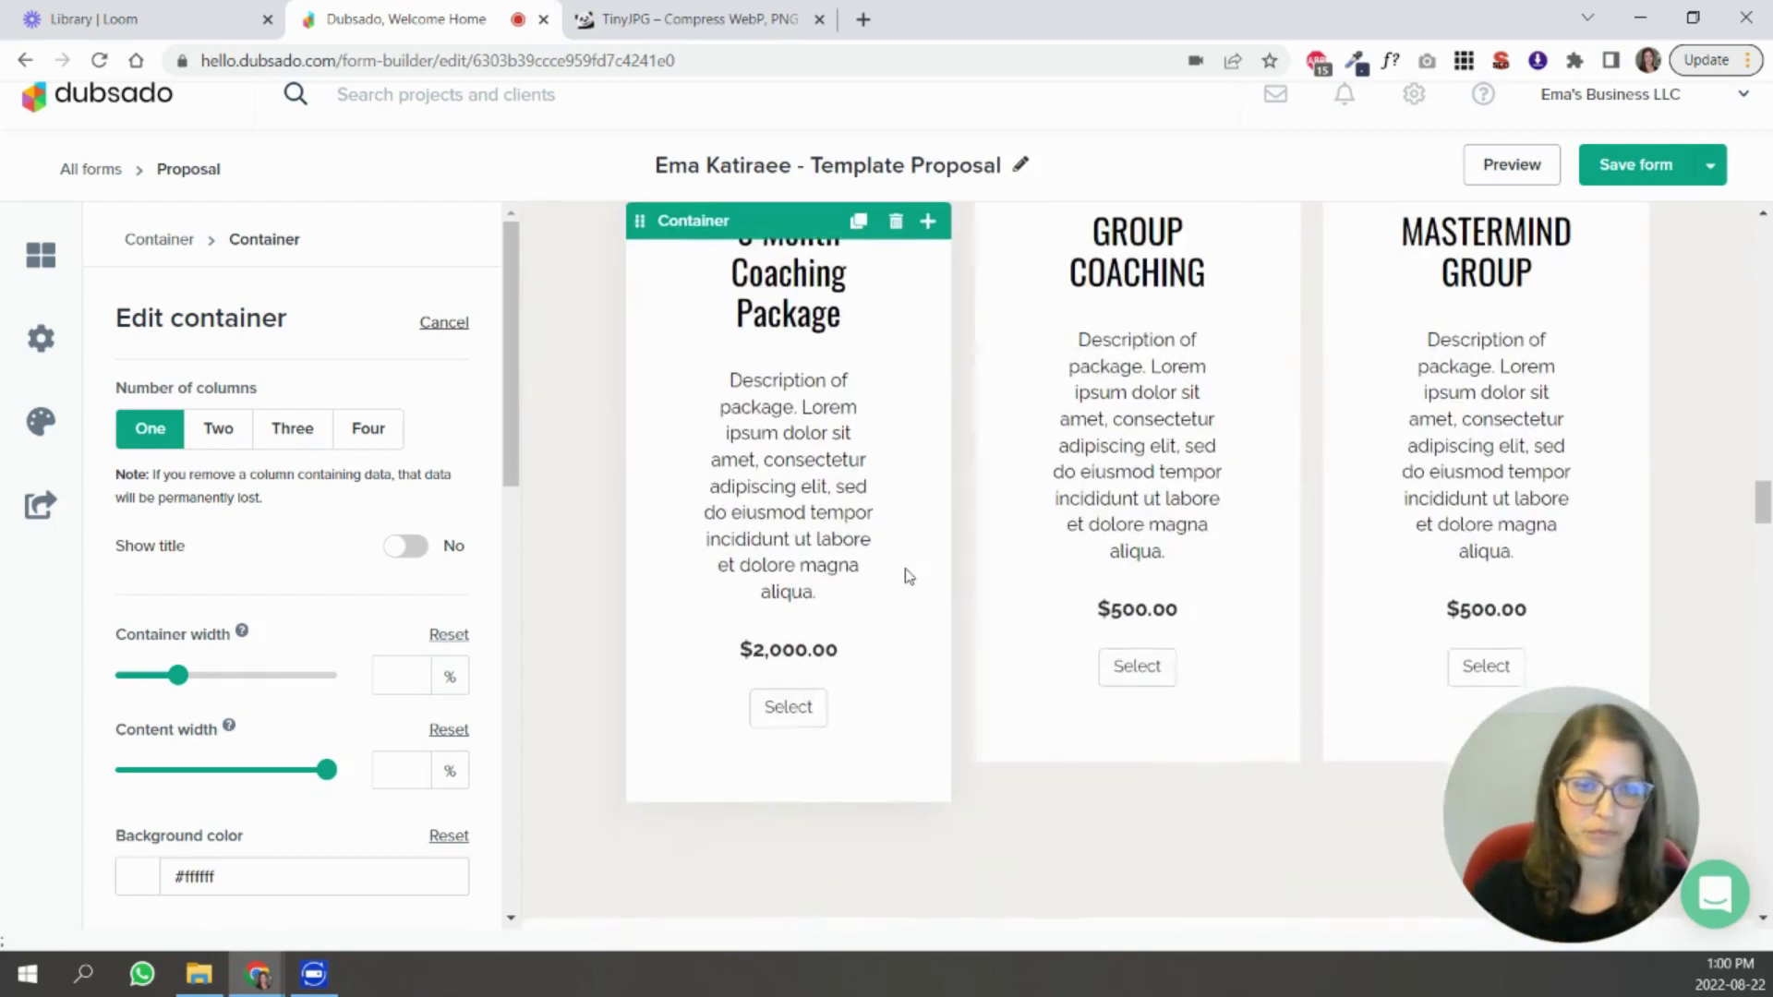
pyautogui.scroll(-4, 911, 574)
# Open the ADD-ONS banner's container settings, showing 75% width and #BFA38D background.
pyautogui.scroll(3, 812, 507)
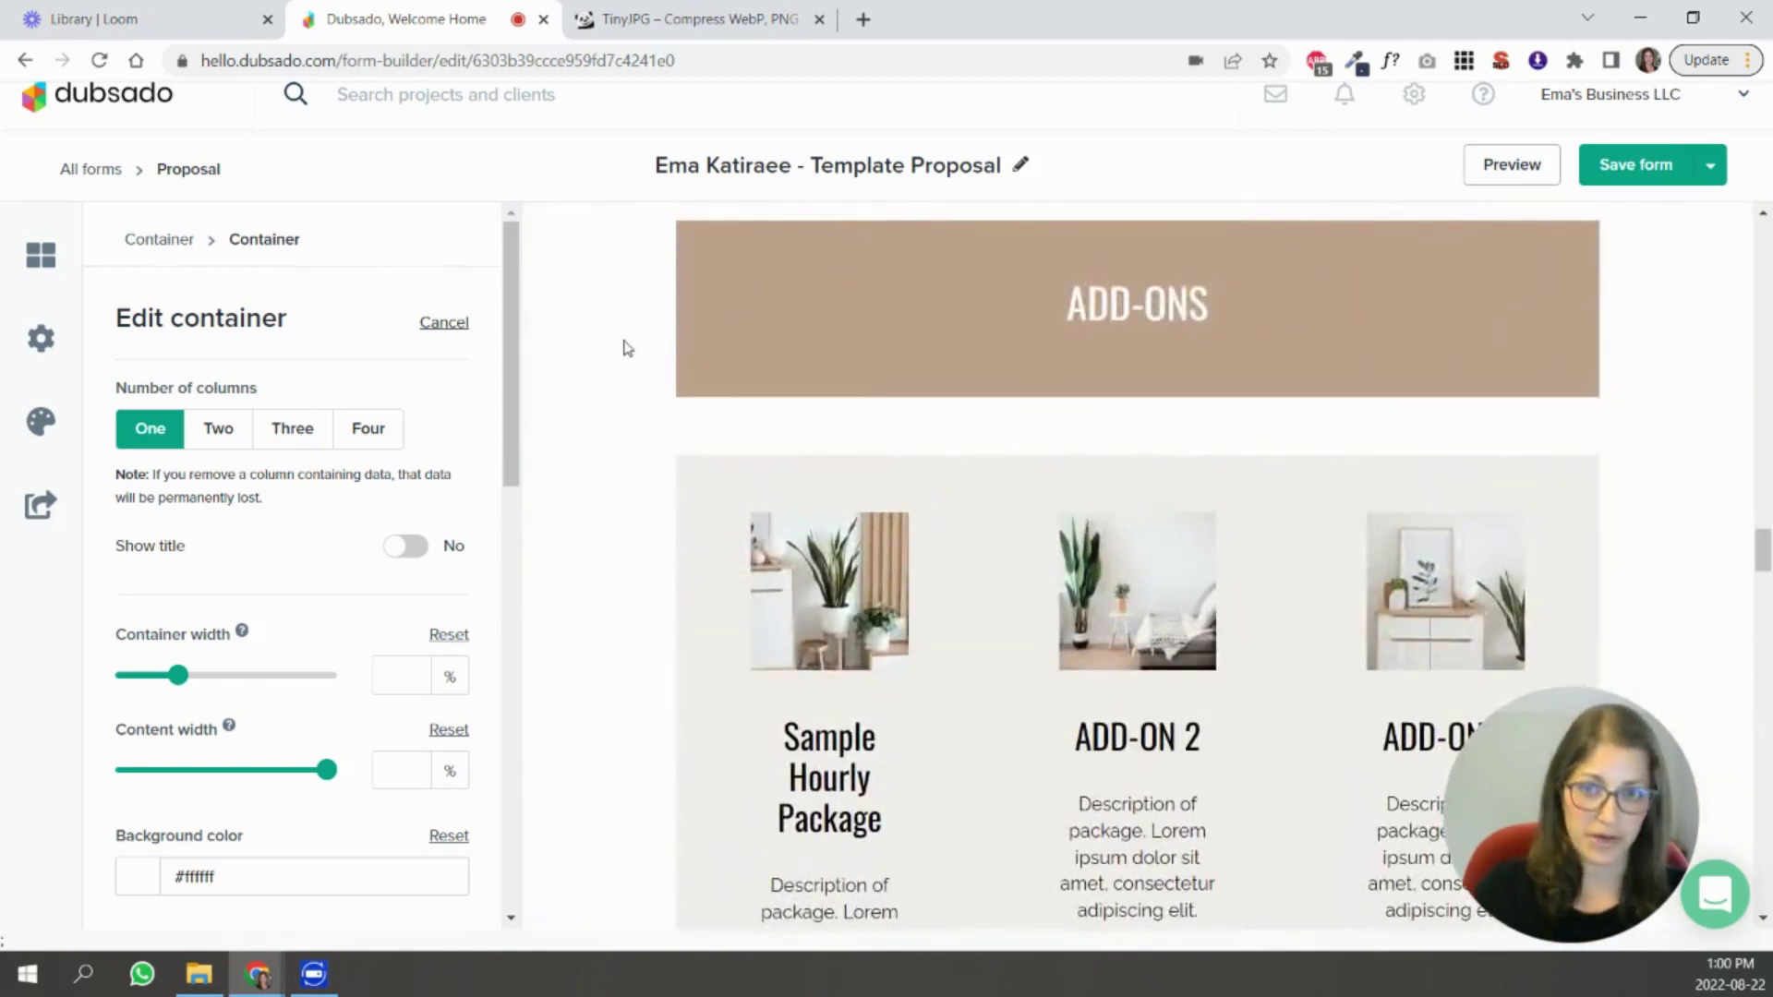
pyautogui.click(609, 345)
pyautogui.click(750, 467)
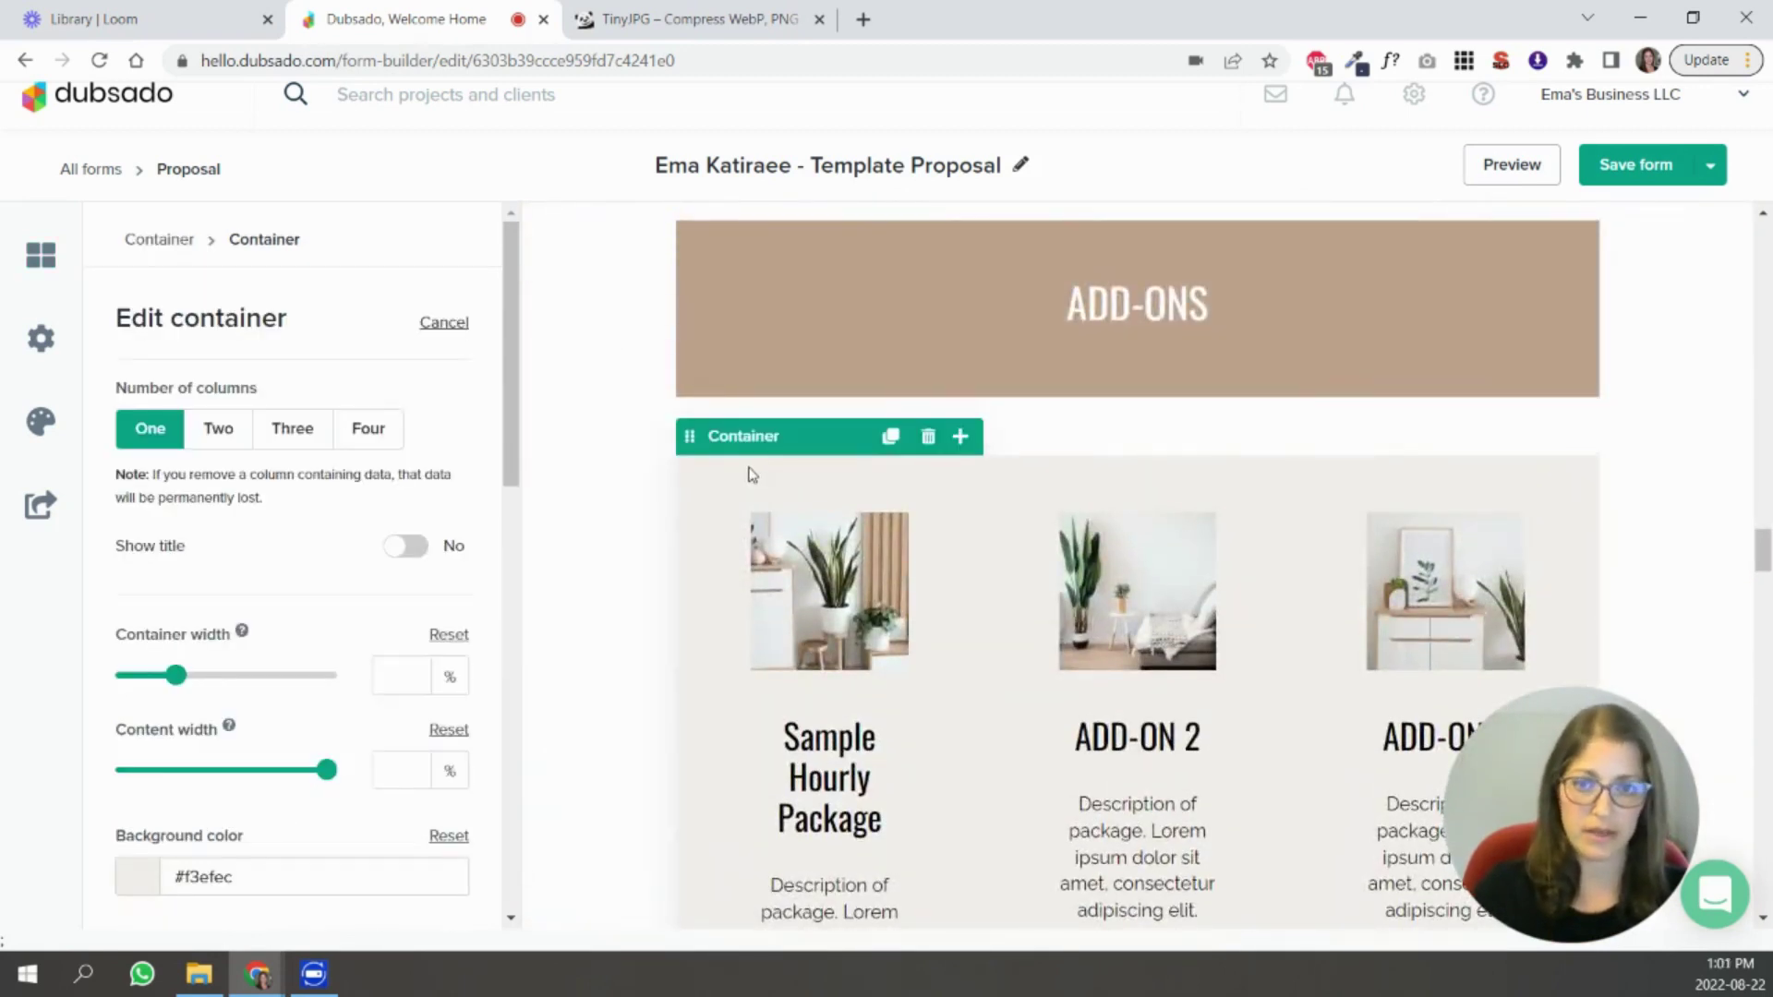
pyautogui.scroll(-6, 946, 625)
pyautogui.scroll(8, 1021, 661)
pyautogui.click(831, 536)
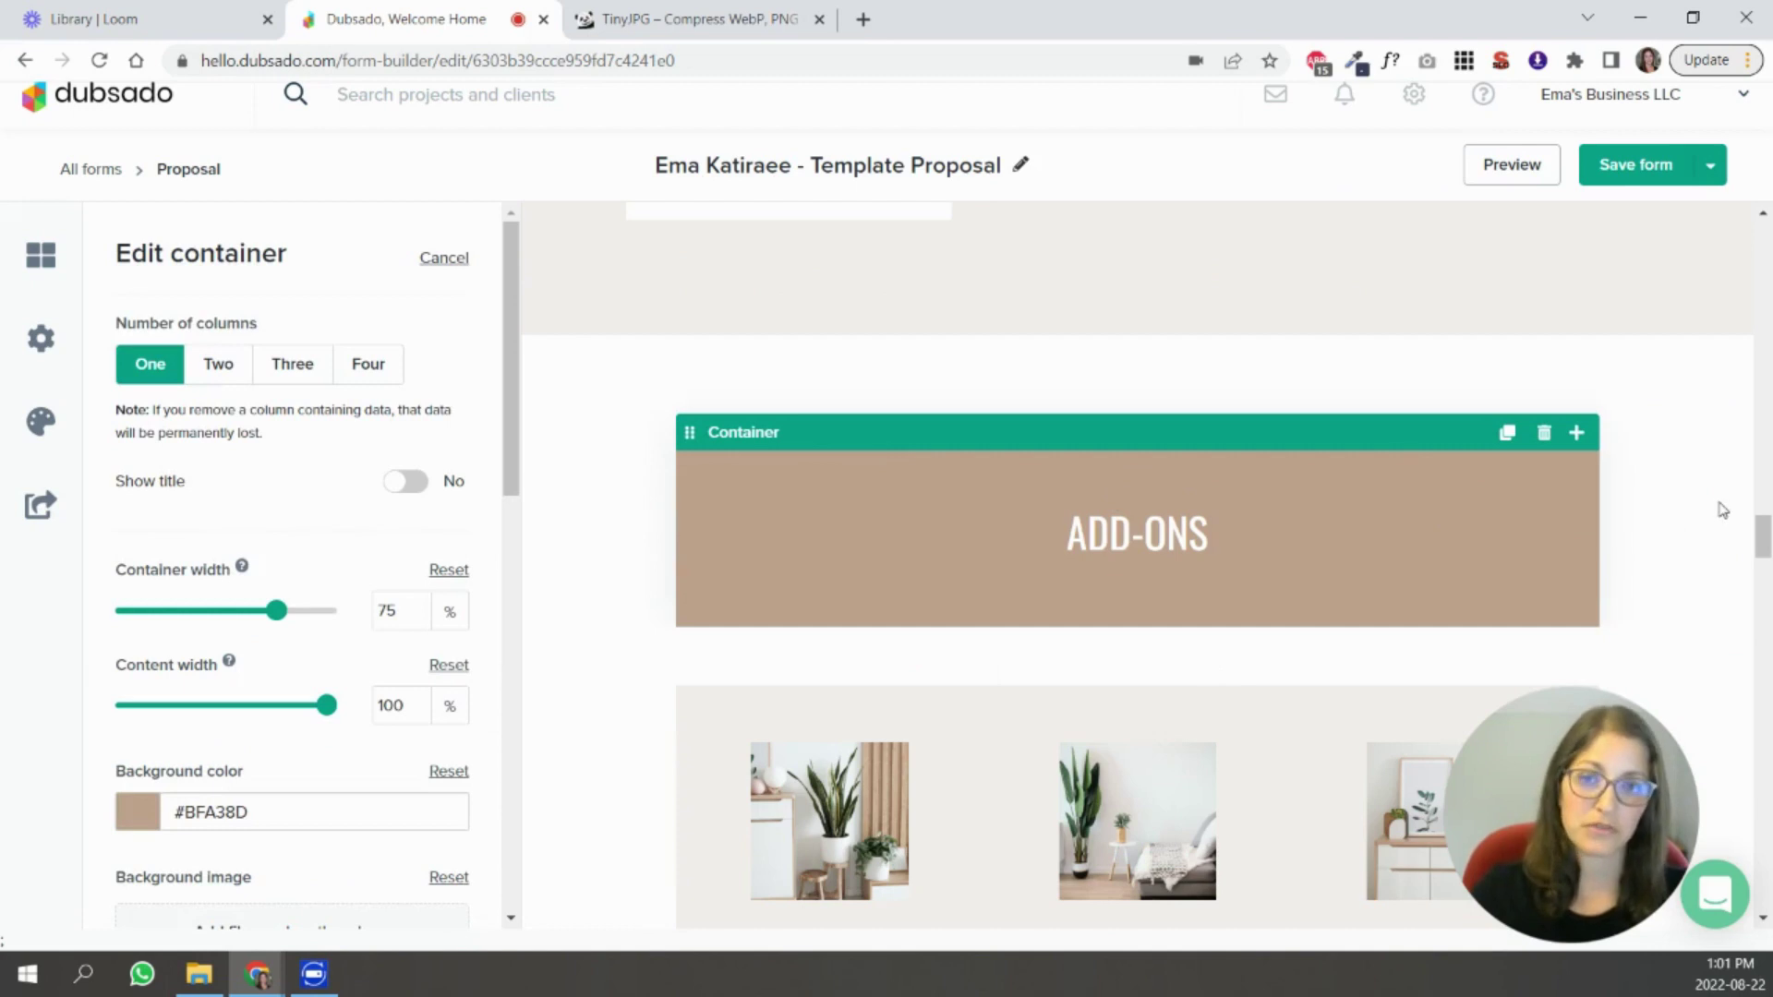
pyautogui.click(914, 346)
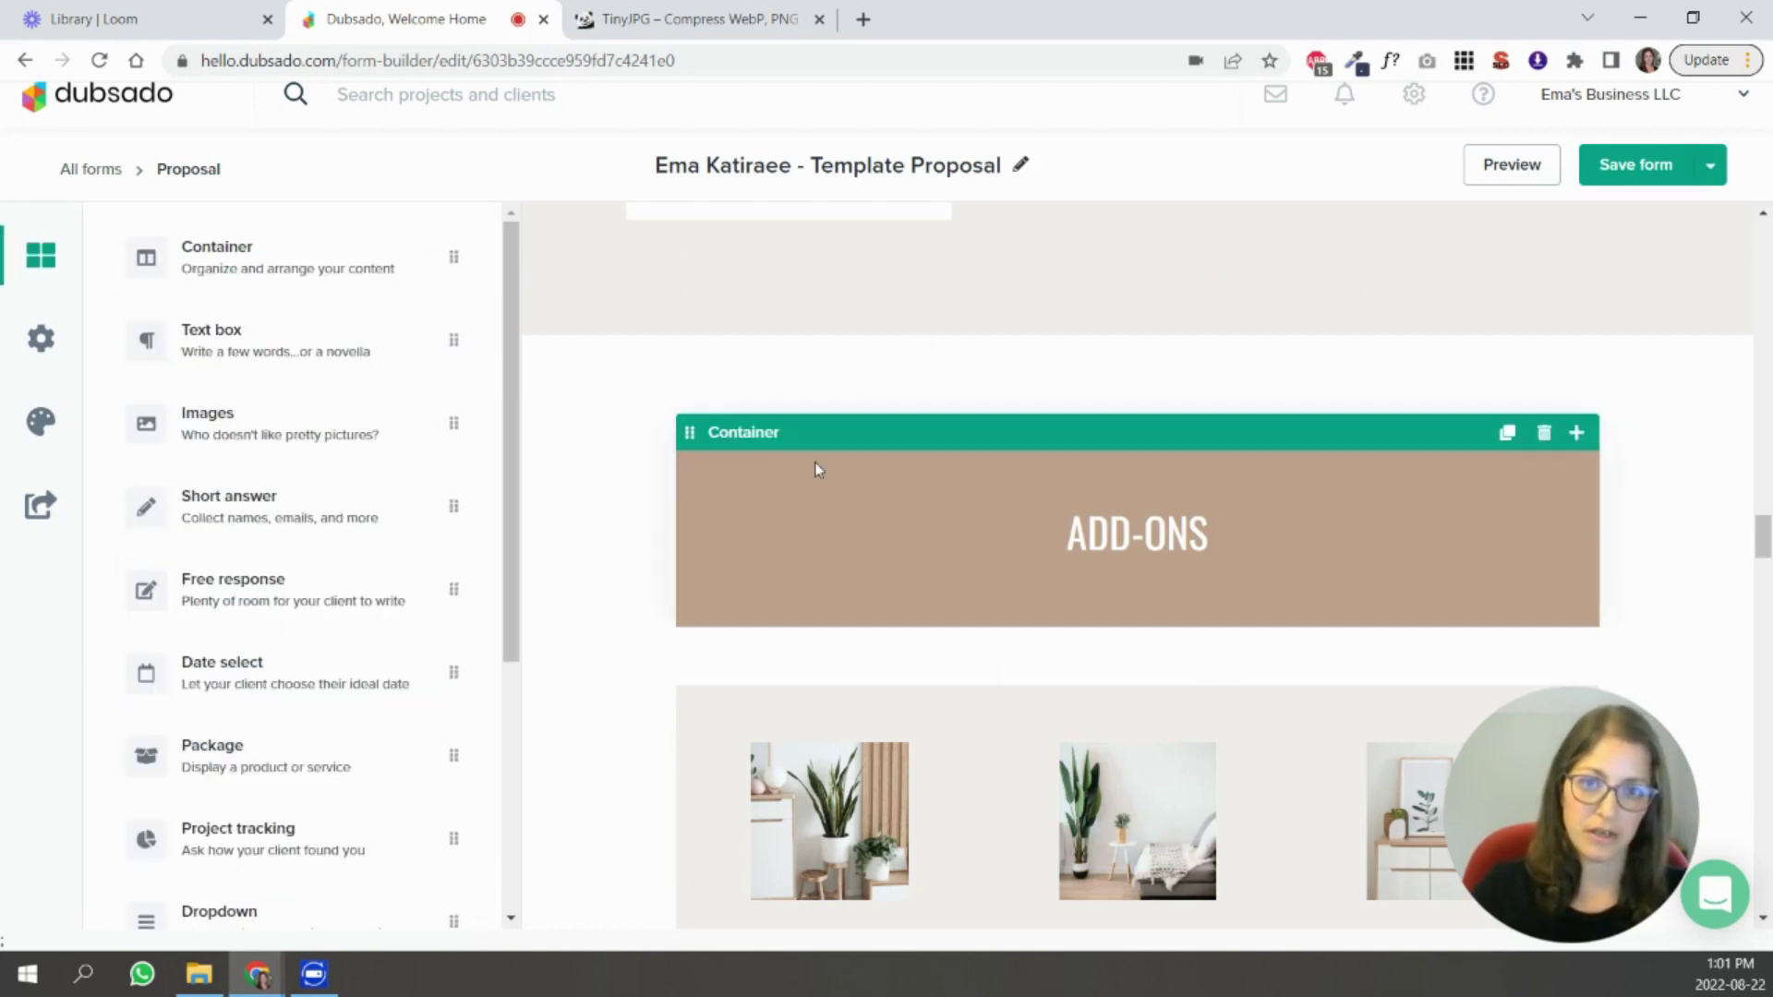
pyautogui.click(803, 445)
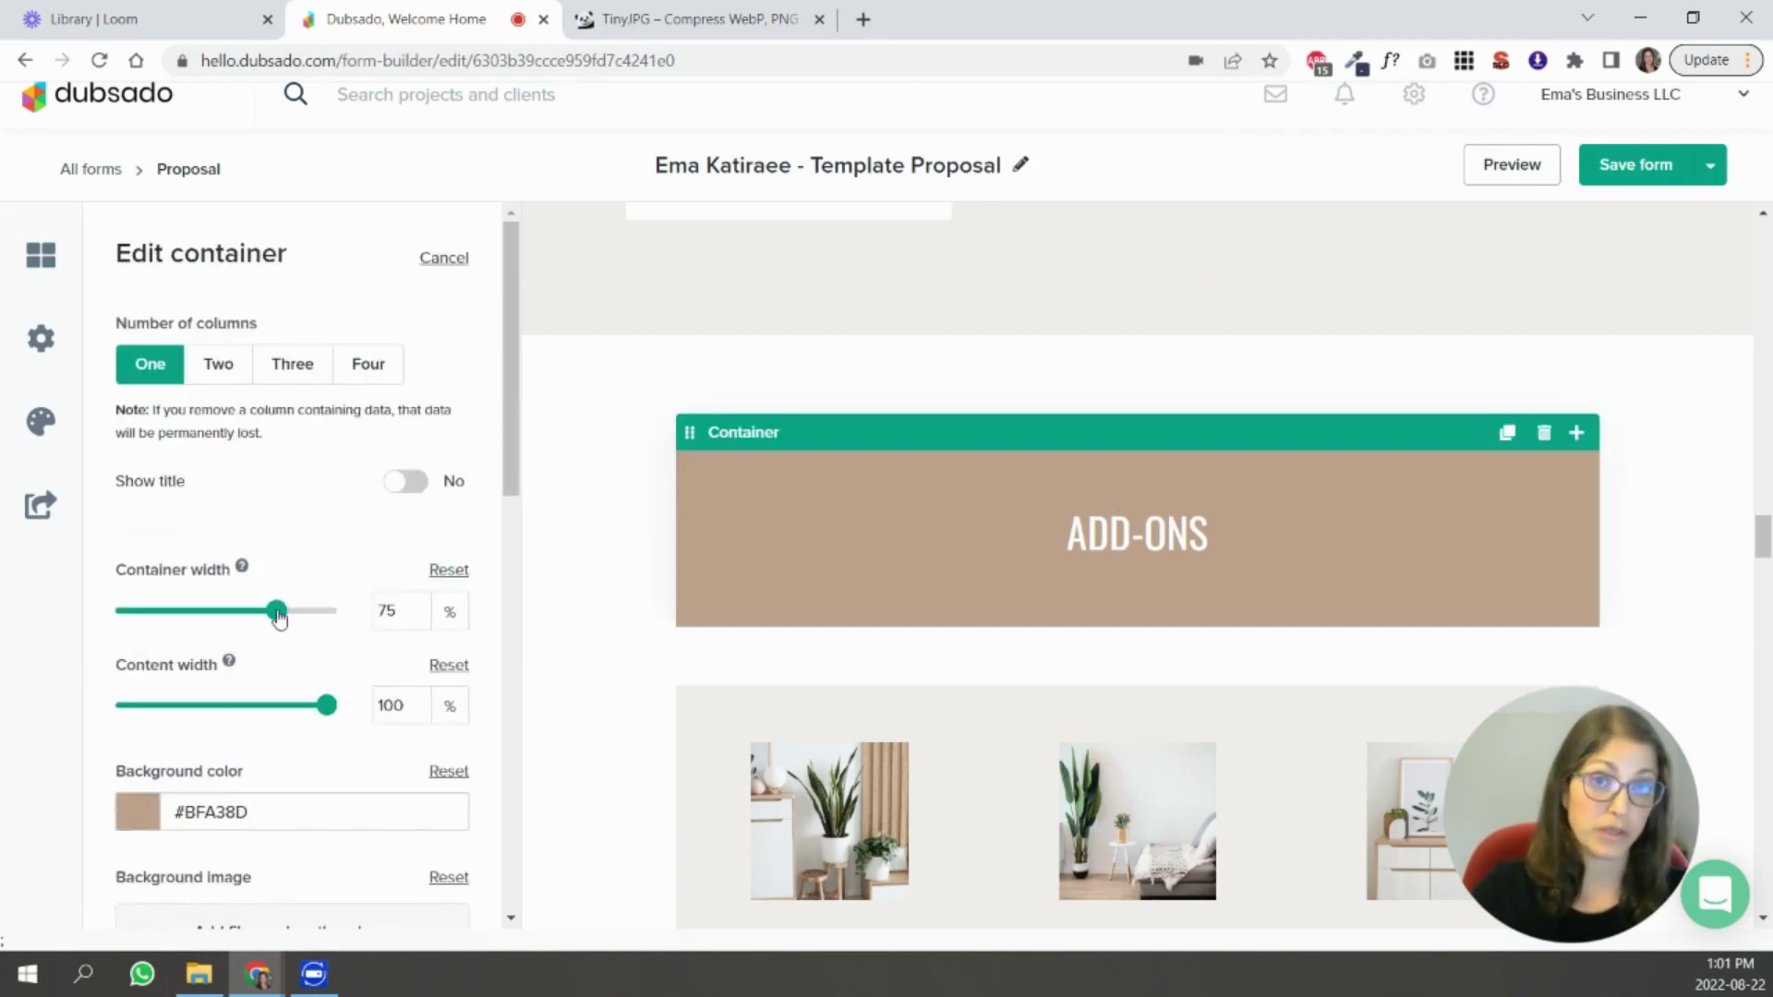
pyautogui.moveTo(277, 614)
pyautogui.mouseDown()
pyautogui.moveTo(371, 632)
pyautogui.moveTo(279, 636)
pyautogui.mouseUp()
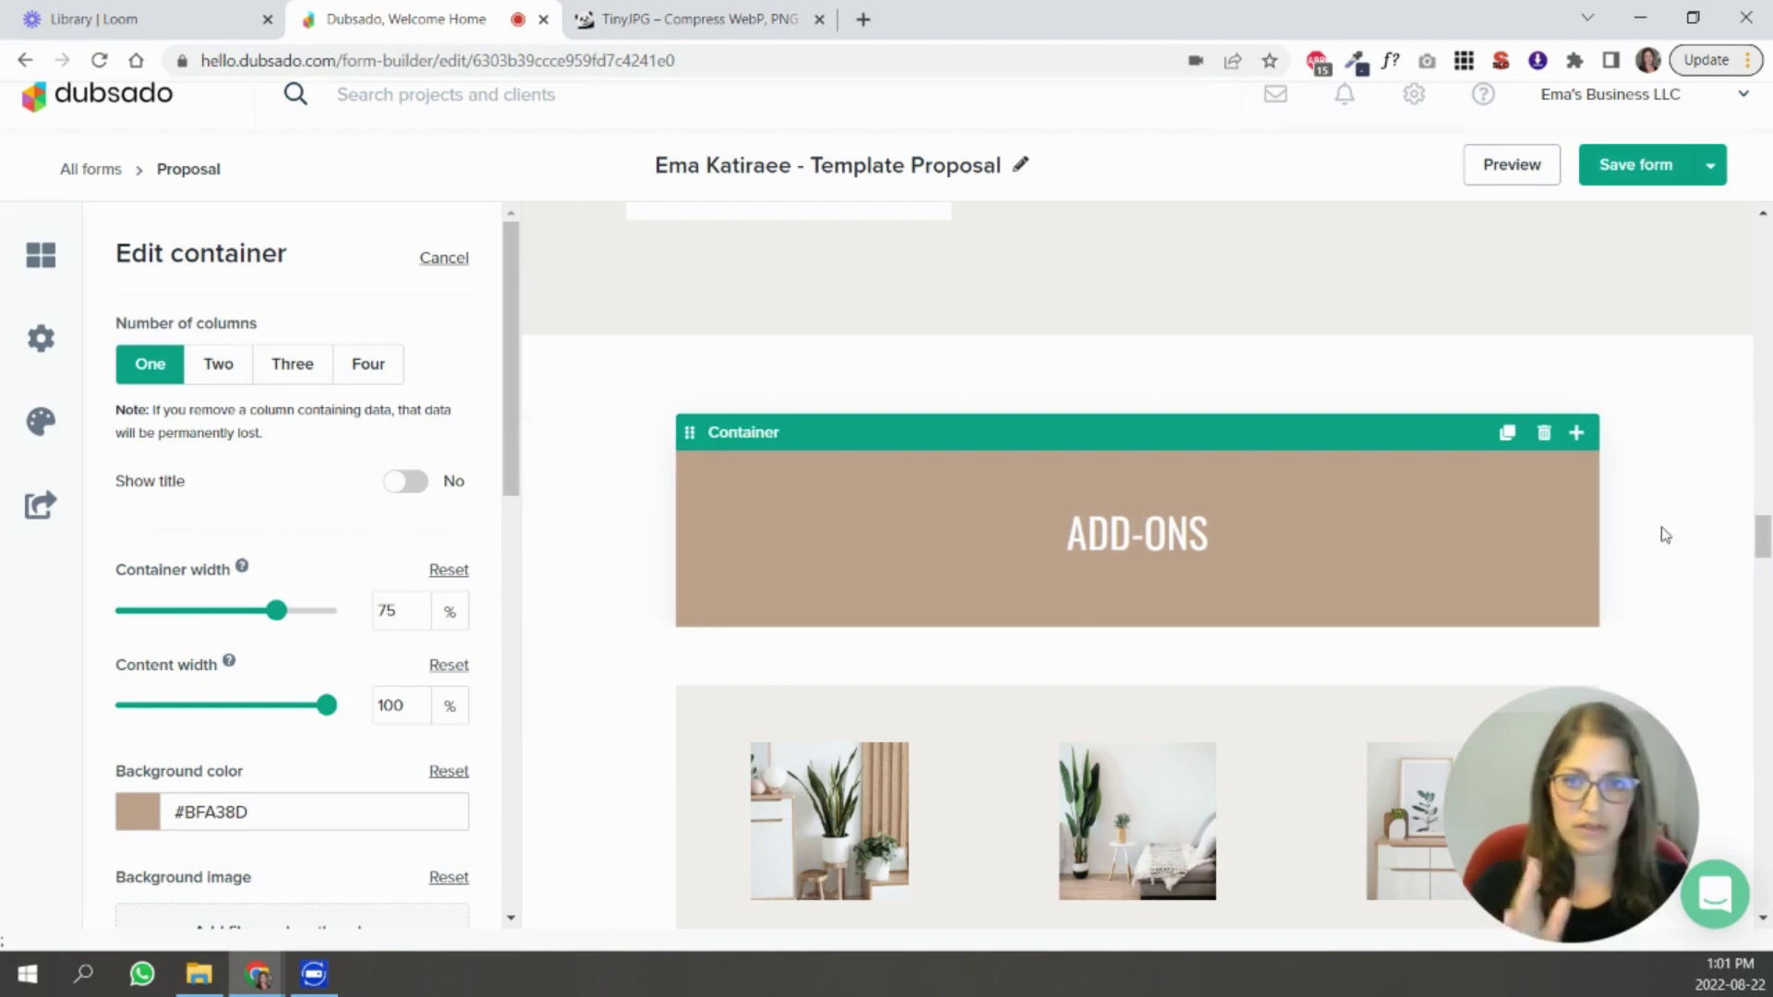
pyautogui.scroll(12, 1464, 487)
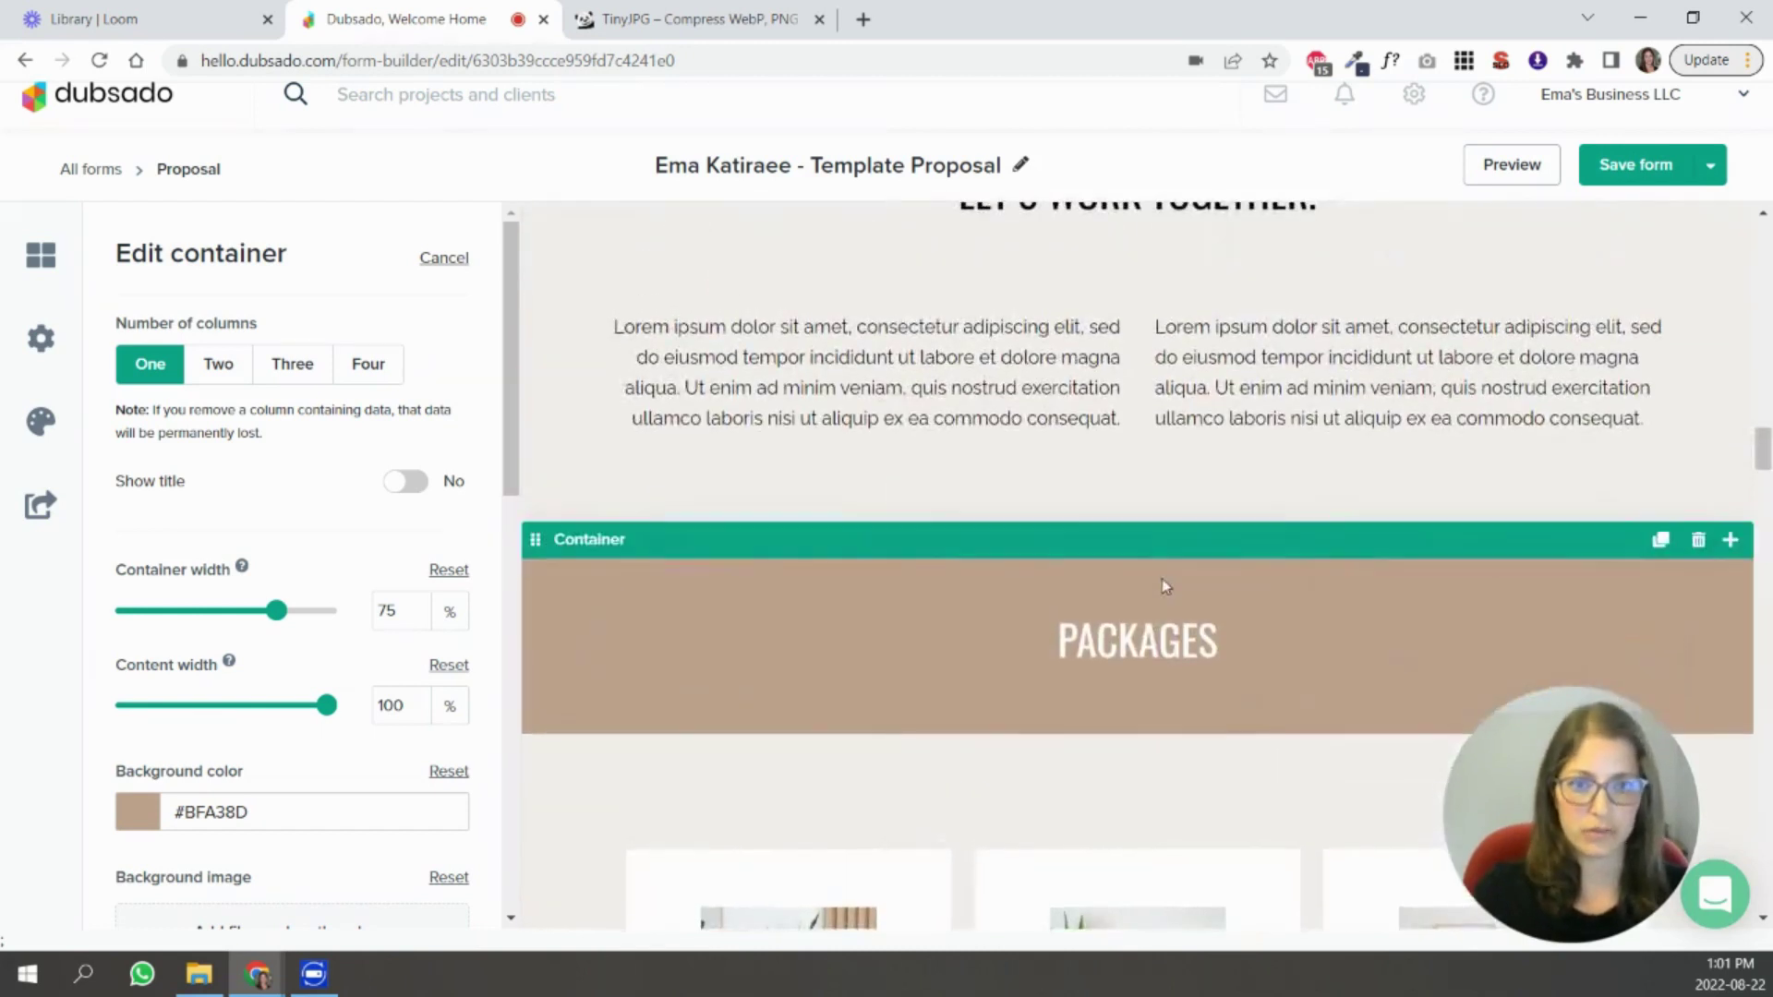
pyautogui.scroll(-15, 1160, 584)
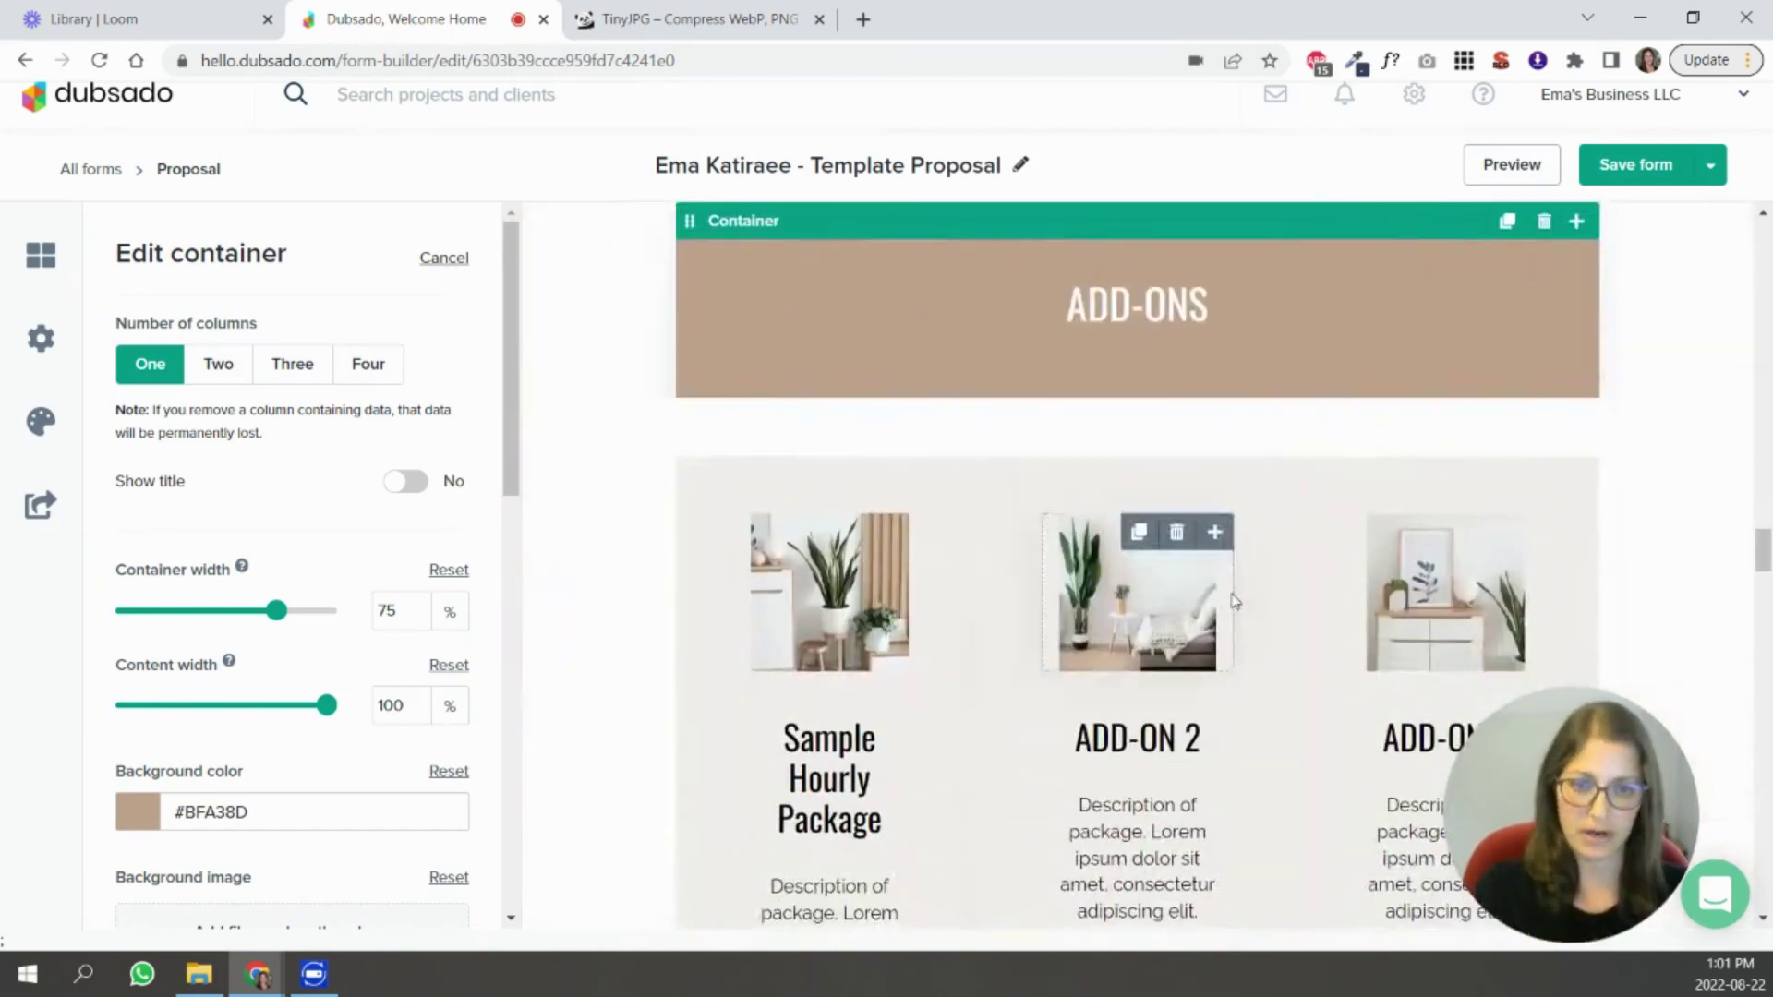
pyautogui.click(808, 587)
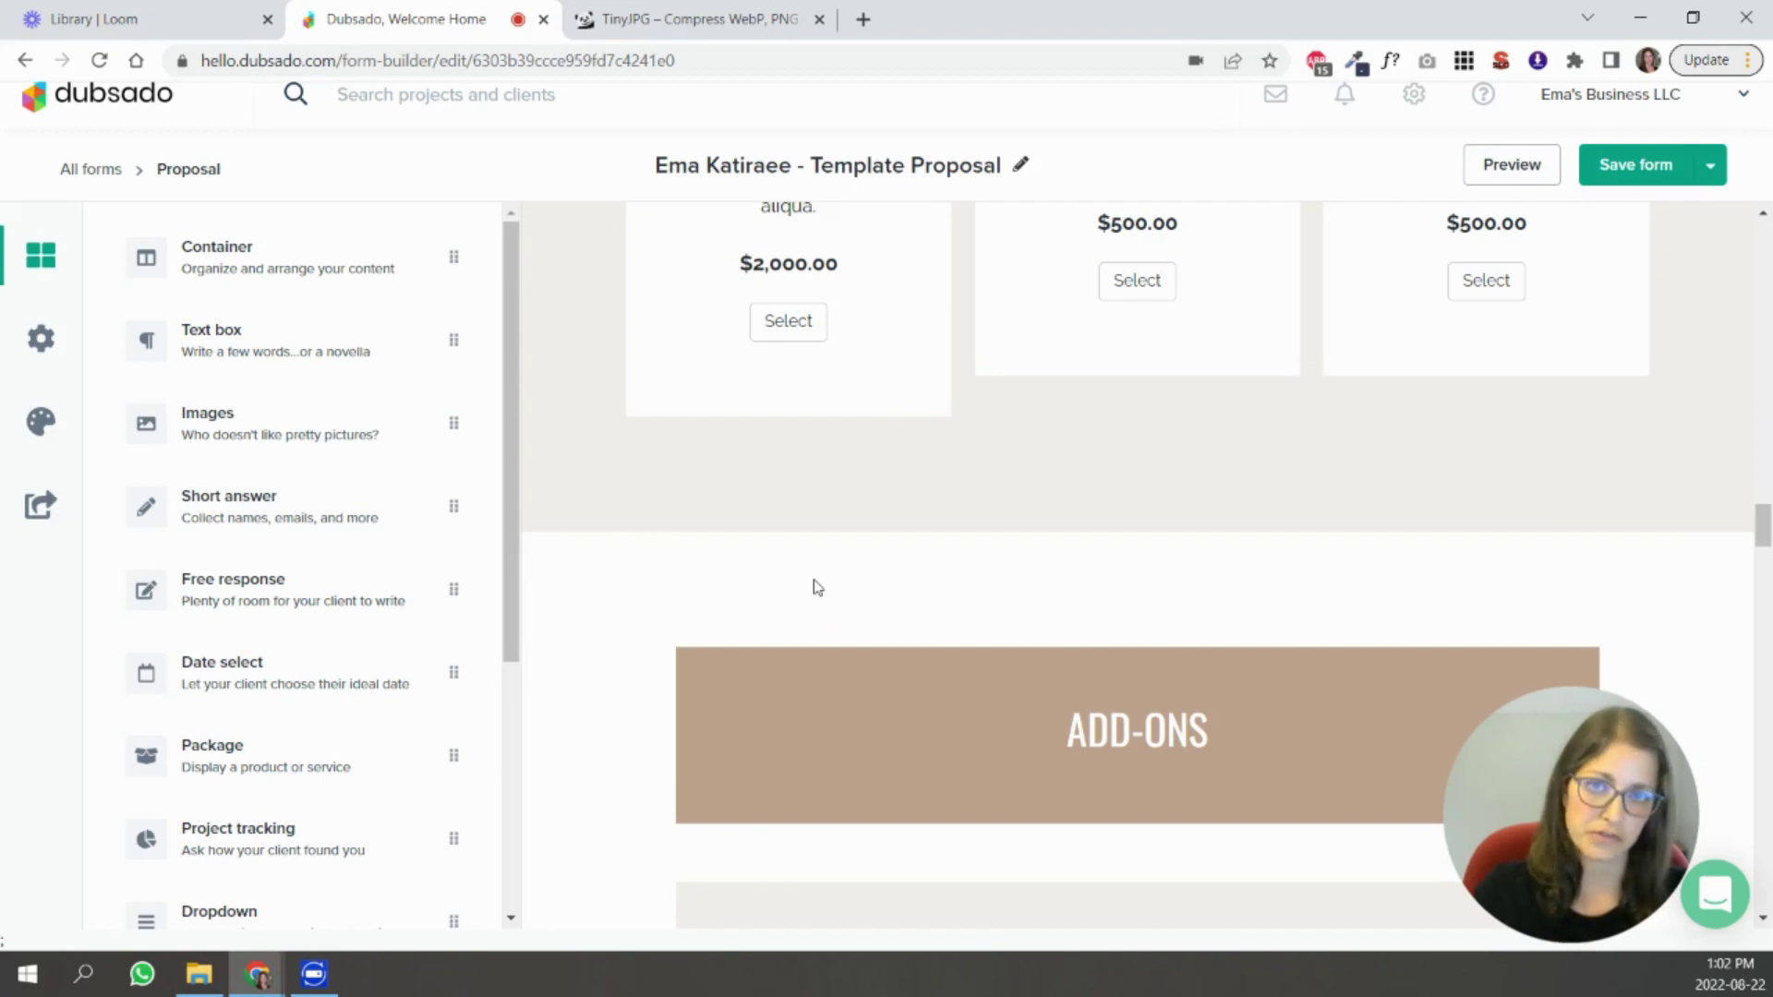
pyautogui.moveTo(1372, 668)
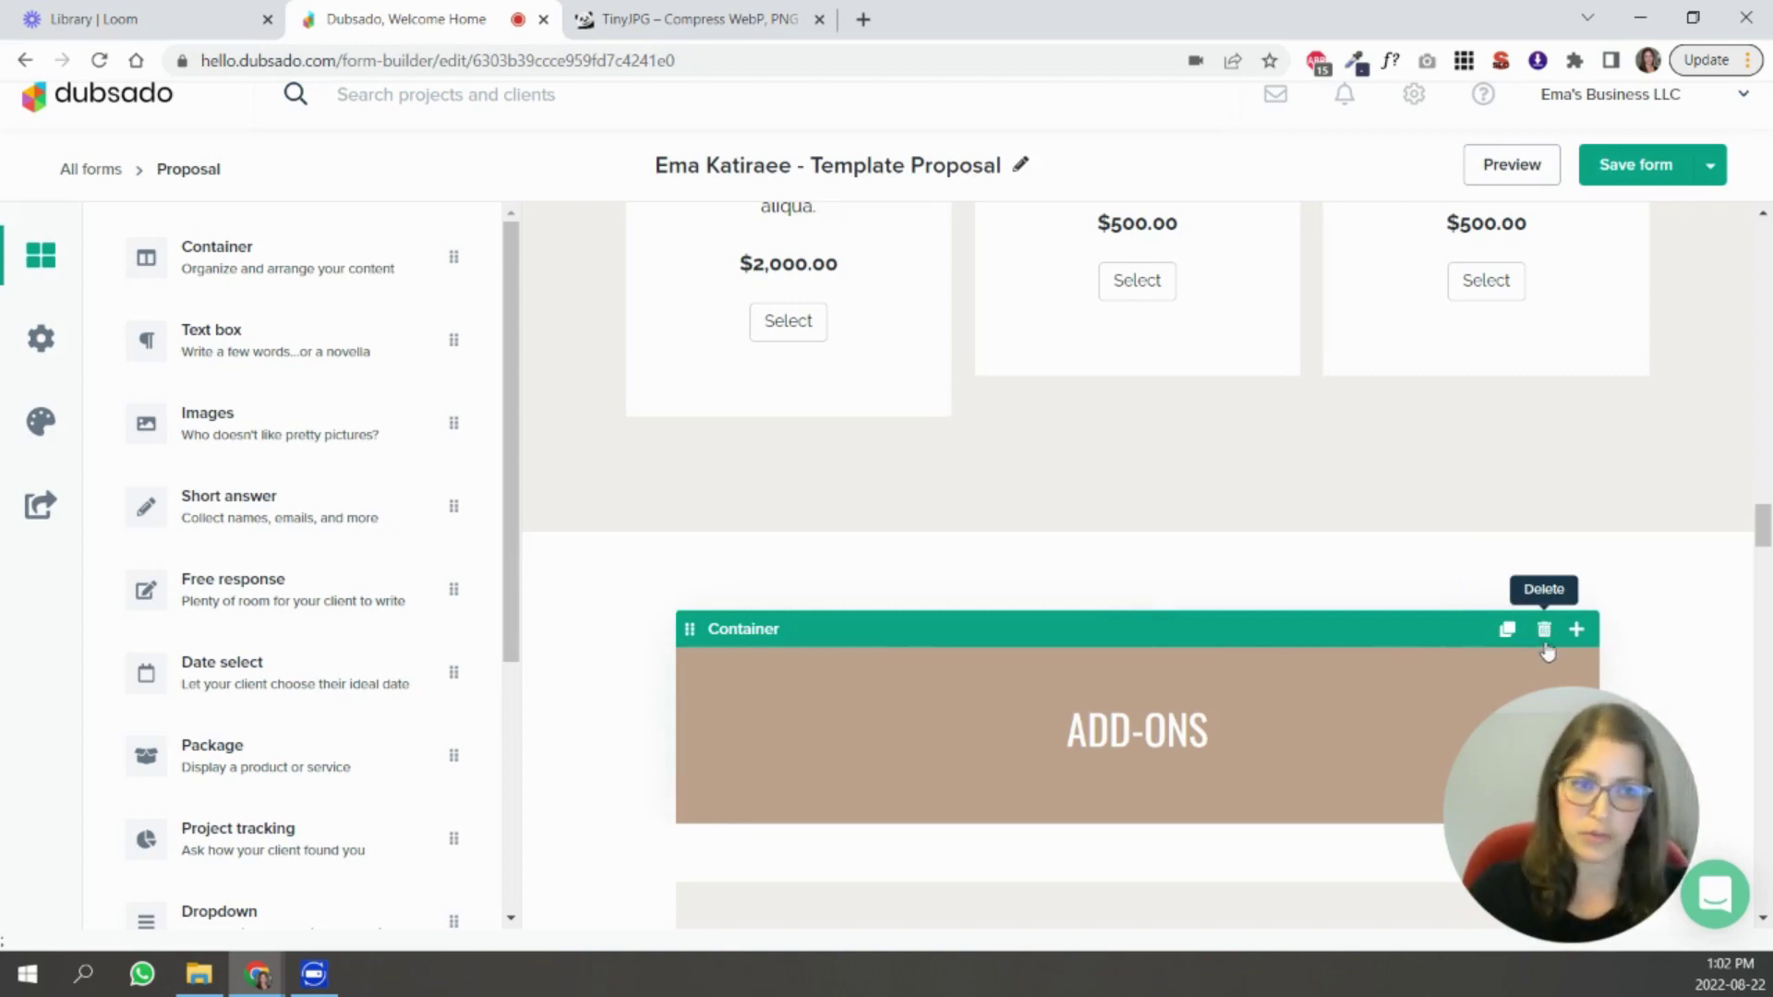
pyautogui.scroll(-3, 1544, 635)
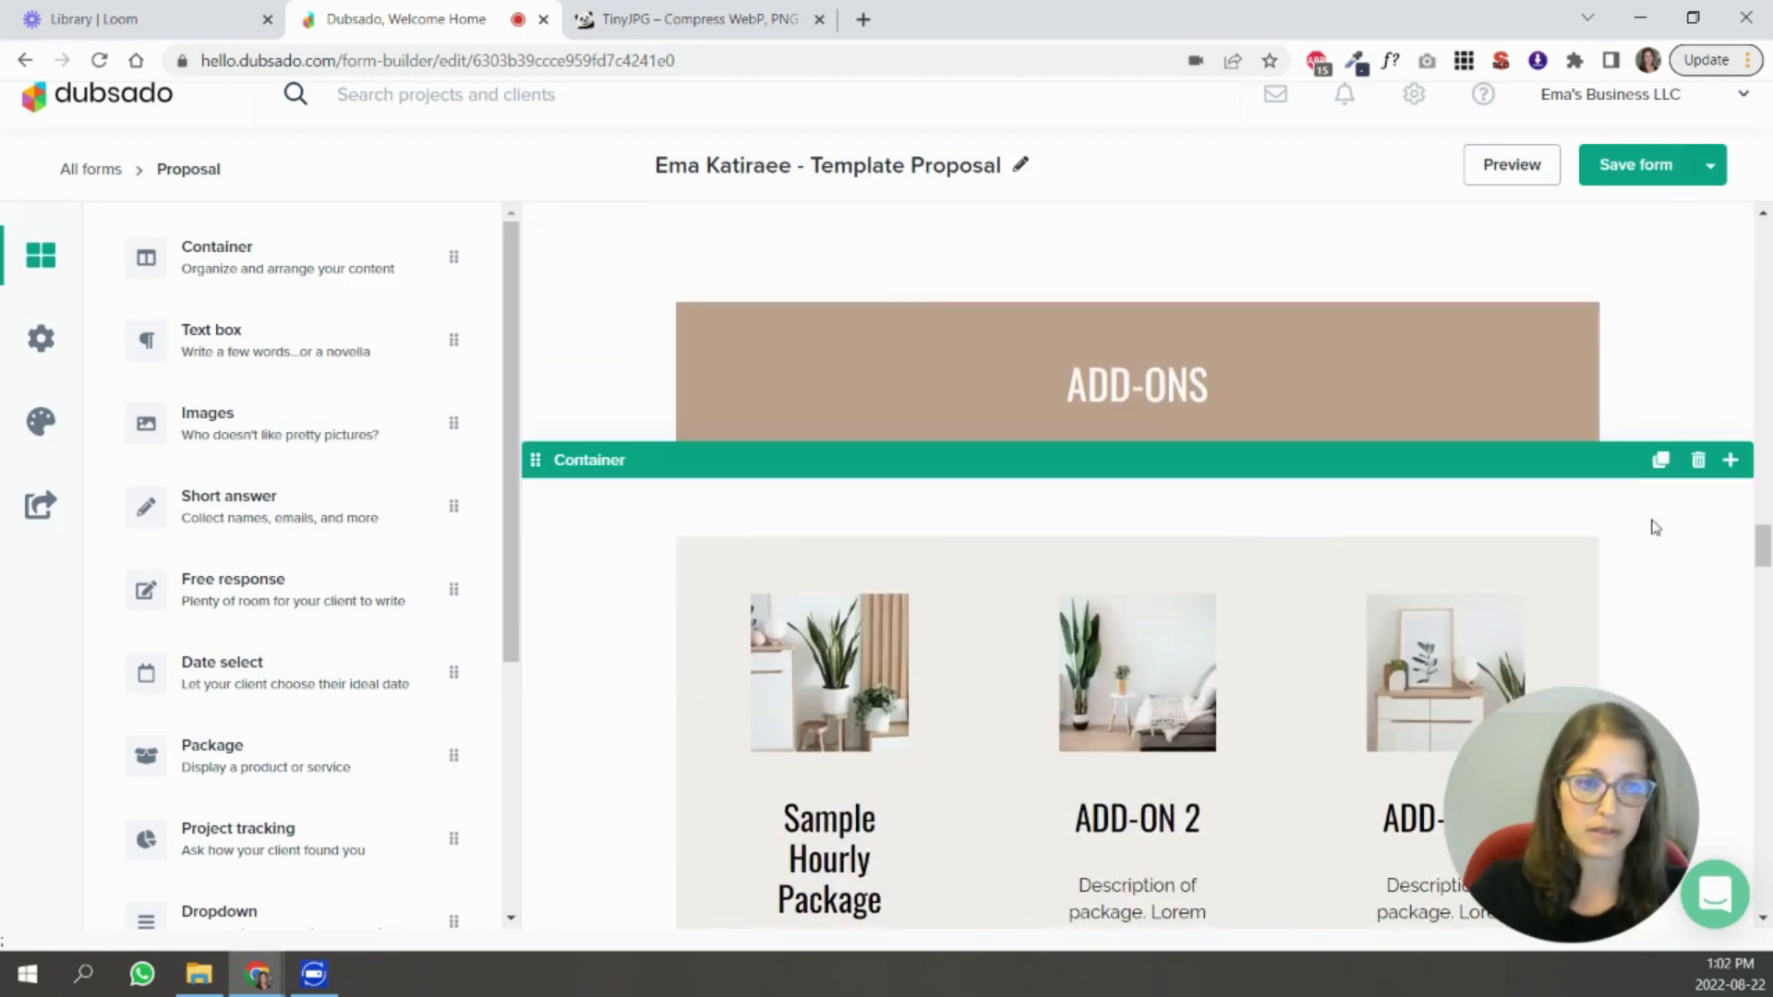
pyautogui.scroll(-6, 1622, 514)
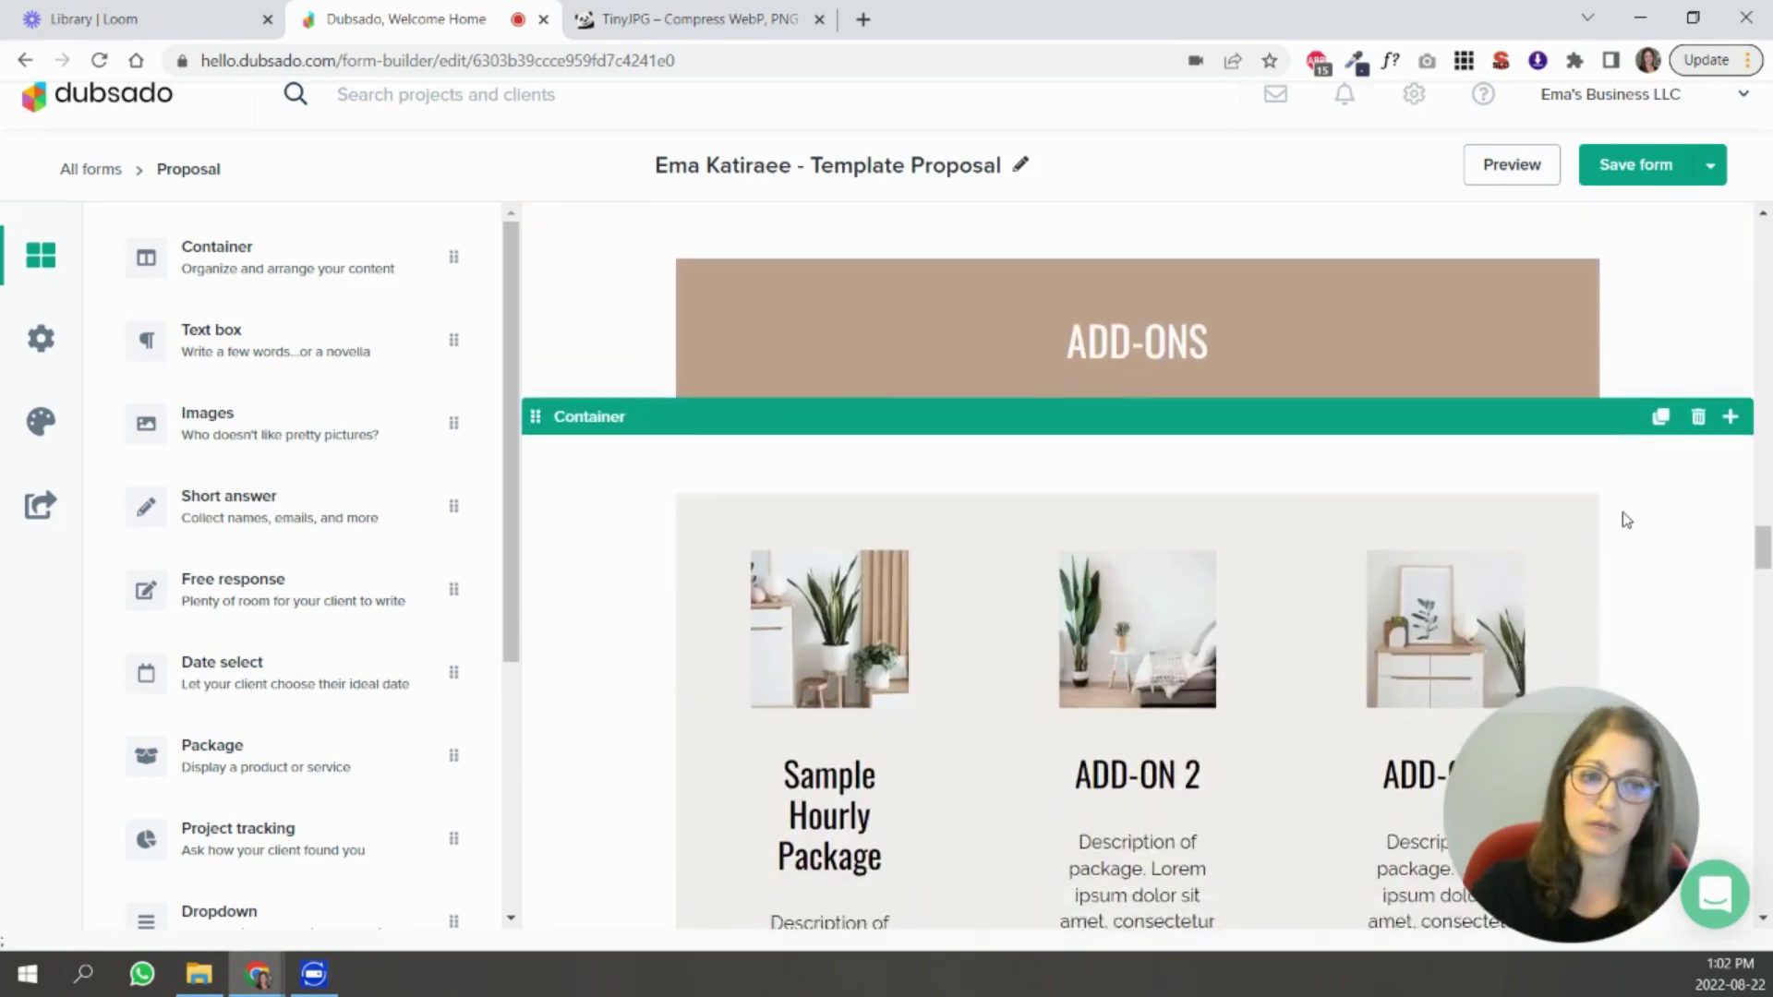
pyautogui.scroll(-2, 1108, 466)
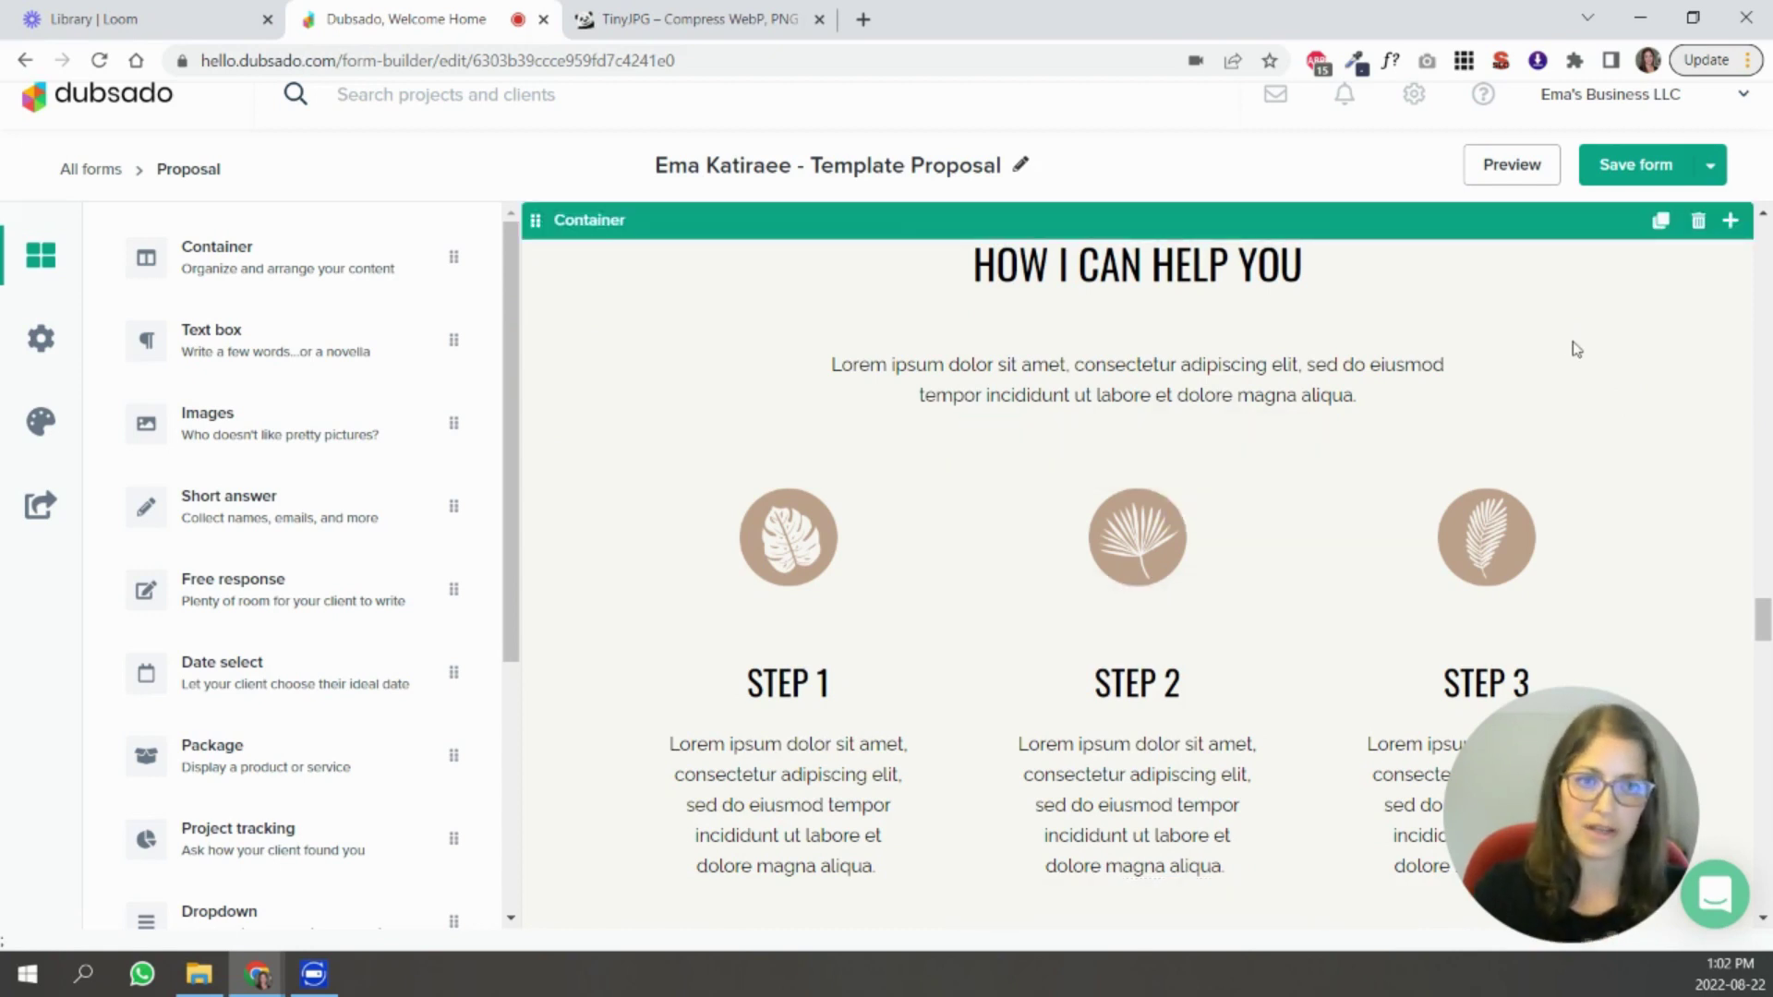
pyautogui.scroll(1, 1607, 323)
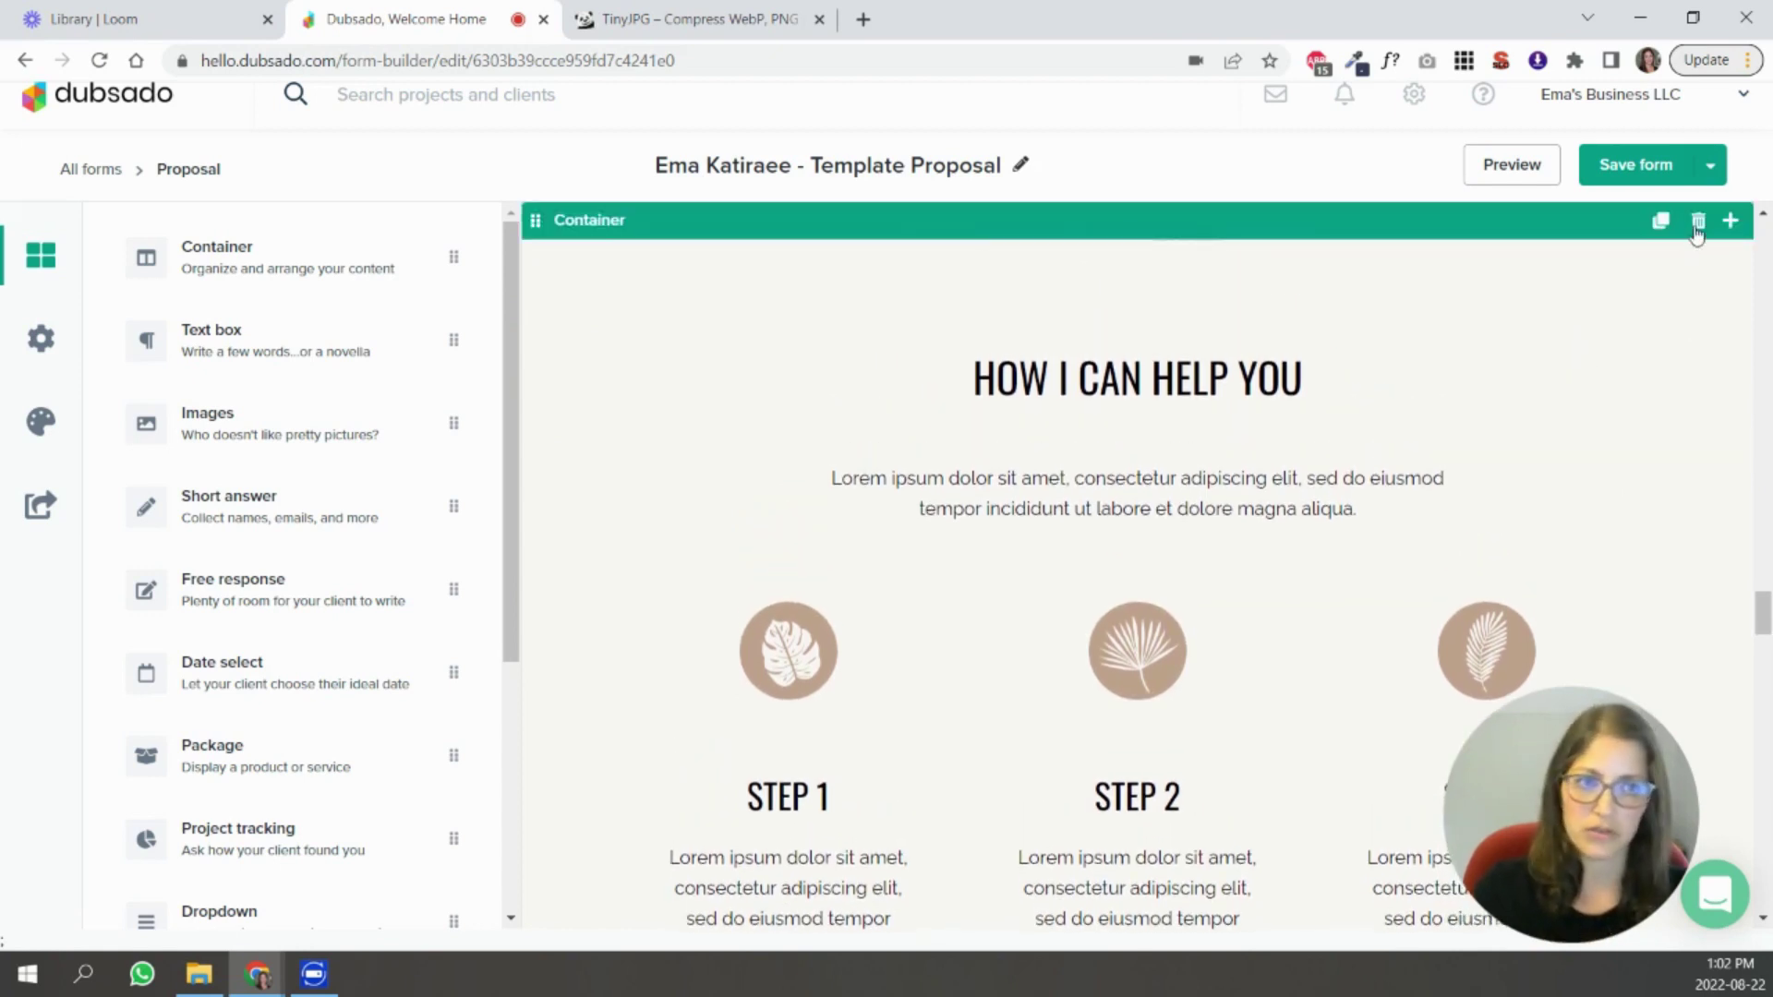
# Duplicate Jane S.'s testimonial quote and place the copy below Amanda M.'s testimonial.
pyautogui.scroll(-11, 1524, 530)
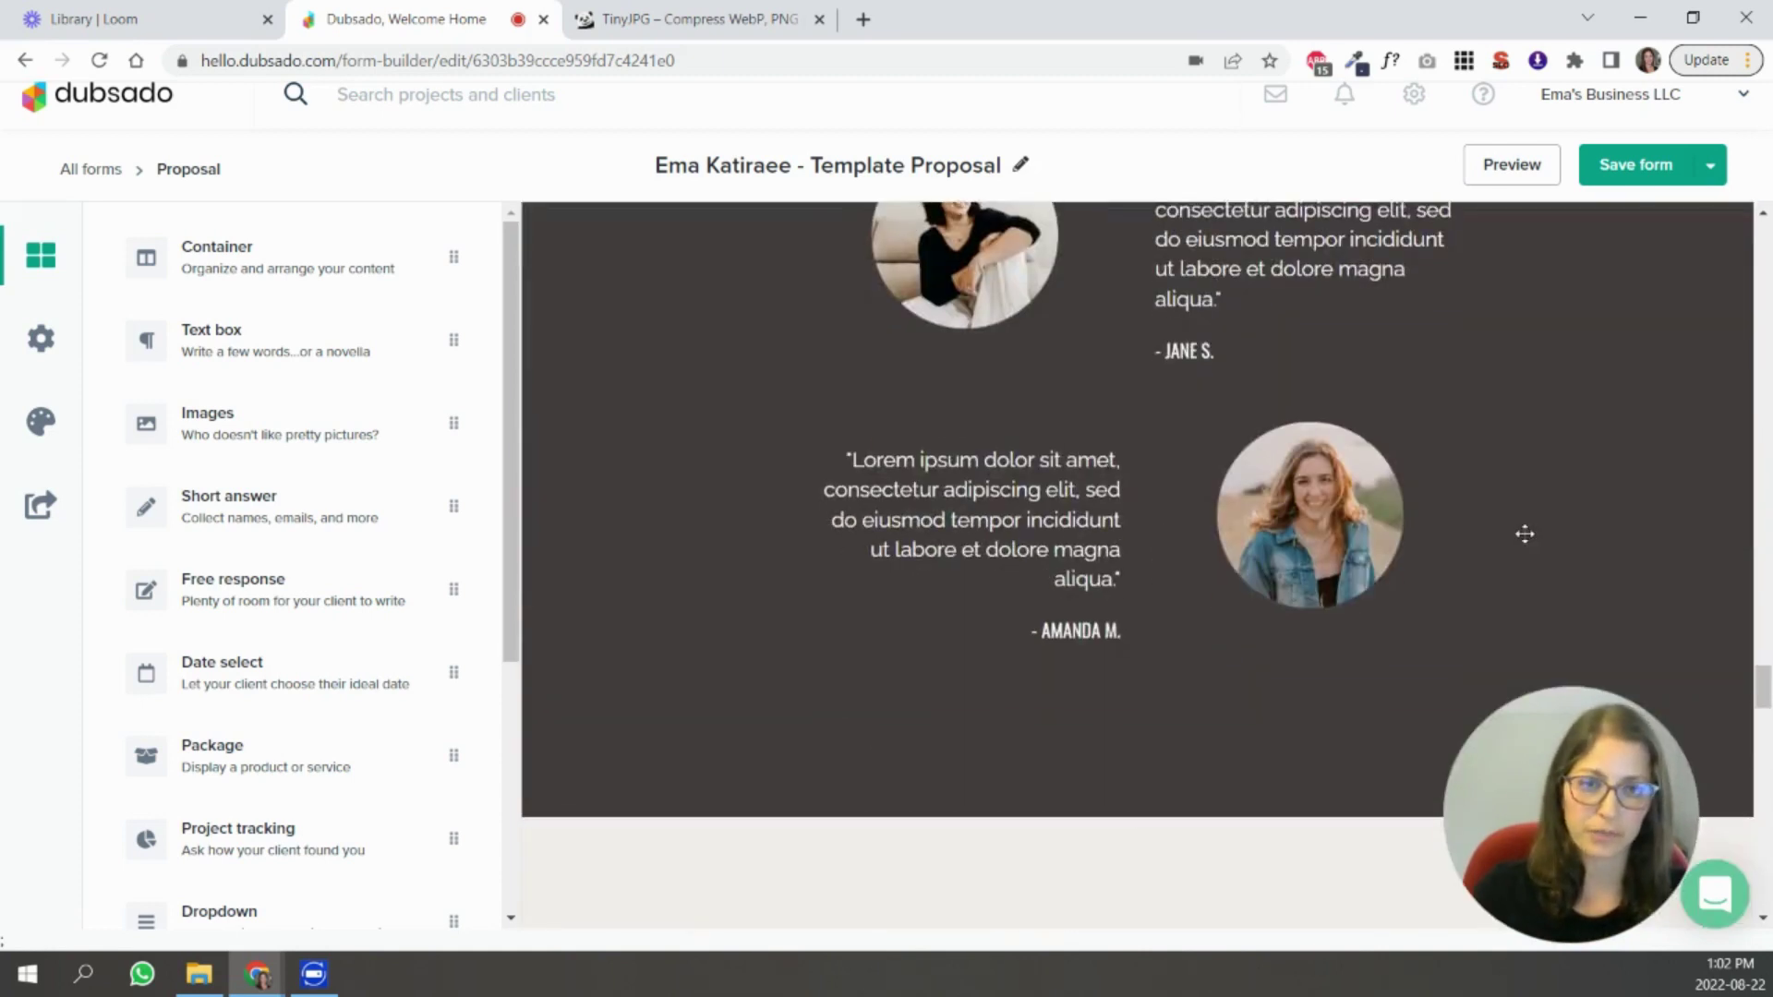
pyautogui.scroll(5, 1630, 487)
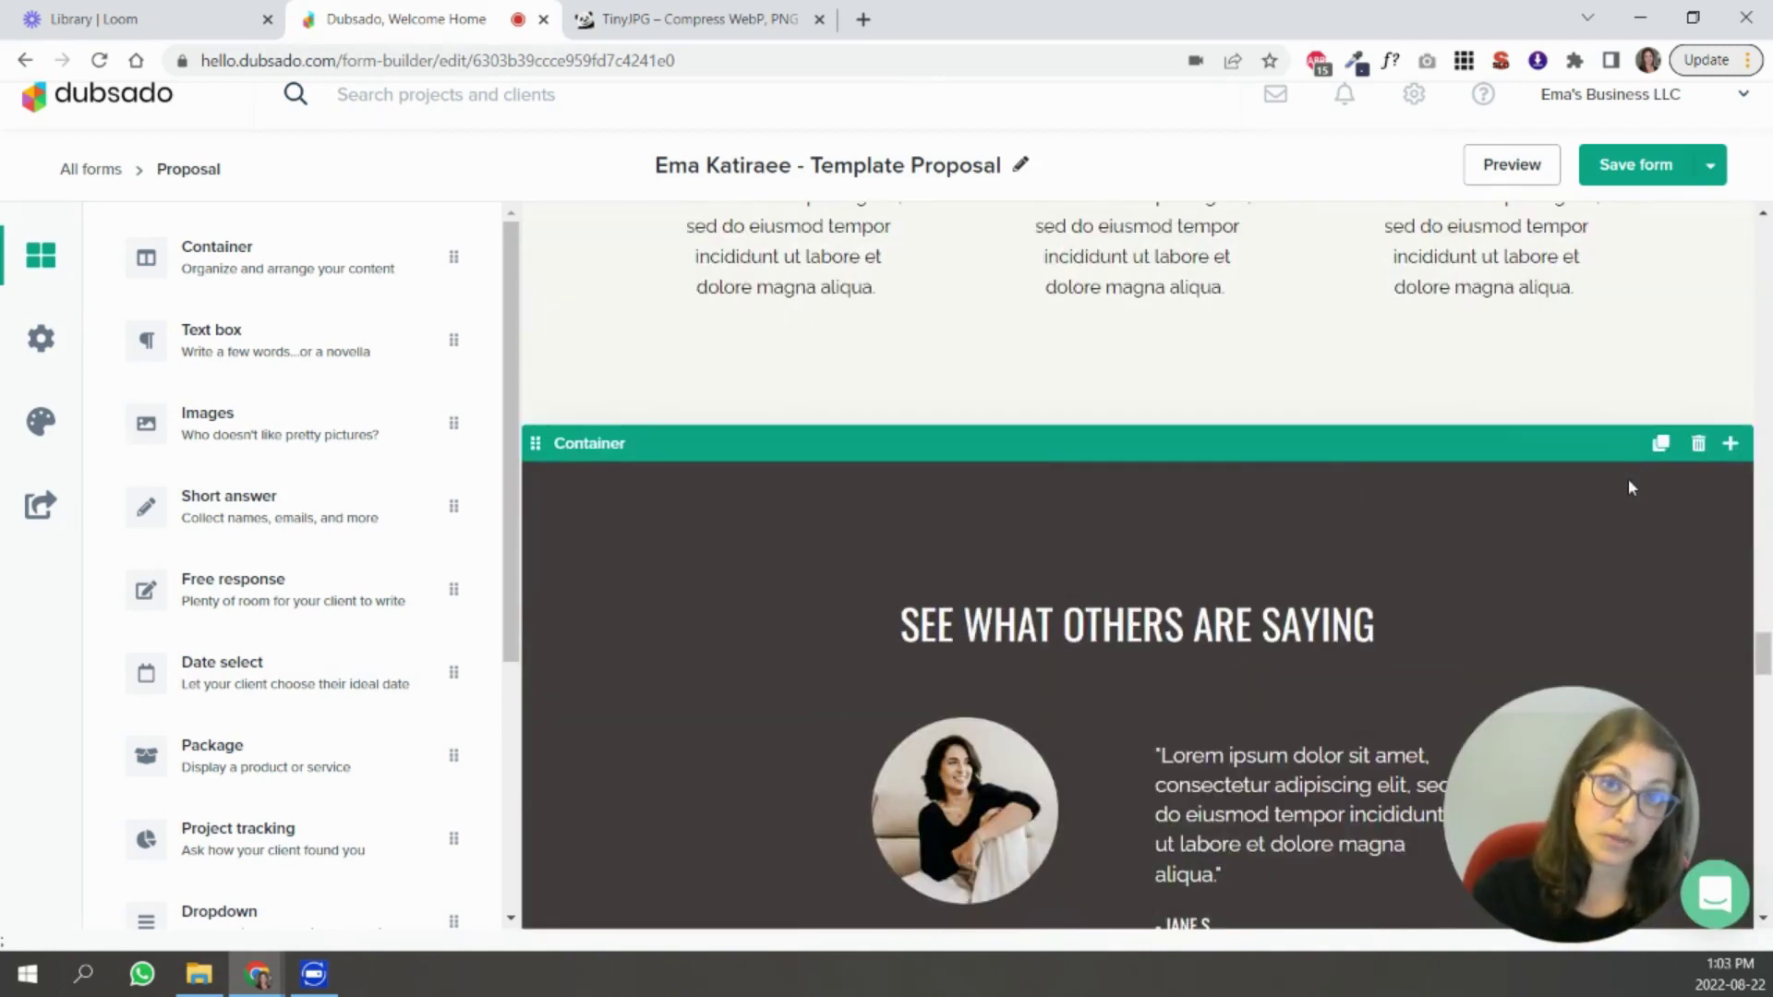
pyautogui.scroll(-5, 1166, 698)
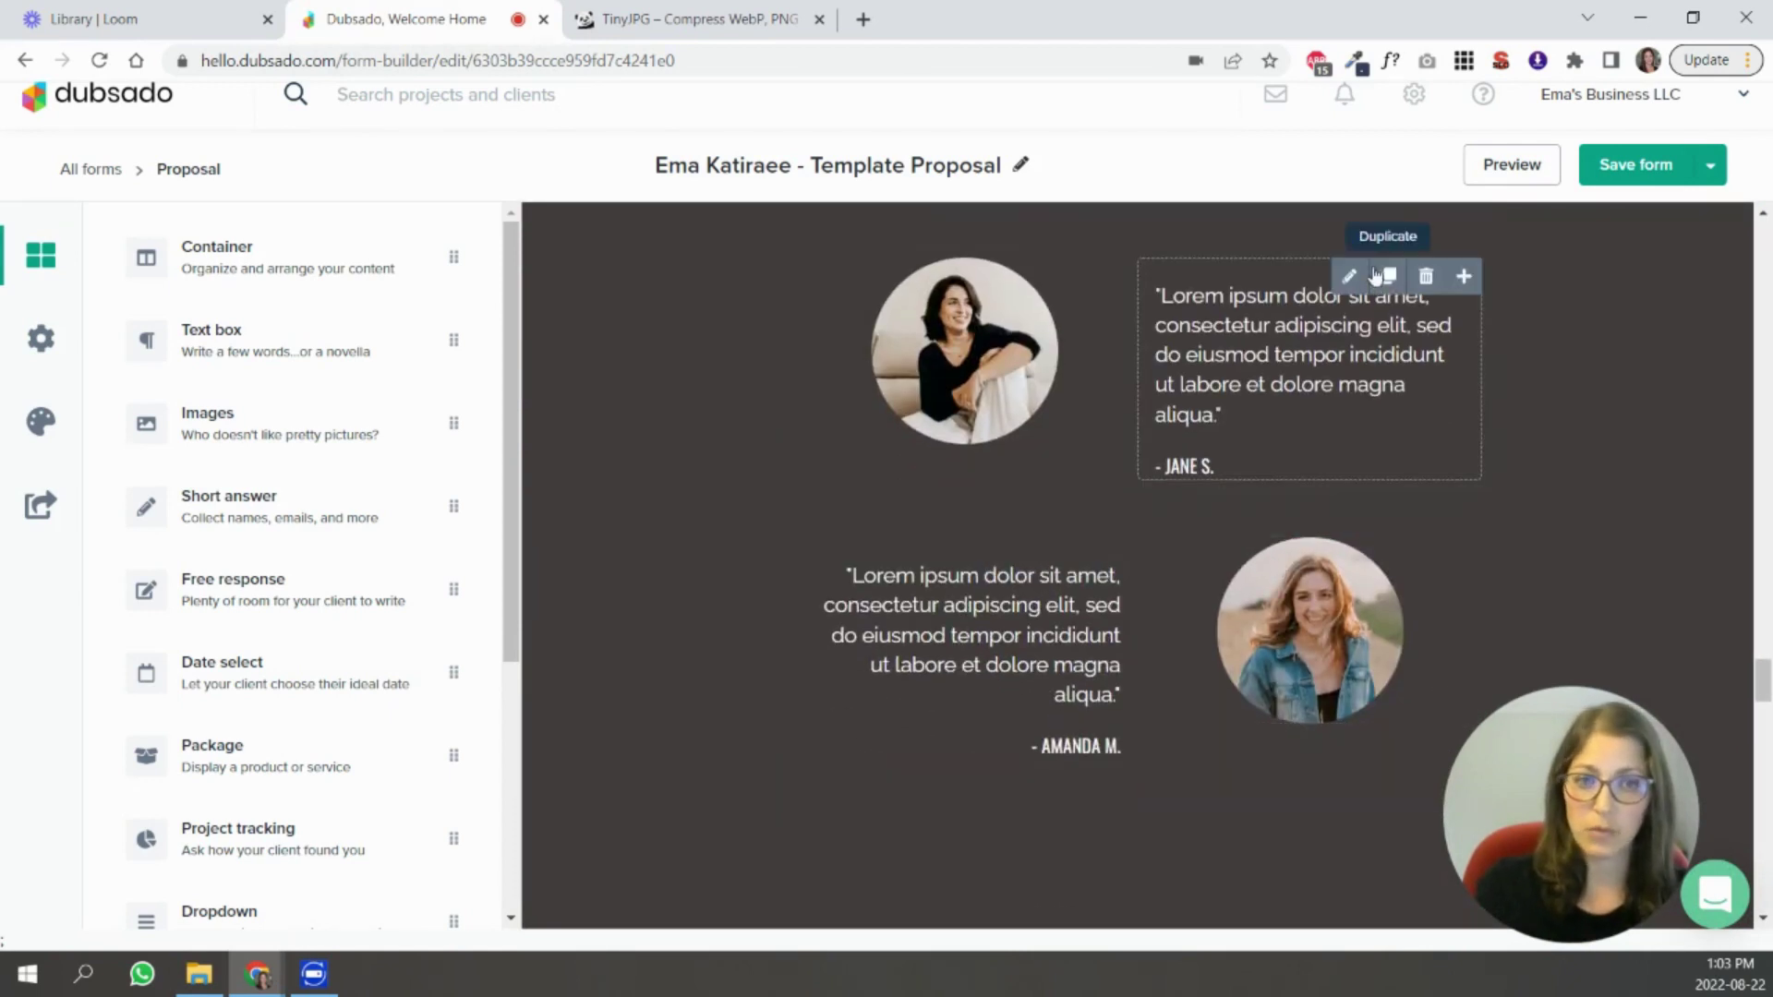
pyautogui.click(1389, 222)
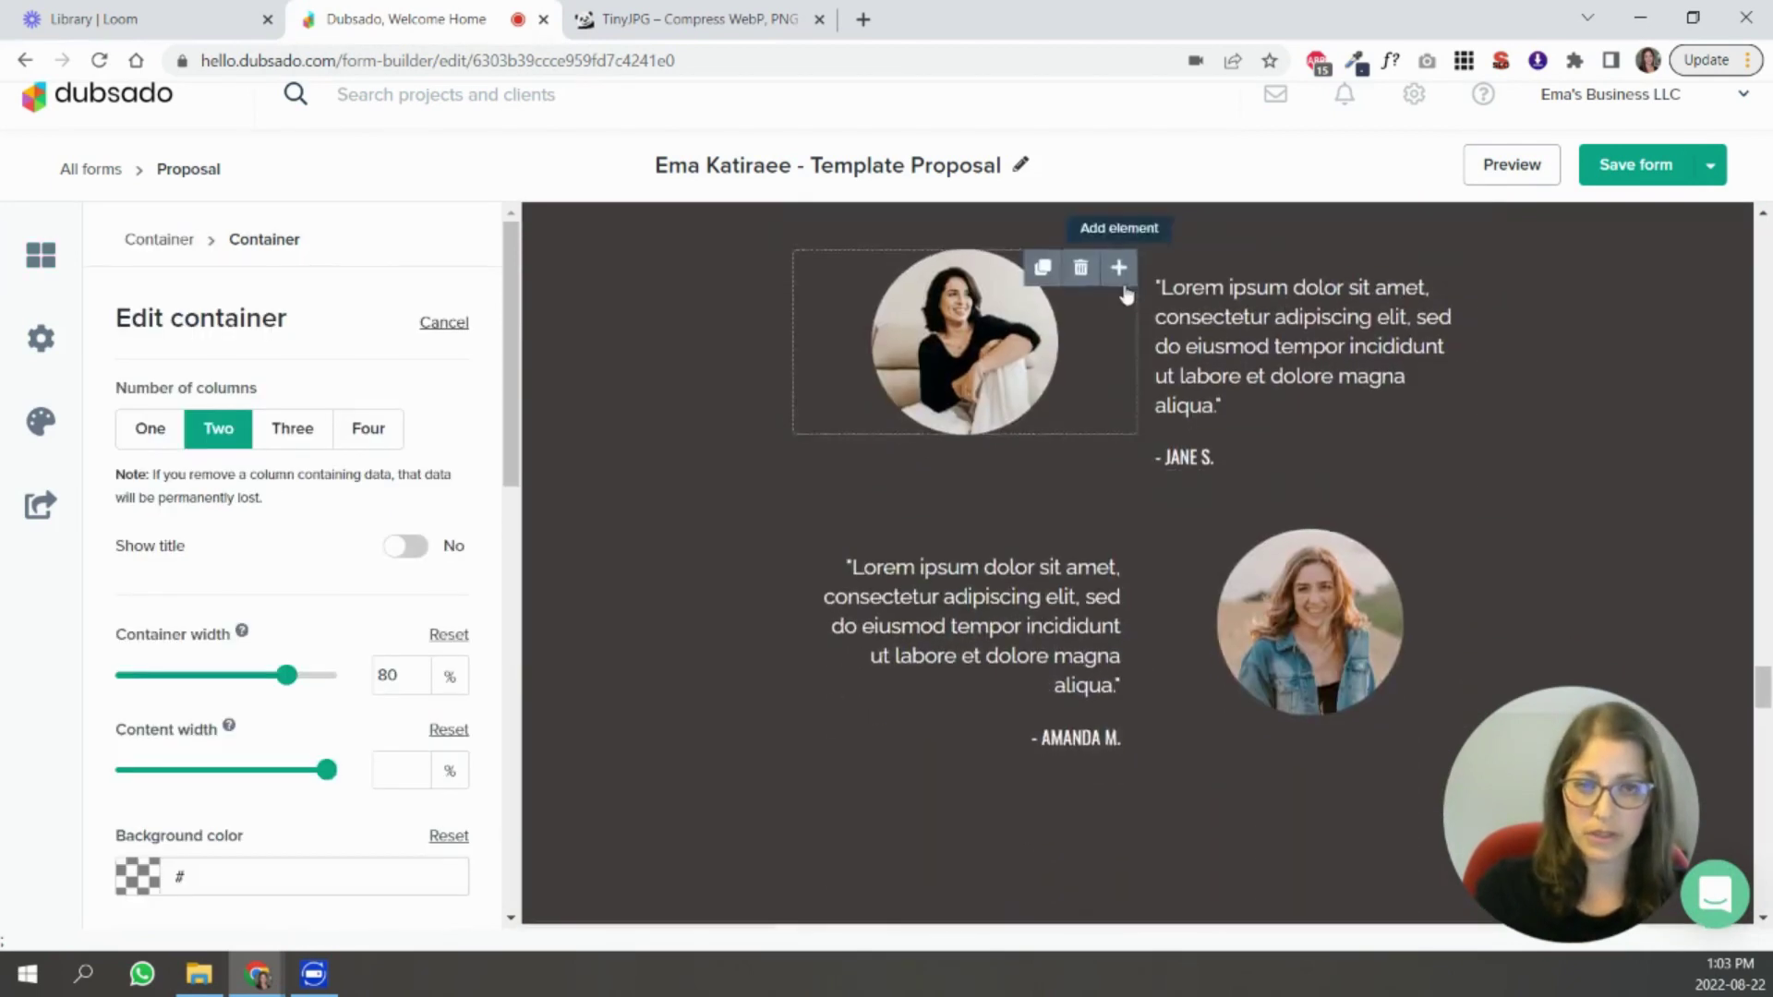
pyautogui.moveTo(1174, 273); pyautogui.dragTo(1082, 891)
pyautogui.scroll(4, 1025, 646)
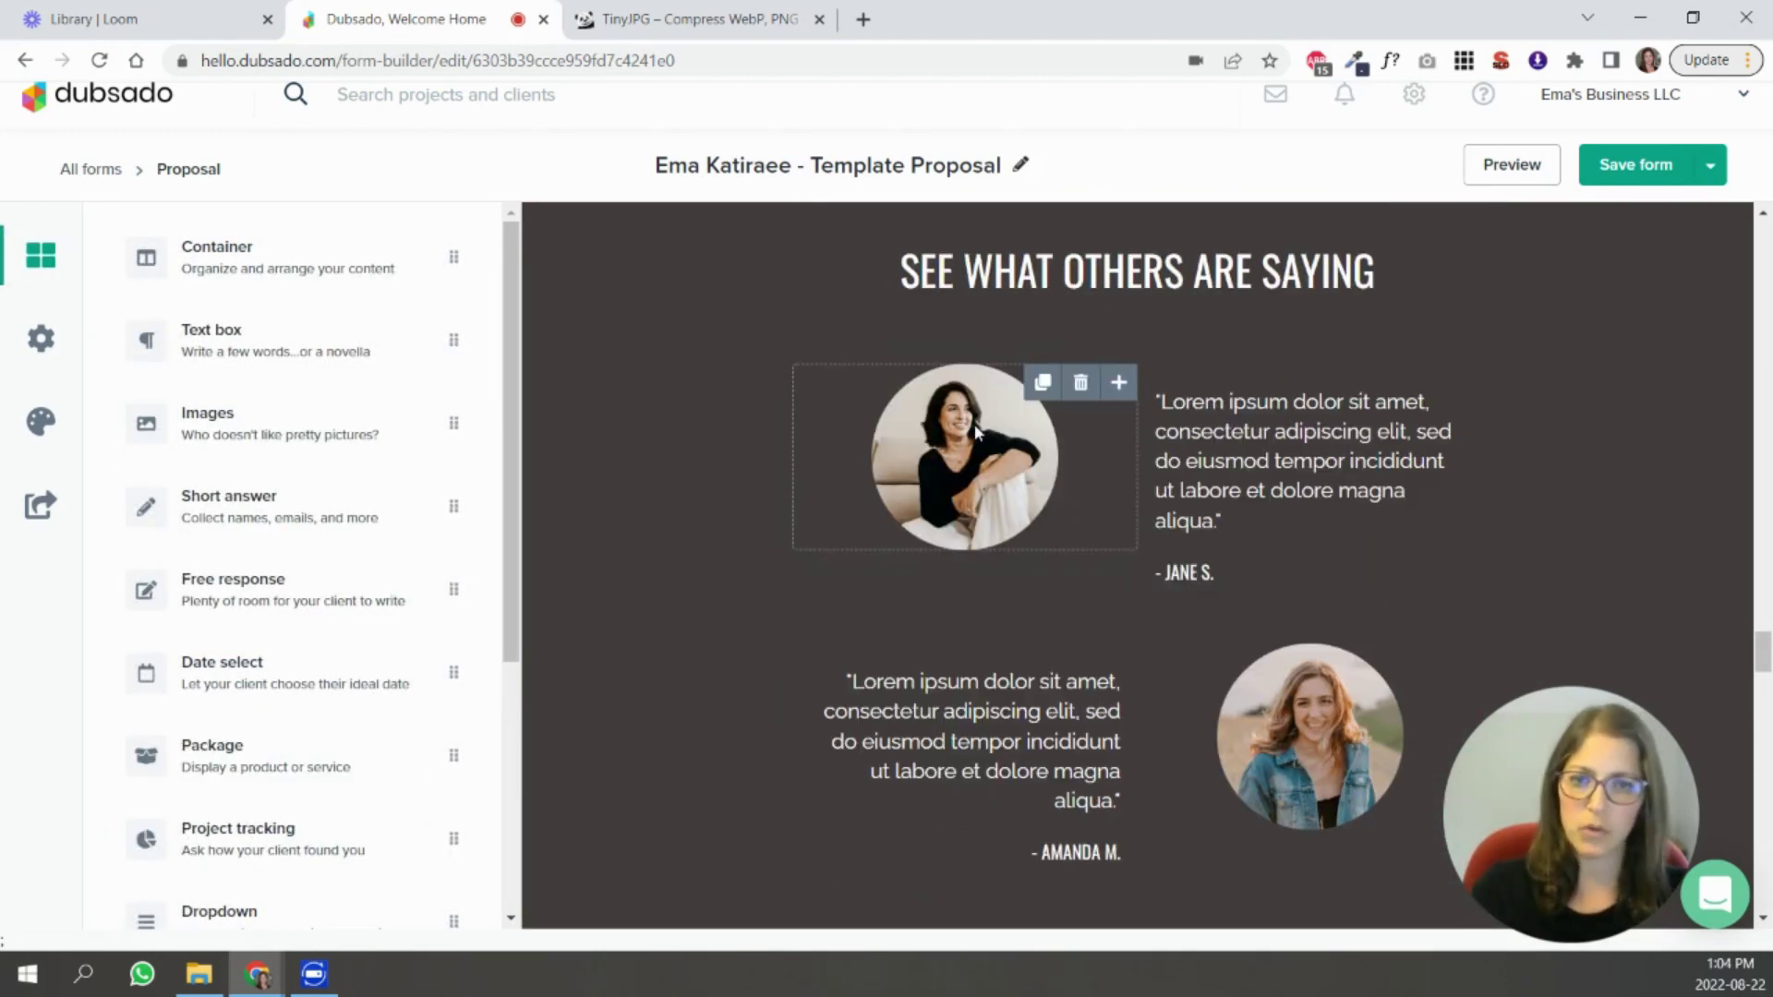
pyautogui.click(1083, 384)
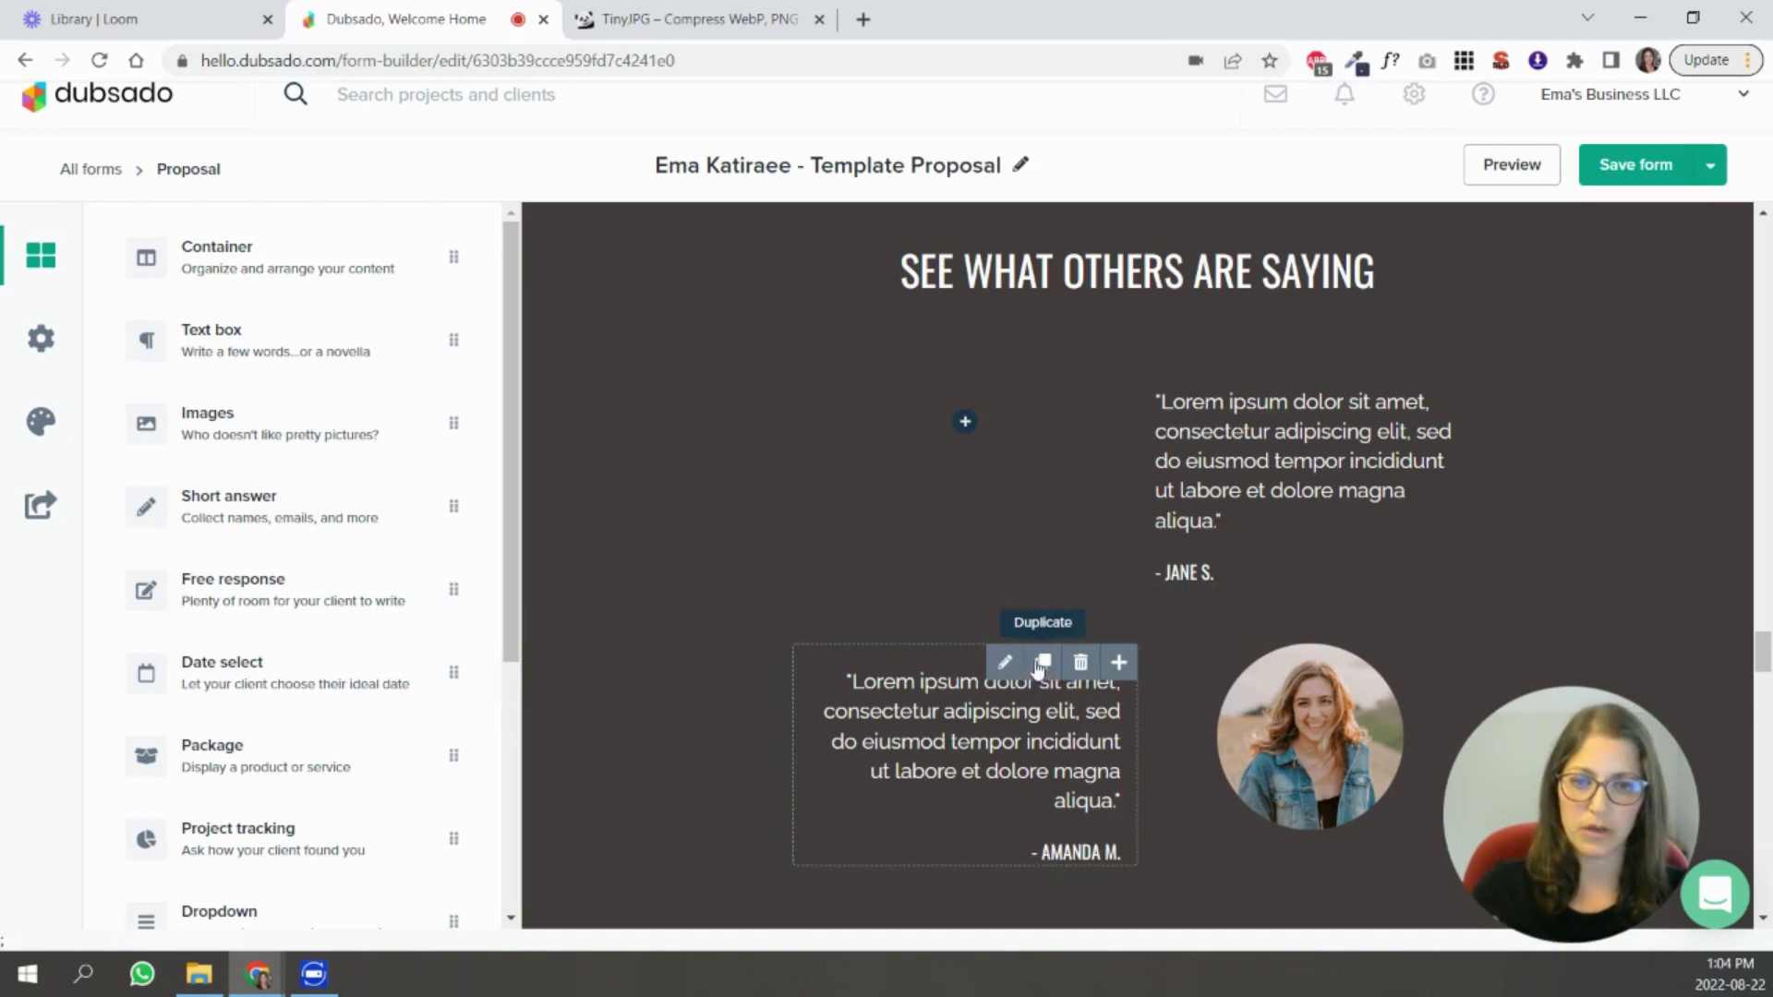
pyautogui.moveTo(914, 673); pyautogui.dragTo(956, 420)
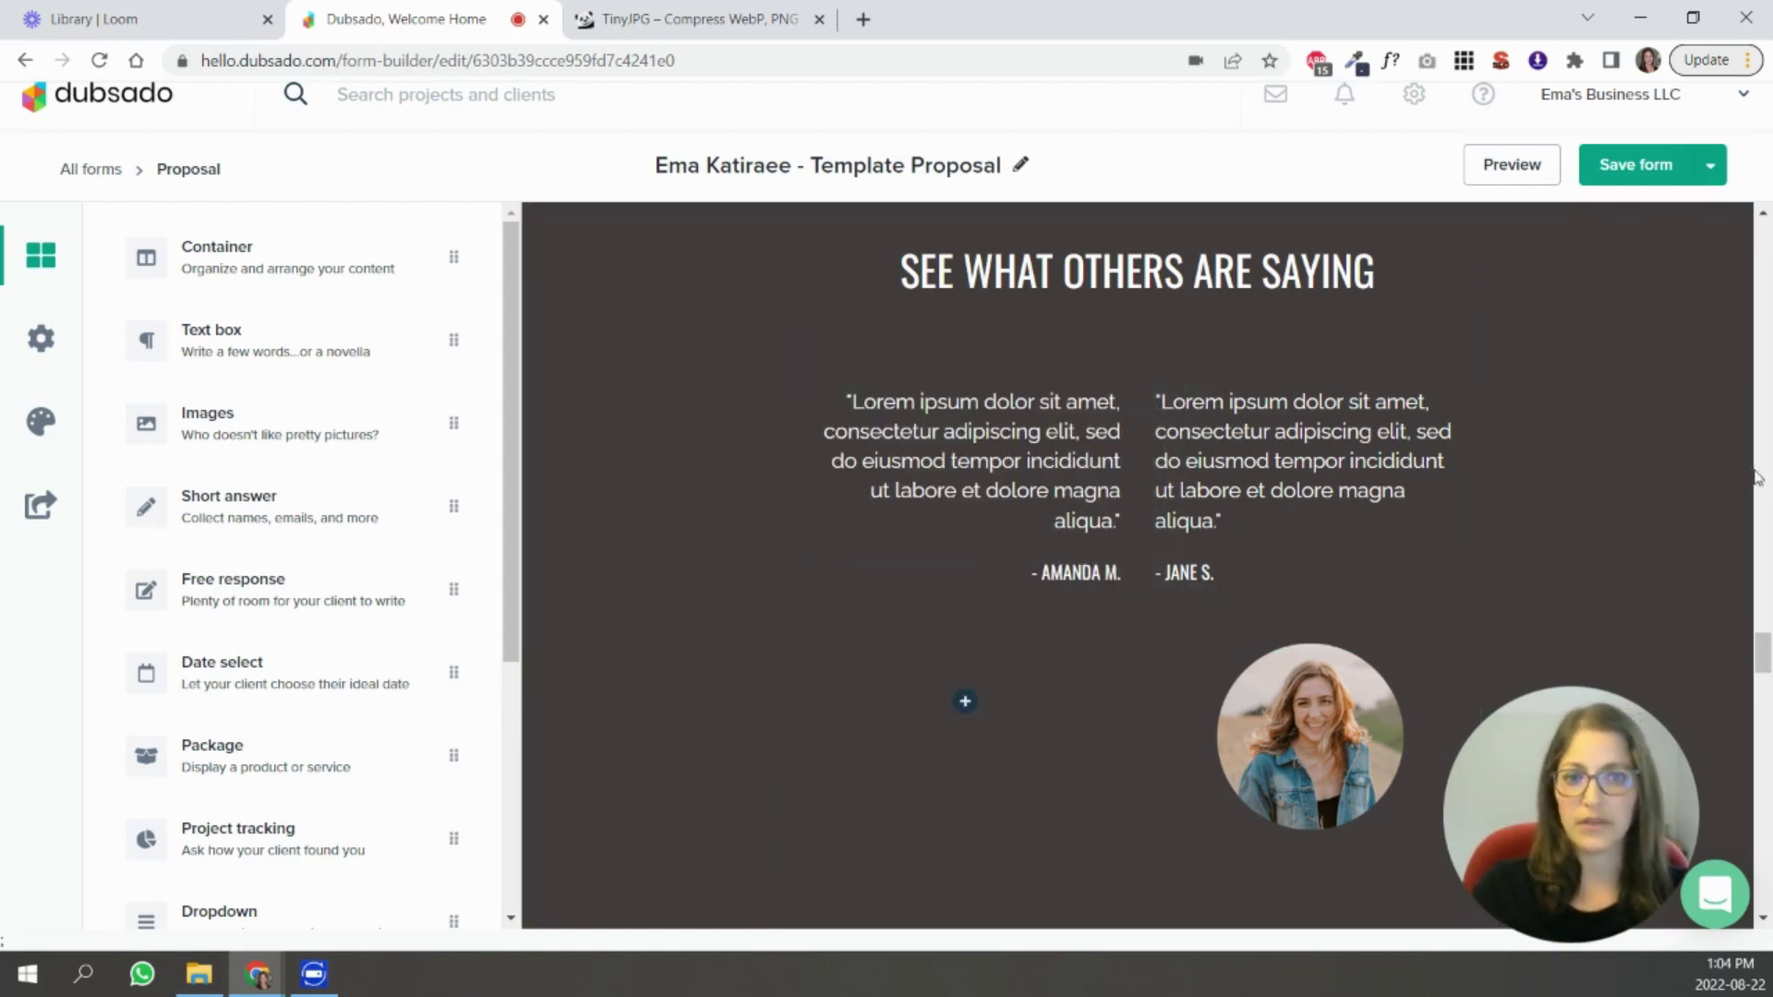
# Duplicate the FAQ 3 block and renumber the copy's heading to FREQUENTLY ASKED QUESTION 4.
pyautogui.scroll(-10, 1503, 427)
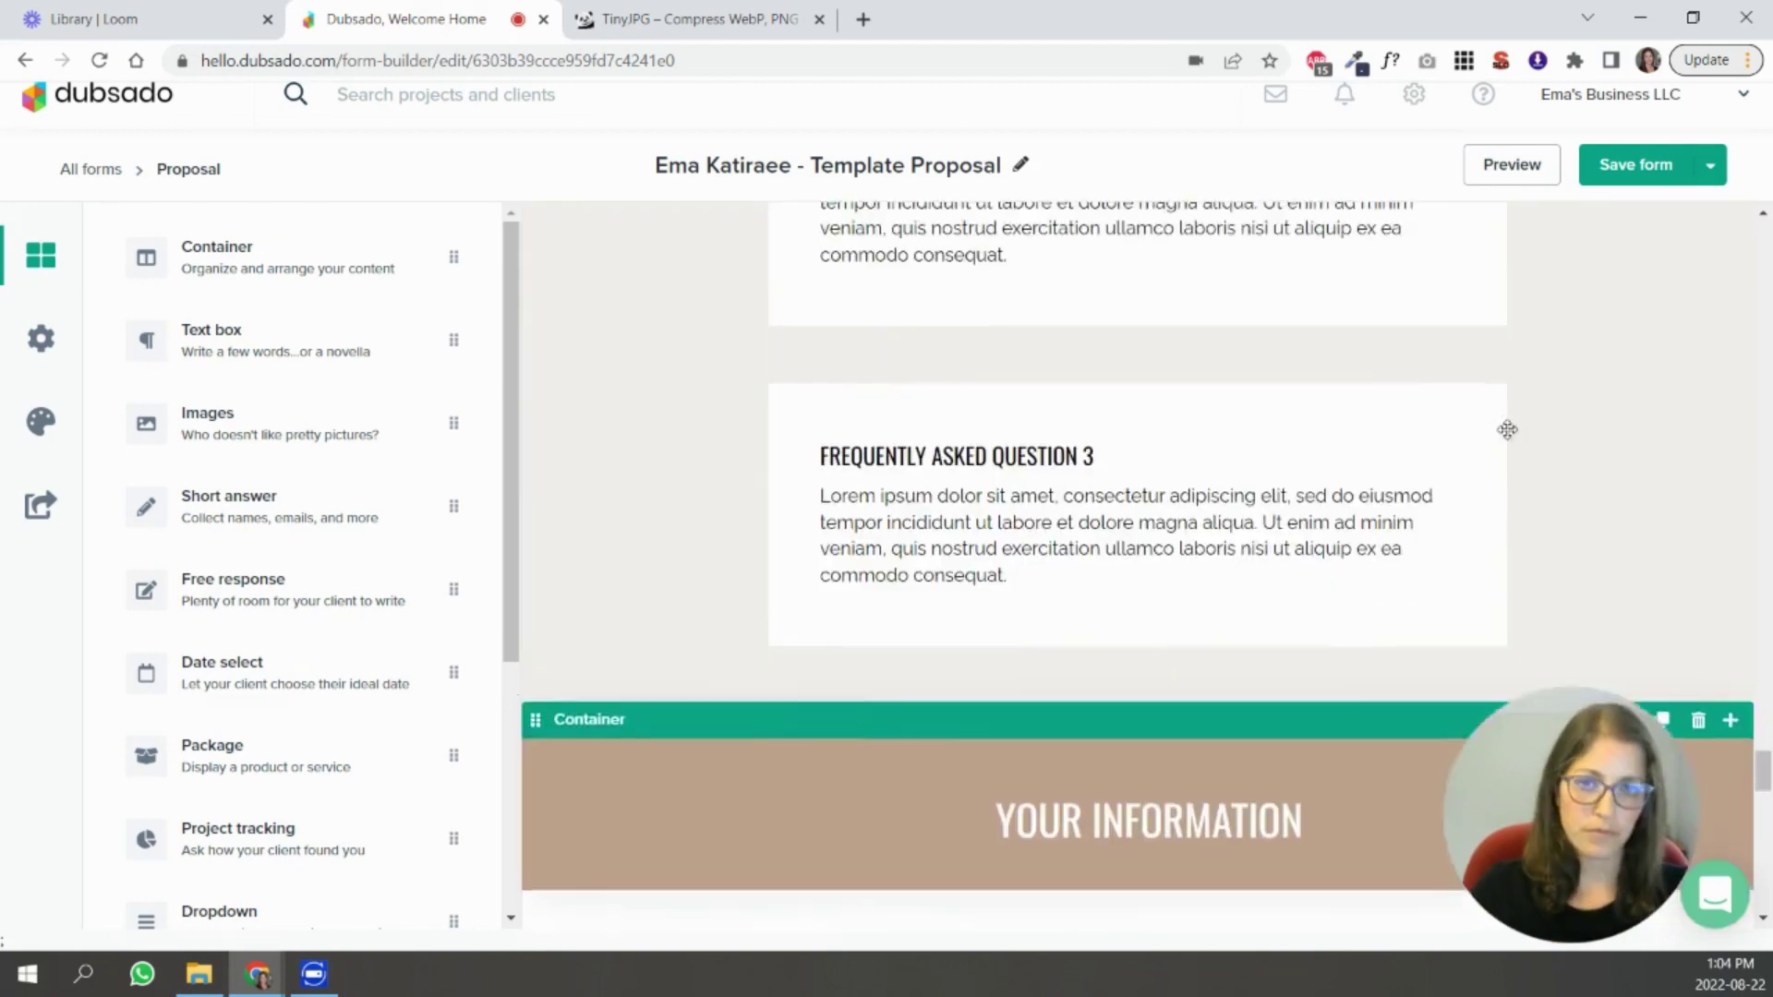
pyautogui.scroll(2, 1467, 600)
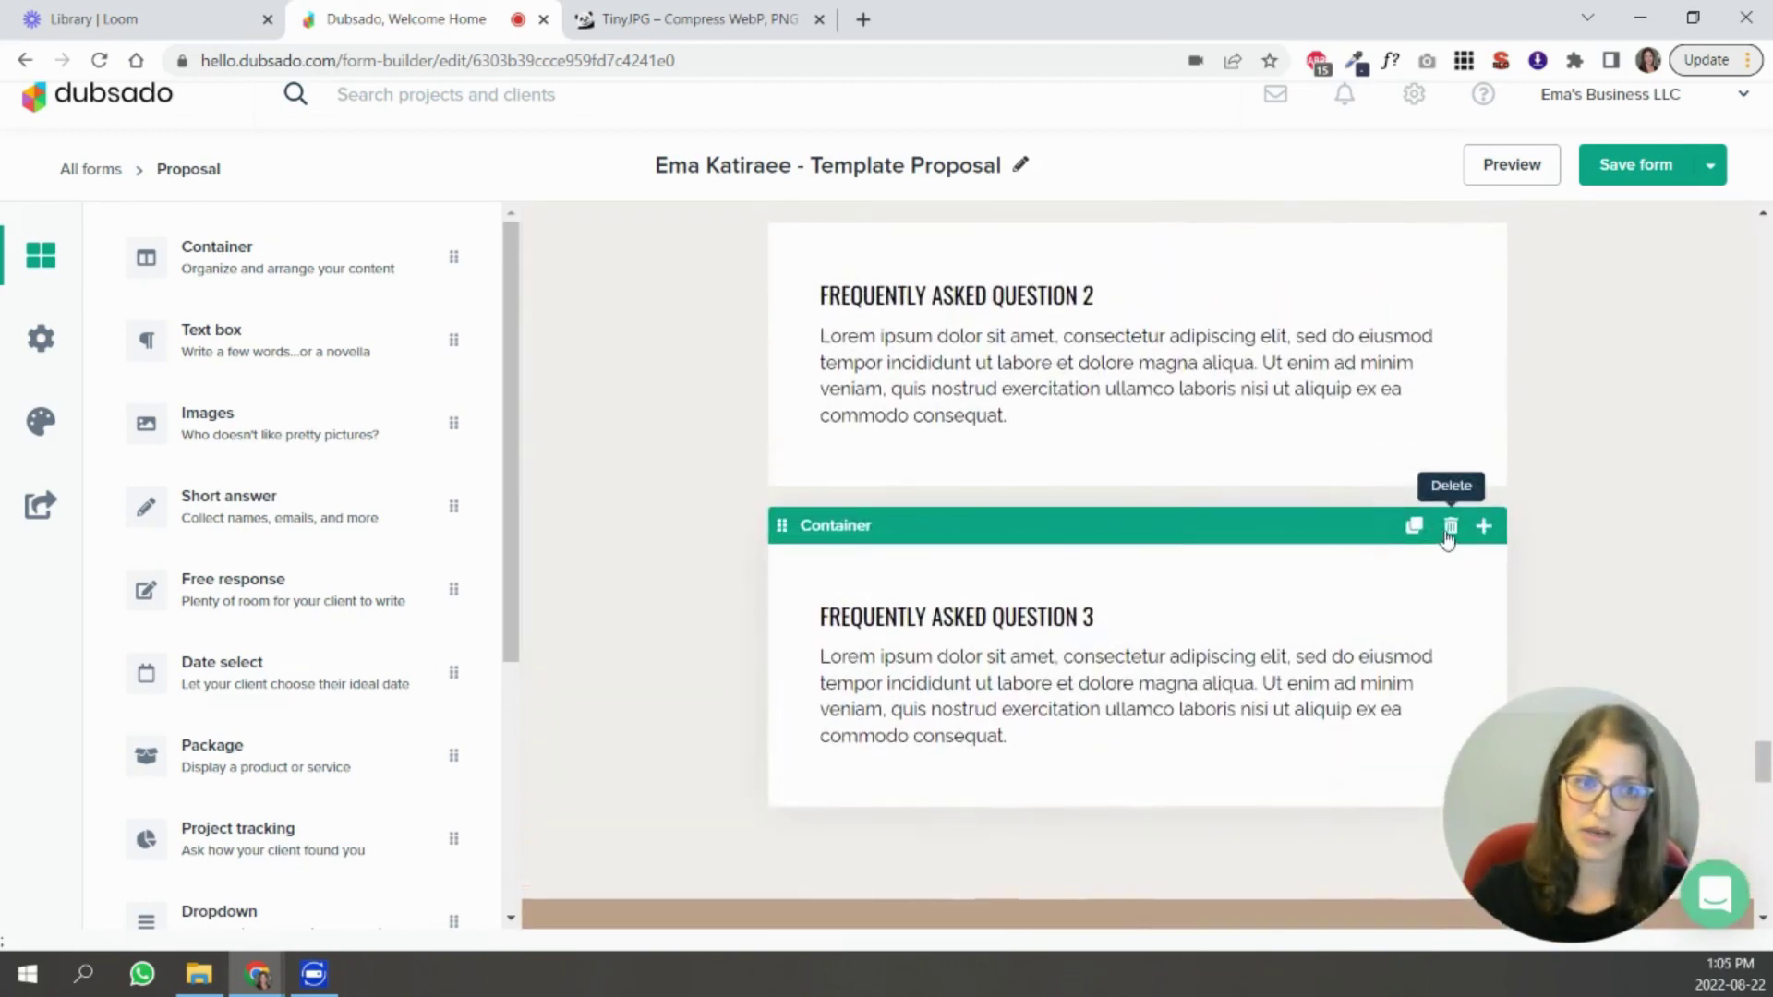
pyautogui.click(1414, 527)
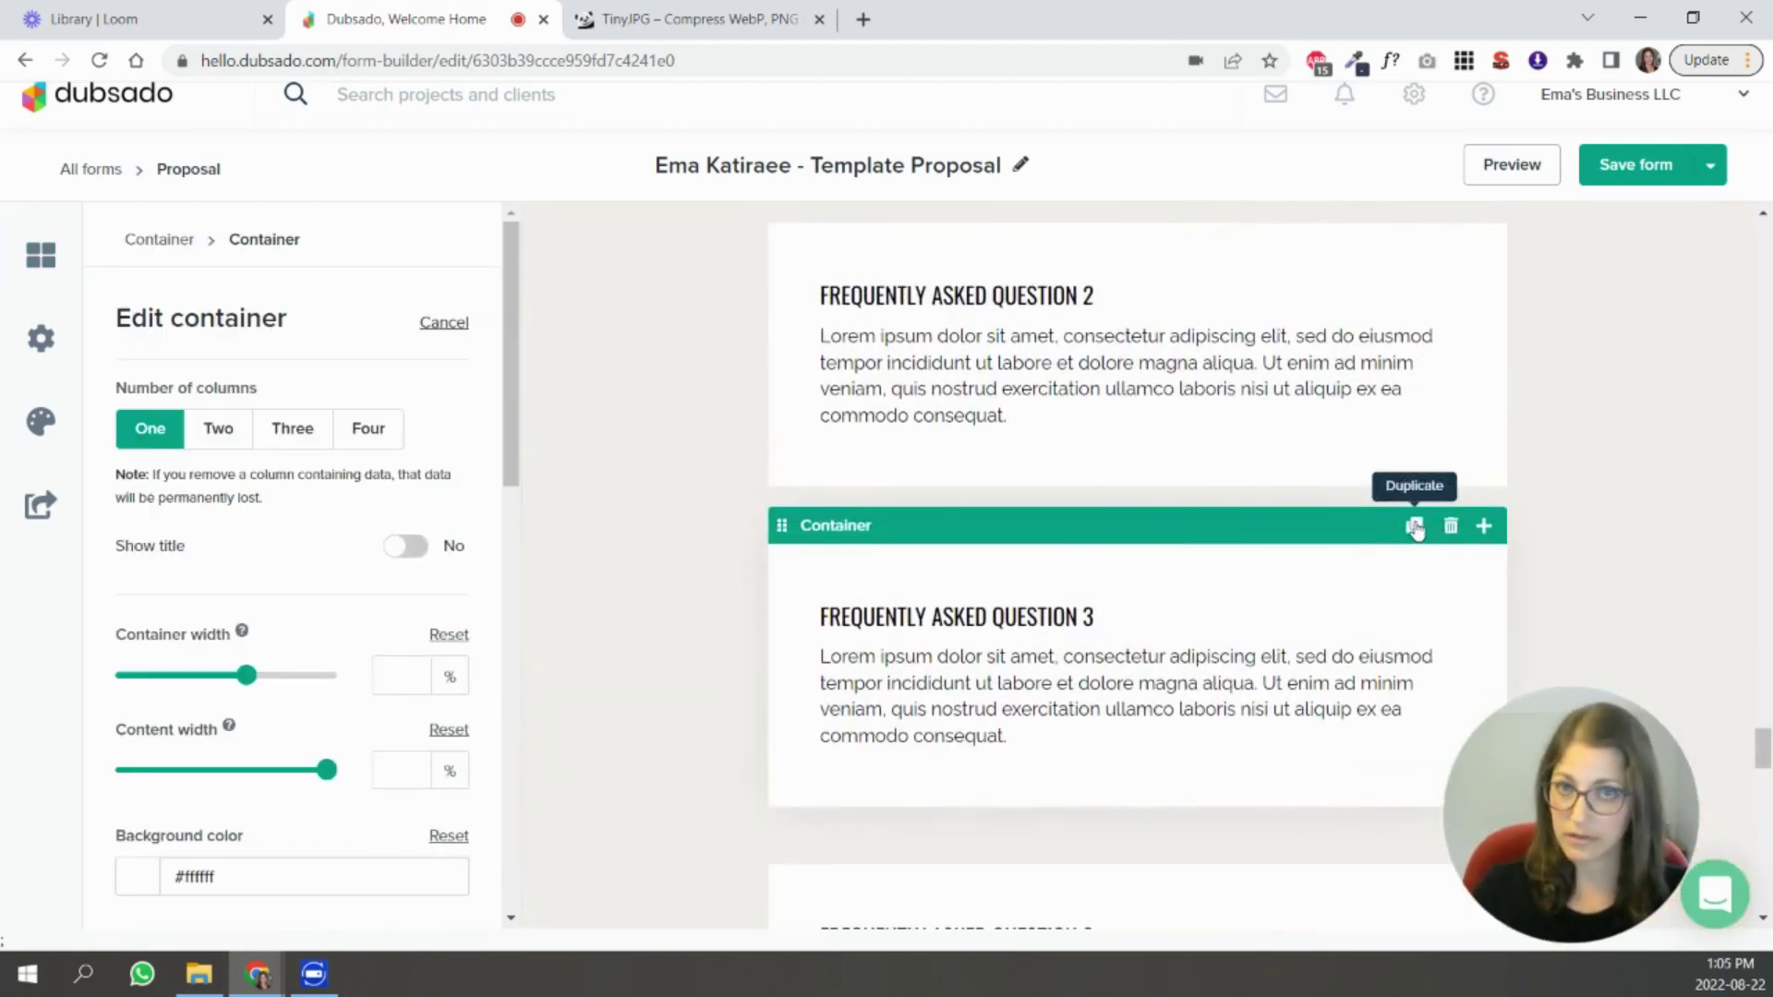
pyautogui.scroll(-5, 1414, 531)
pyautogui.click(1297, 464)
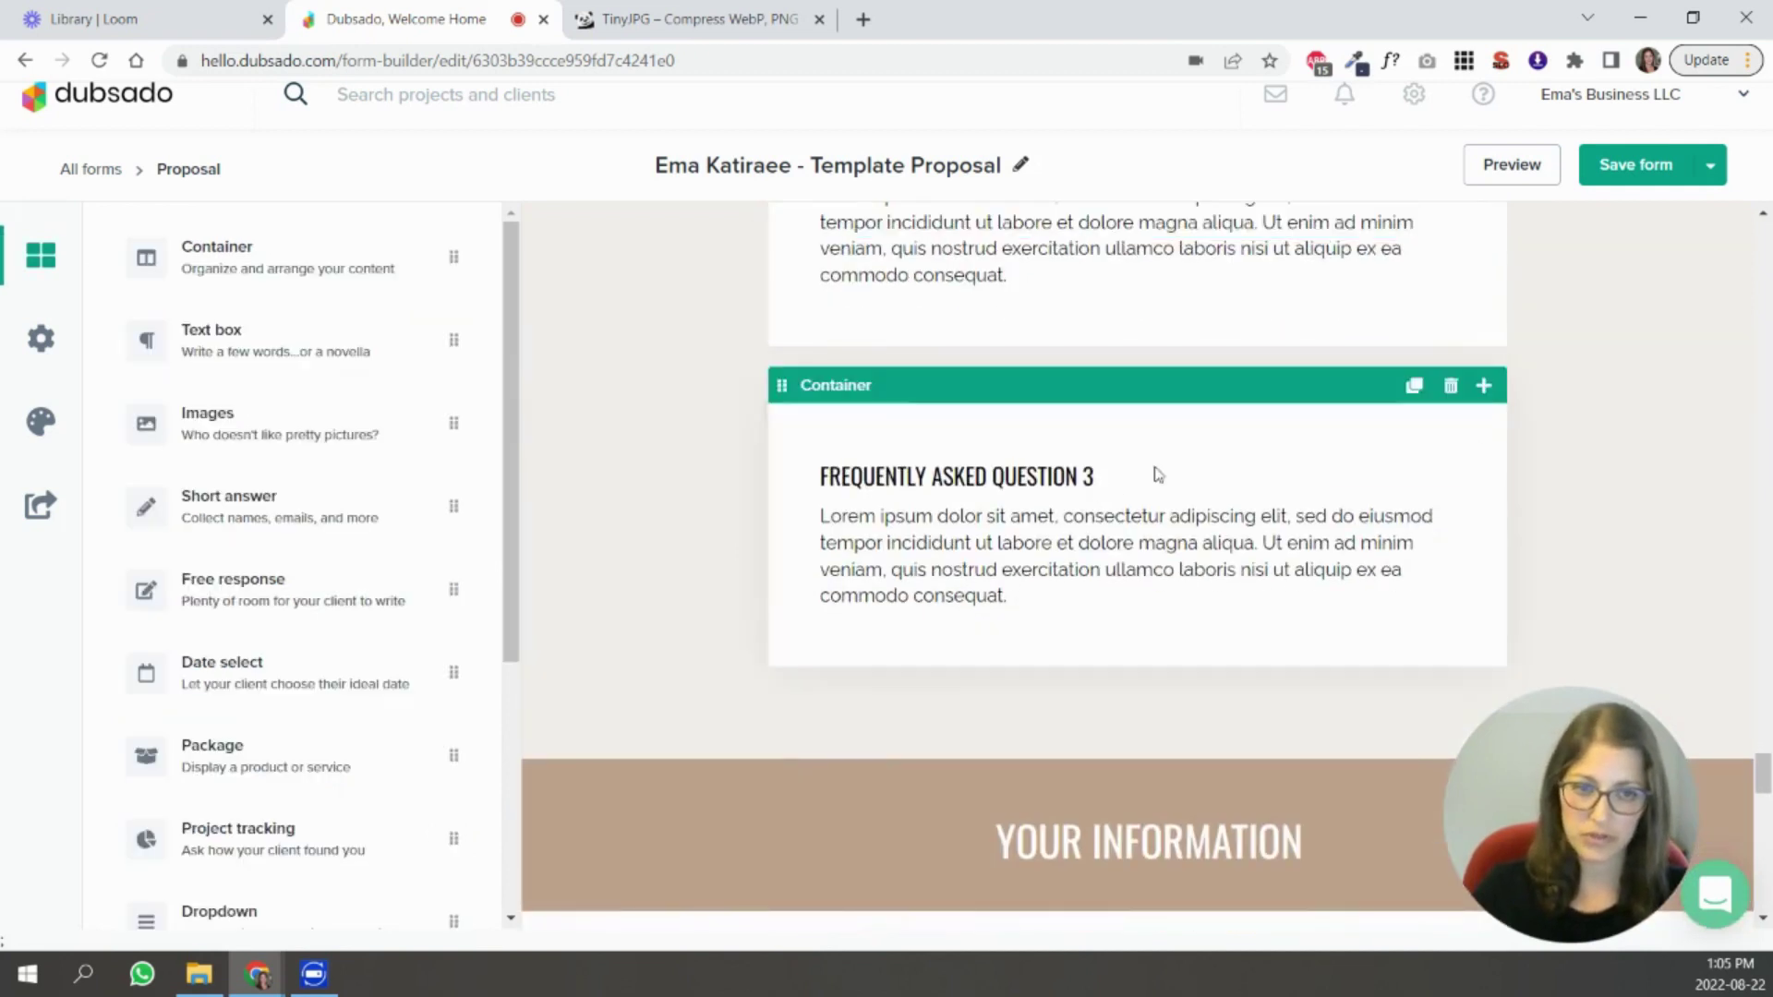
pyautogui.click(1089, 473)
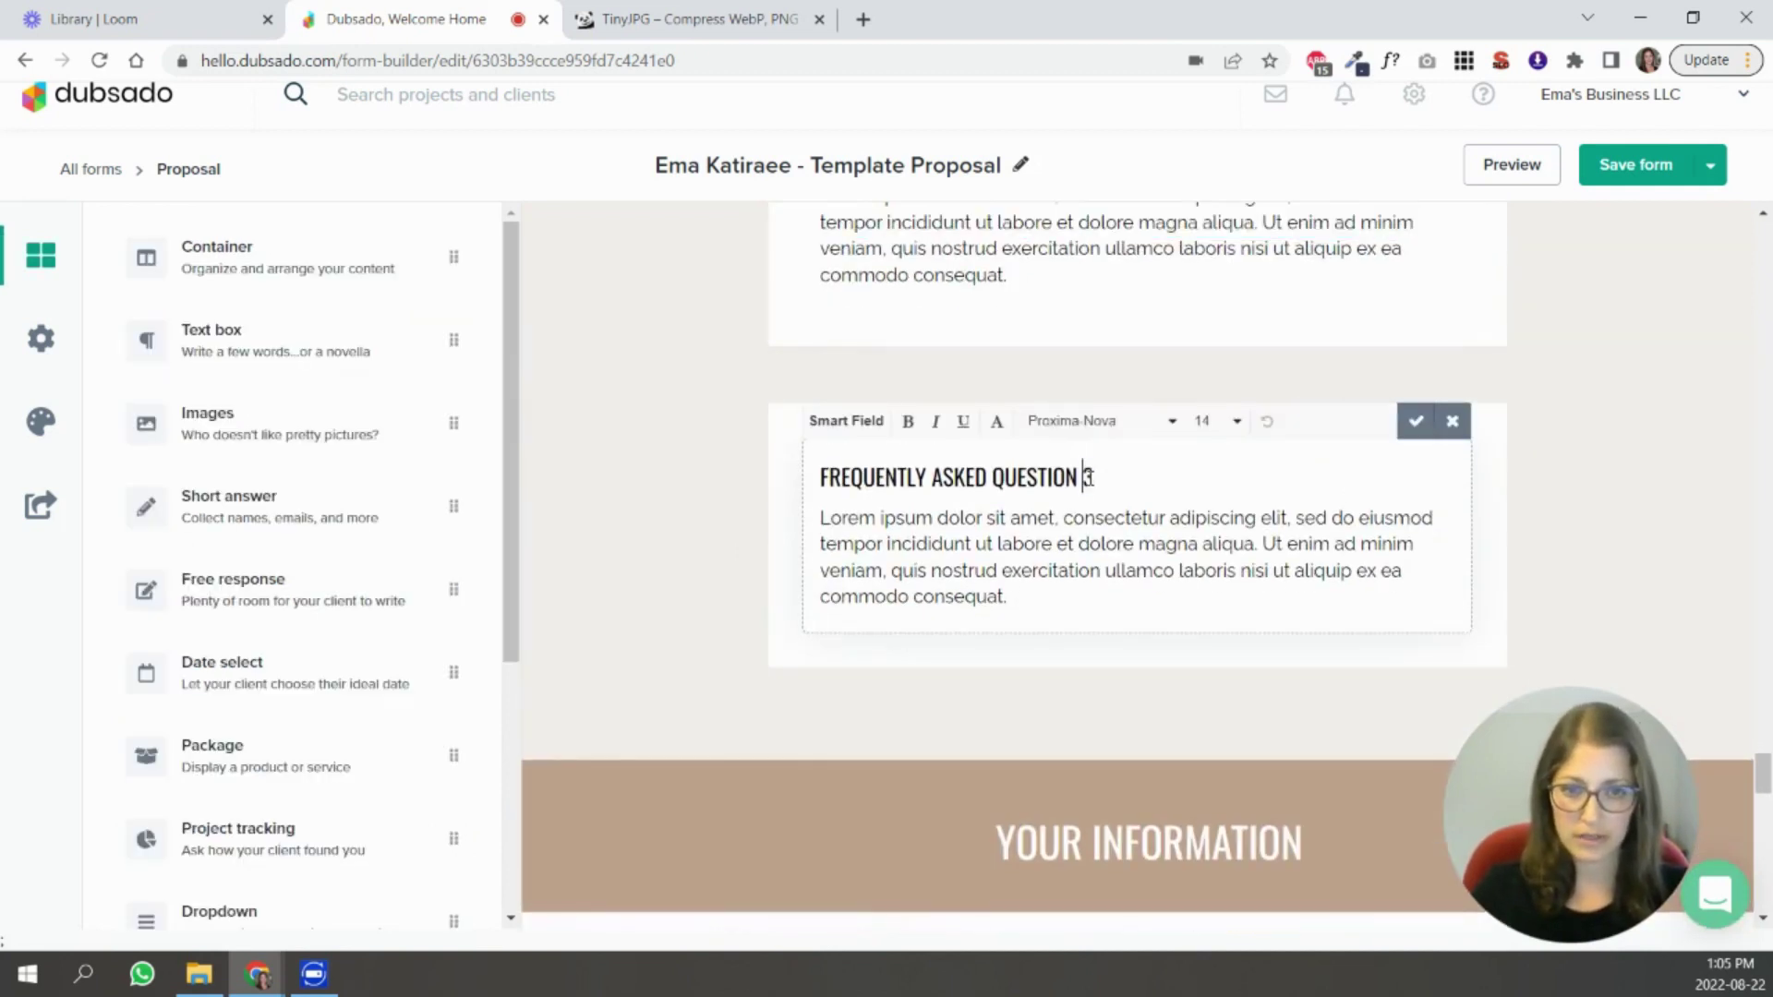
pyautogui.doubleClick(1089, 476)
pyautogui.write('4')
pyautogui.click(1588, 494)
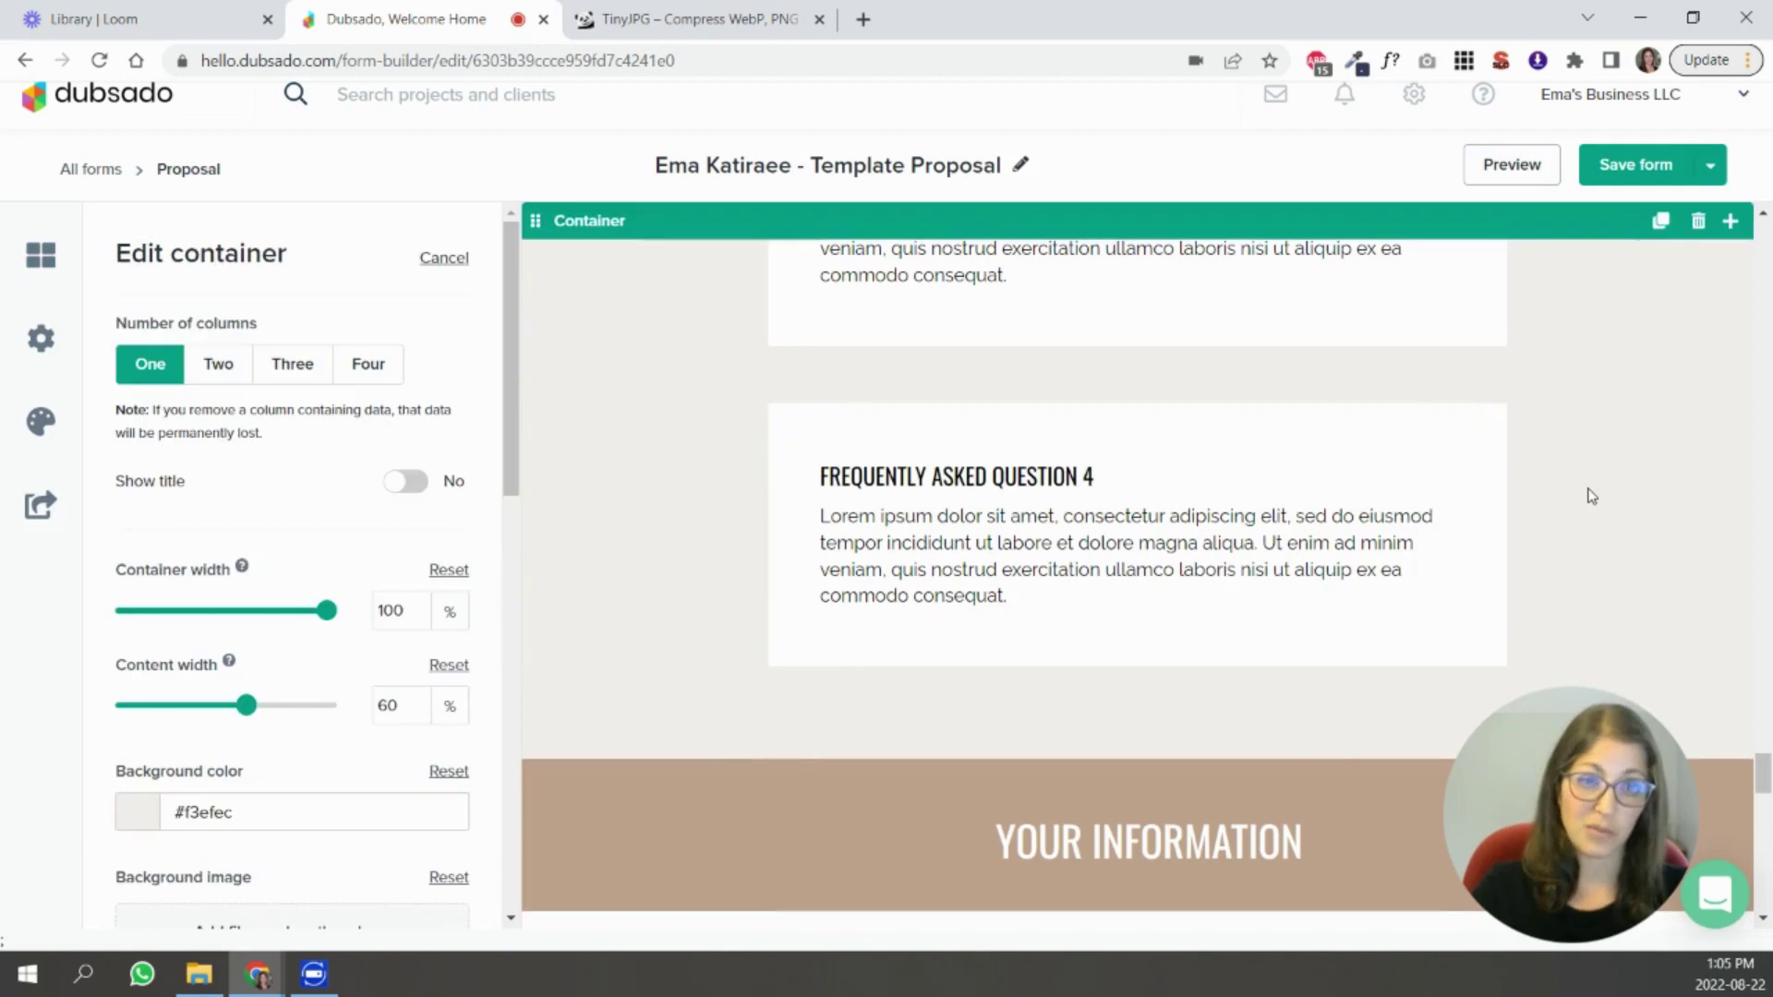
pyautogui.scroll(10, 1592, 496)
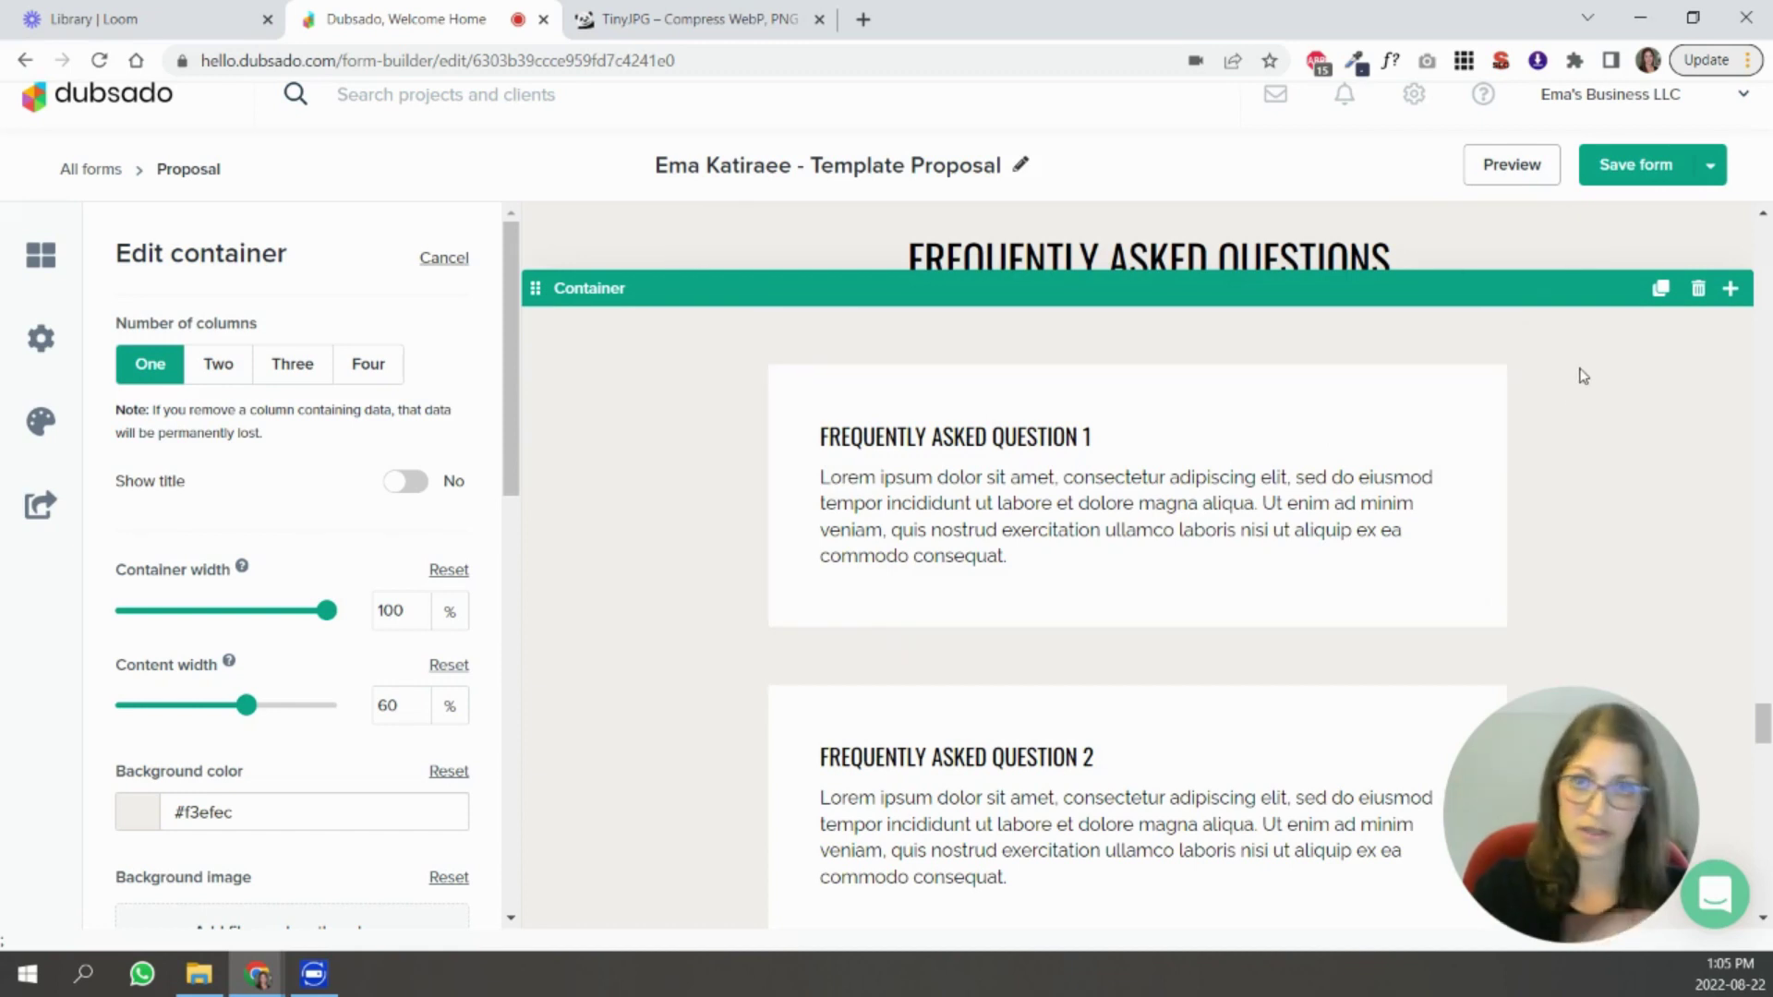
# Scroll through the Next Steps and Thank You sections, then back up to the Welcome section.
pyautogui.scroll(-12, 1581, 378)
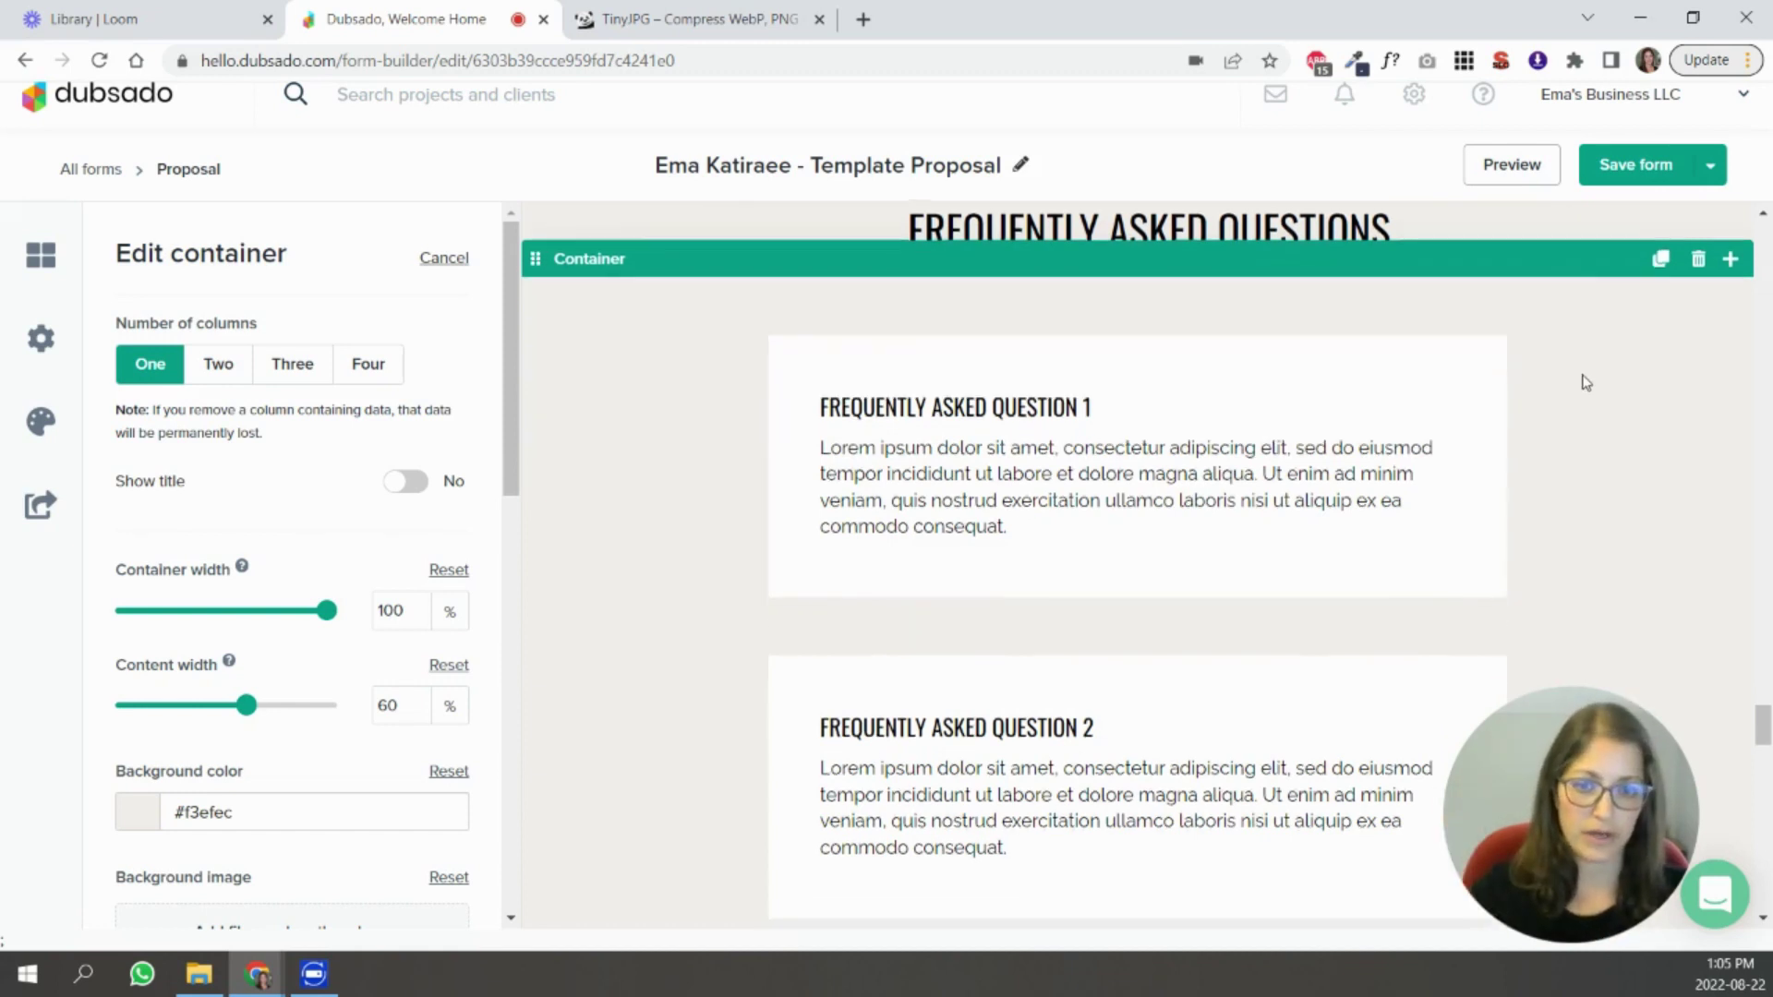
pyautogui.scroll(-5, 1585, 386)
pyautogui.scroll(1, 1417, 424)
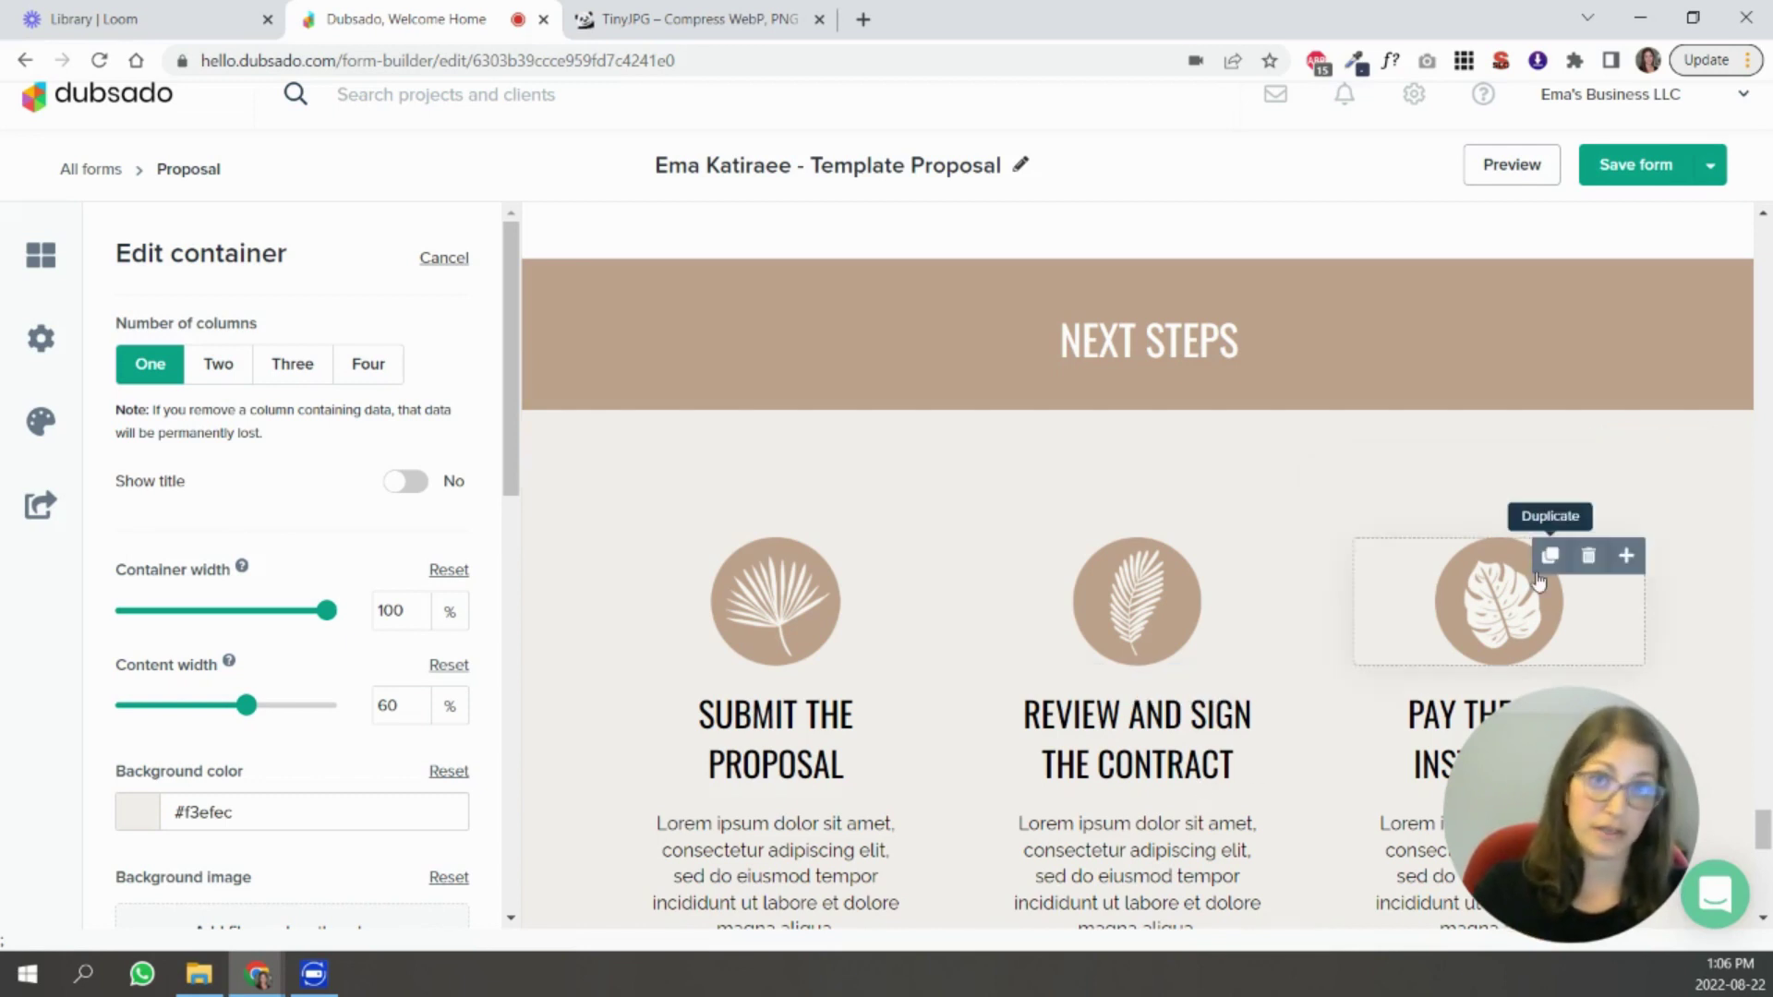
pyautogui.scroll(-1, 1538, 580)
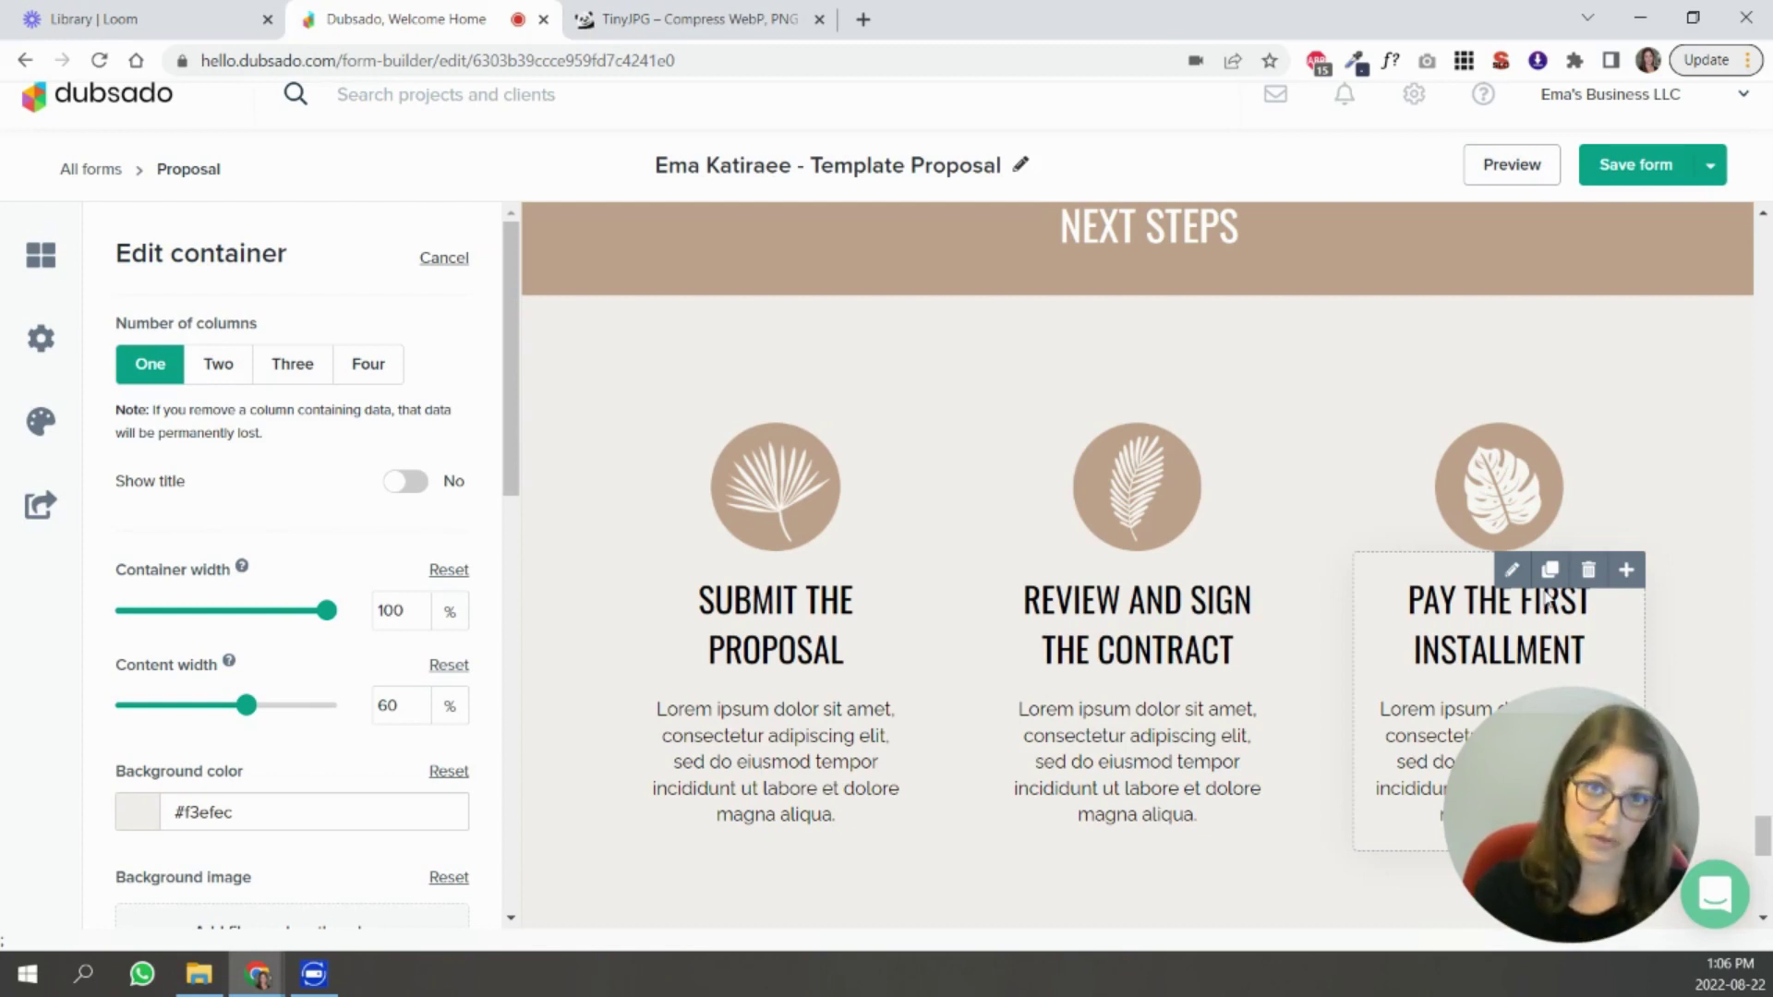
pyautogui.scroll(-8, 1549, 599)
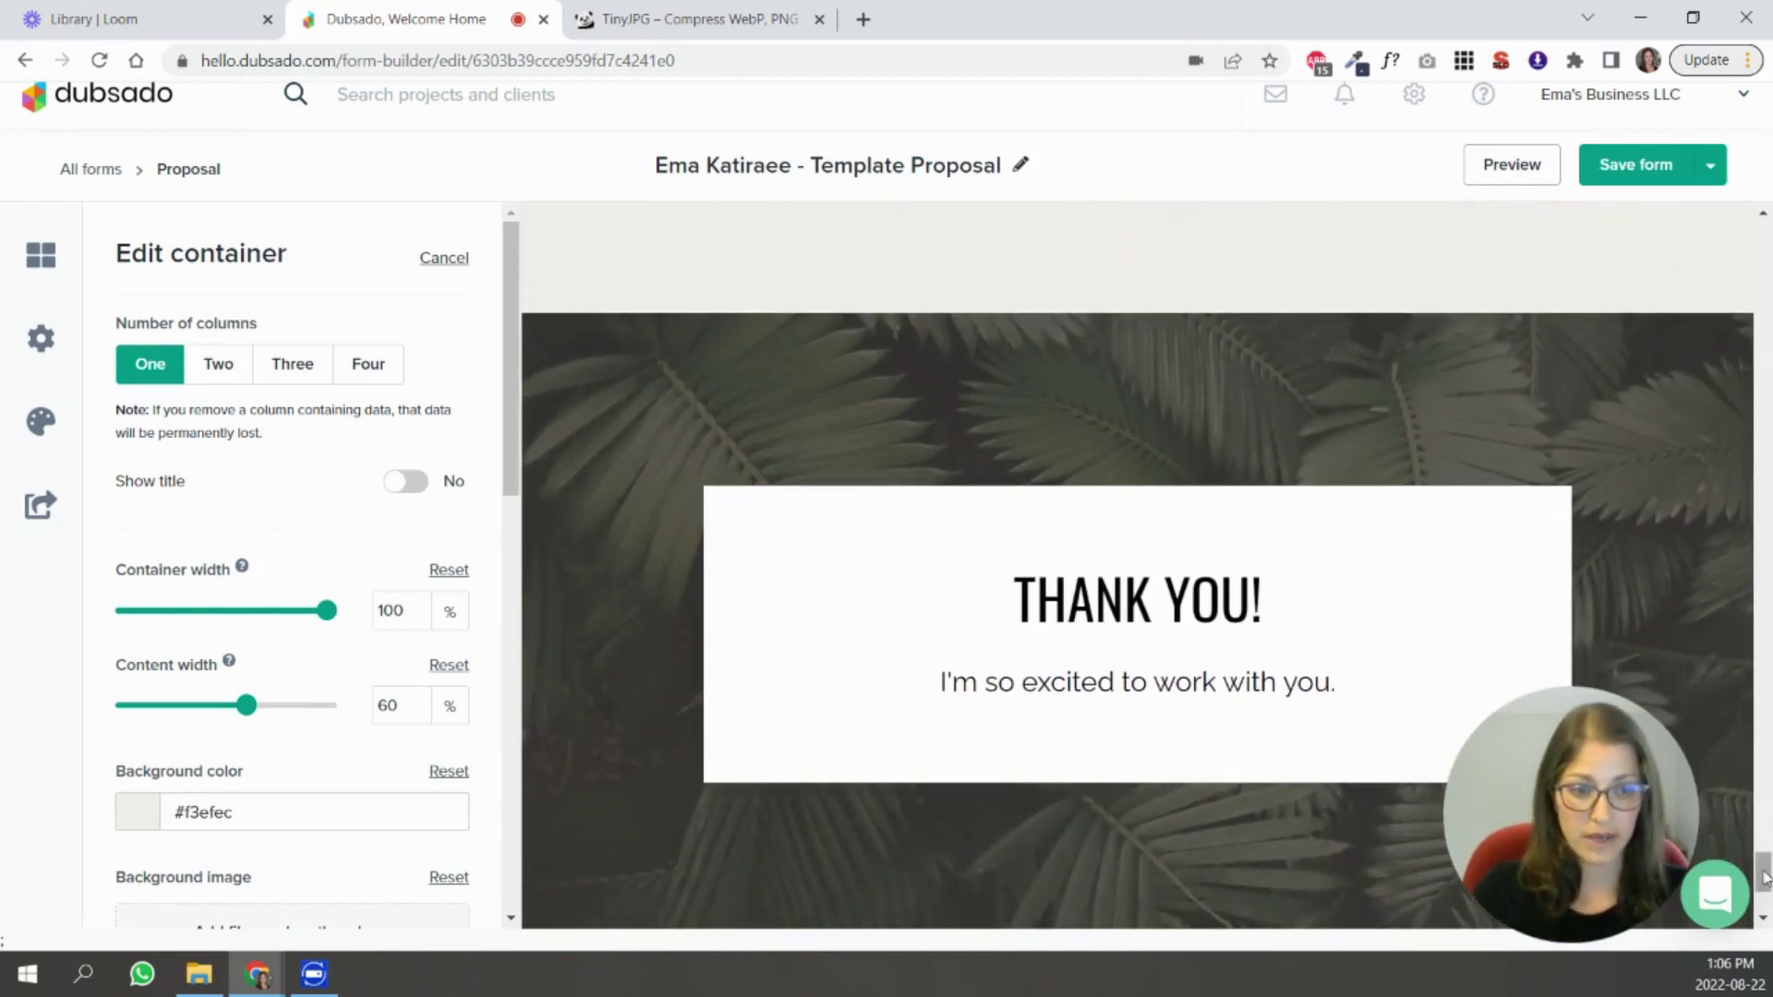
pyautogui.moveTo(1764, 877); pyautogui.dragTo(1764, 242)
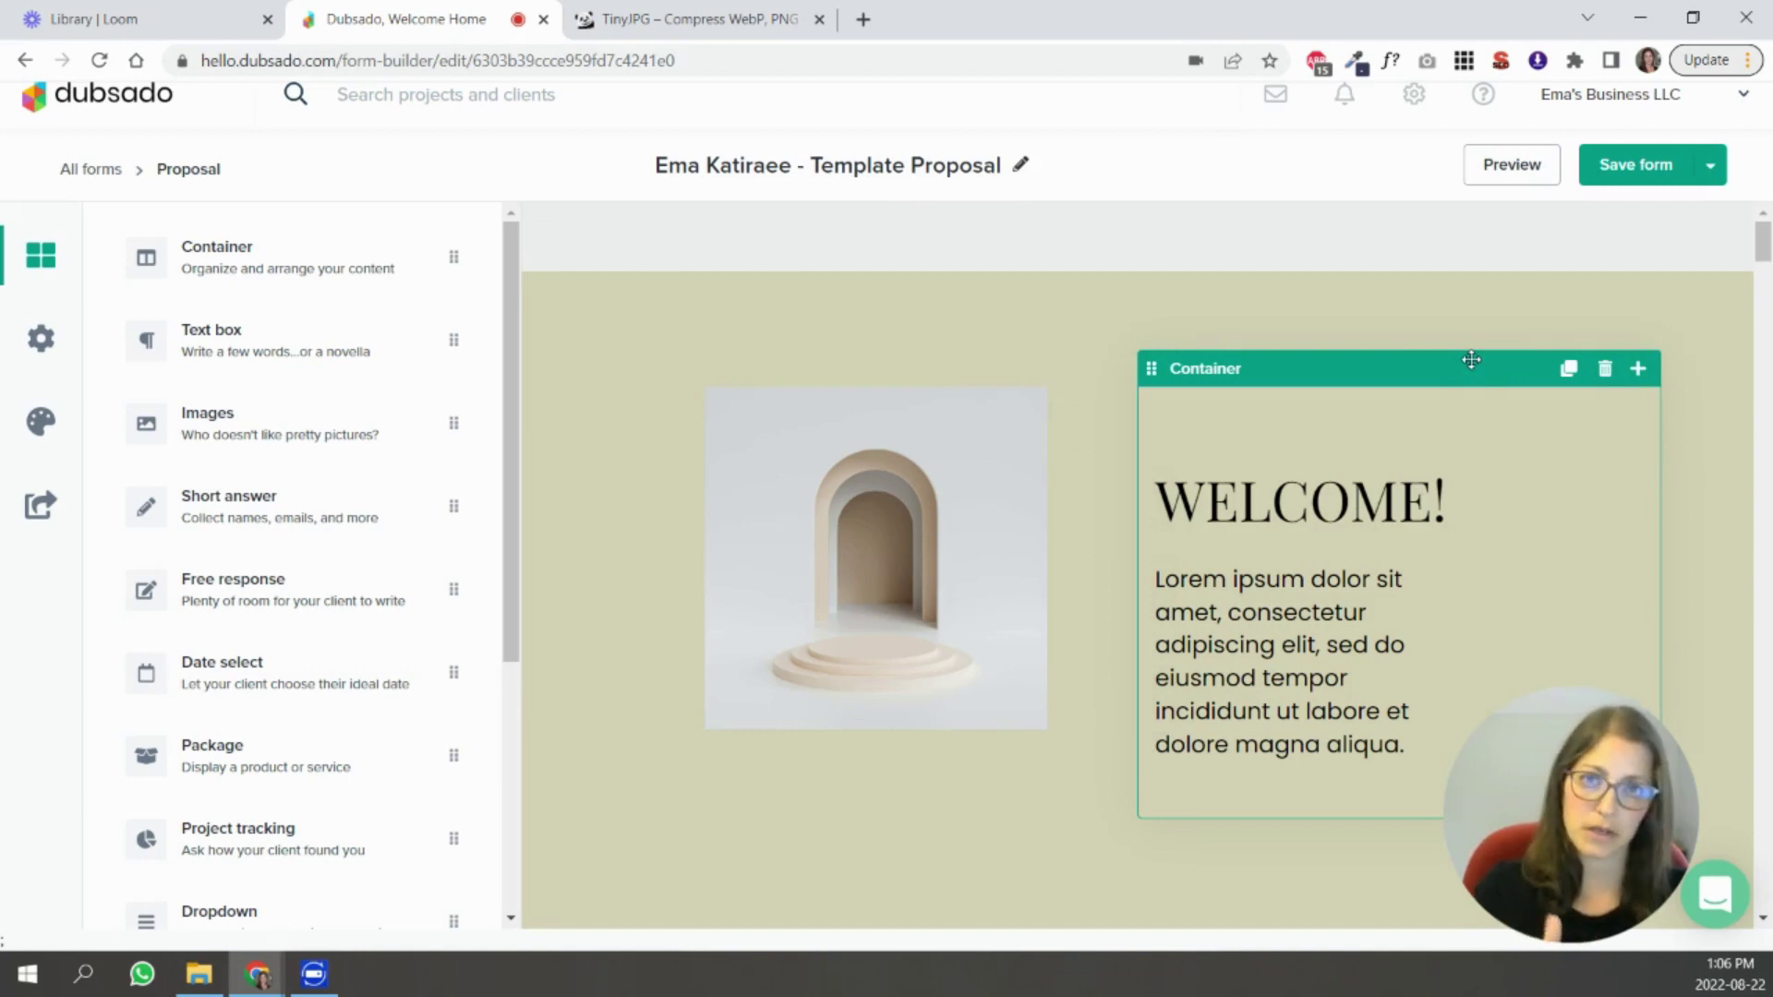
# Copy the Thank You section to the top and move the Welcome text into the leaf banner.
pyautogui.moveTo(1763, 257); pyautogui.dragTo(1763, 887)
pyautogui.scroll(2, 1638, 376)
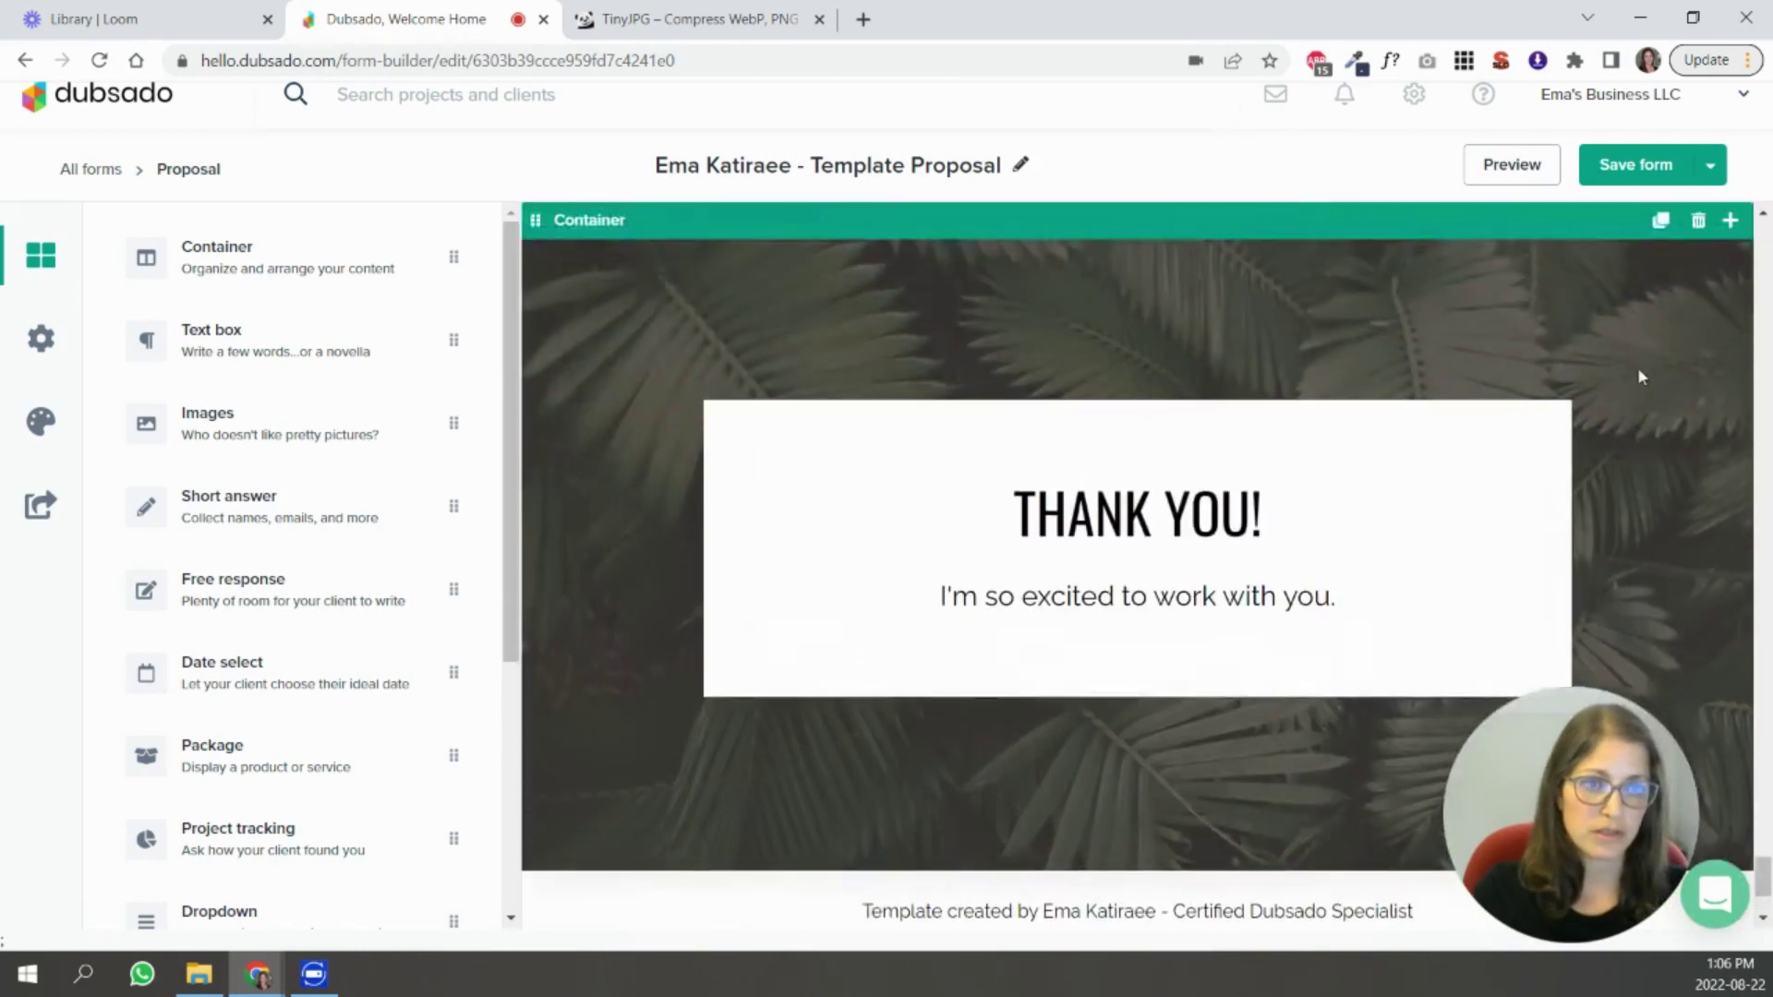
pyautogui.scroll(3, 1667, 448)
pyautogui.click(1662, 450)
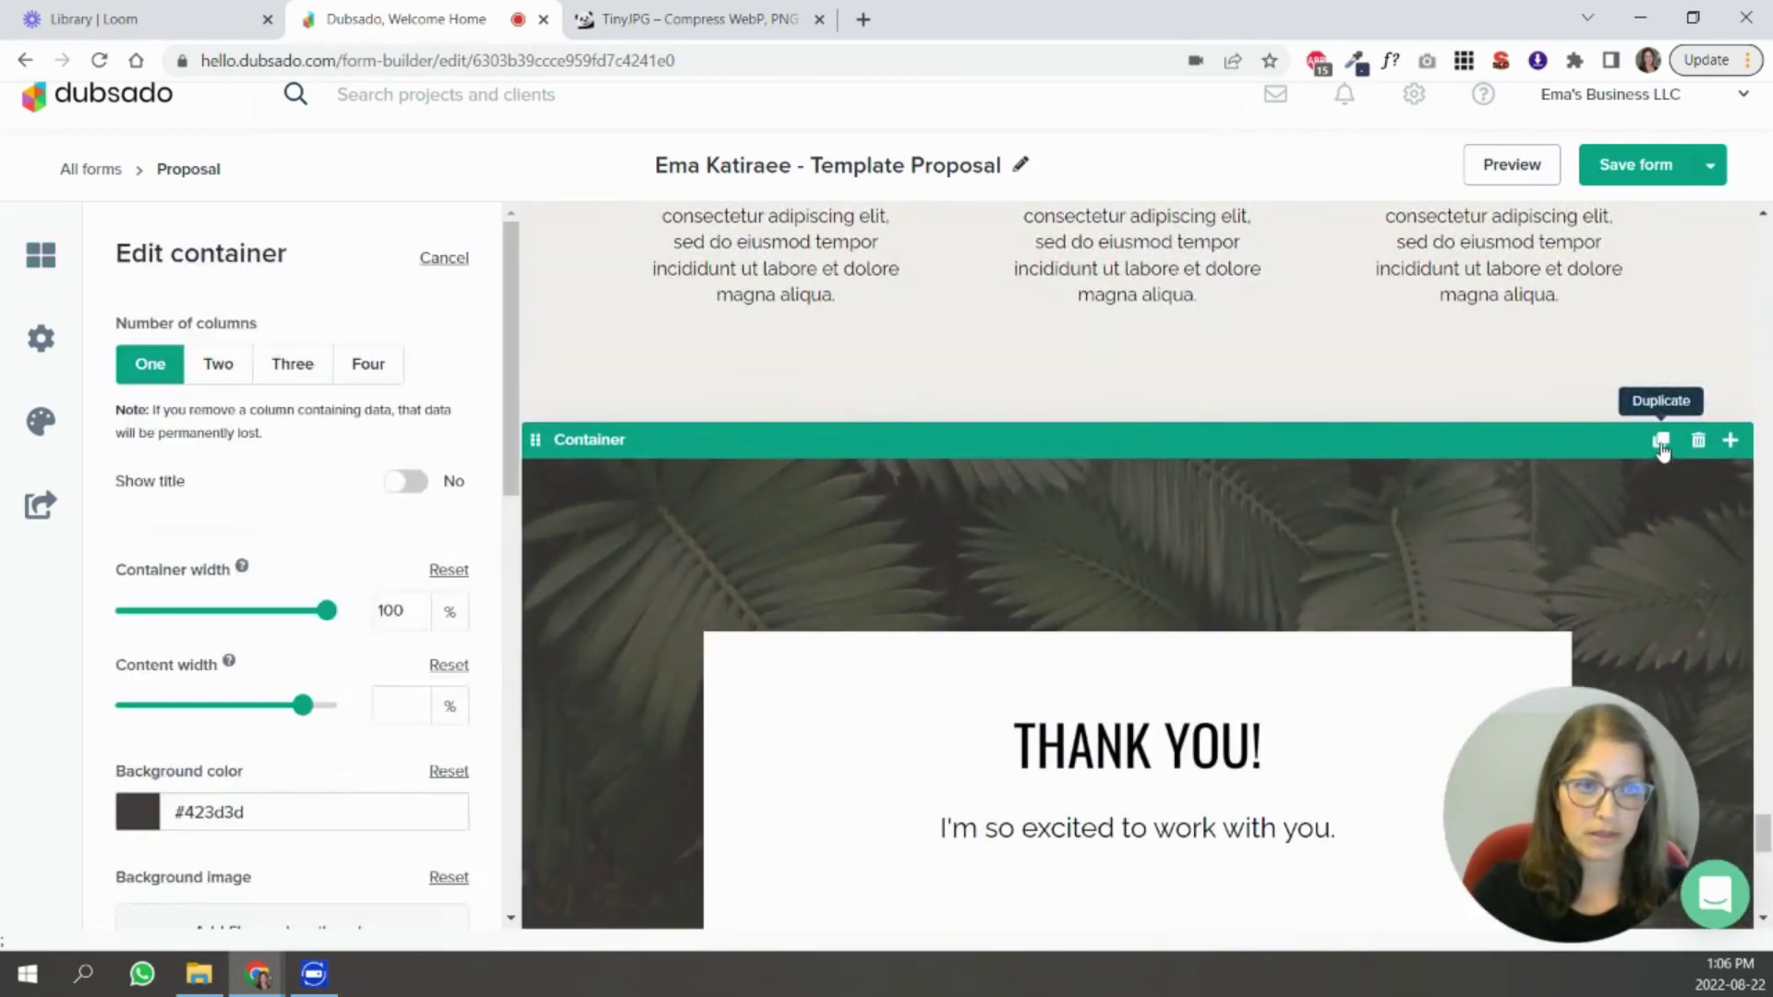
pyautogui.moveTo(1062, 411); pyautogui.dragTo(1062, 240)
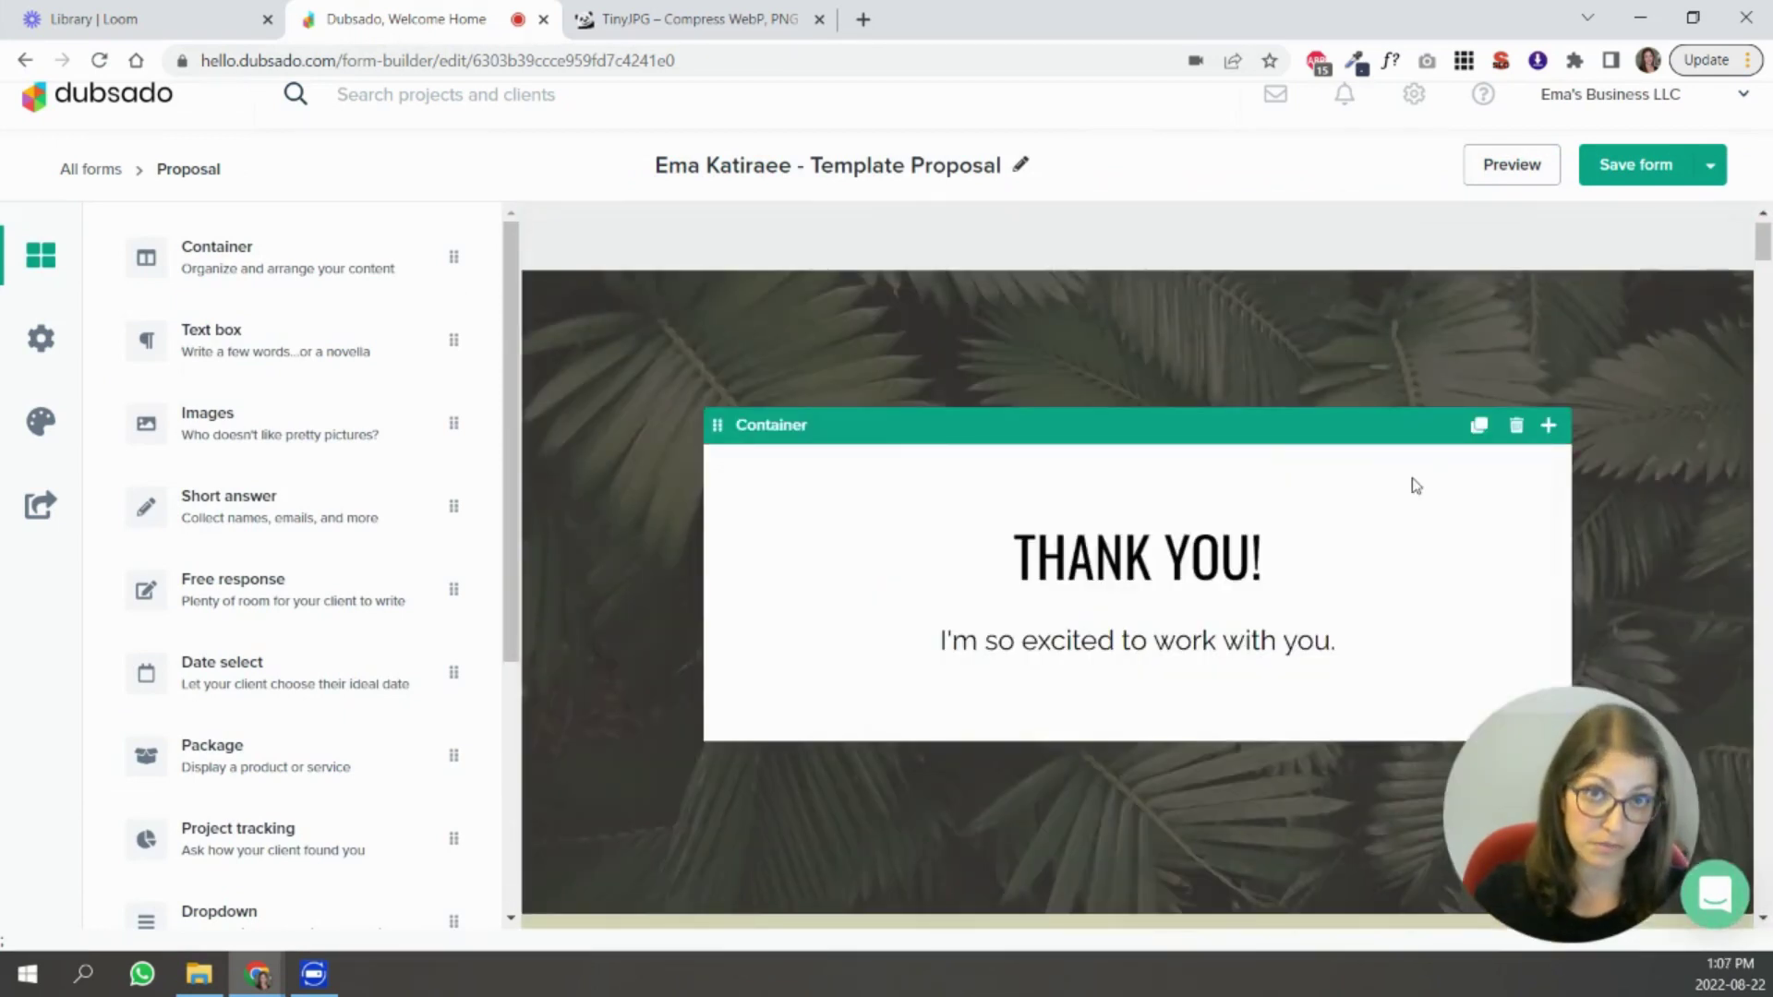
pyautogui.scroll(-6, 1191, 485)
pyautogui.moveTo(1443, 478); pyautogui.dragTo(1100, 582)
# Center-align the WELCOME! heading and its Lorem ipsum paragraph.
pyautogui.click(1405, 522)
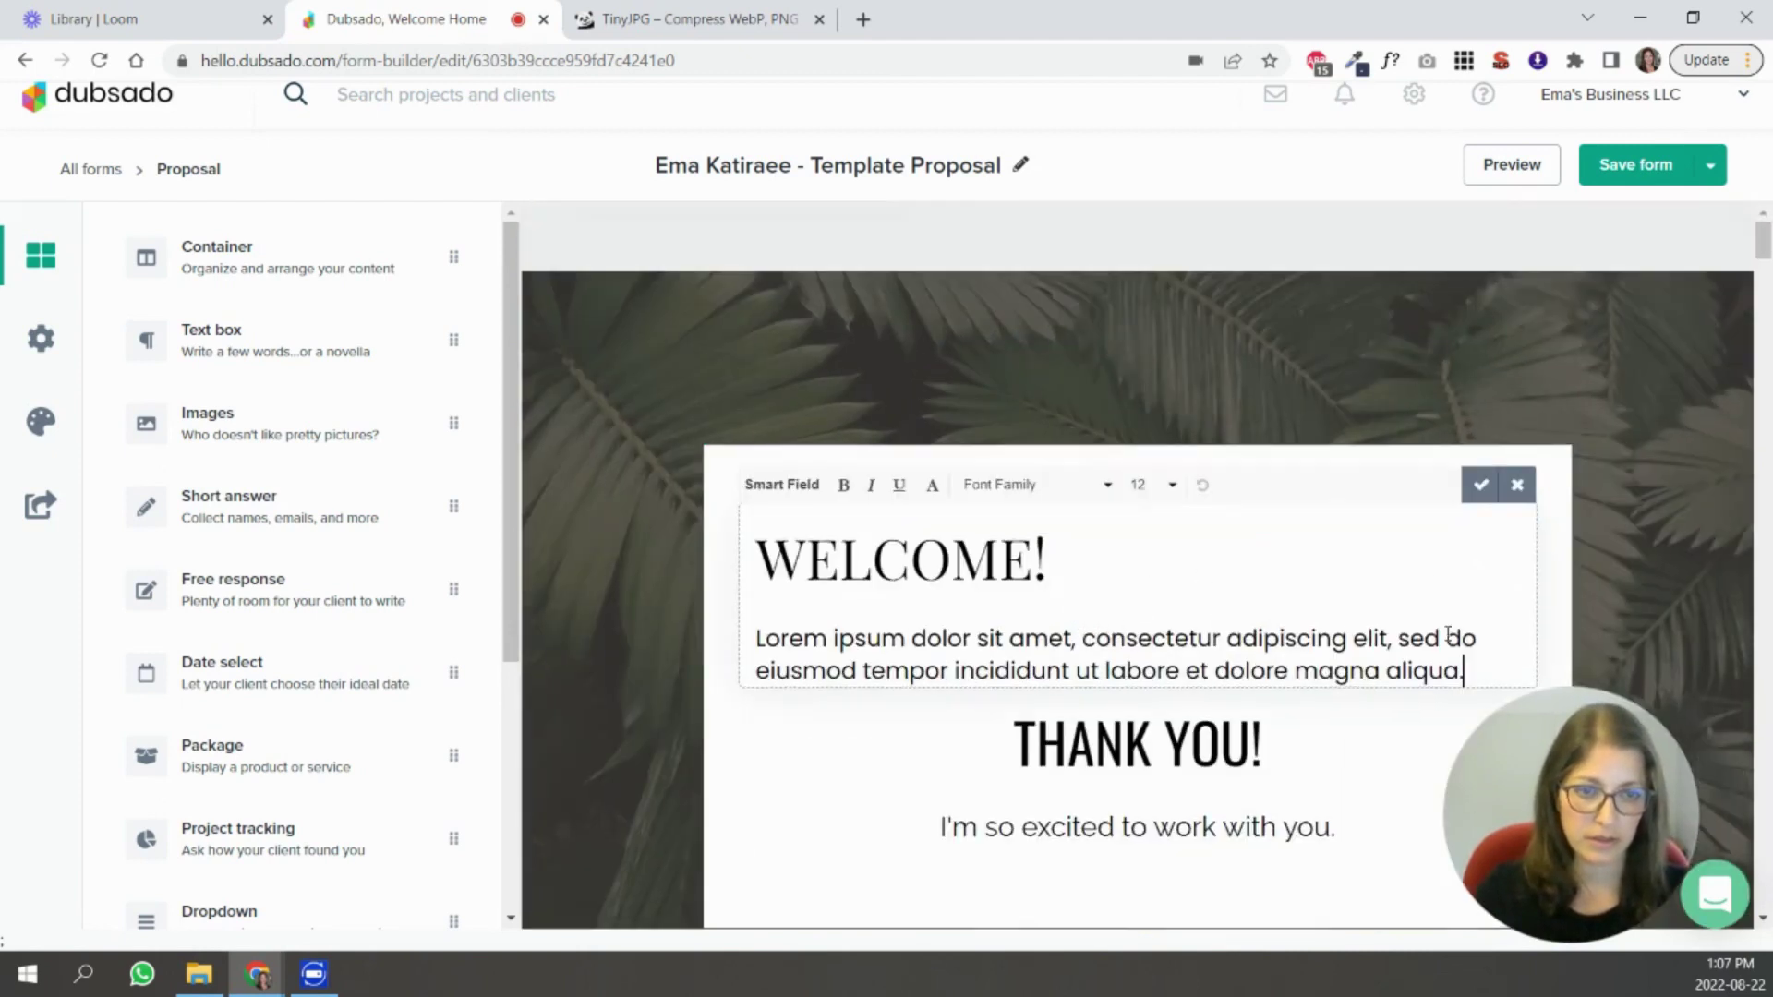
pyautogui.moveTo(1466, 672); pyautogui.dragTo(807, 545)
pyautogui.click(940, 494)
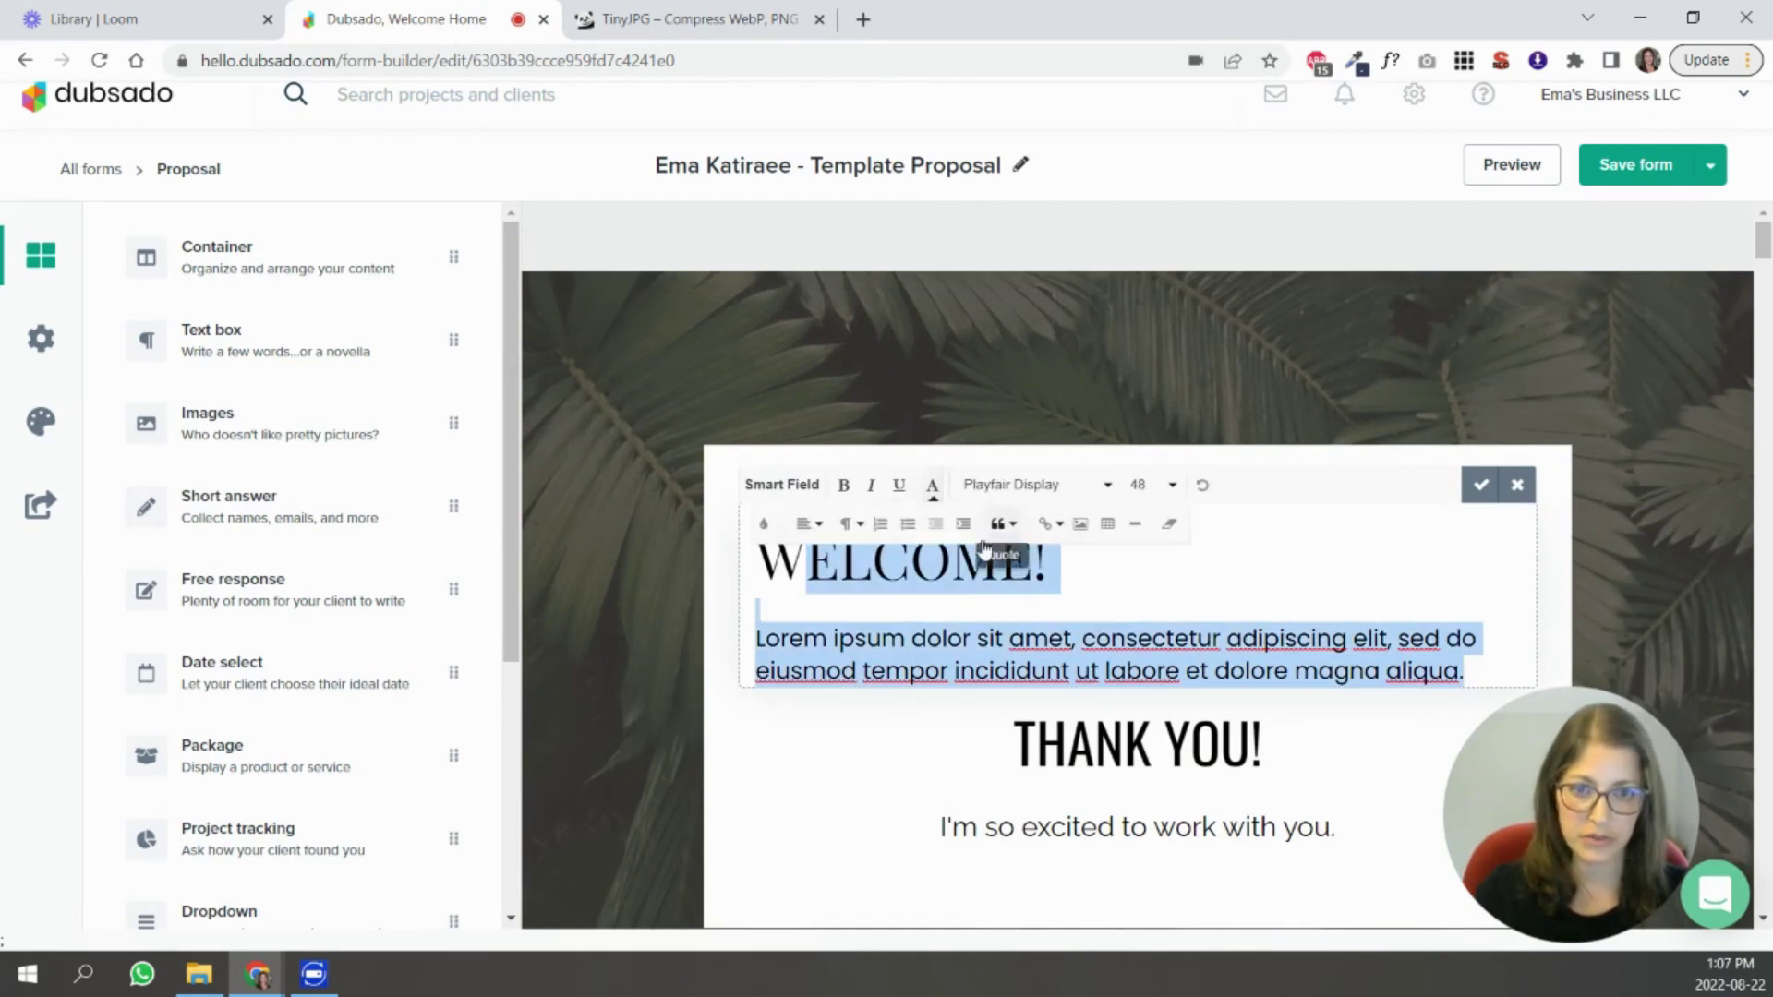
pyautogui.click(808, 524)
pyautogui.click(813, 557)
pyautogui.click(810, 525)
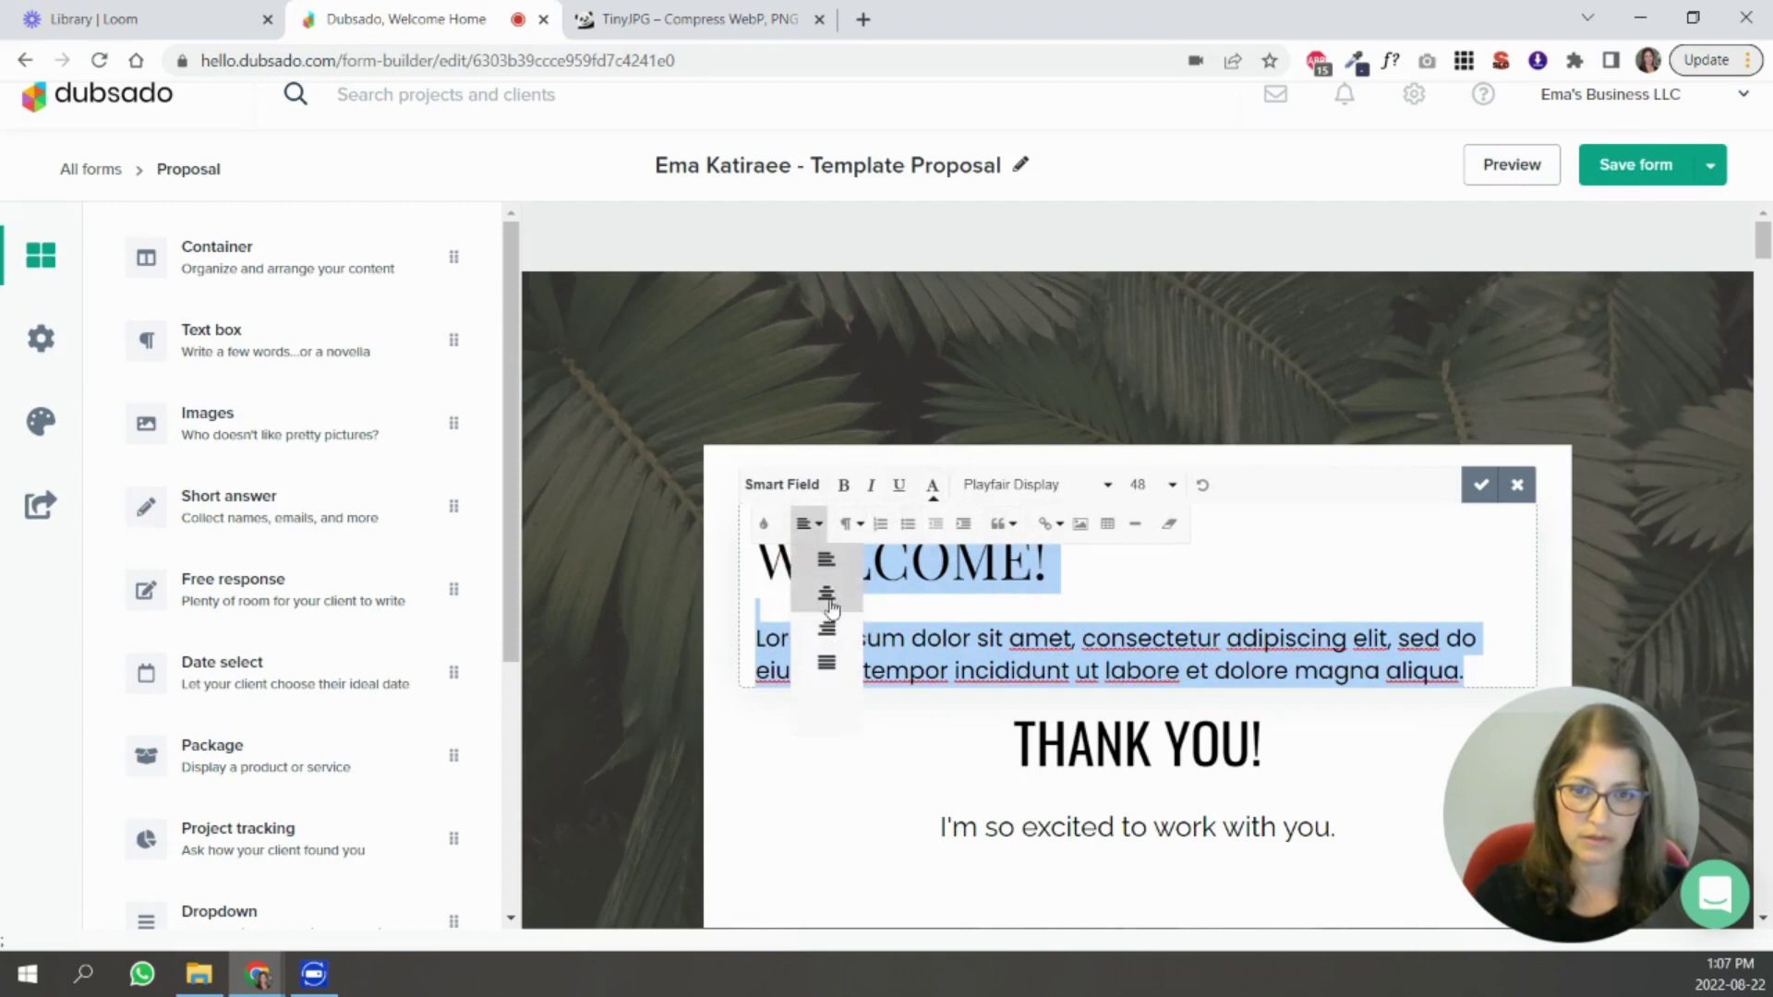
pyautogui.click(815, 598)
pyautogui.click(1161, 788)
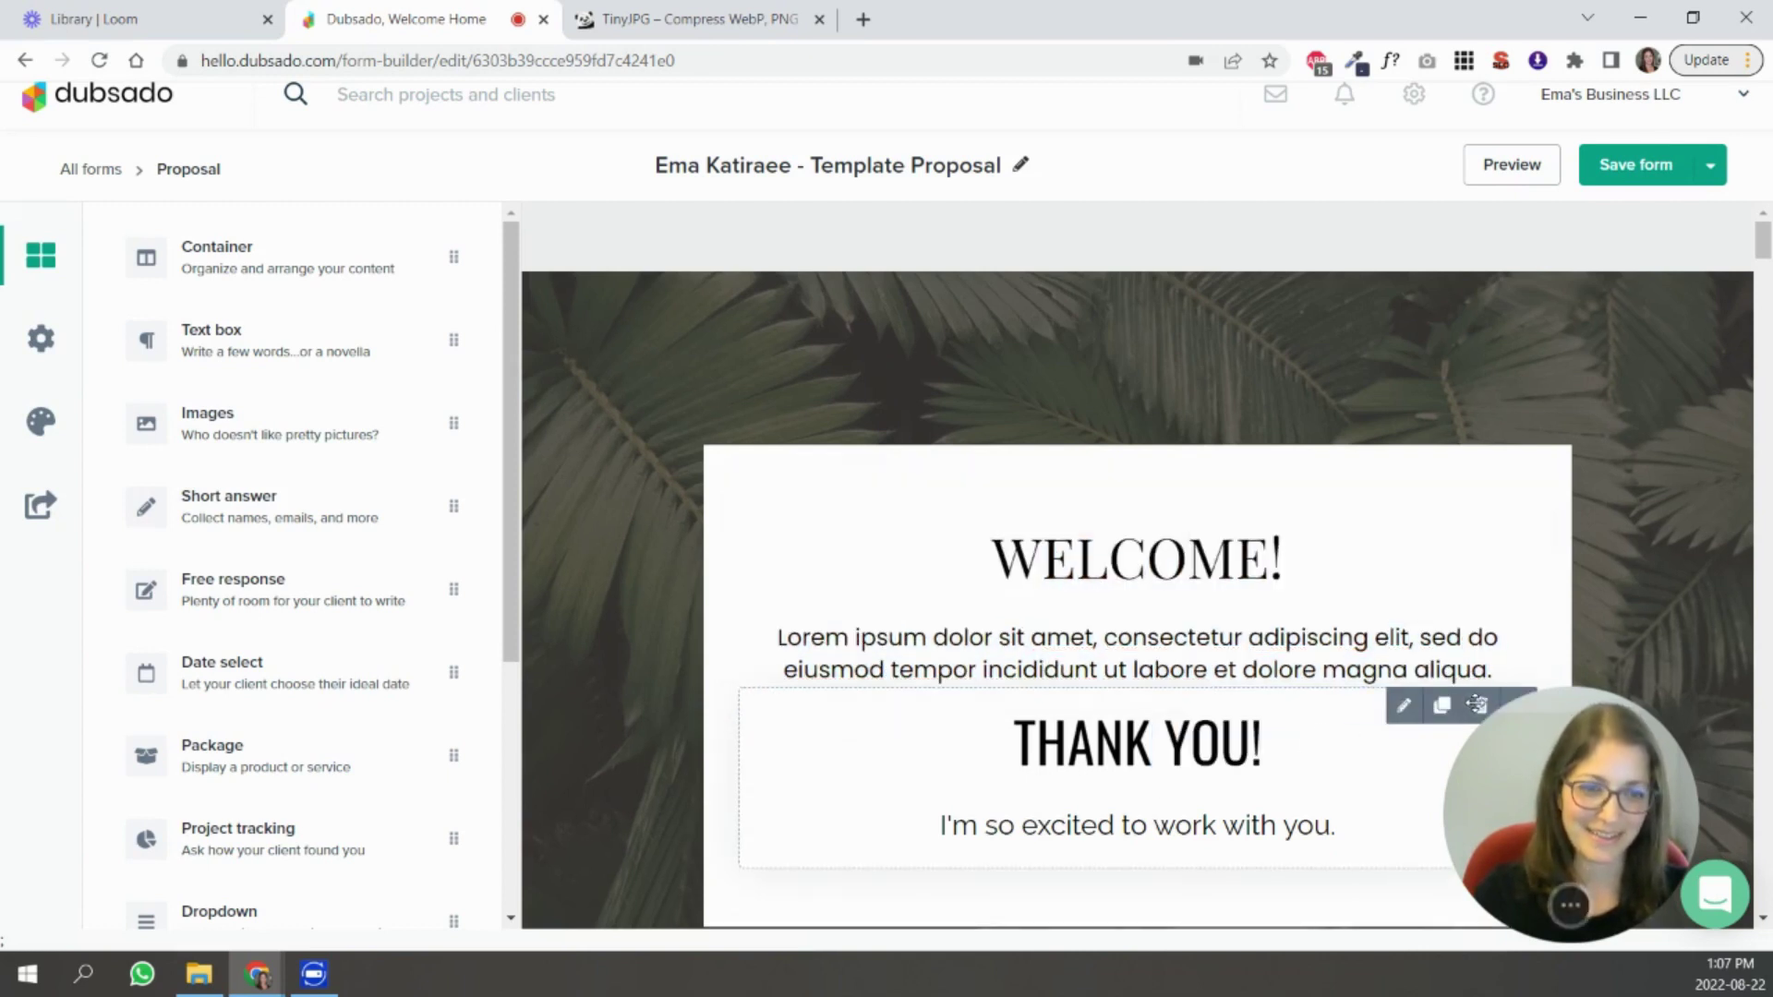
# Delete the THANK YOU text block and the section with the arch image.
pyautogui.scroll(-4, 1441, 444)
pyautogui.click(1480, 363)
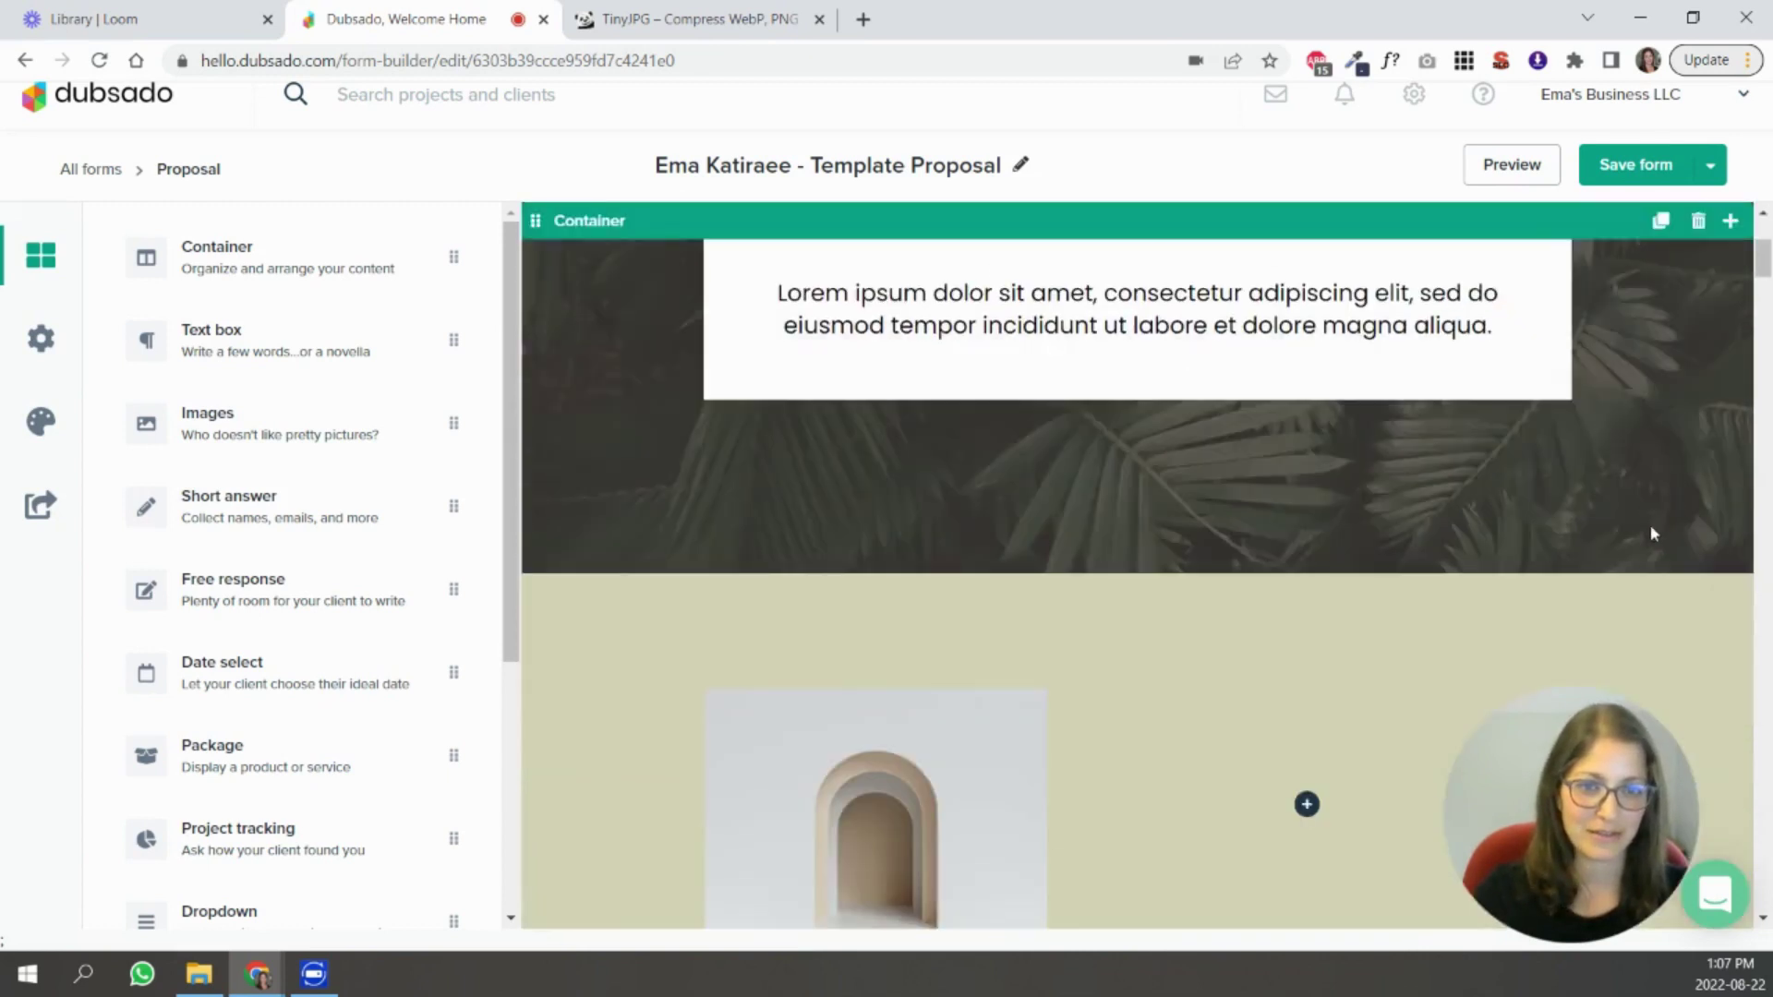
pyautogui.scroll(-3, 1686, 393)
pyautogui.click(1695, 321)
pyautogui.scroll(8, 1673, 530)
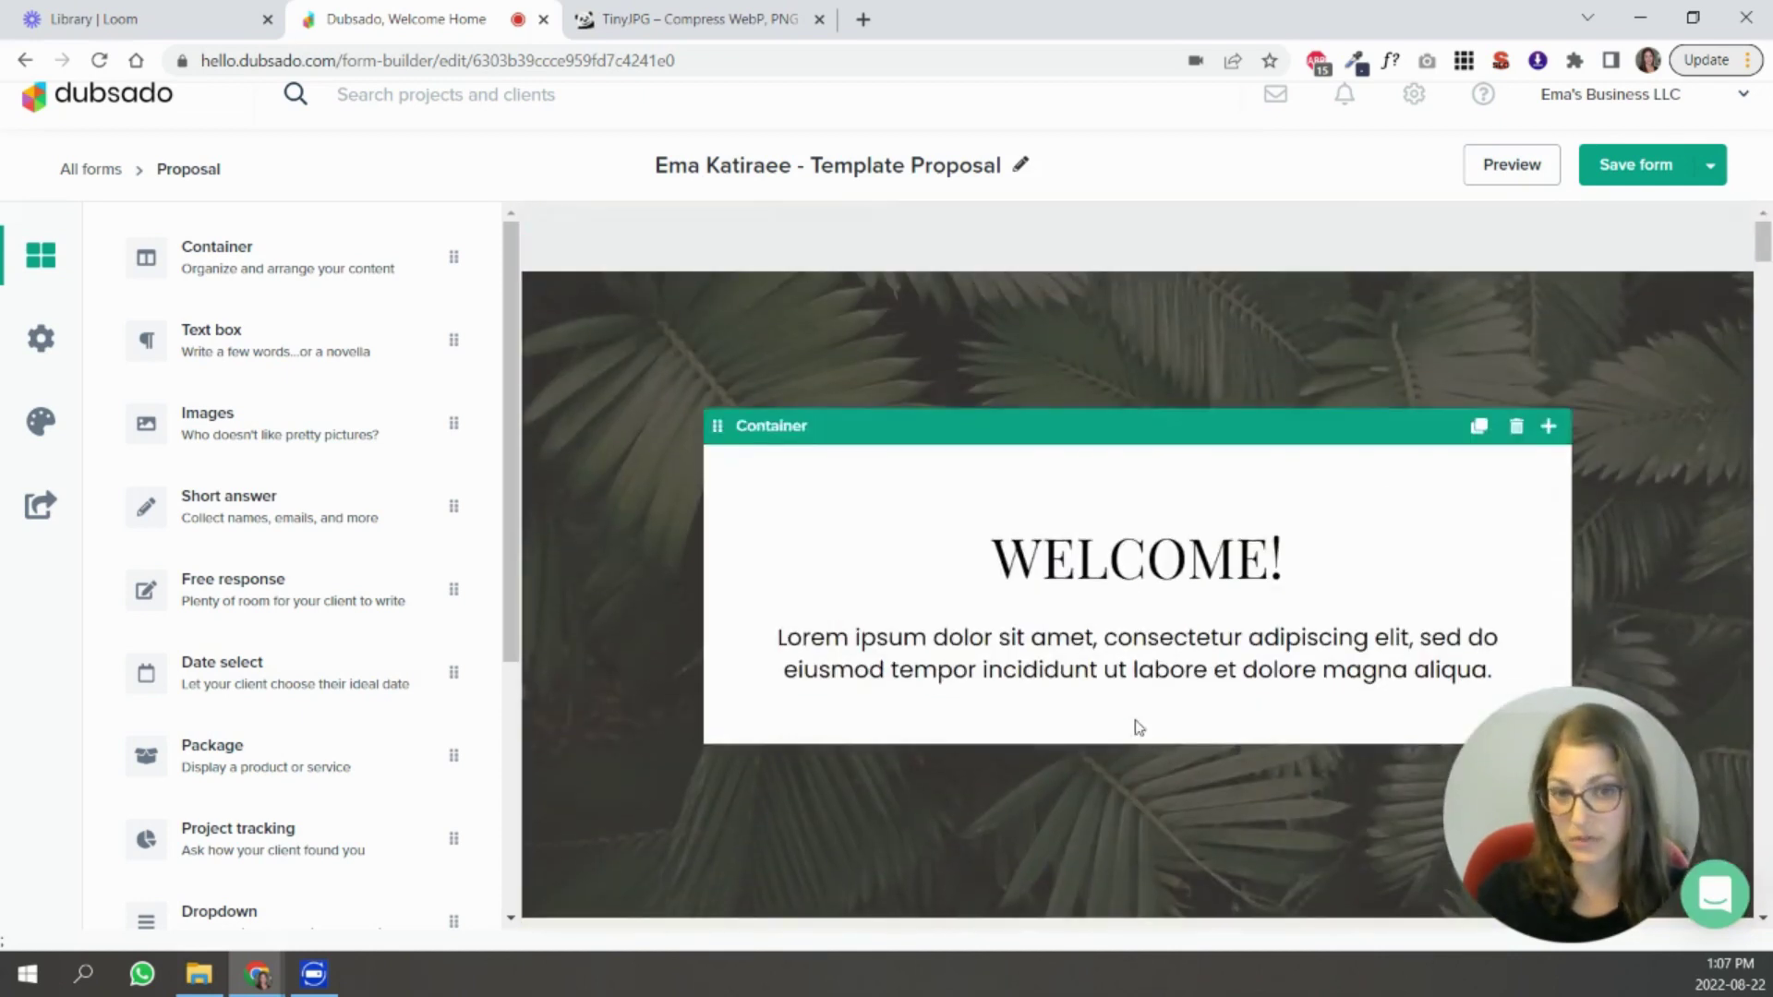
# Insert the Client First Name smart field after WELCOME, replacing a mistakenly inserted full-name field.
pyautogui.click(1400, 518)
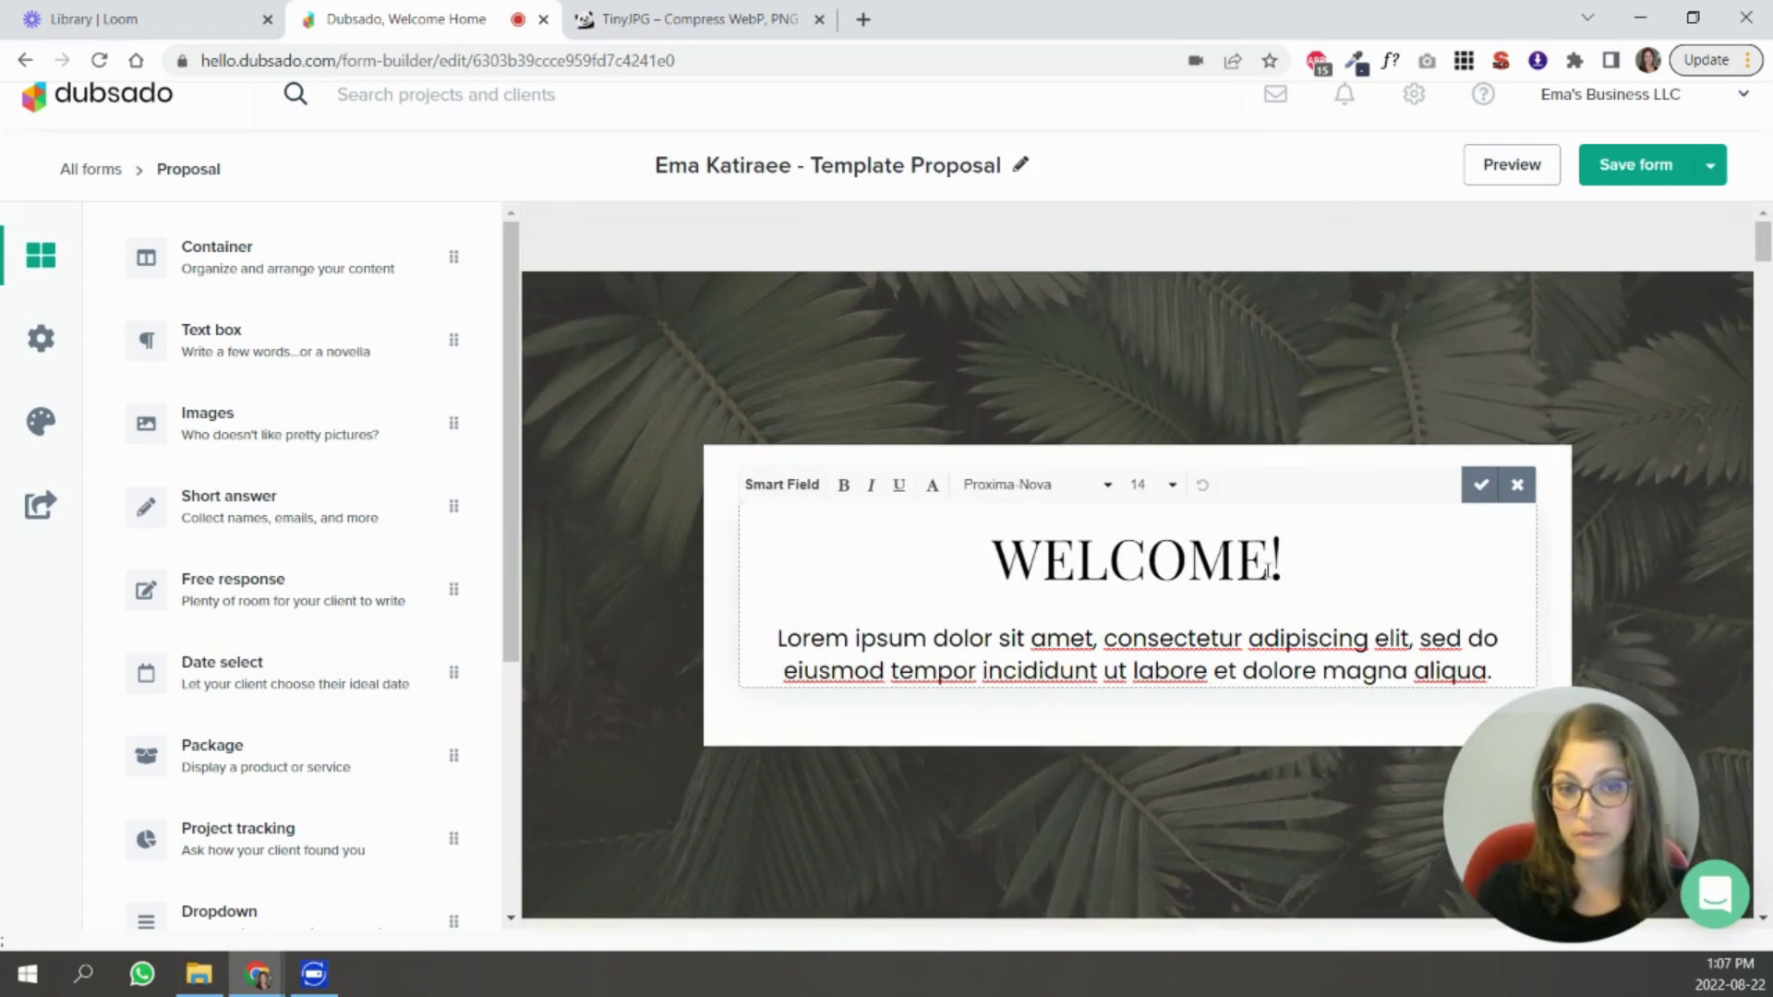
pyautogui.click(1269, 561)
pyautogui.click(825, 487)
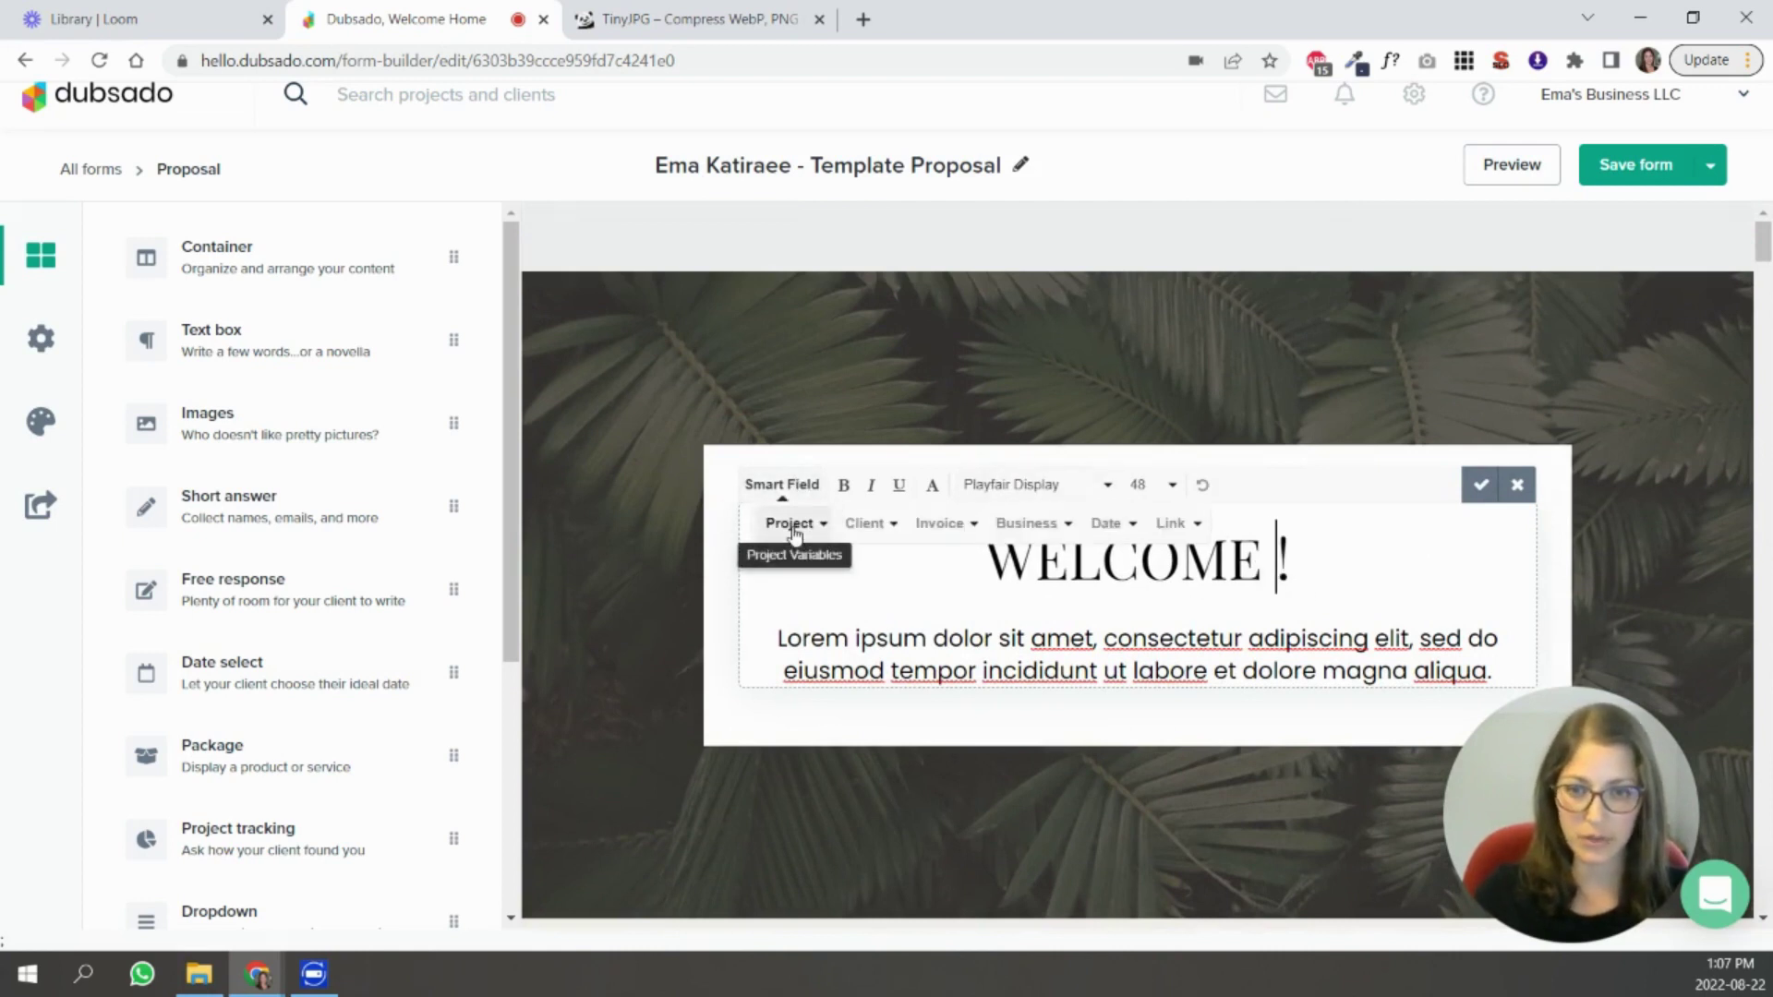
pyautogui.click(863, 522)
pyautogui.click(919, 557)
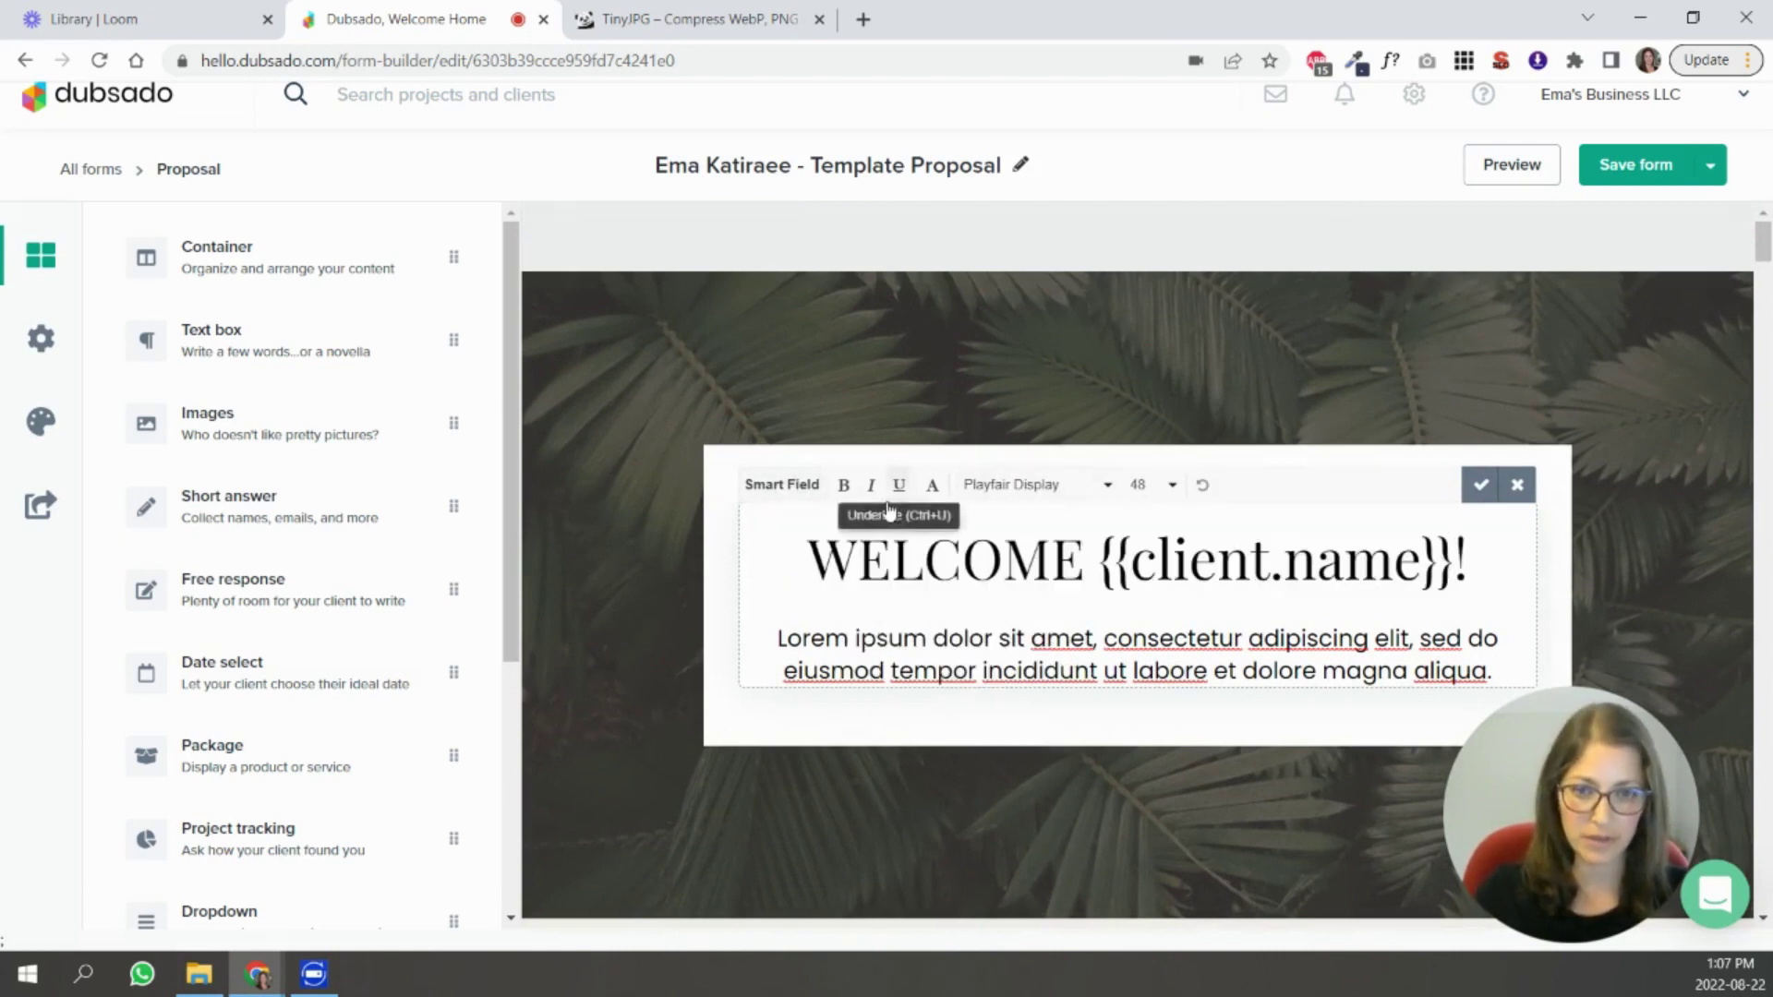
pyautogui.moveTo(1452, 559); pyautogui.dragTo(1099, 558)
pyautogui.press('BackSpace')
pyautogui.click(782, 484)
pyautogui.click(866, 523)
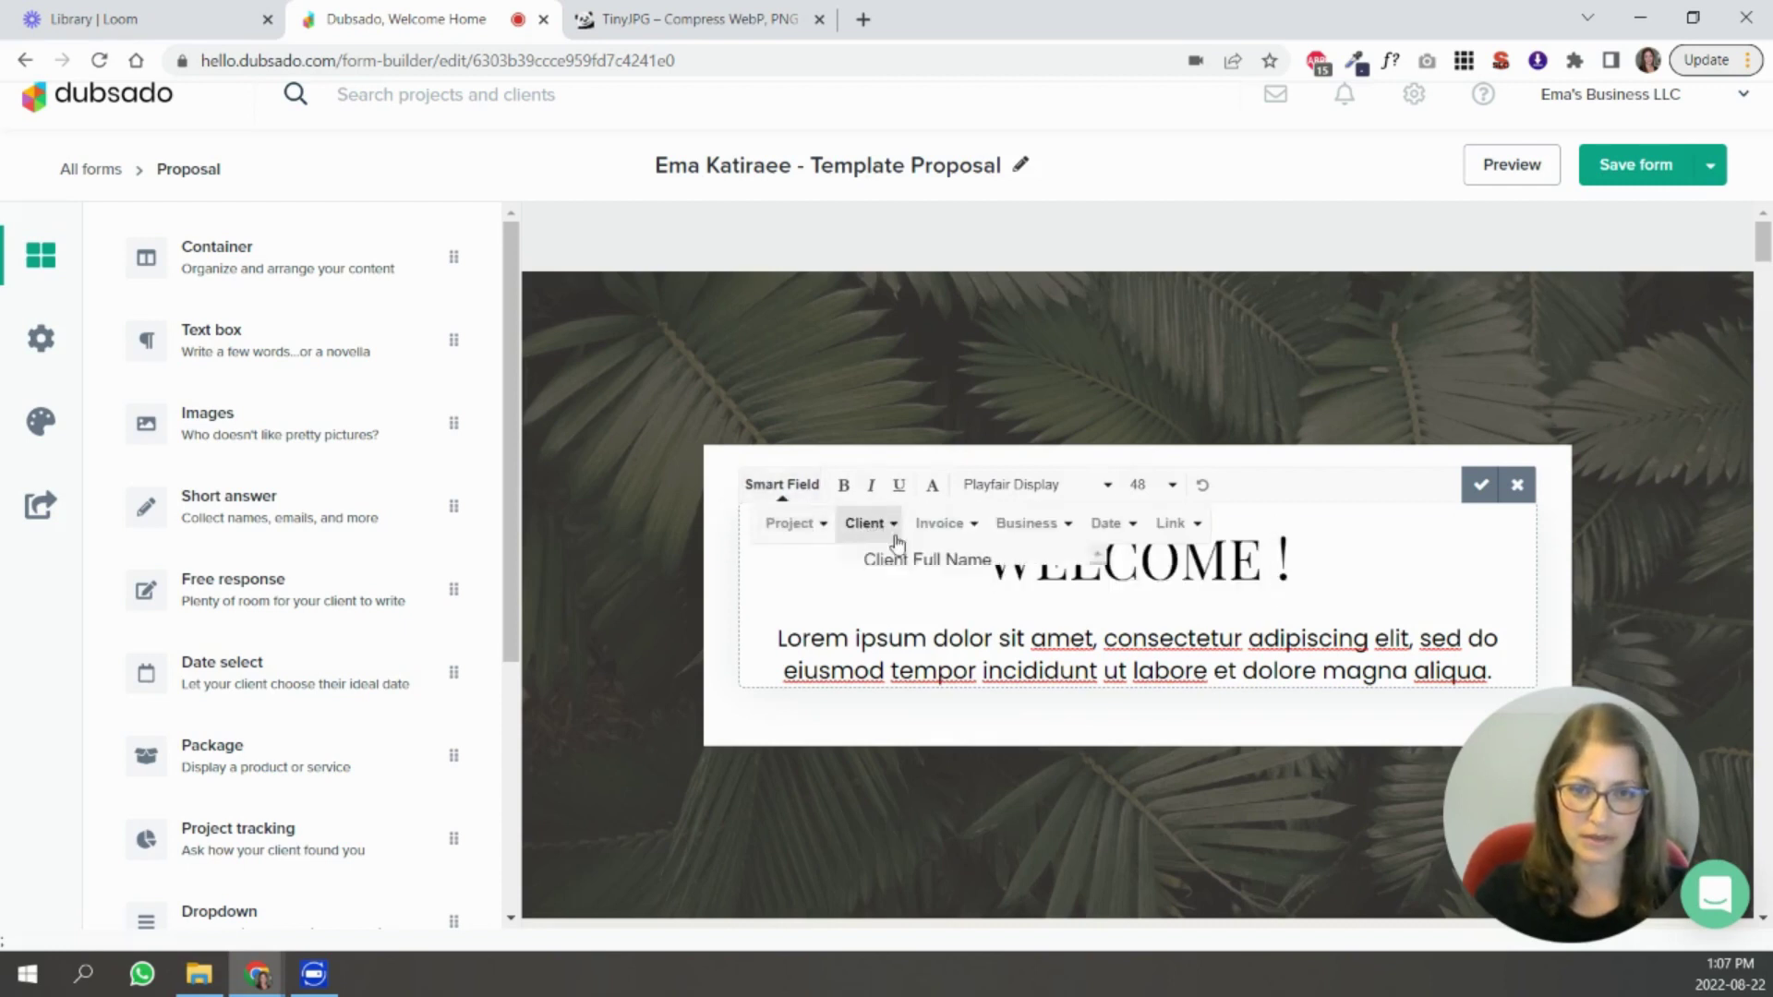
pyautogui.click(910, 594)
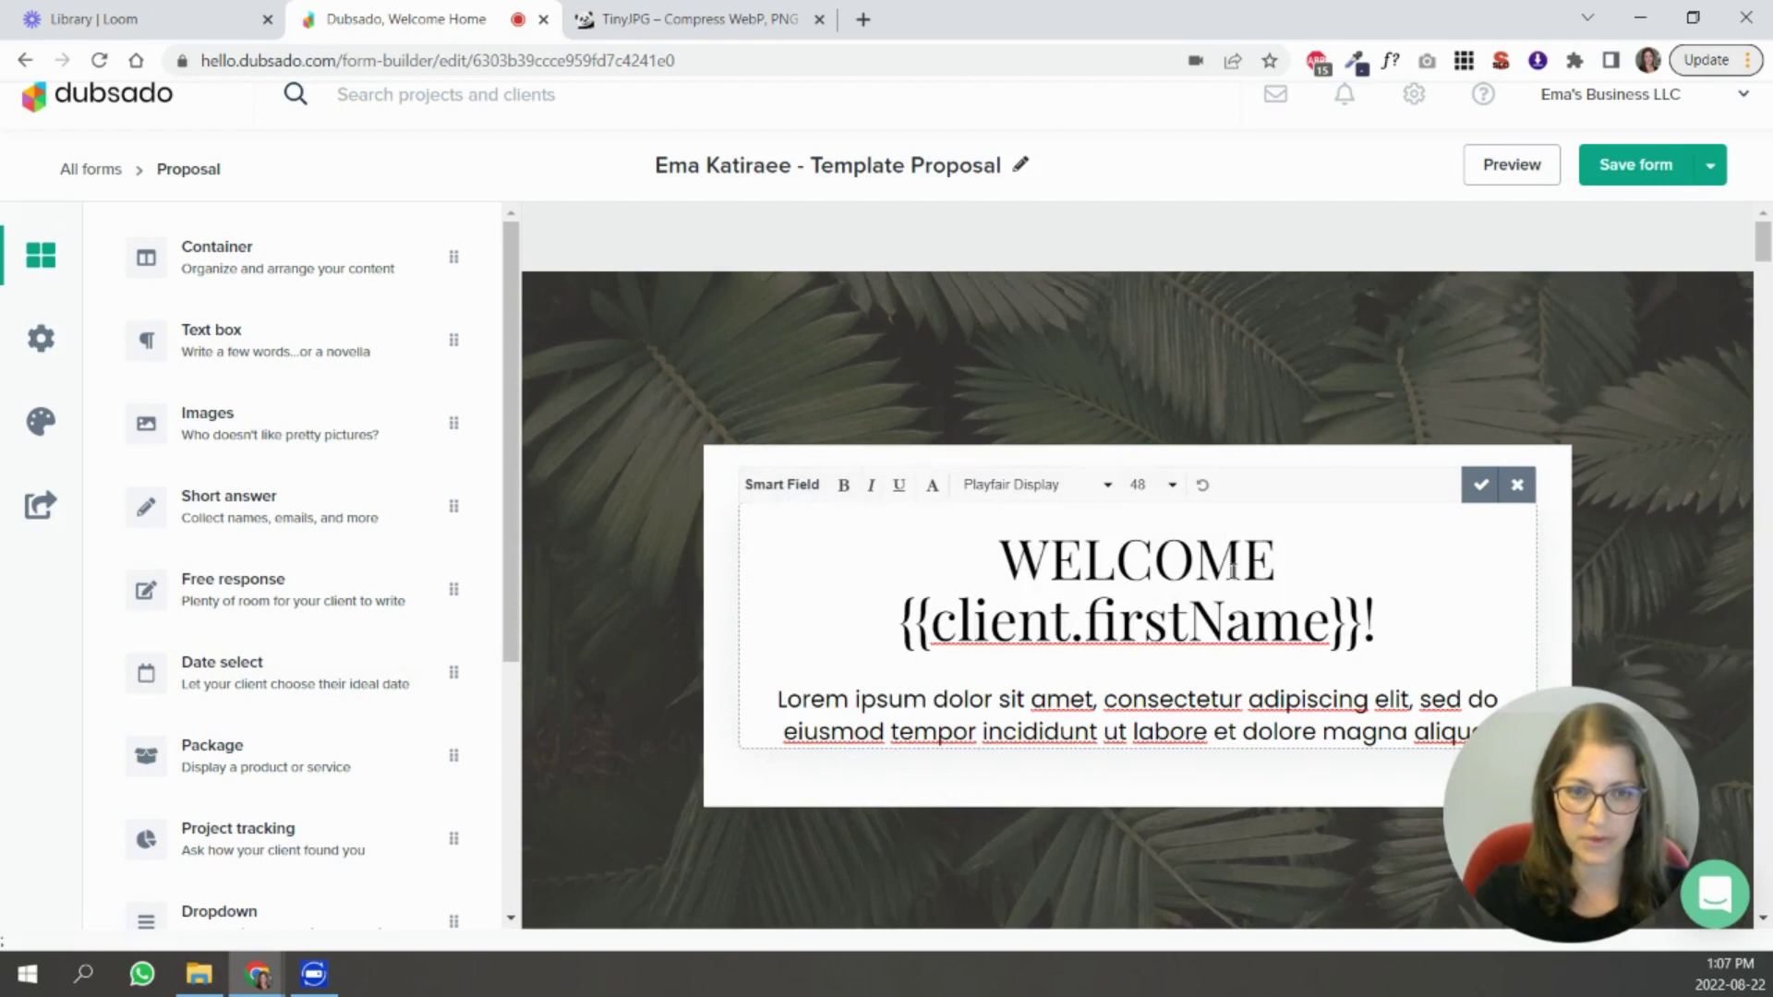
# Retype the heading word WELCOME as 'Welcome' and finish editing the banner.
pyautogui.moveTo(1289, 560); pyautogui.dragTo(955, 521)
pyautogui.write('Welcome')
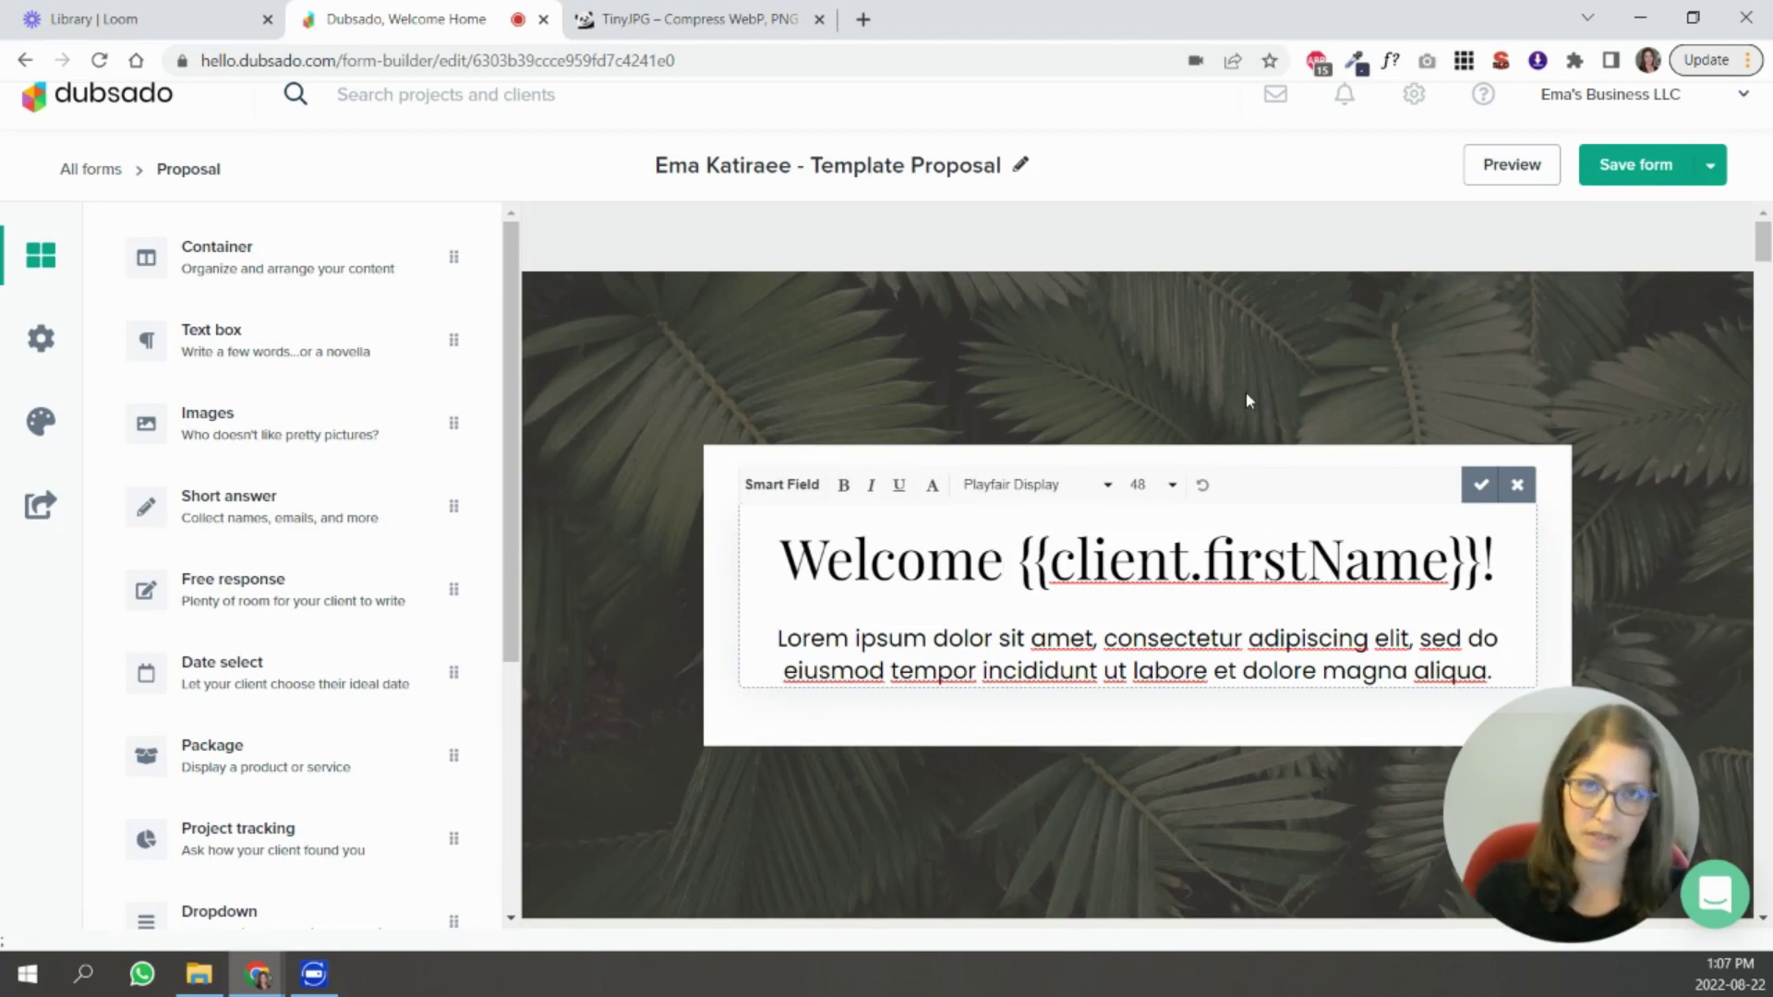
pyautogui.click(1352, 377)
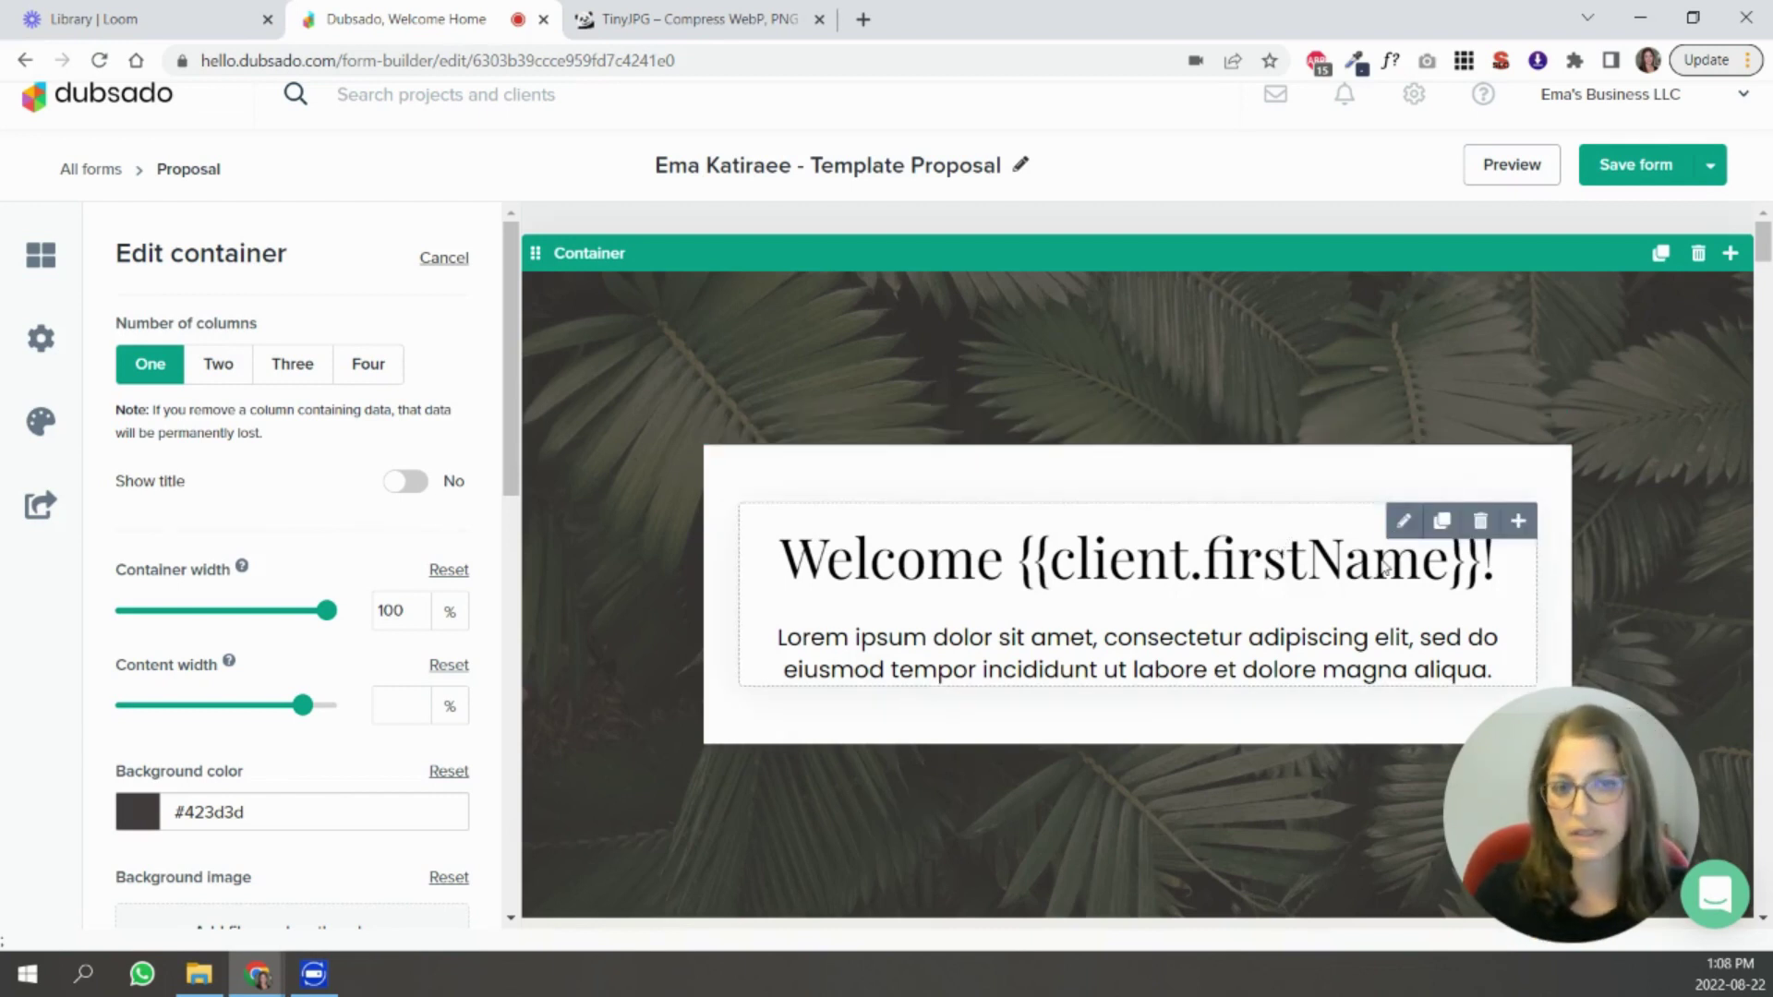
pyautogui.click(900, 596)
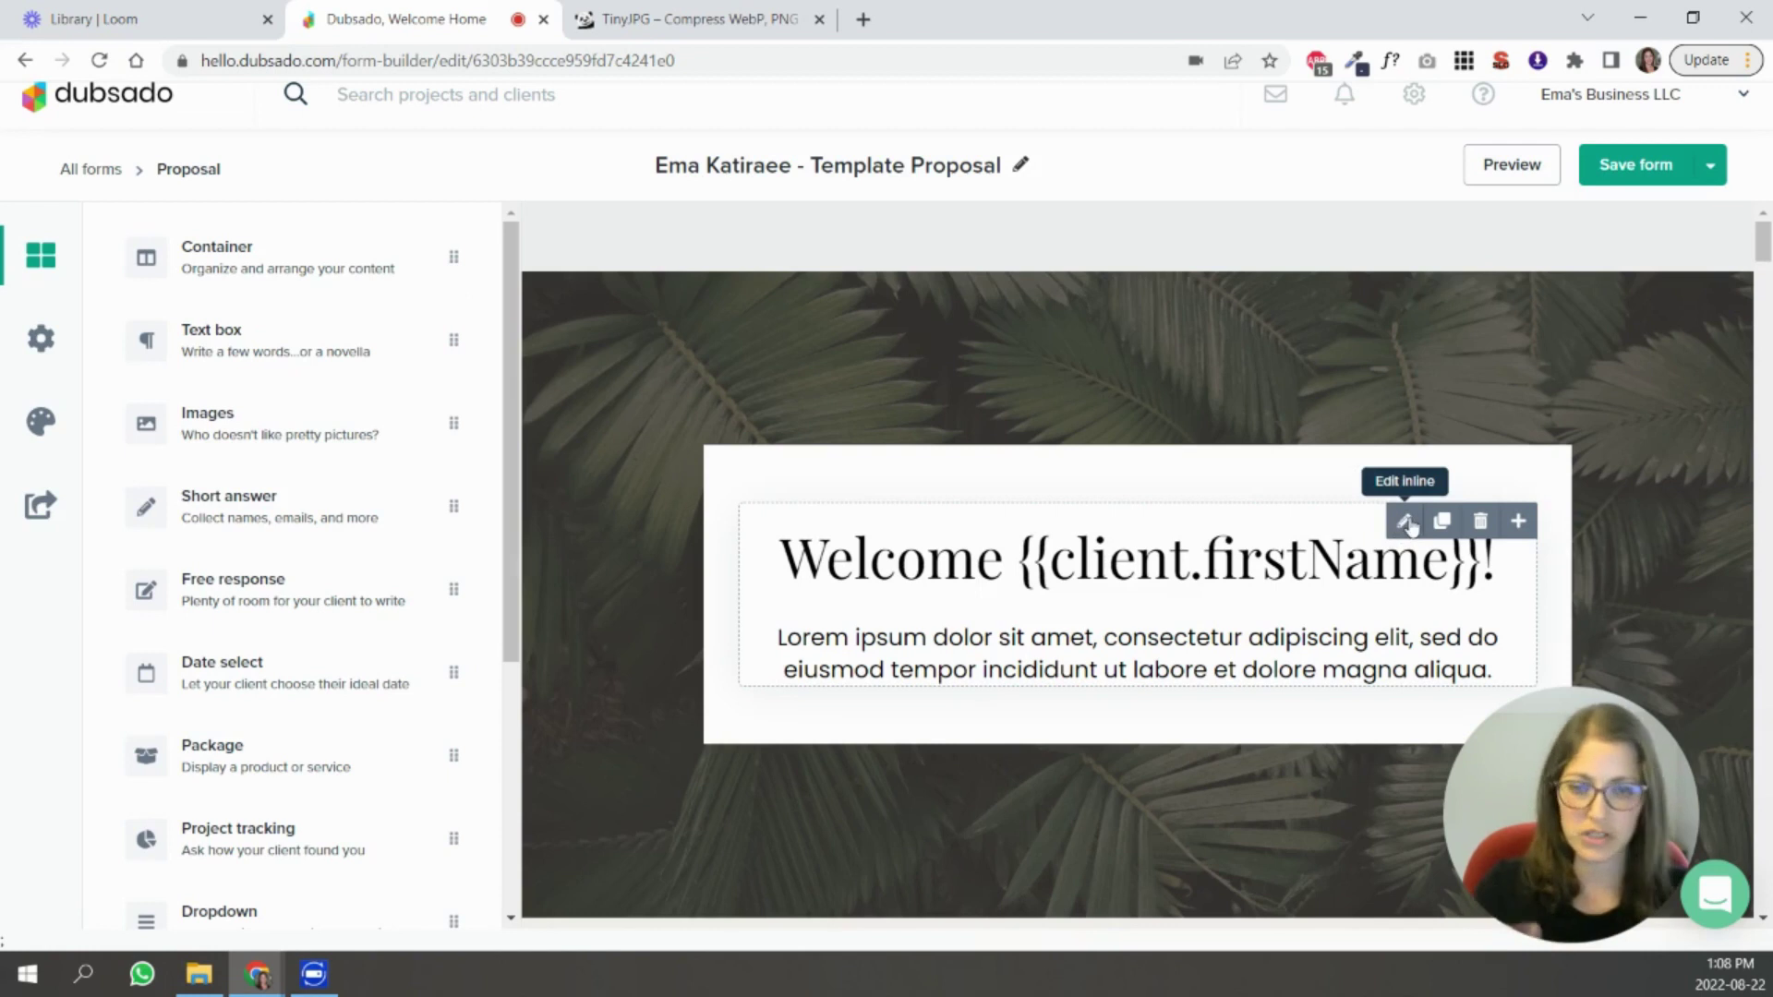
pyautogui.scroll(-3, 1136, 572)
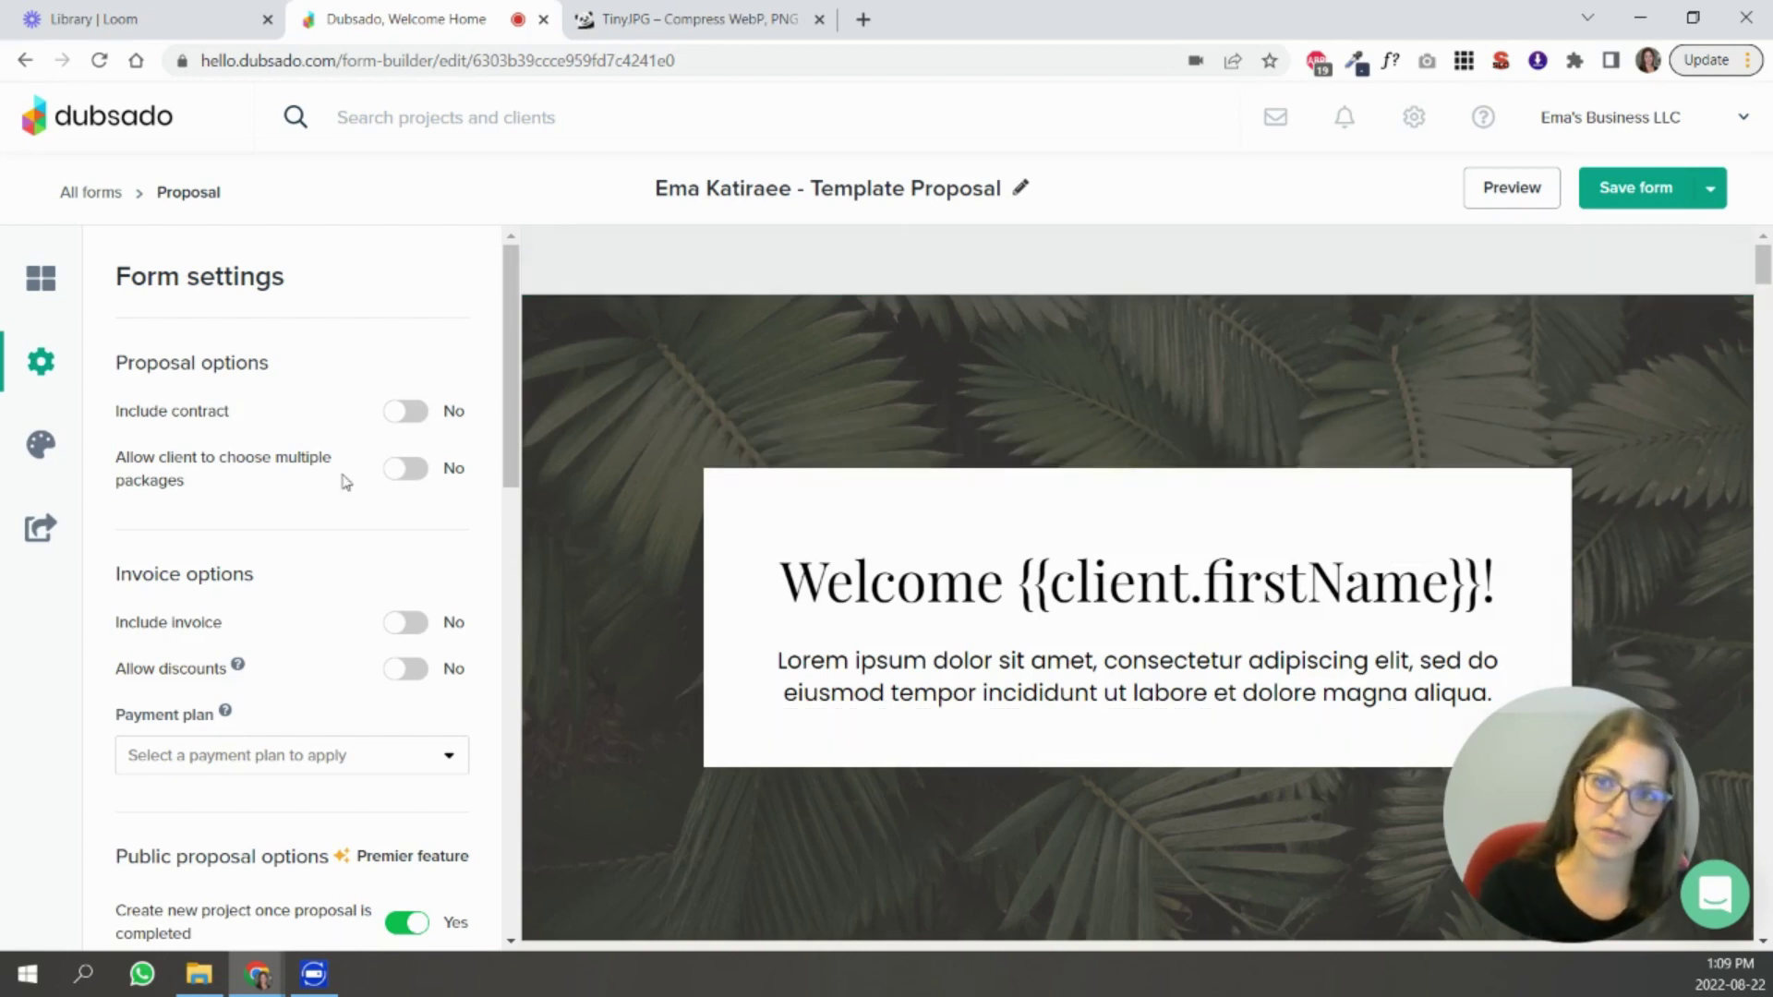
# Turn on Include contract and attach Sample Contract to the proposal.
pyautogui.click(409, 419)
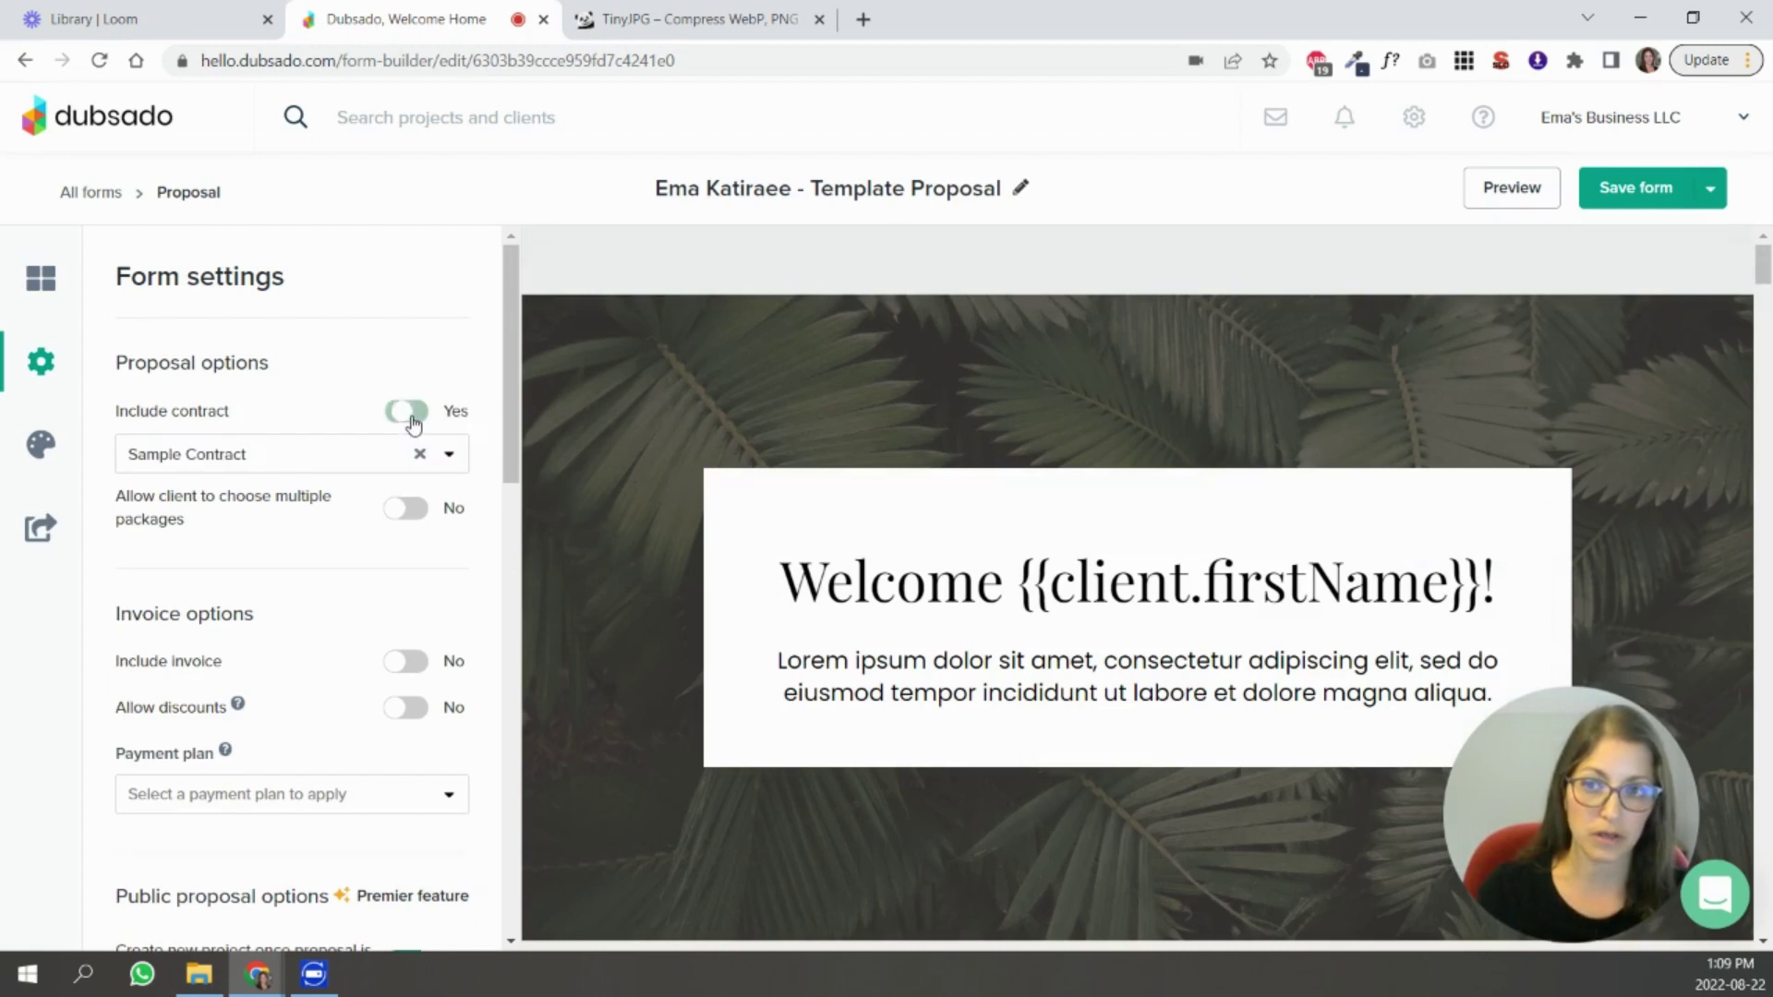
pyautogui.click(420, 454)
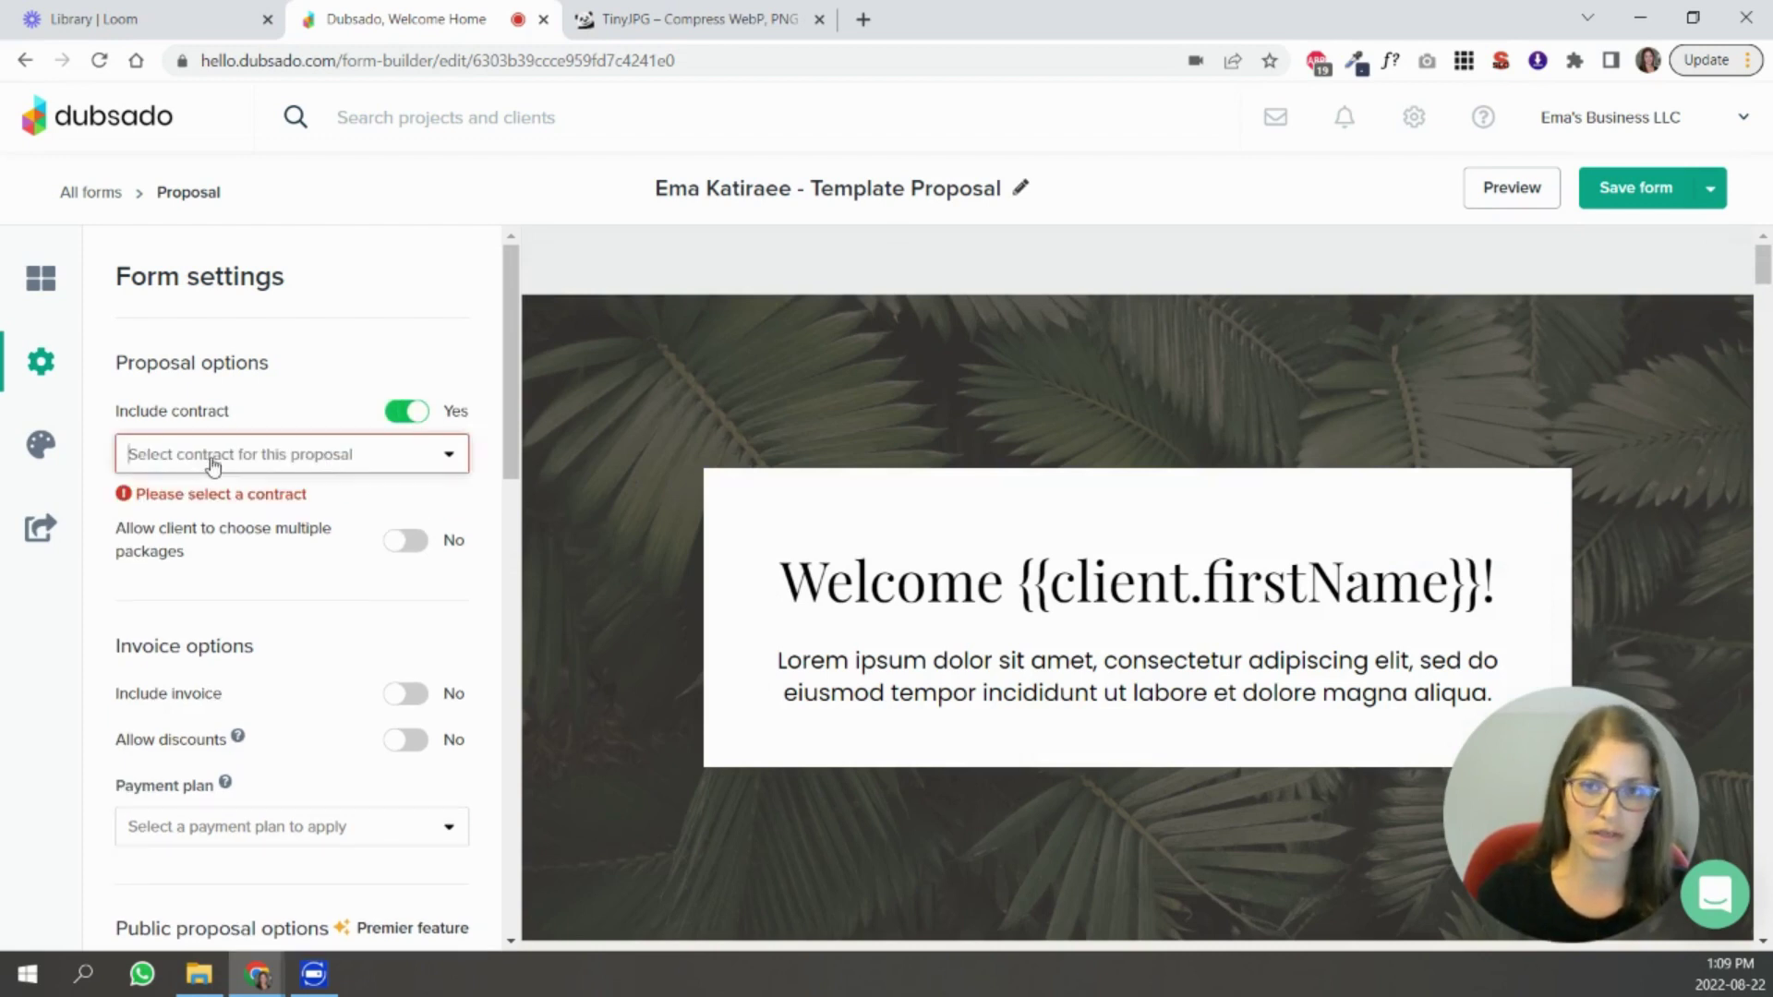
pyautogui.click(316, 466)
pyautogui.click(255, 513)
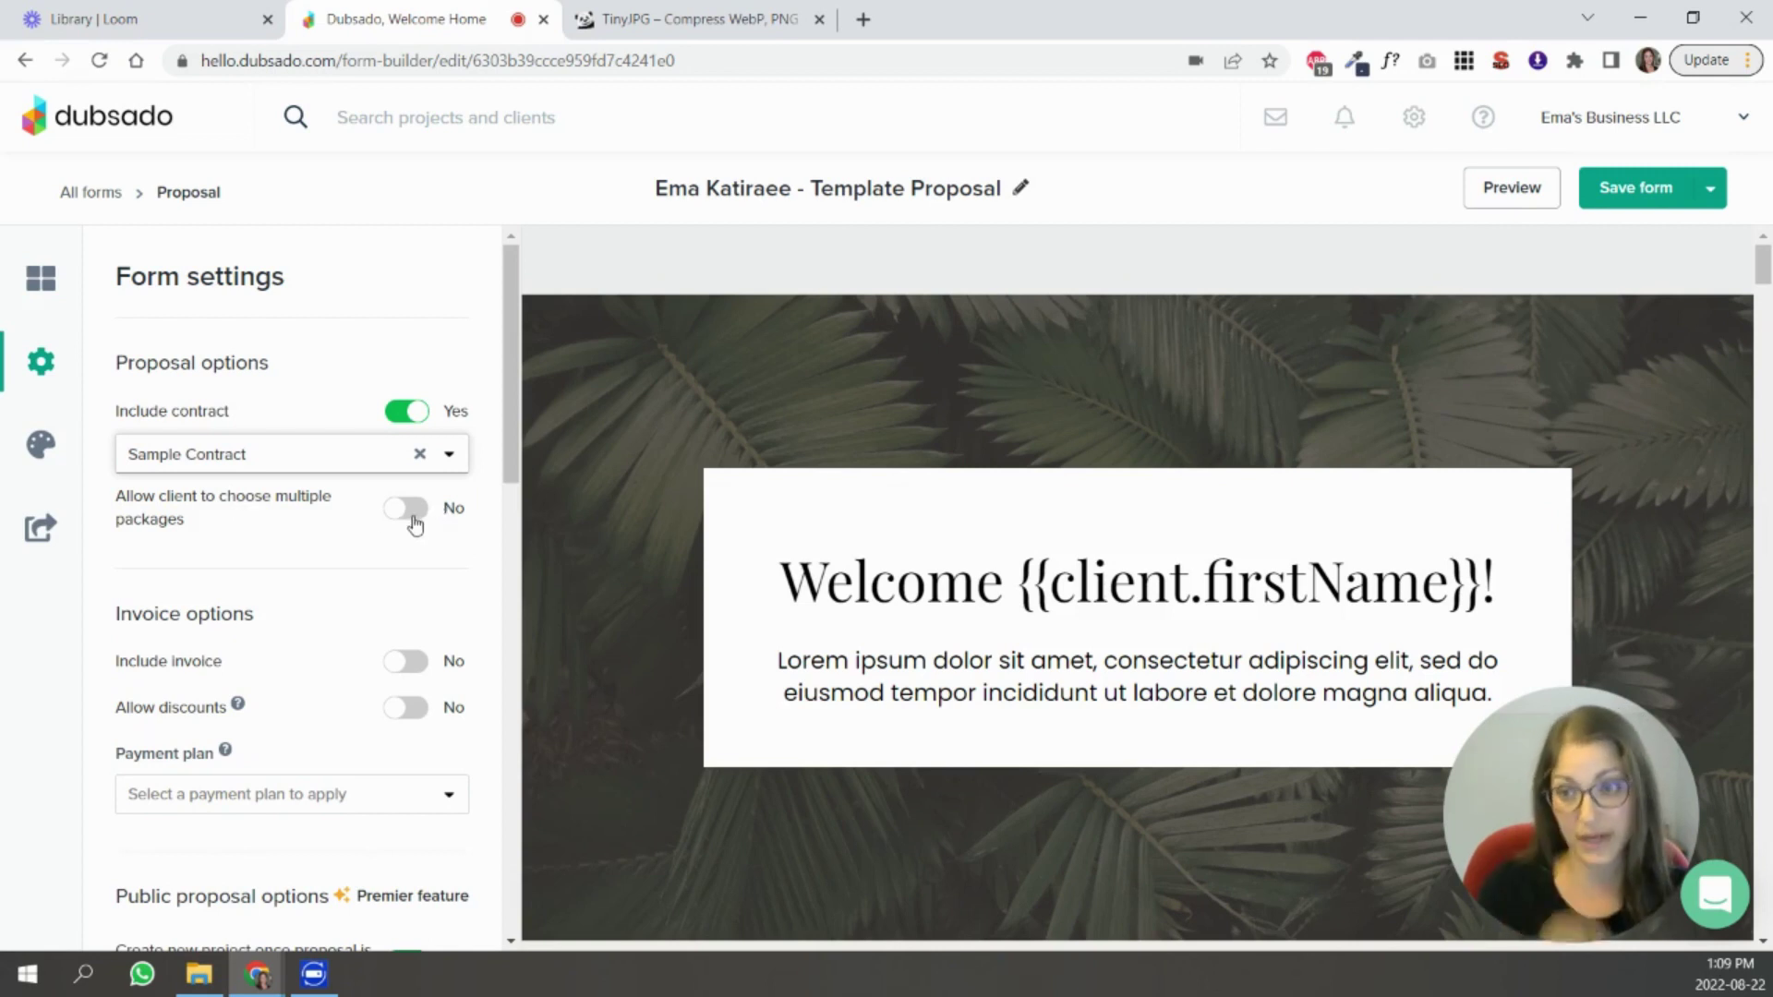
# Allow multiple package selection and include an invoice, leaving discounts off.
pyautogui.click(413, 519)
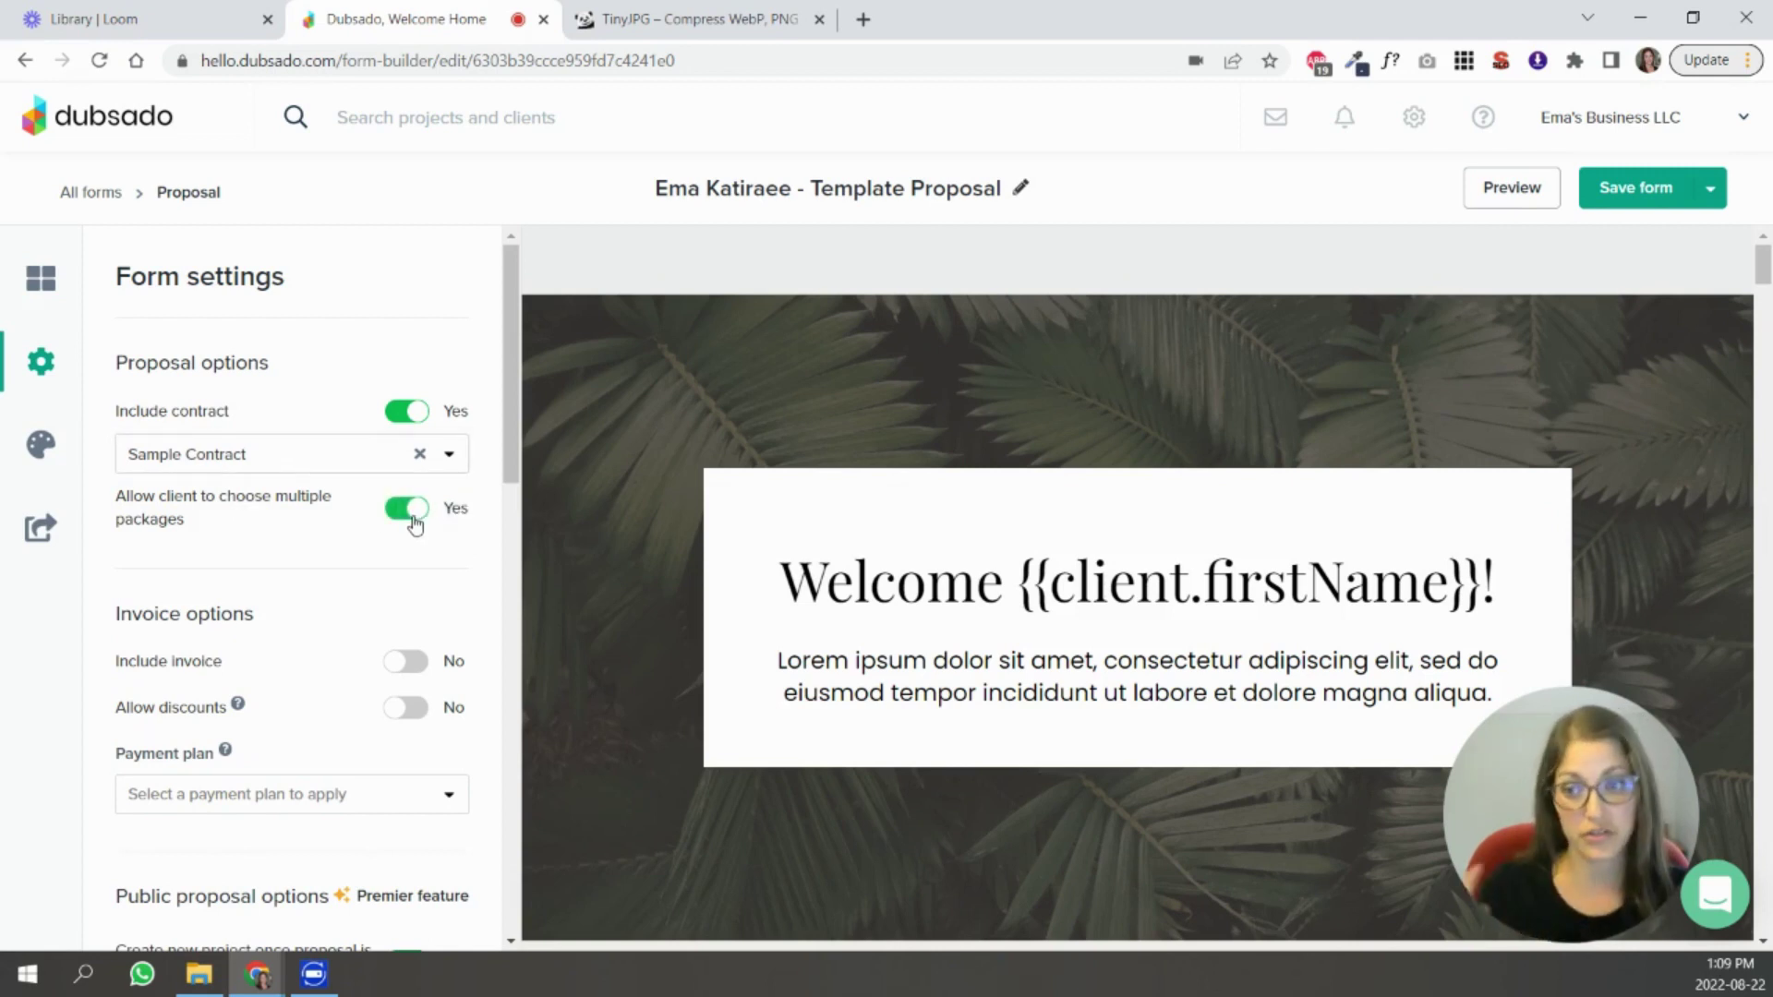
pyautogui.click(425, 661)
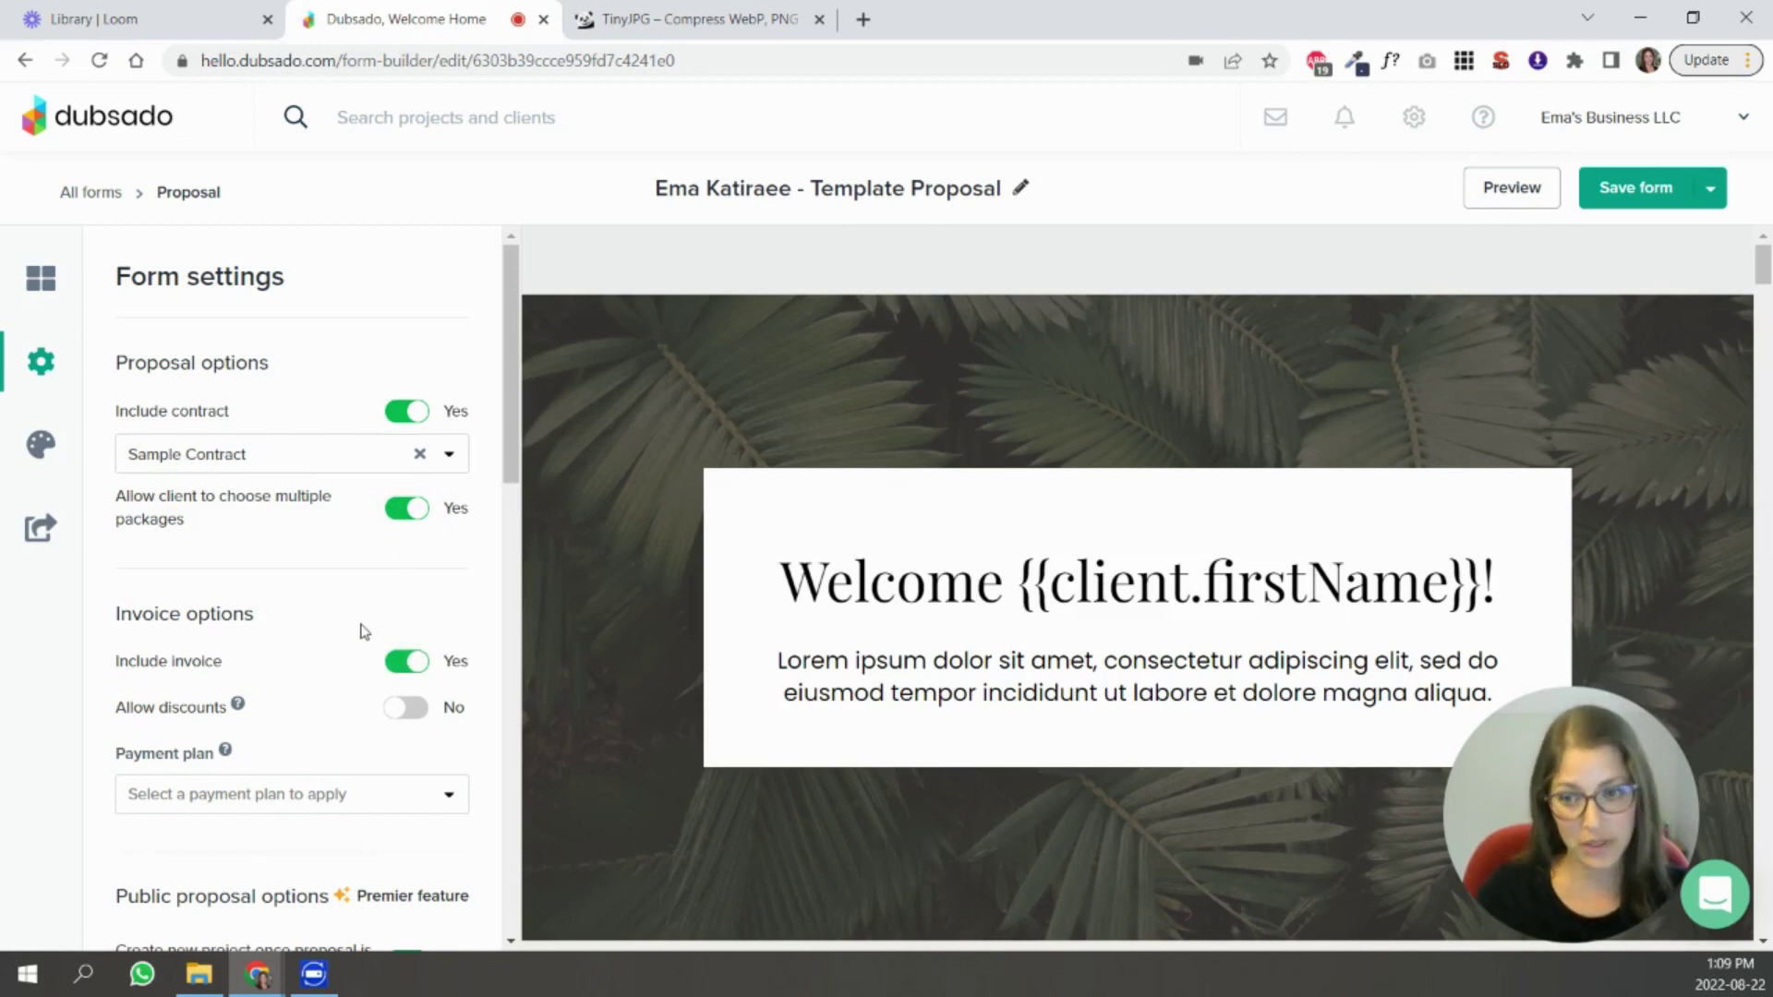
pyautogui.scroll(-2, 363, 632)
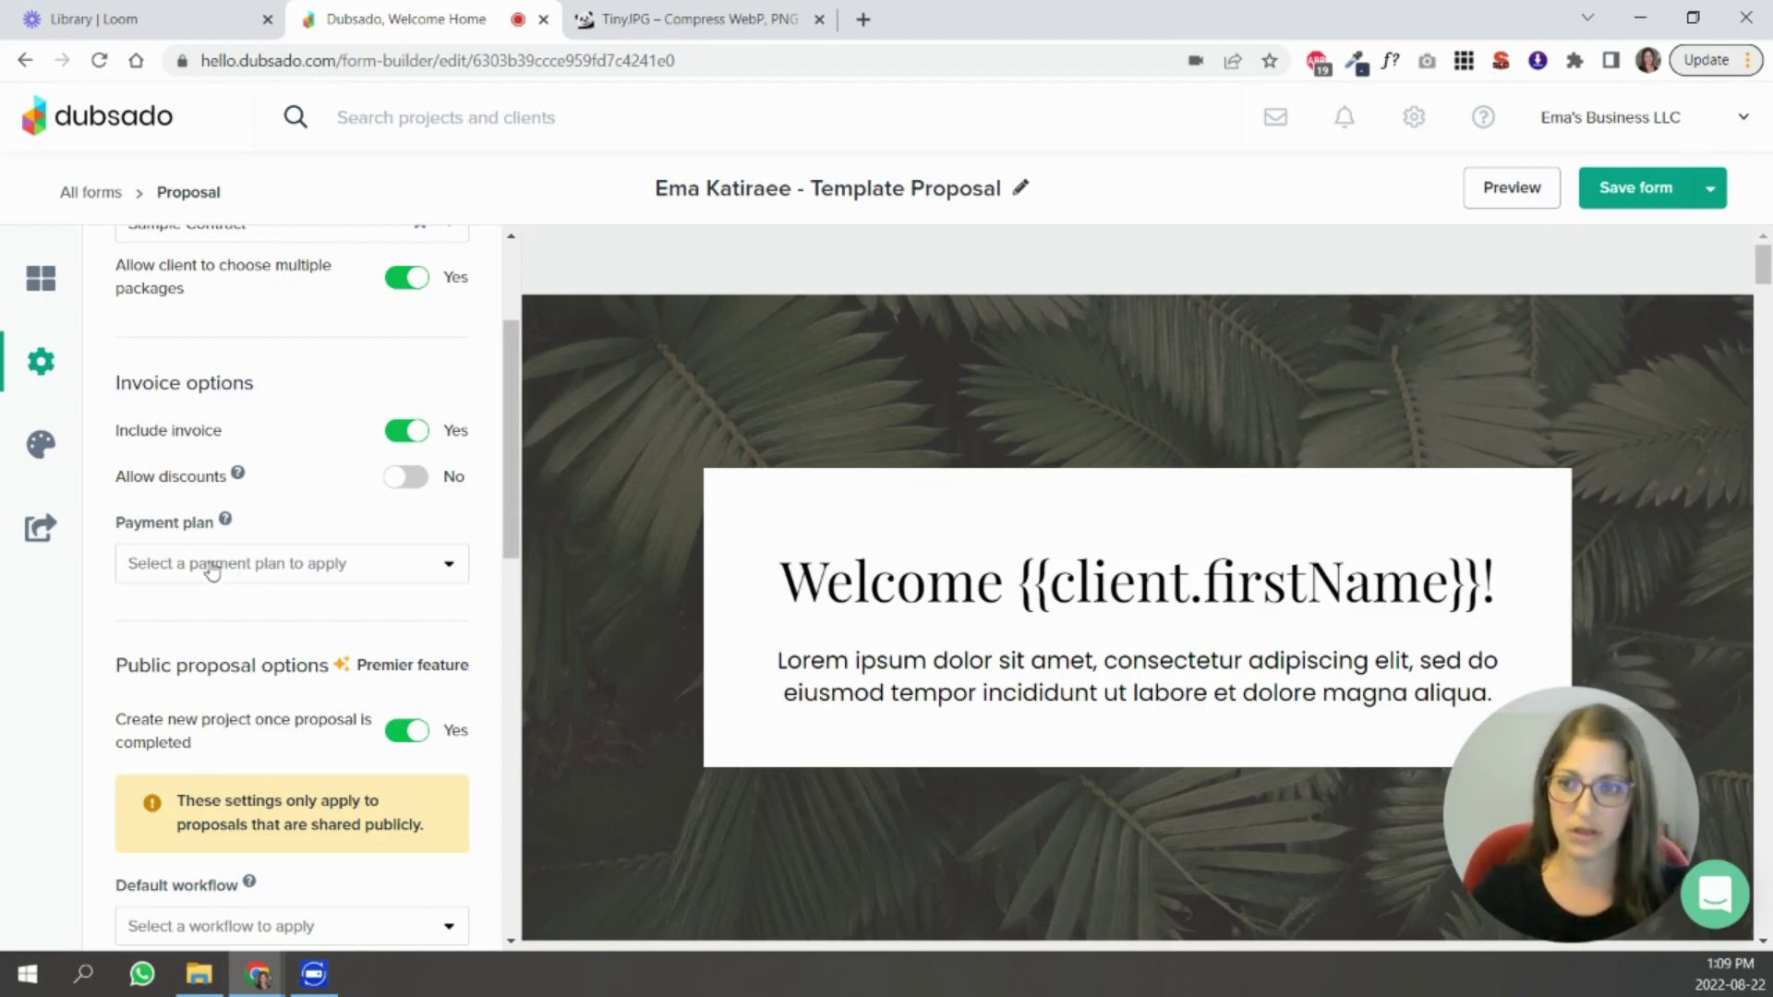
pyautogui.click(409, 482)
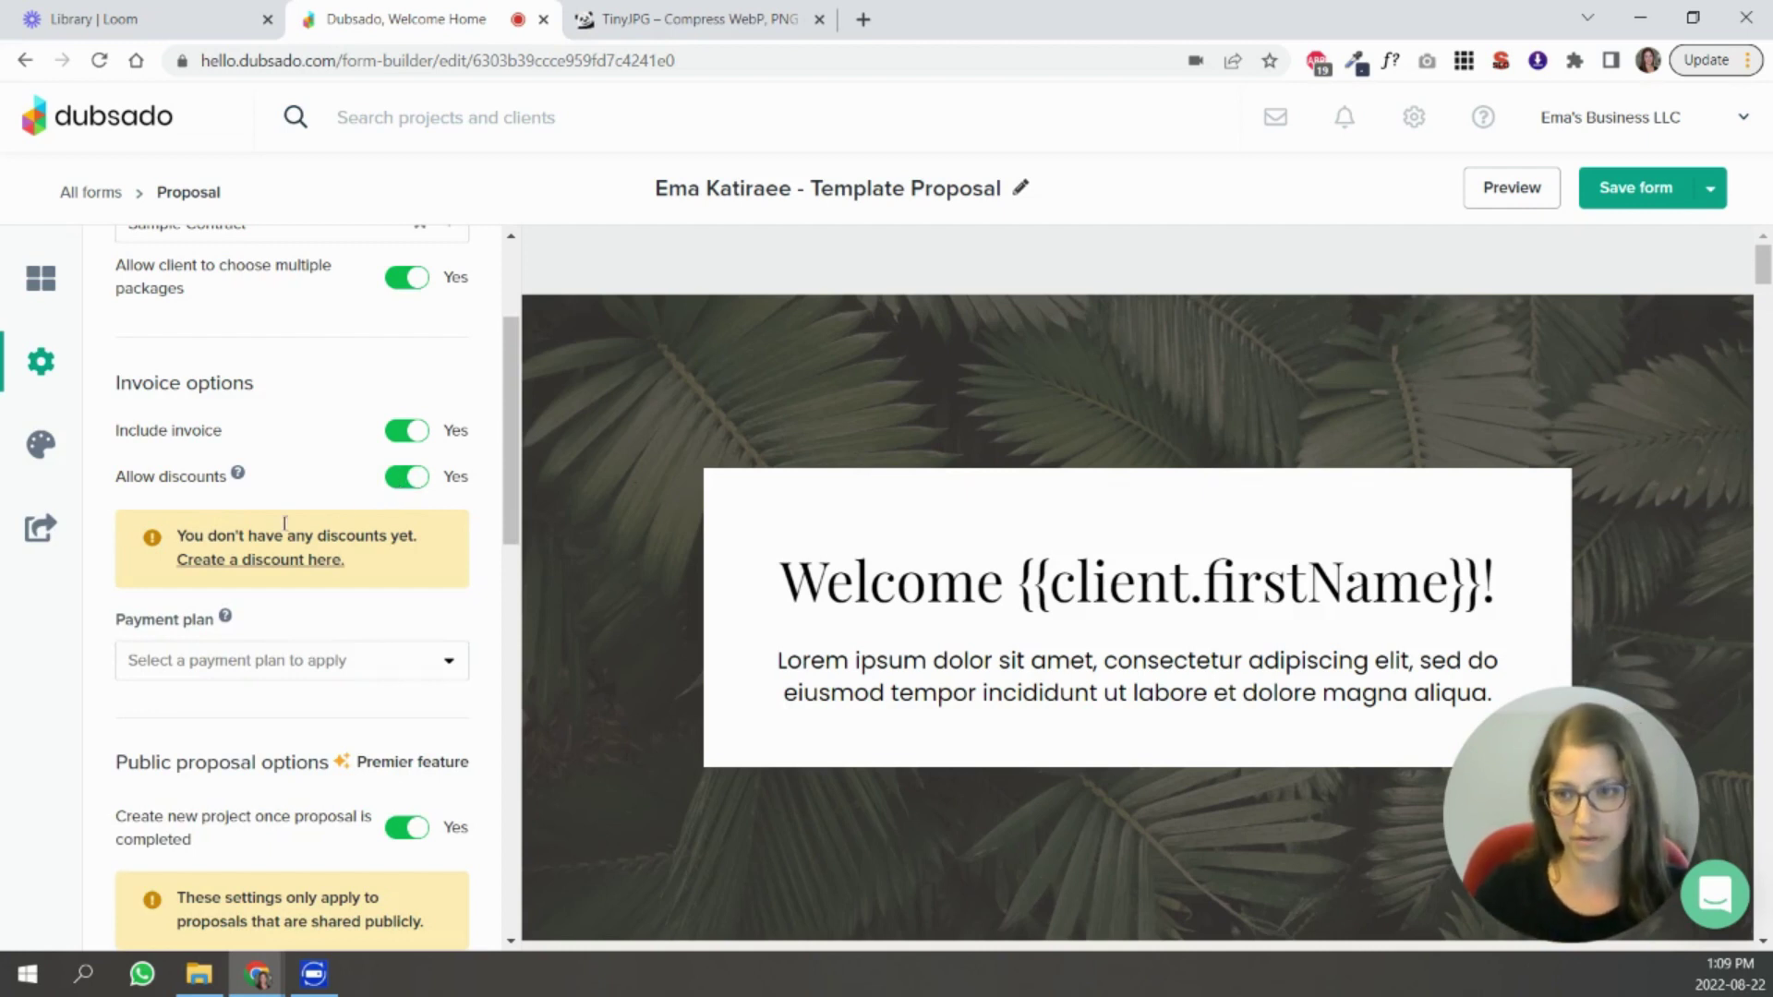
pyautogui.click(407, 480)
pyautogui.scroll(-3, 475, 517)
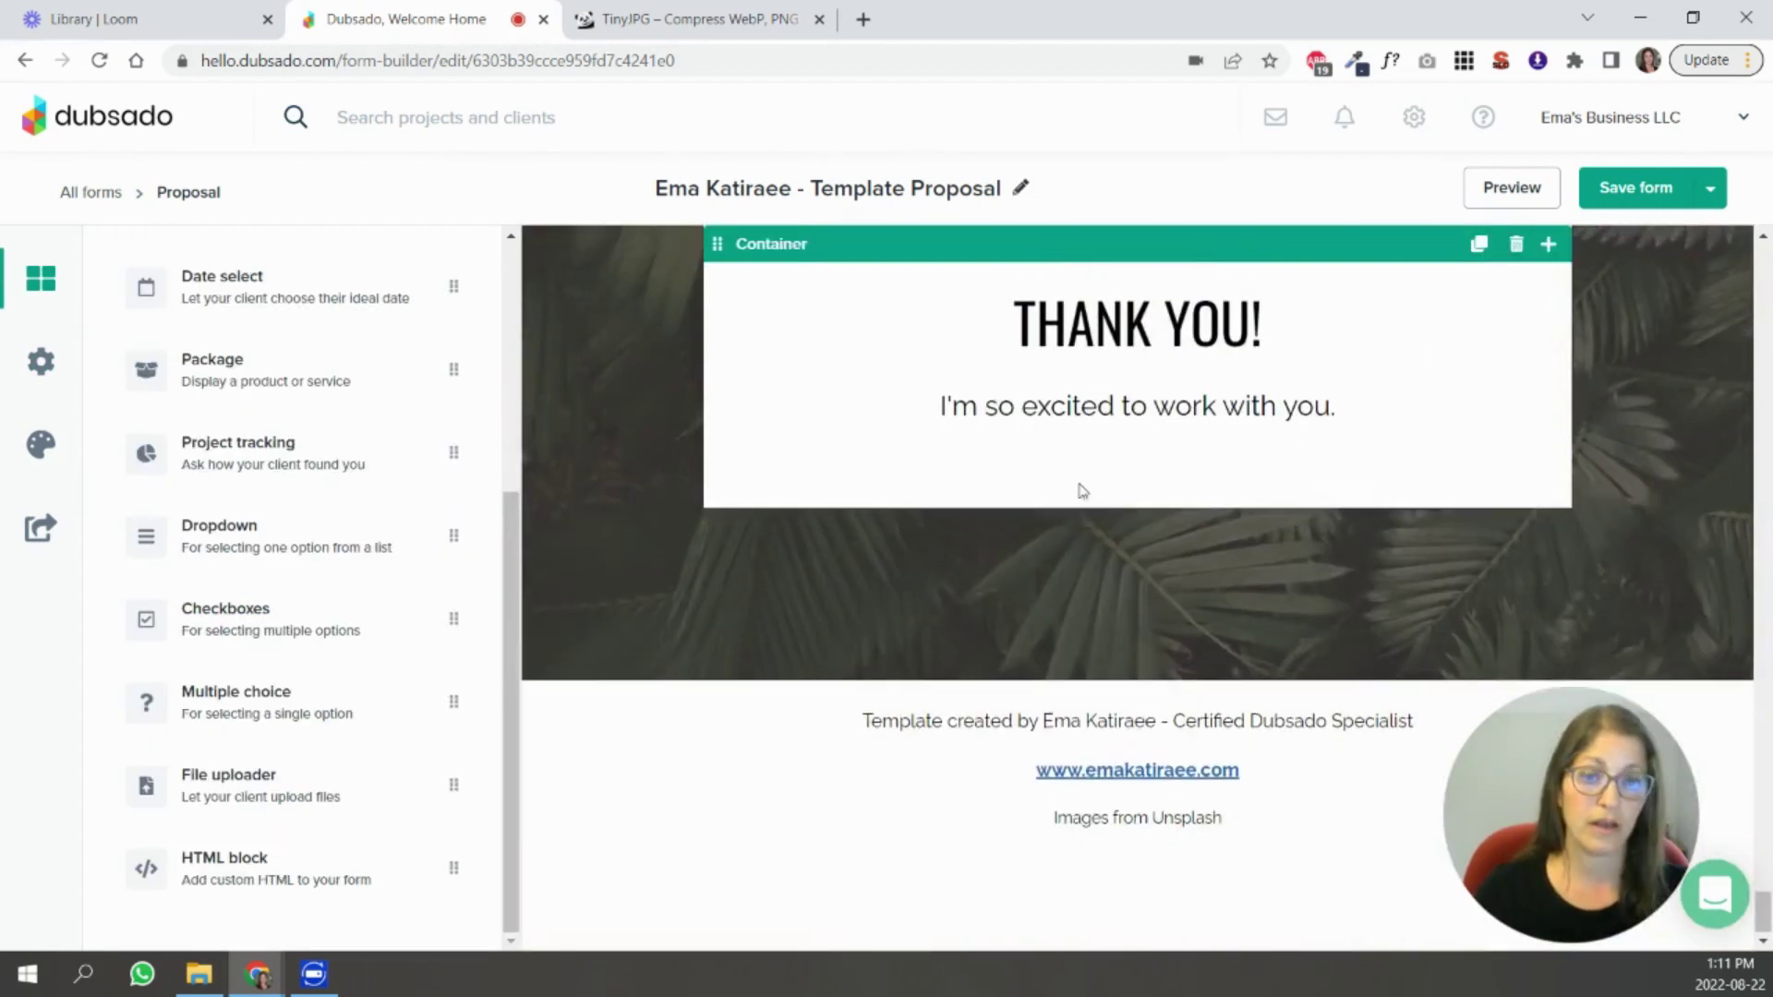
# Delete the template-credit footer block so the proposal ends with THANK YOU.
pyautogui.scroll(2, 720, 546)
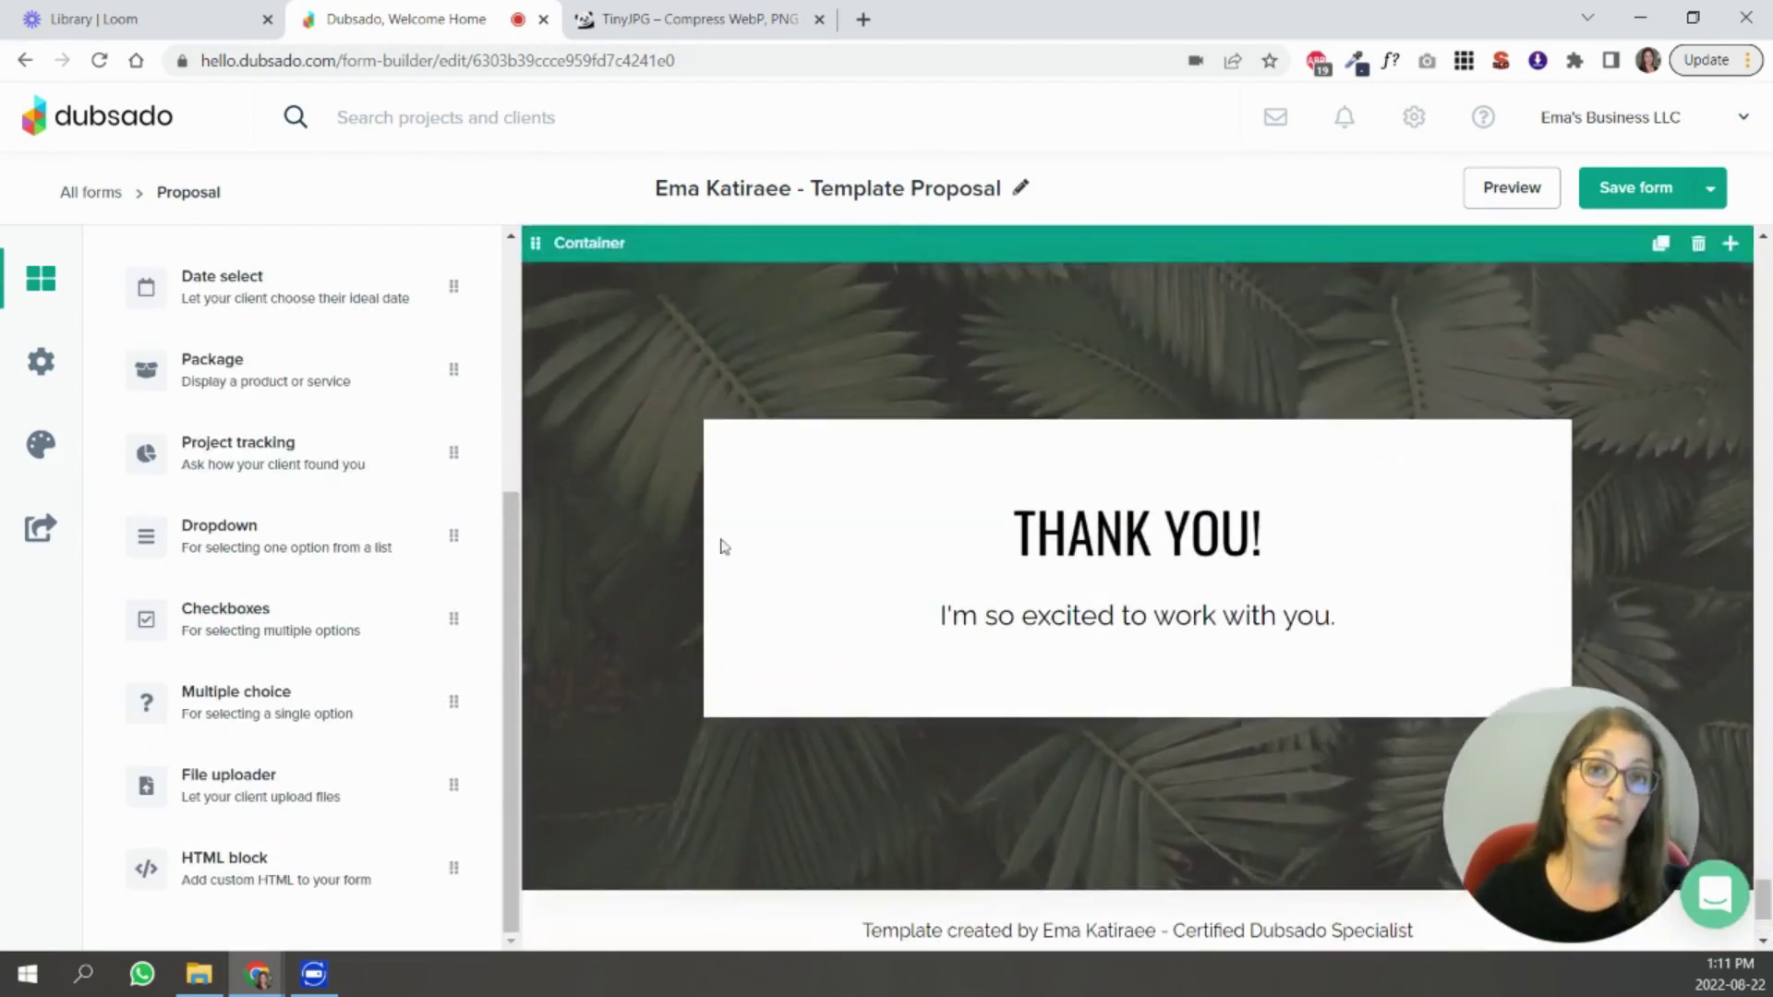
pyautogui.scroll(-2, 1453, 514)
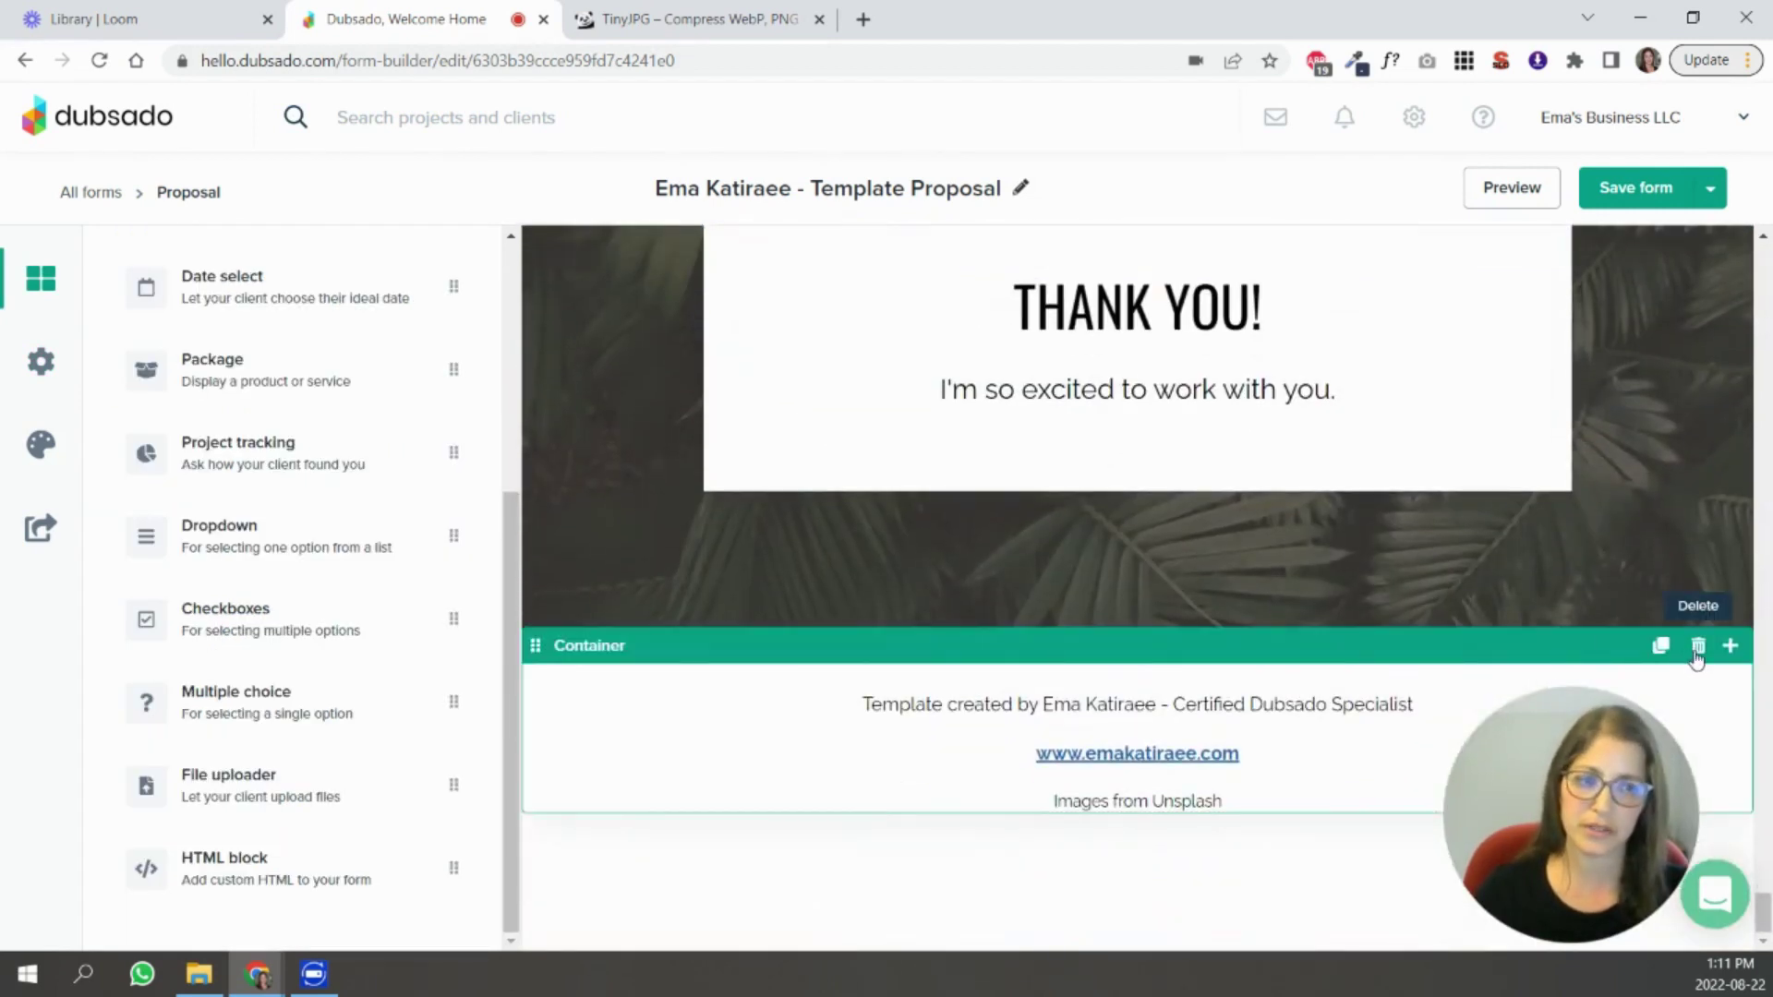
pyautogui.click(1695, 647)
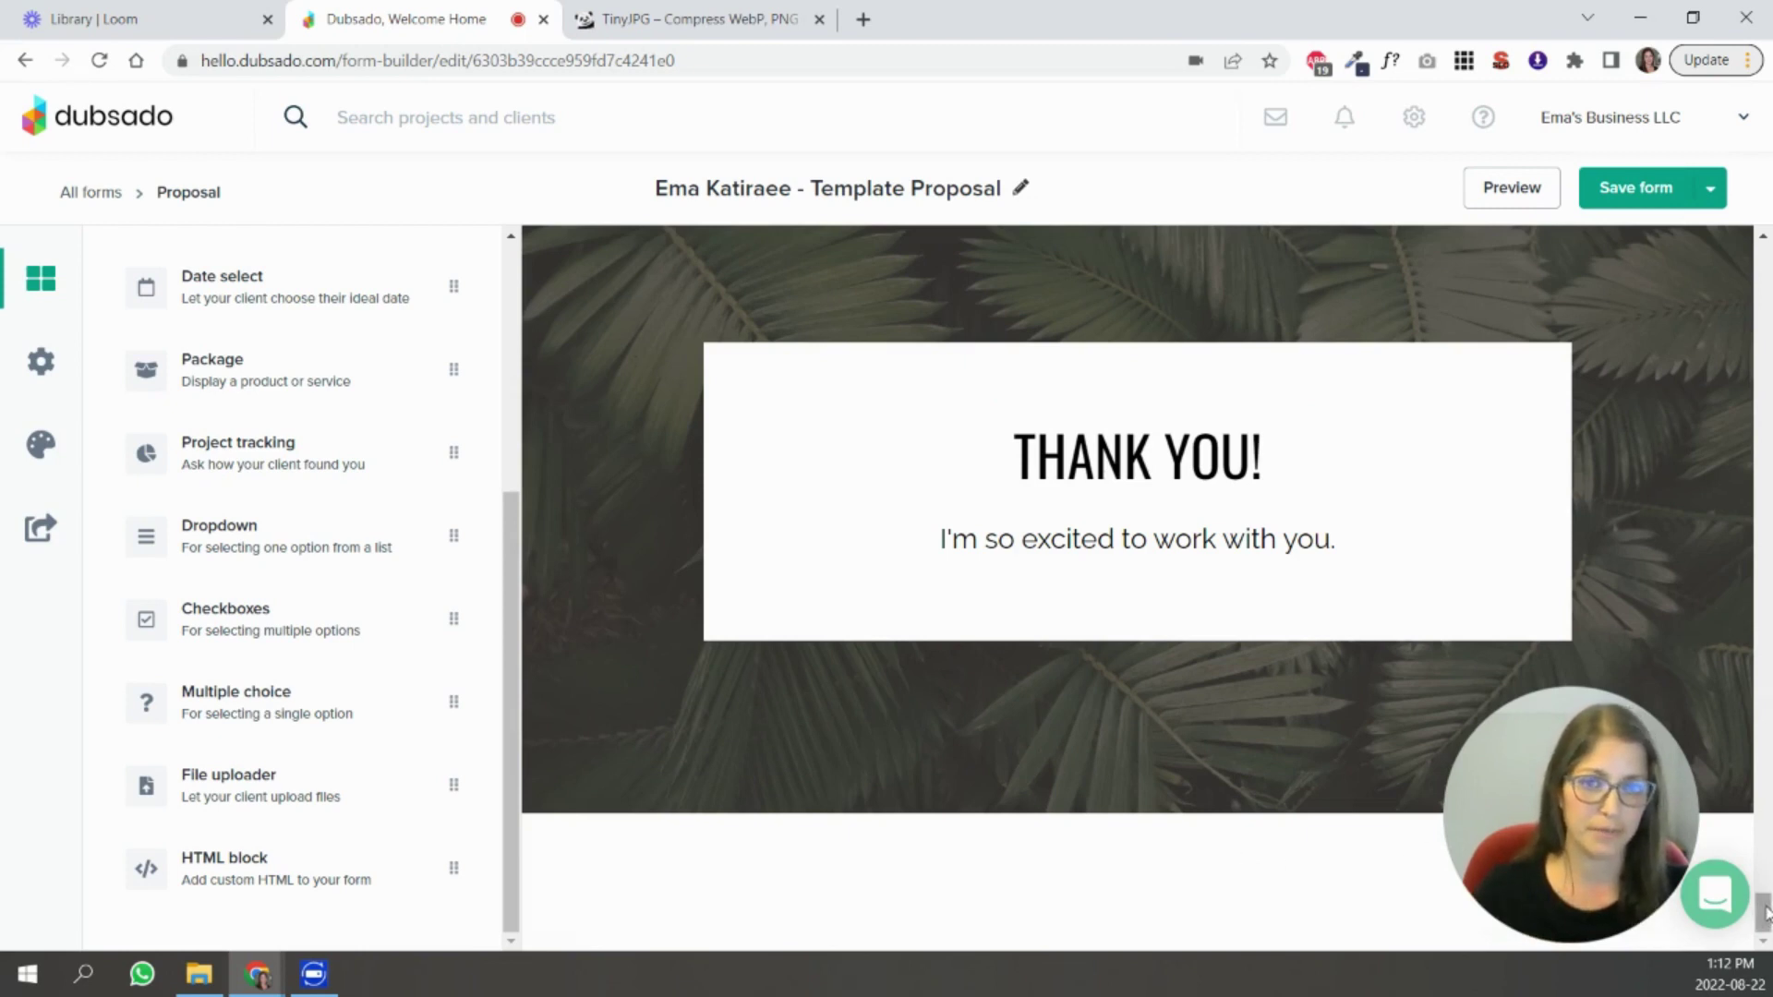
pyautogui.moveTo(1765, 914); pyautogui.dragTo(1765, 870)
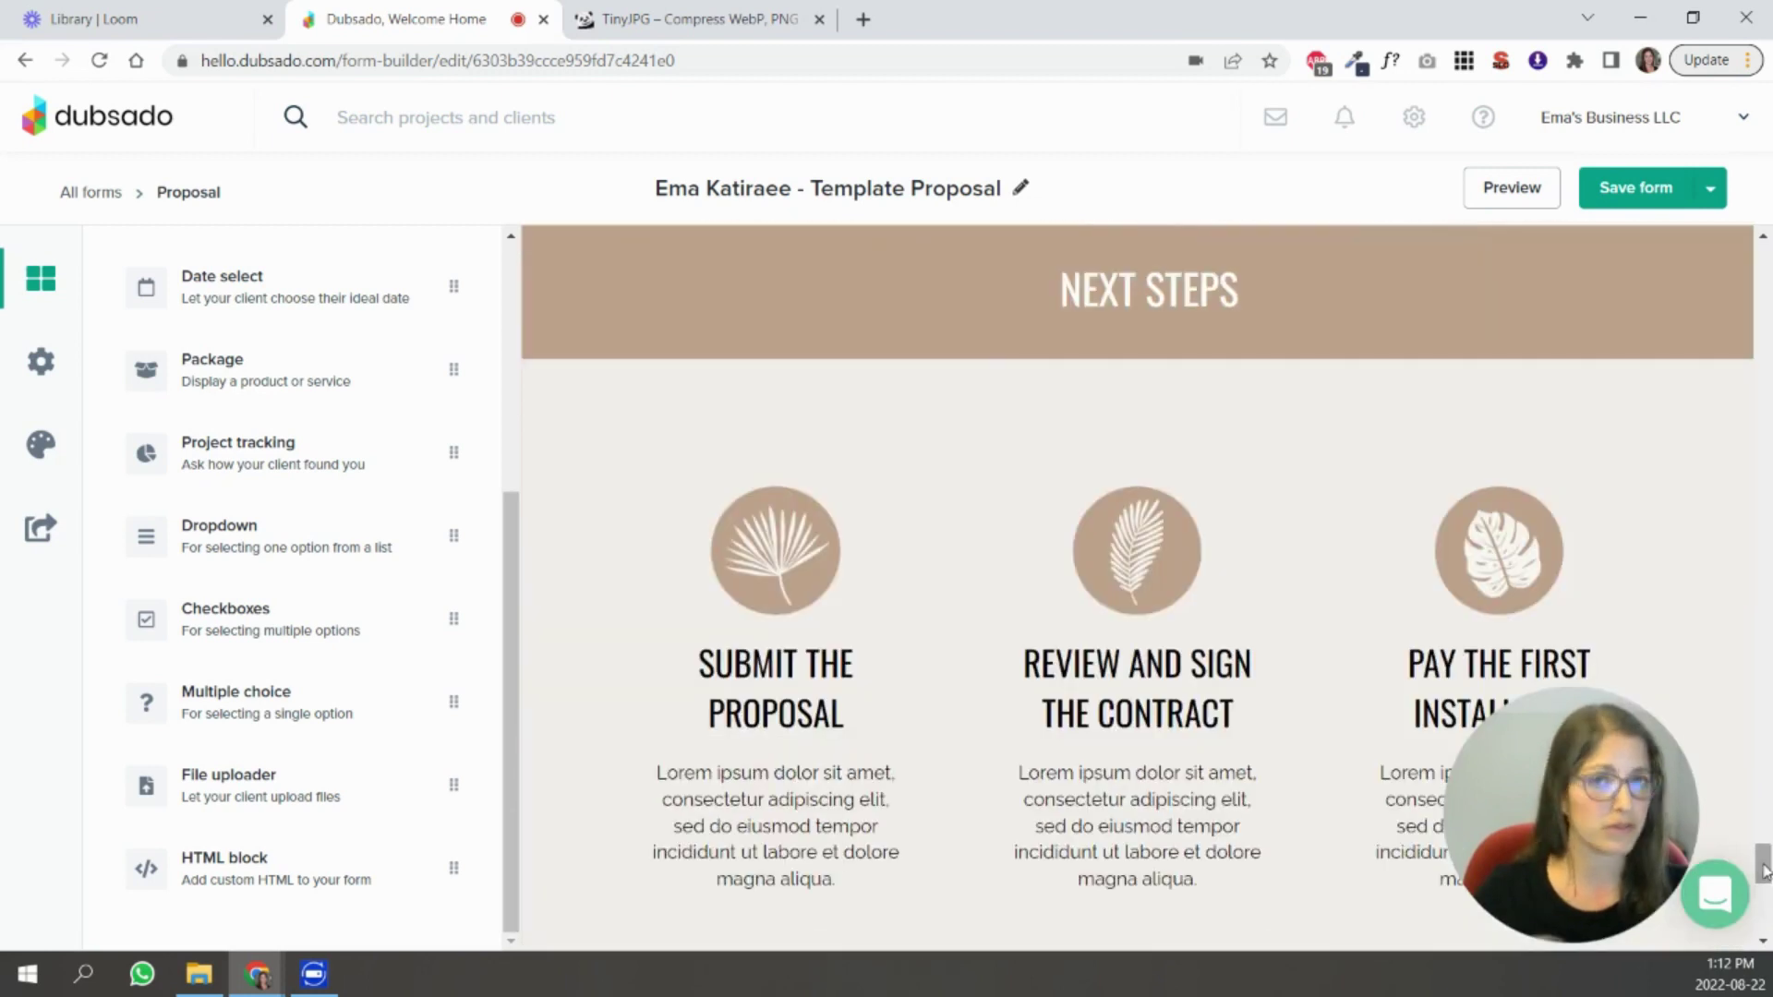